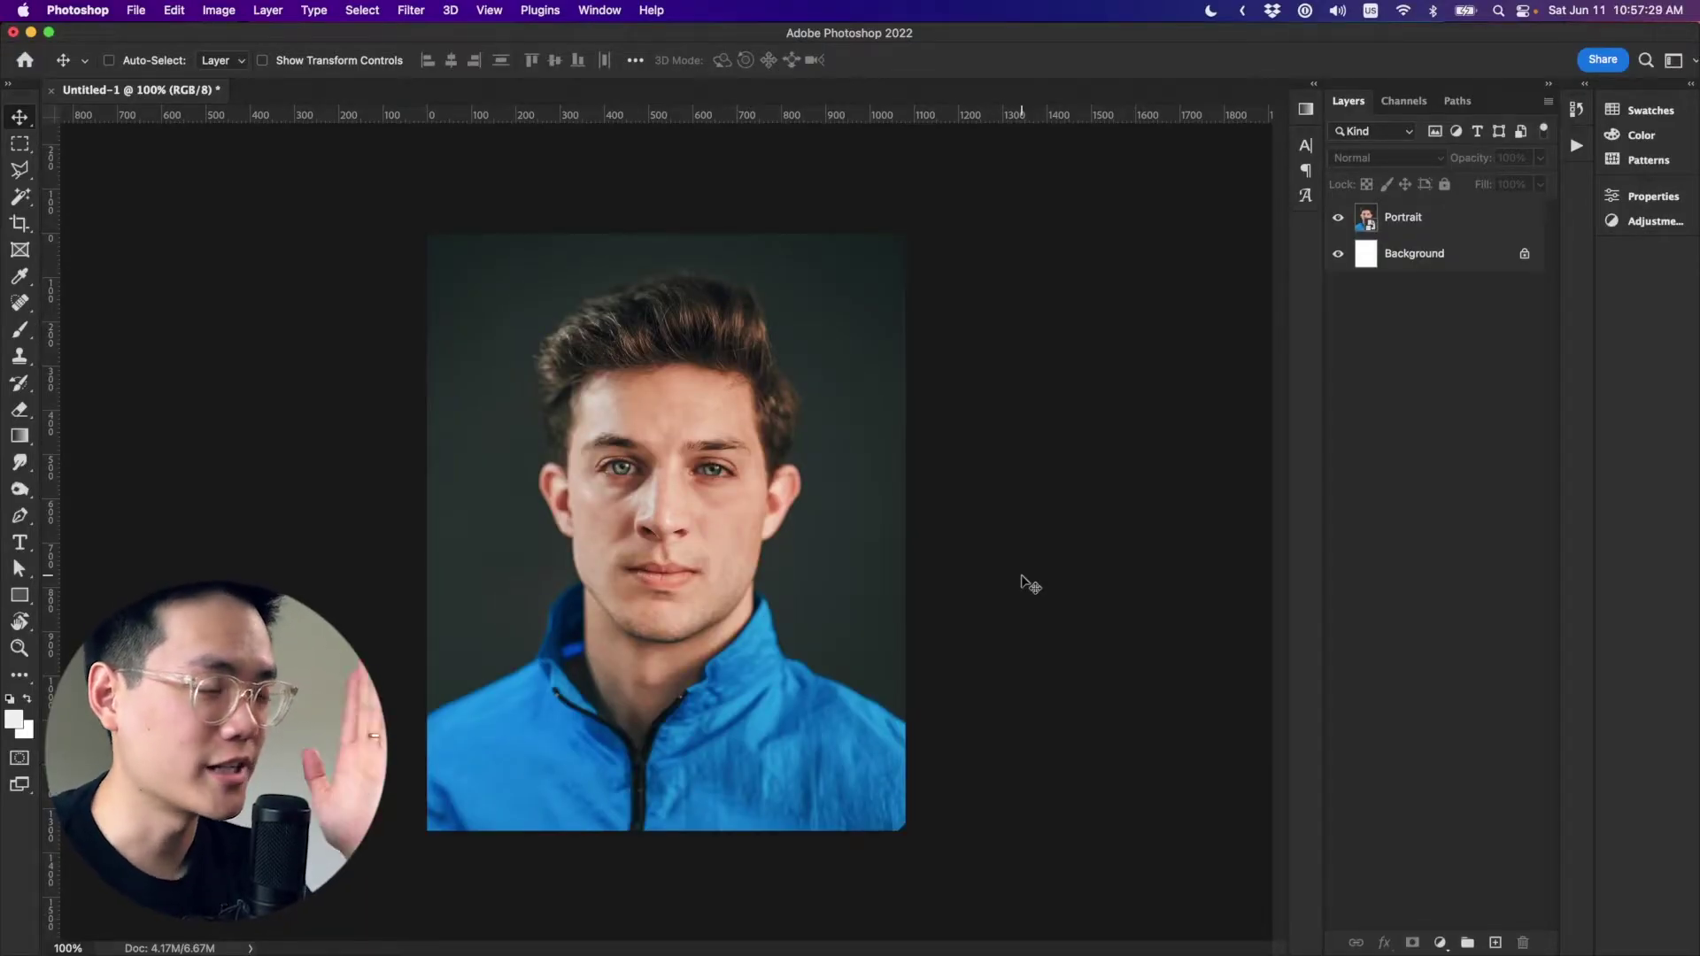
# Add a new guide layout of 2 columns and 2 rows to the canvas and deselect the layers.
pyautogui.hotkey('alt', '.')
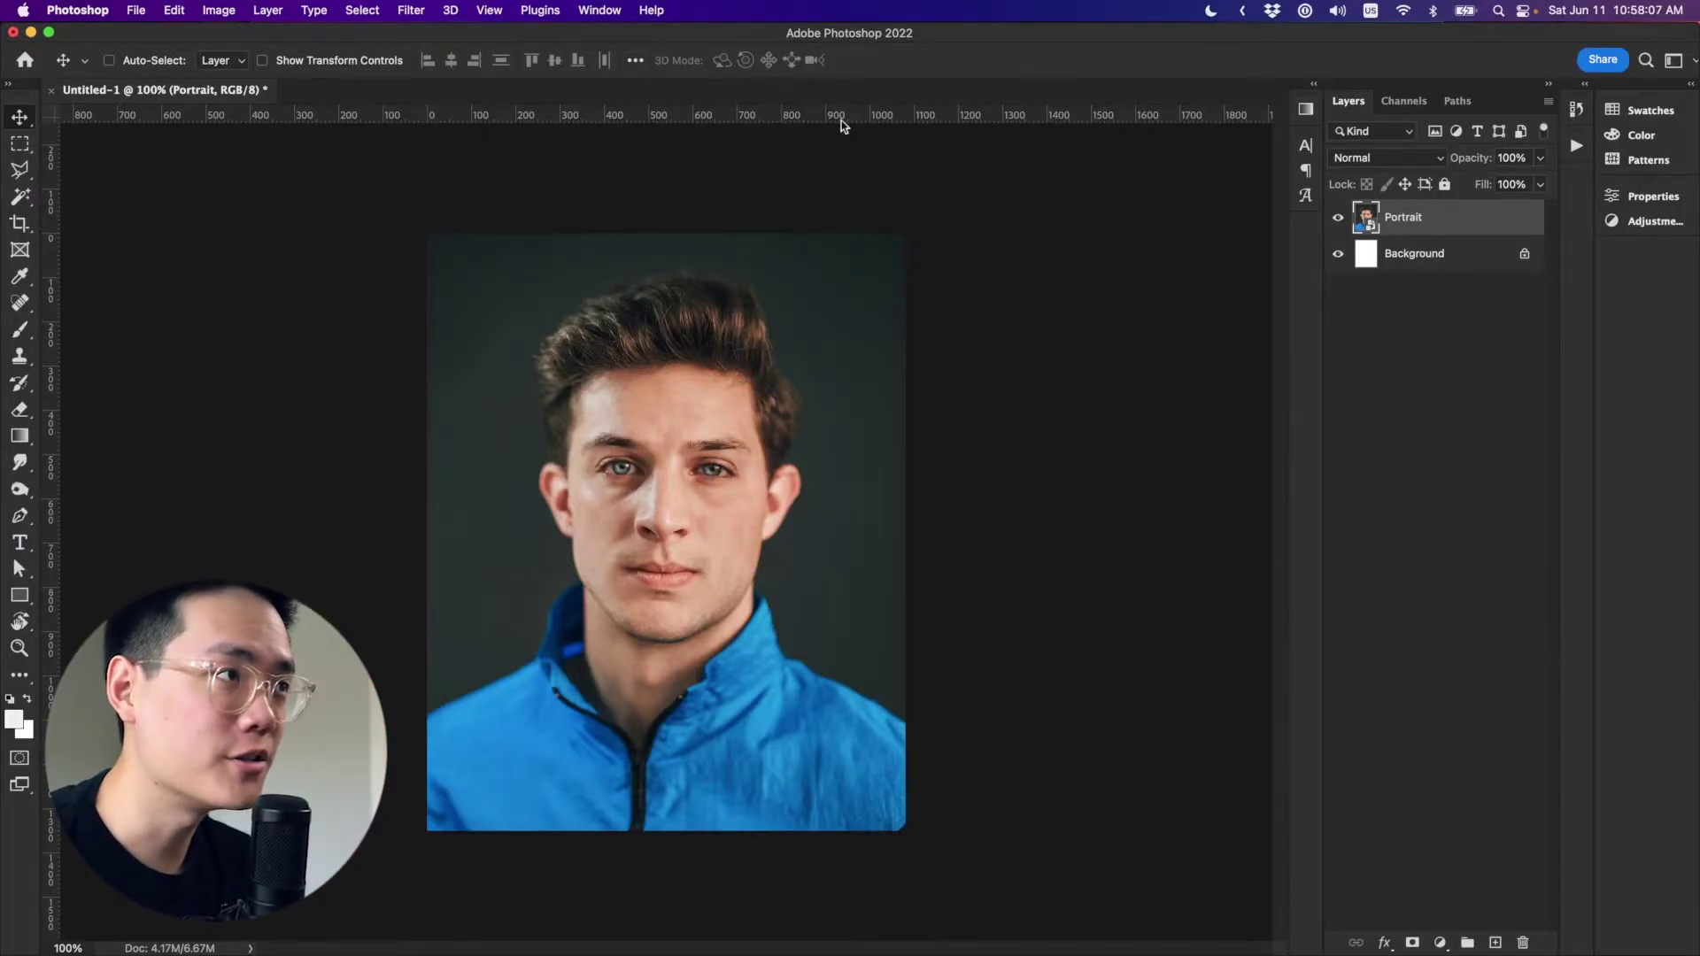
pyautogui.click(489, 9)
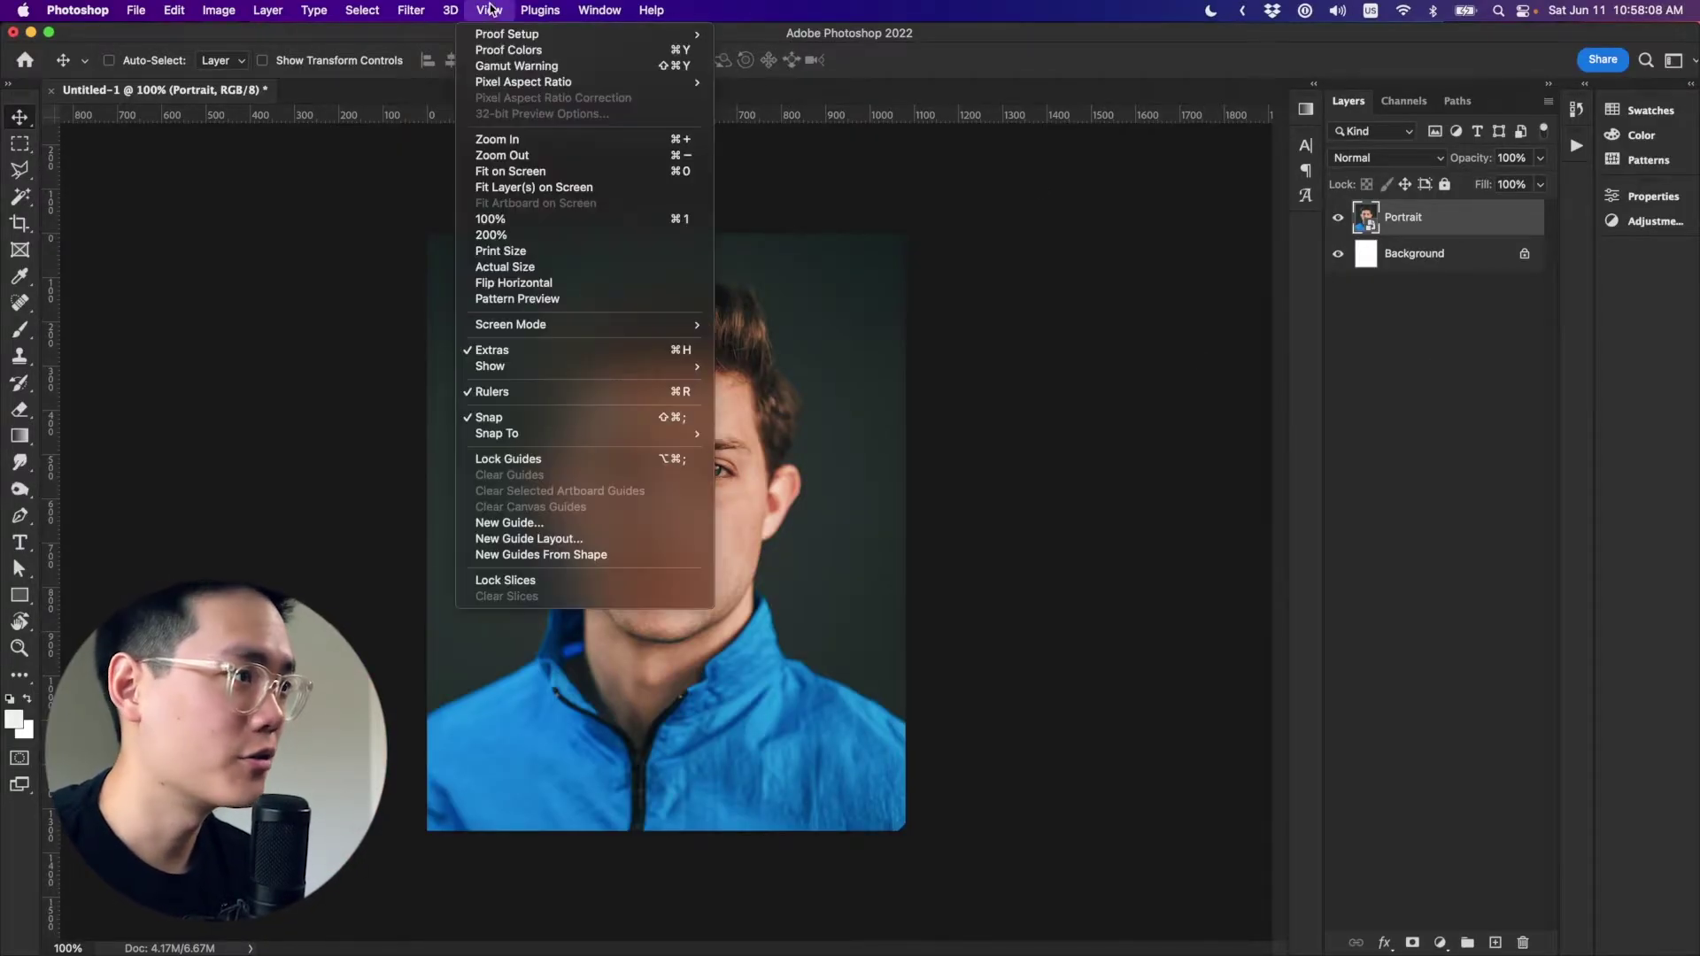
pyautogui.click(676, 540)
pyautogui.moveTo(1075, 326); pyautogui.dragTo(1195, 306)
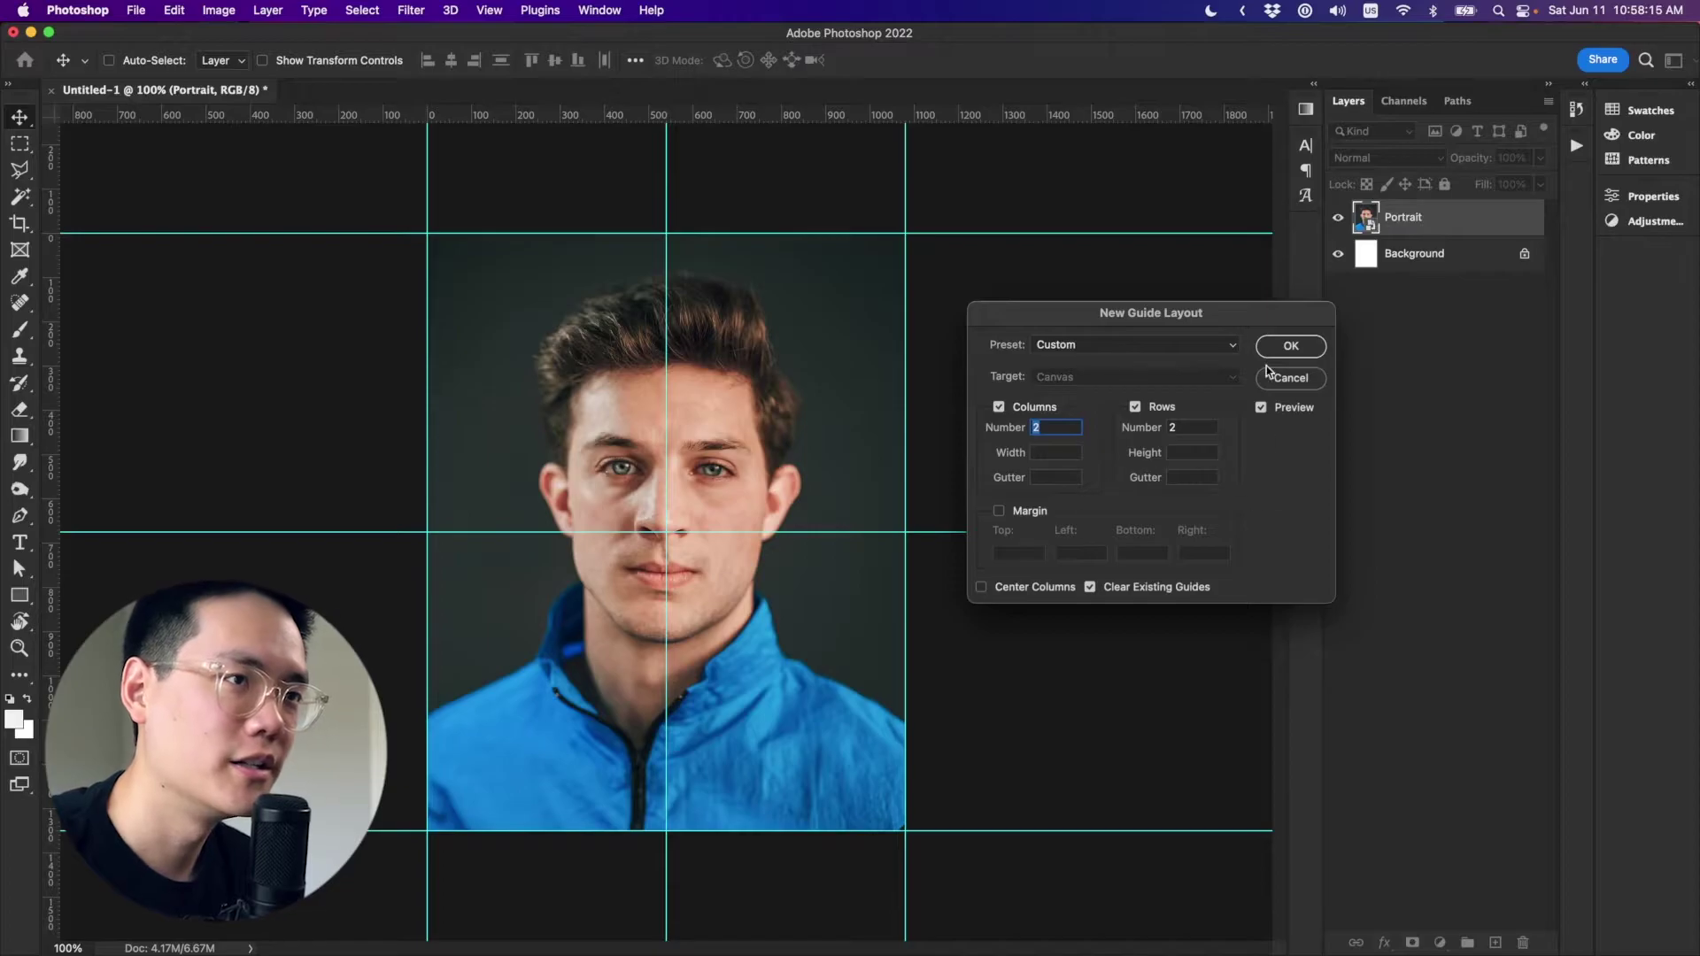
pyautogui.click(1290, 346)
pyautogui.click(1389, 437)
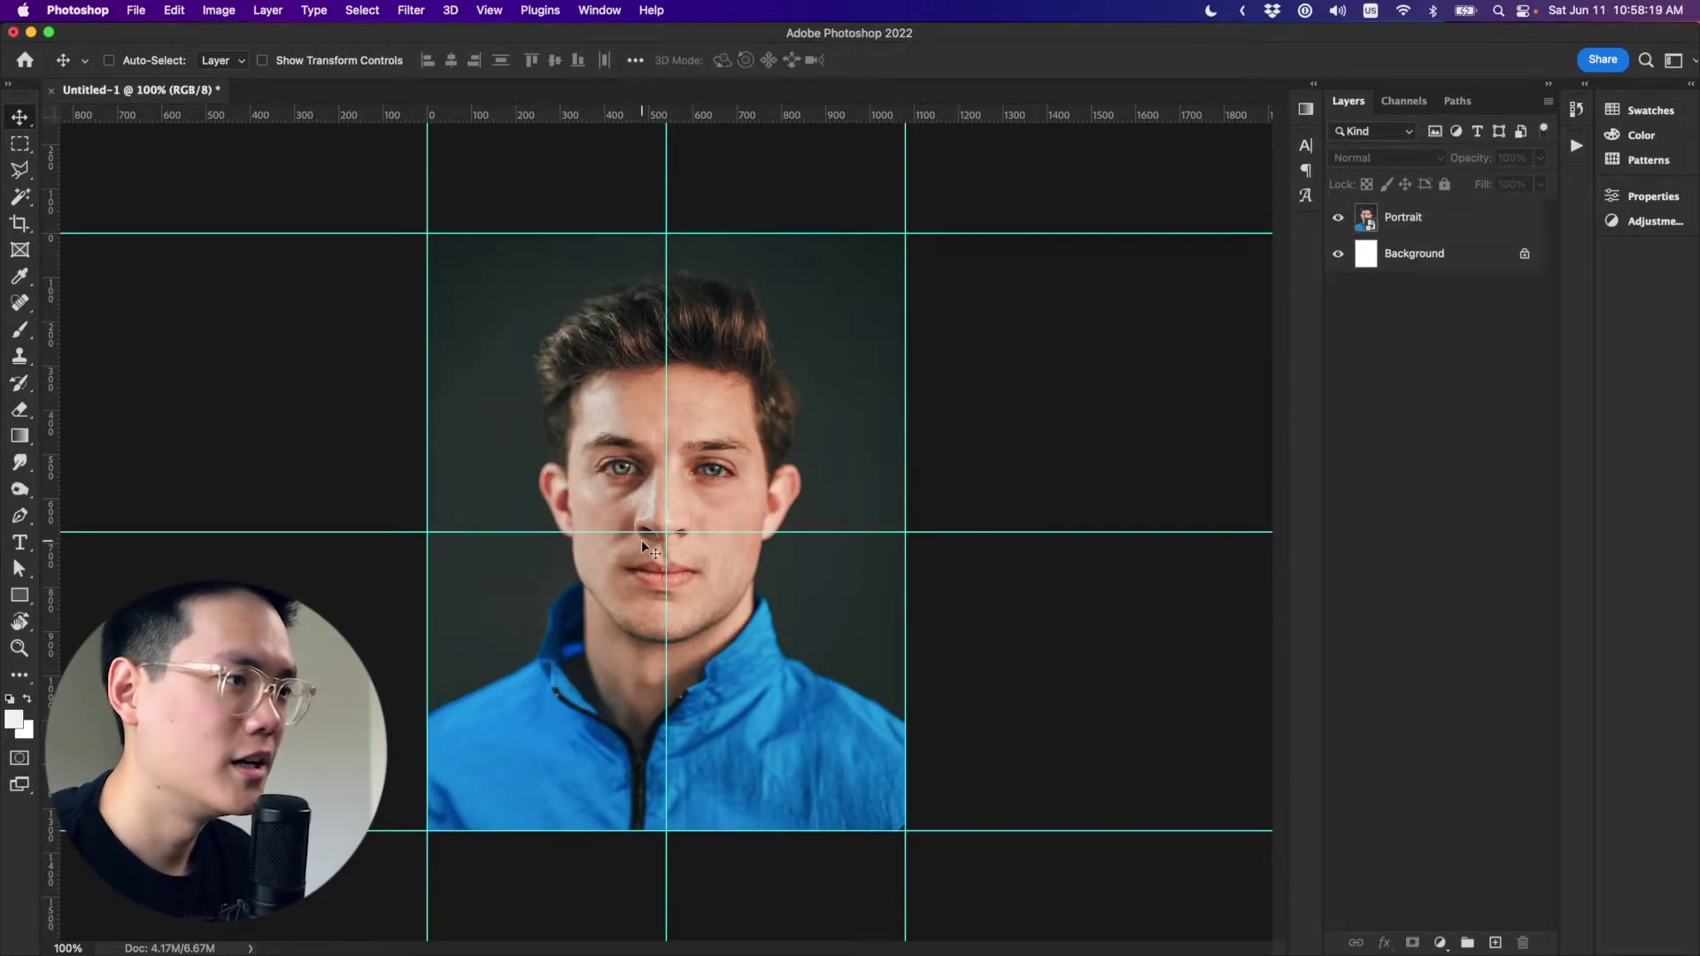
# Free-transform the Portrait layer, rotating it about -1.73° and shifting it slightly sideways to center the face on the vertical guide.
pyautogui.keyDown('alt'); pyautogui.scroll(5, 642, 541); pyautogui.keyUp('alt')
pyautogui.keyDown('alt'); pyautogui.scroll(2, 641, 540); pyautogui.keyUp('alt')
pyautogui.click(1458, 221)
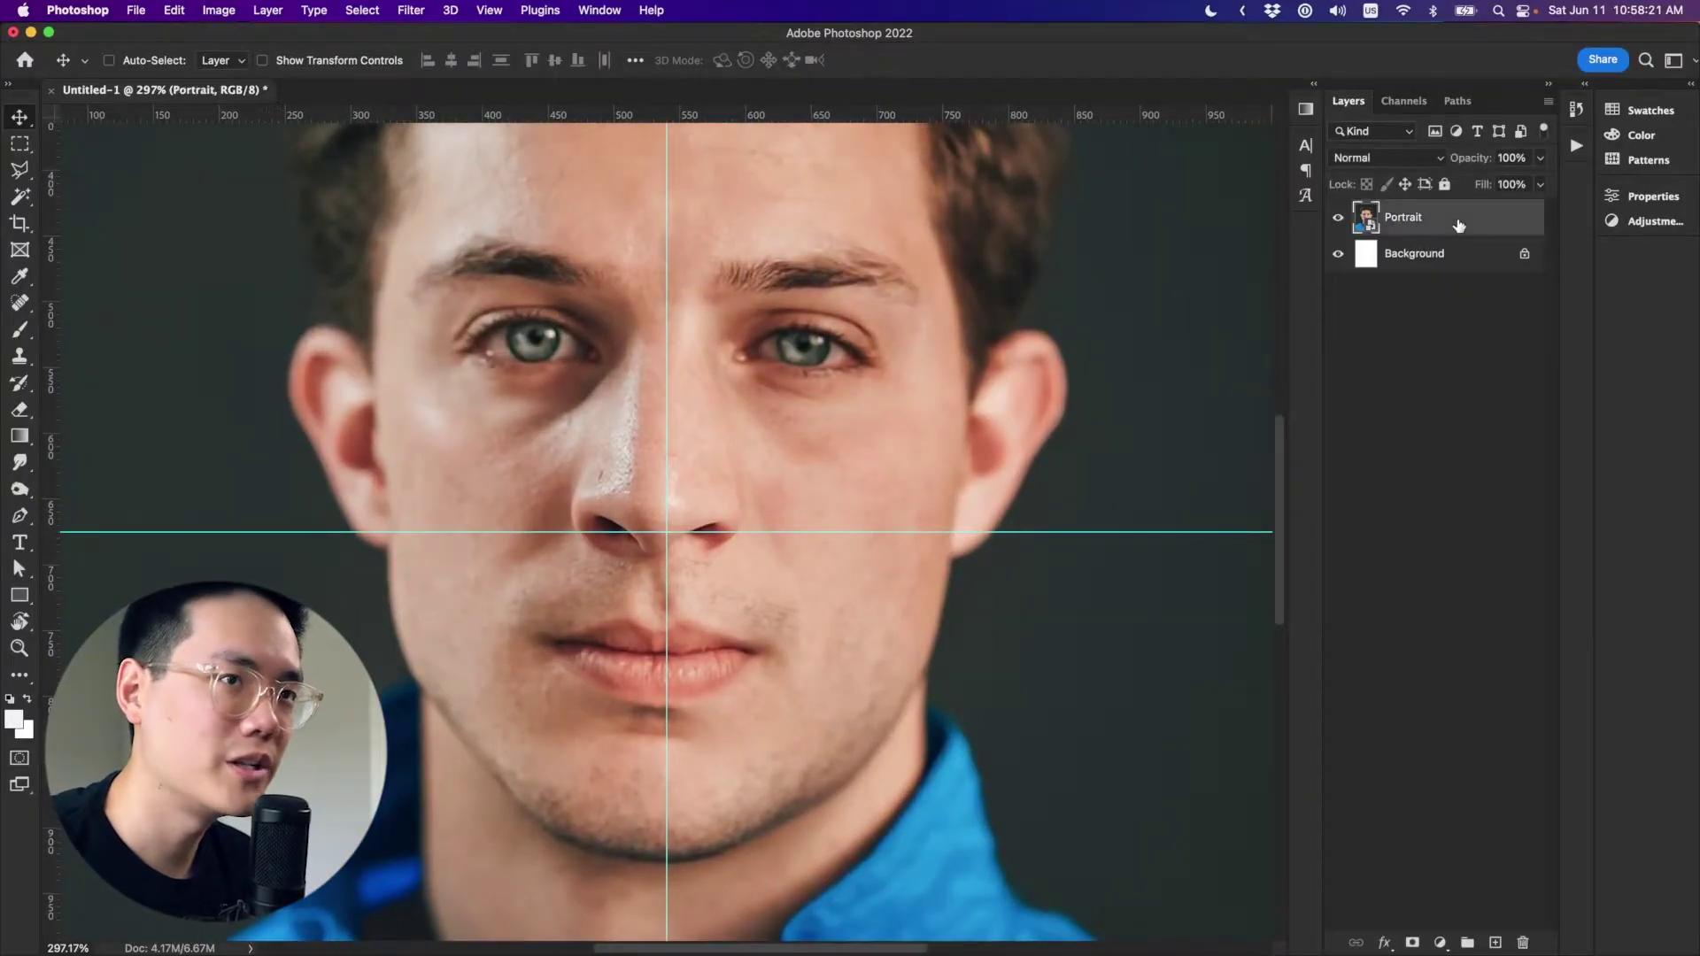
pyautogui.press('super+t')
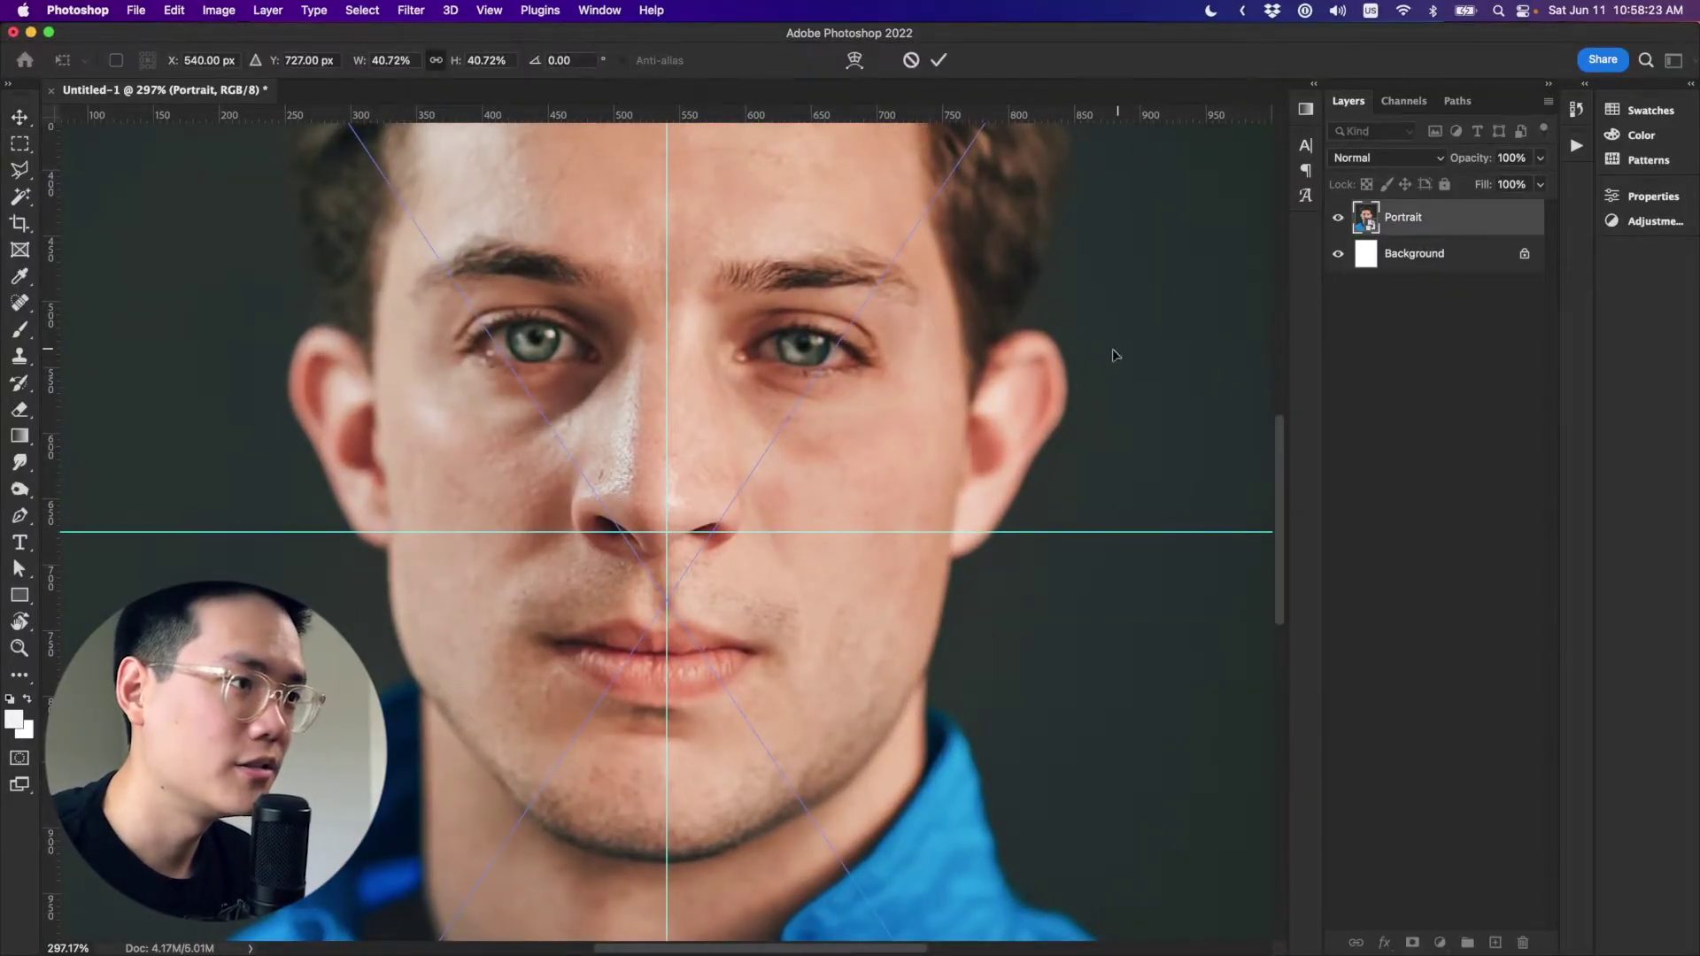
pyautogui.keyDown('alt'); pyautogui.scroll(-3, 818, 277); pyautogui.keyUp('alt')
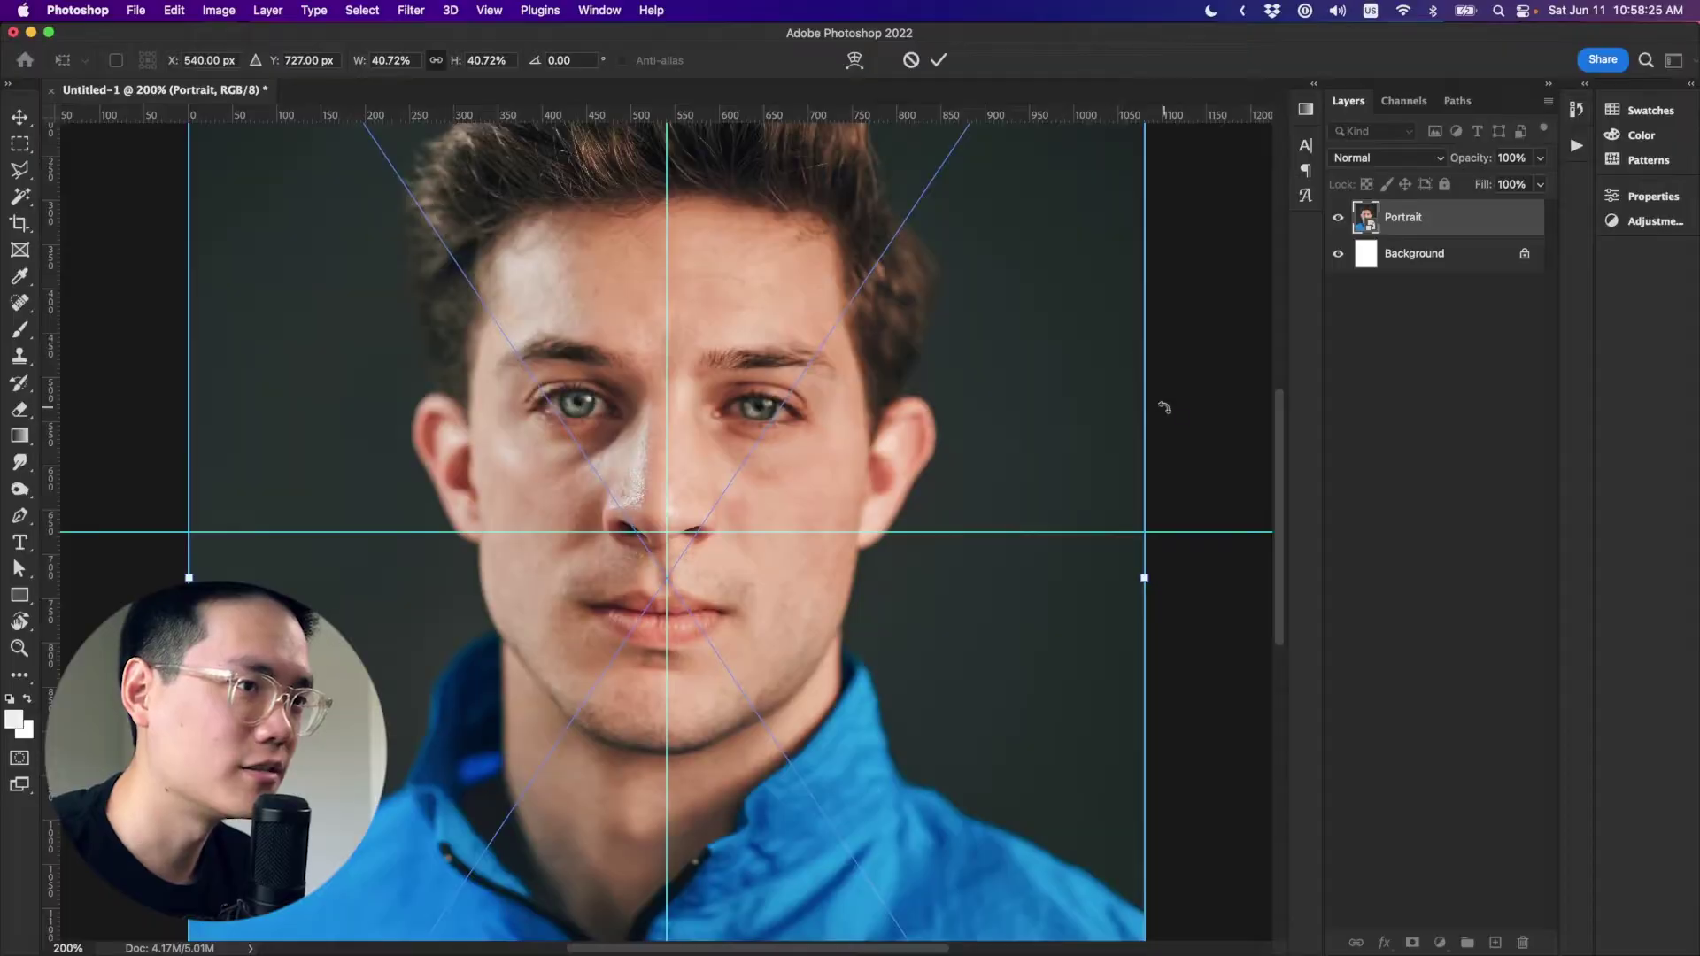
pyautogui.moveTo(1184, 411); pyautogui.dragTo(1188, 391)
pyautogui.moveTo(982, 394); pyautogui.dragTo(990, 394)
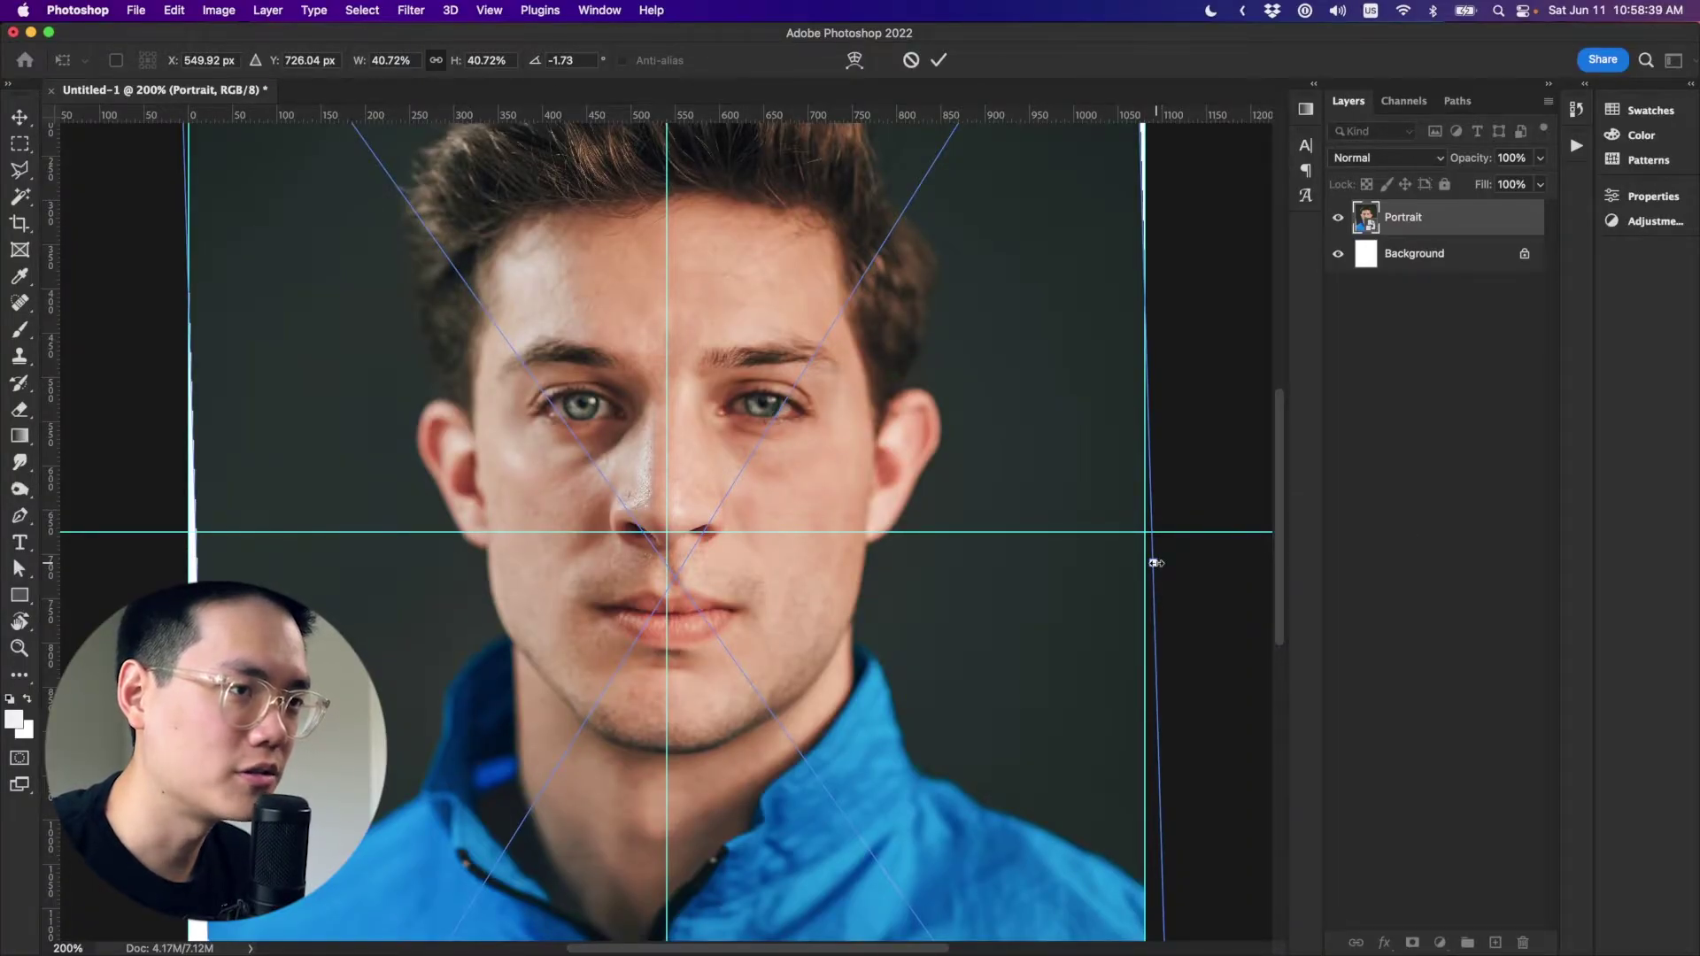
# Scale the rotated portrait to about 44.28% so it covers the canvas again, and hide the guides.
pyautogui.moveTo(1155, 563); pyautogui.dragTo(1195, 559)
pyautogui.press('super+minus')
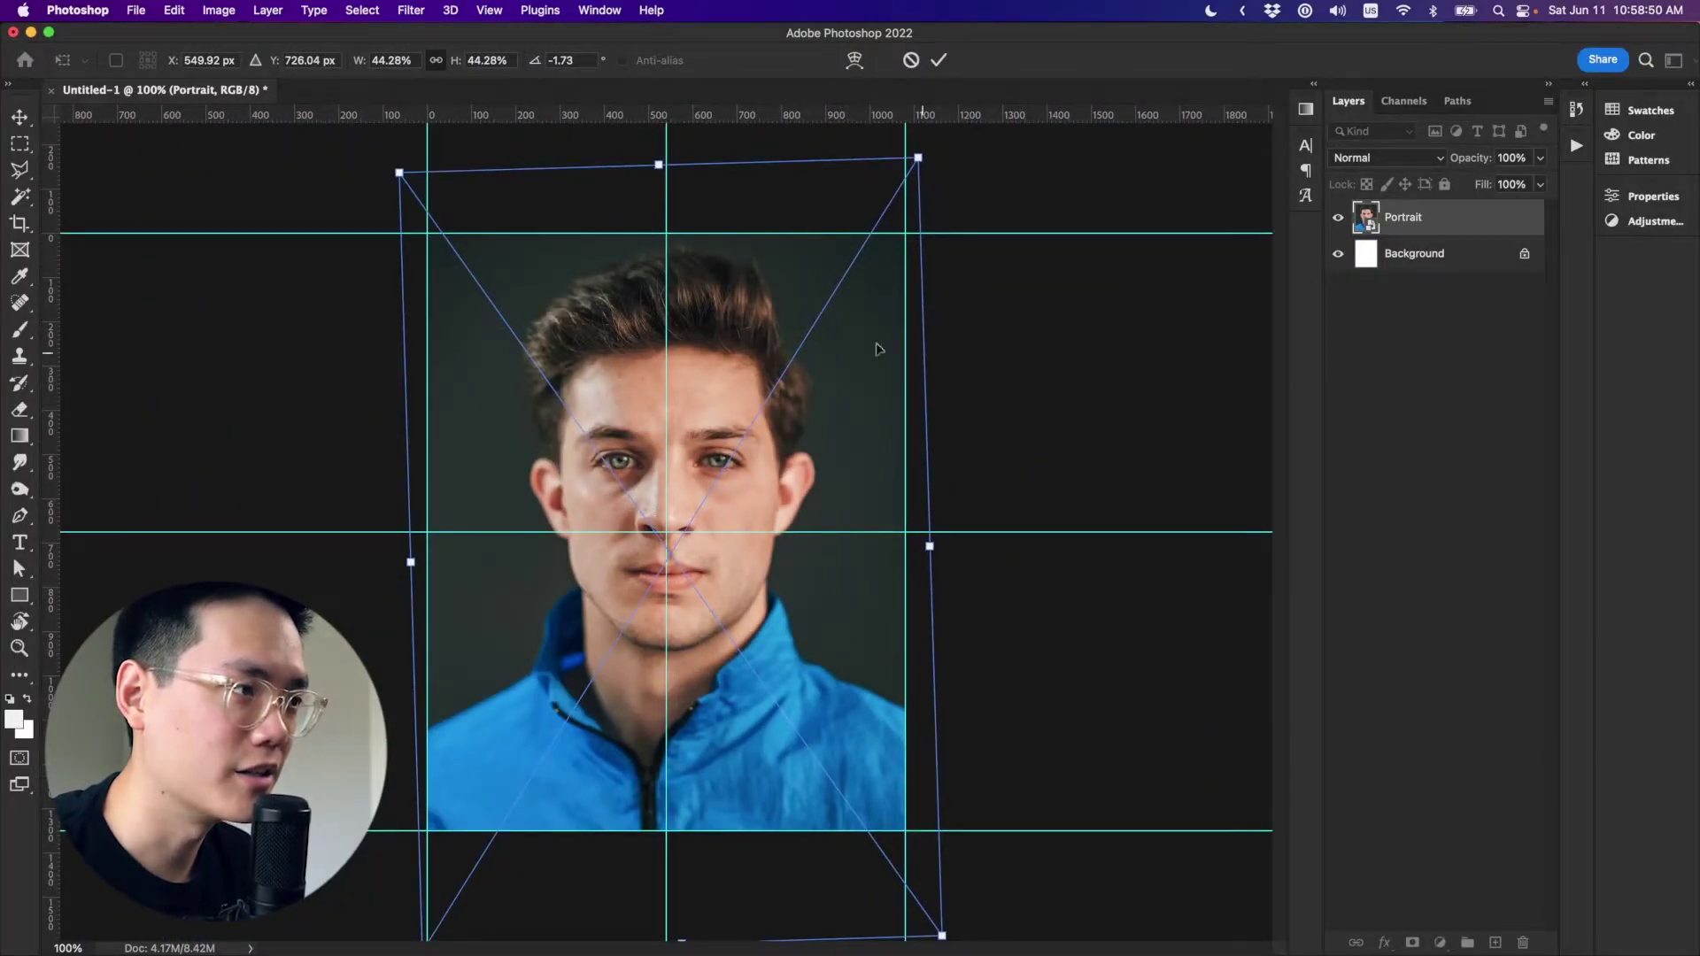
pyautogui.press('Return')
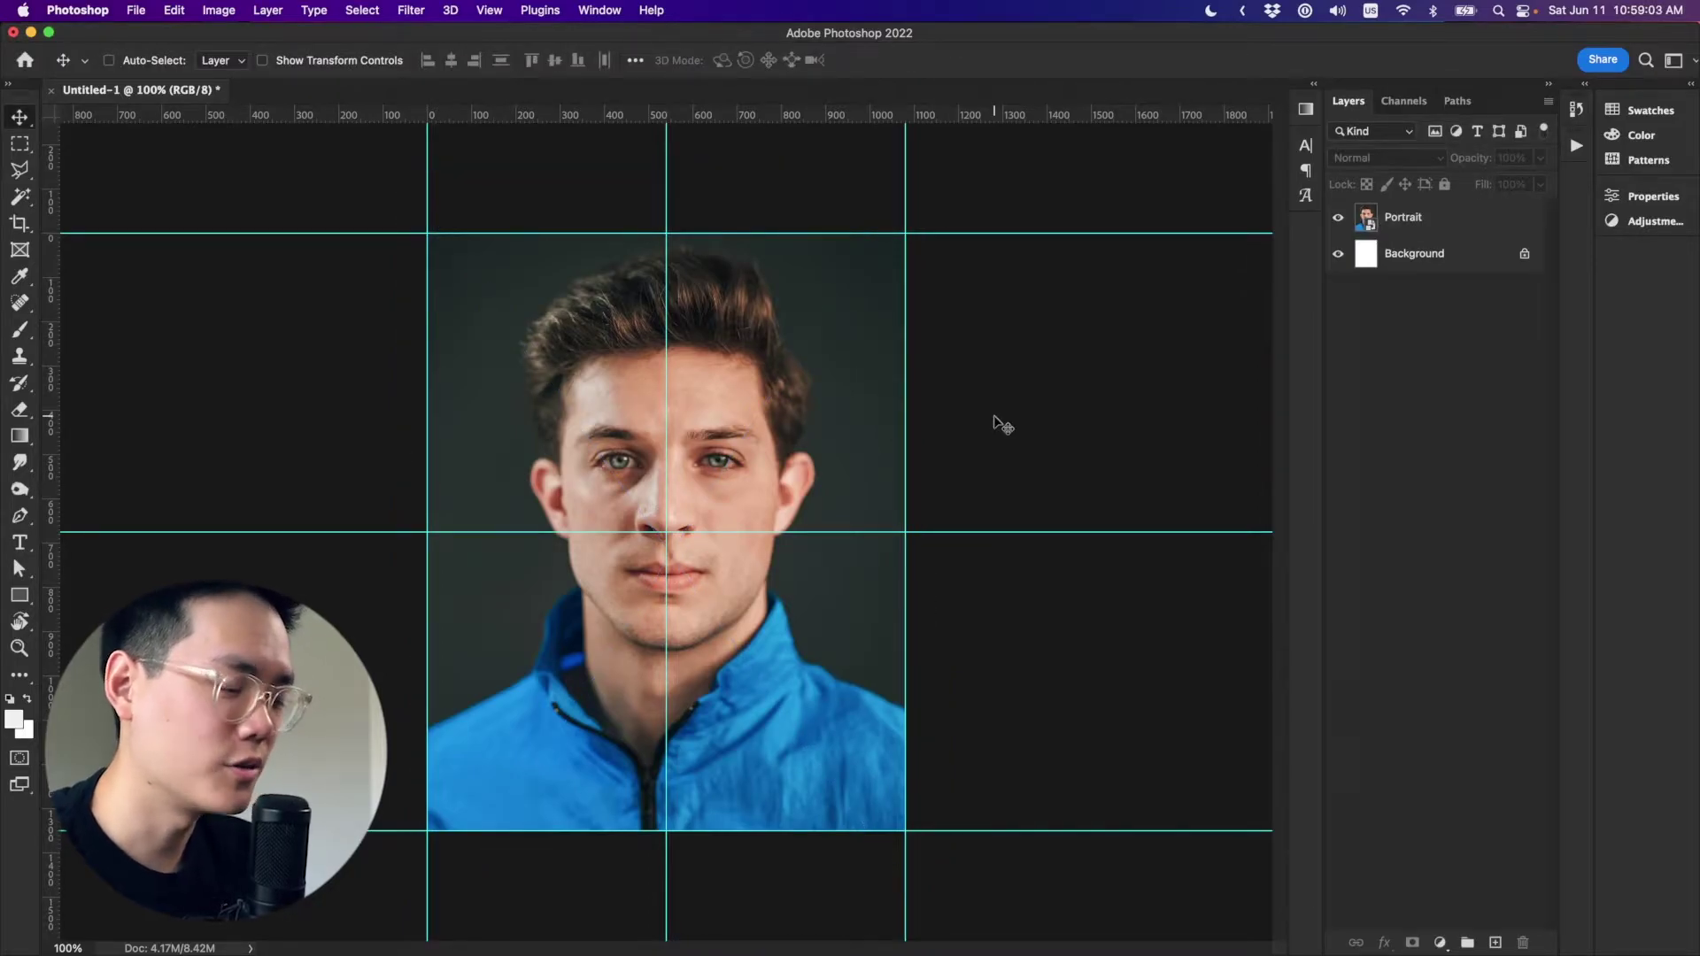
pyautogui.press('super+semicolon')
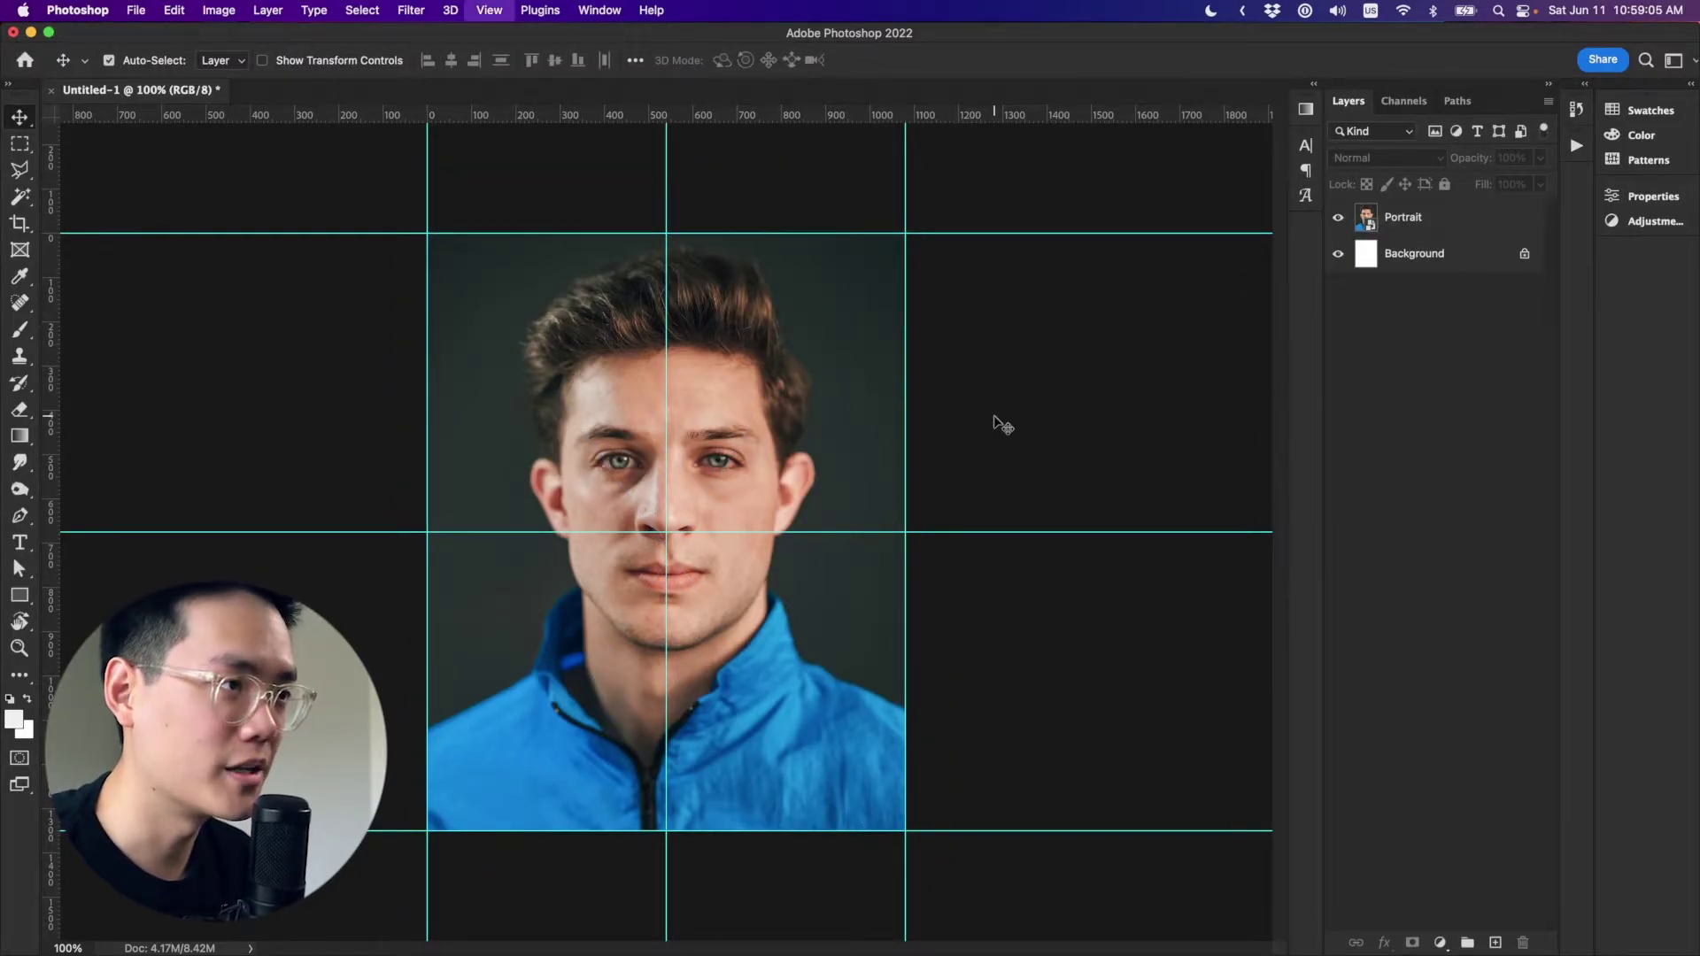
# Start a Pen tool shape path along the outer edge of the ear on the image's left side, down to the earlobe.
pyautogui.press('super+equal')
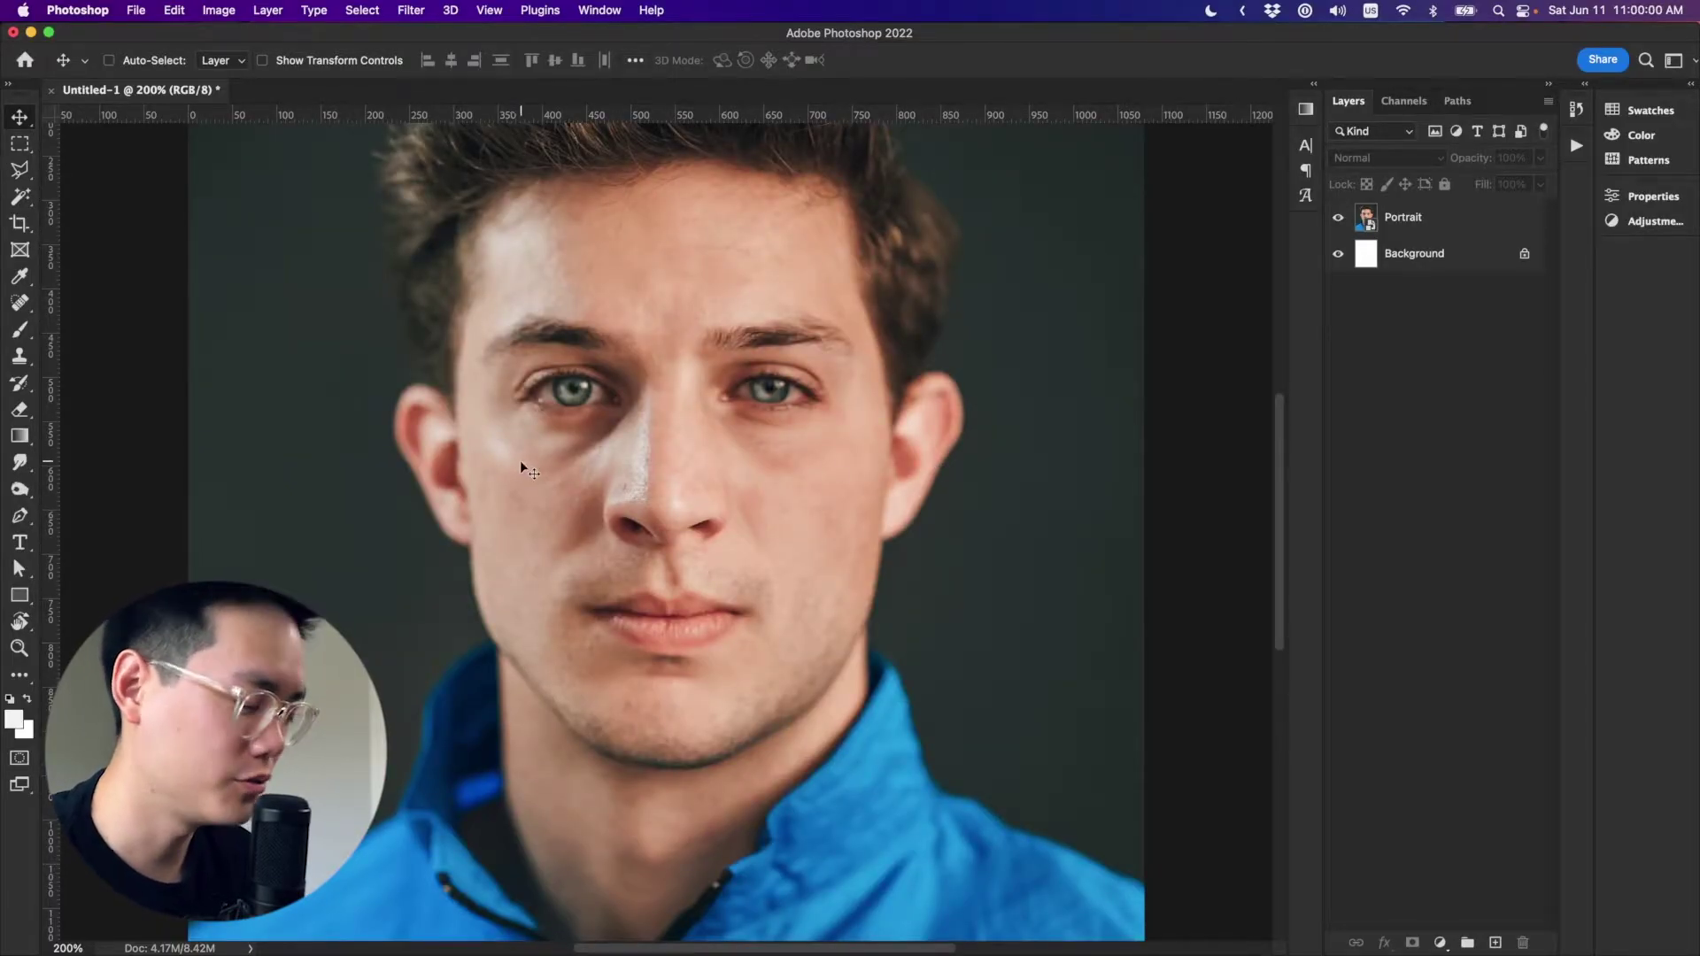
pyautogui.press('p')
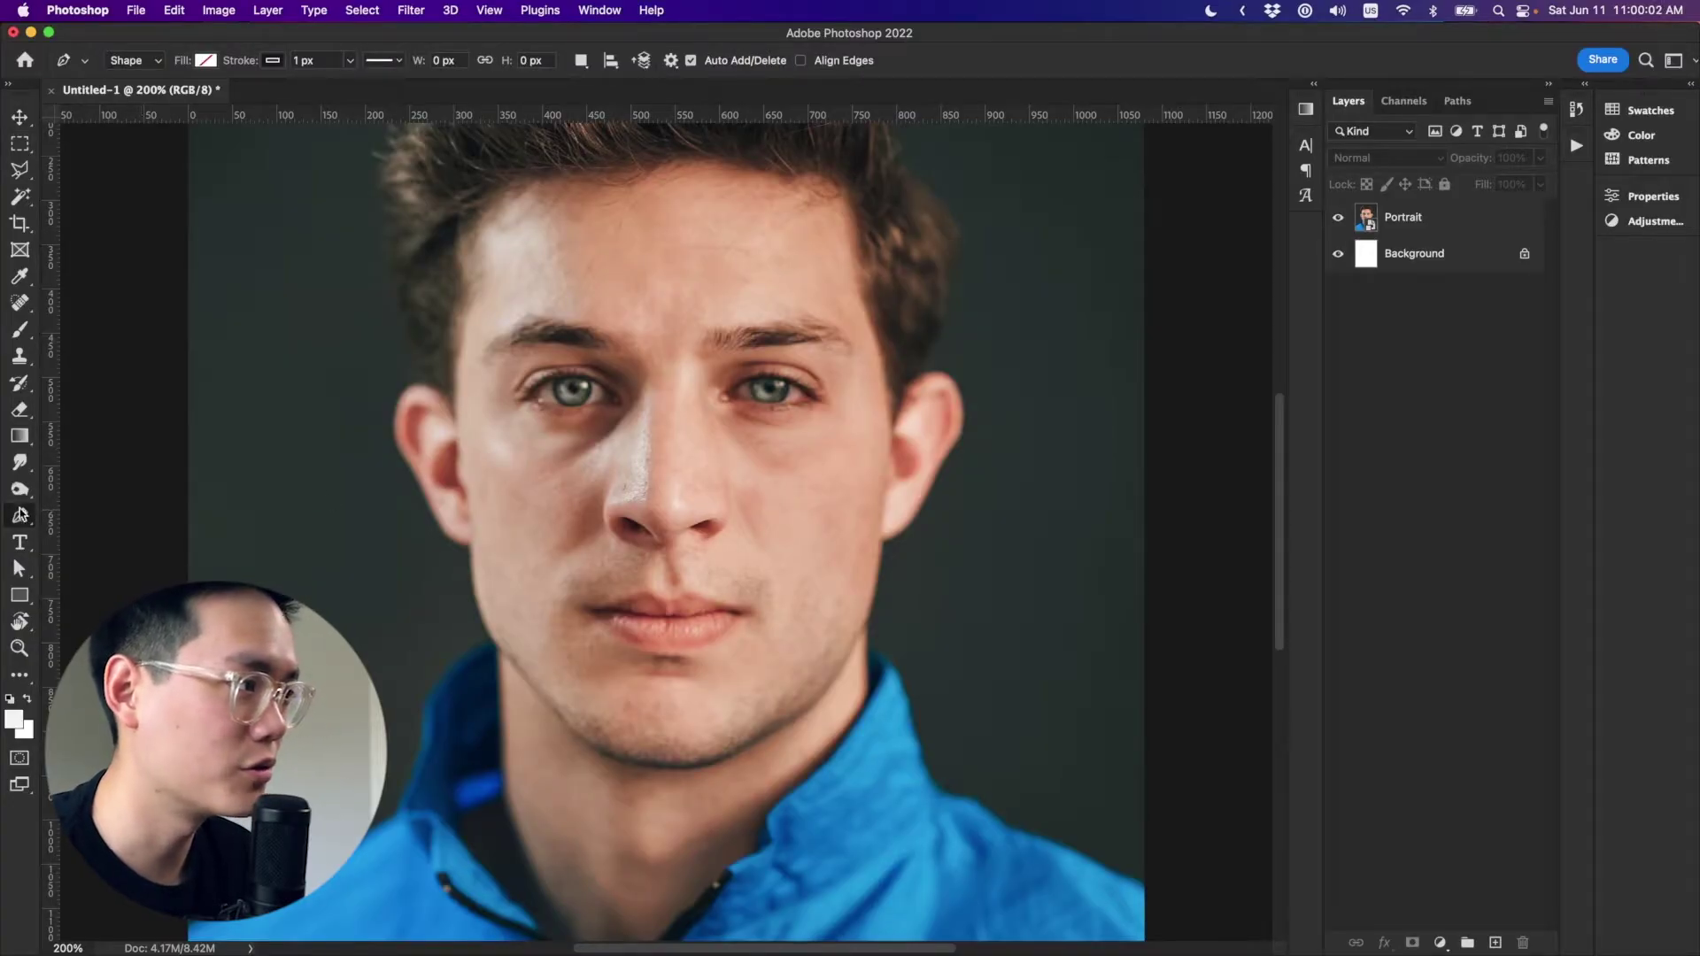
pyautogui.scroll(3, 505, 497)
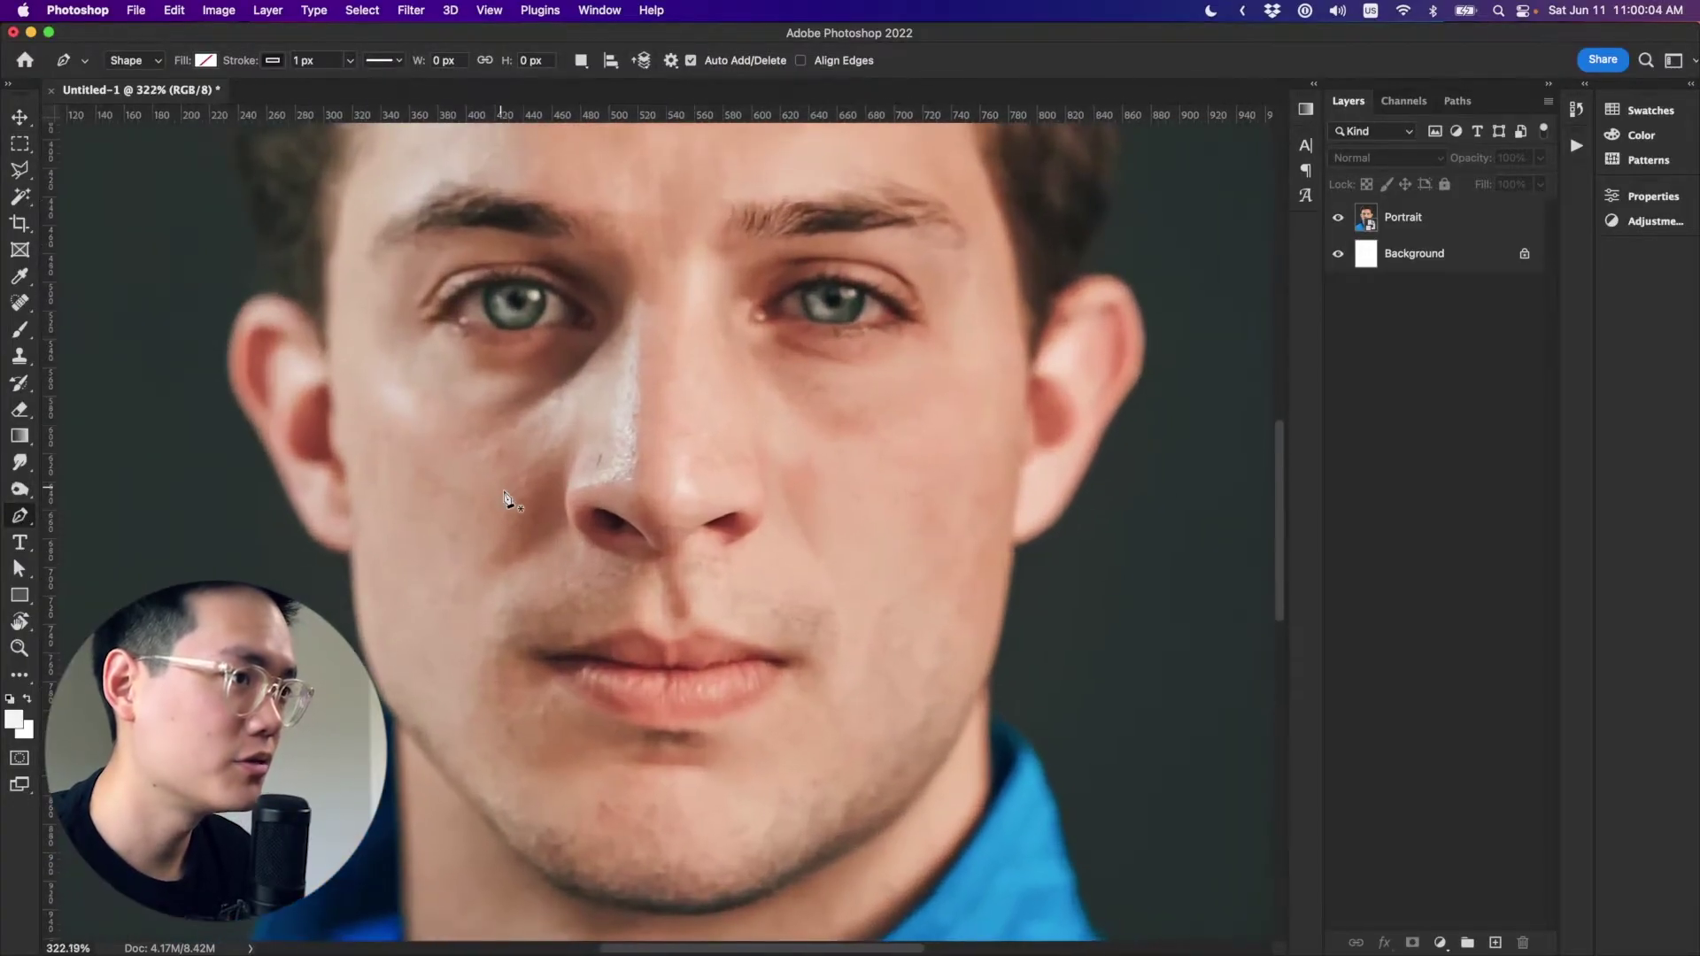
pyautogui.scroll(3, 506, 494)
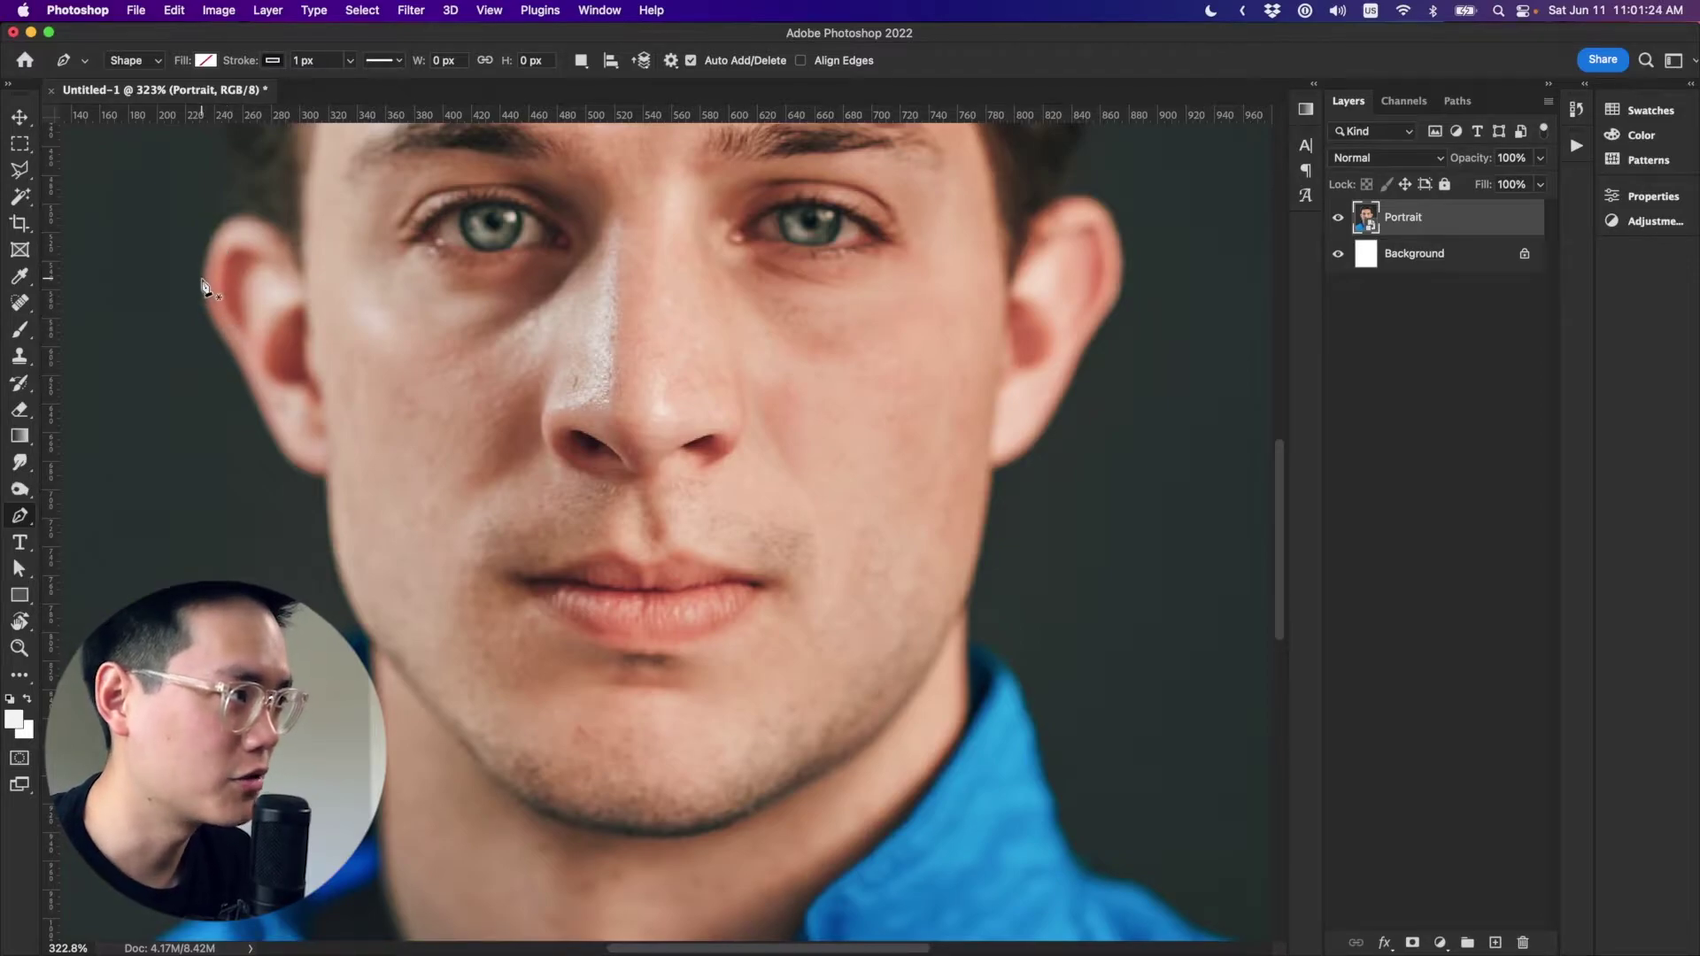
pyautogui.moveTo(203, 281); pyautogui.dragTo(253, 400)
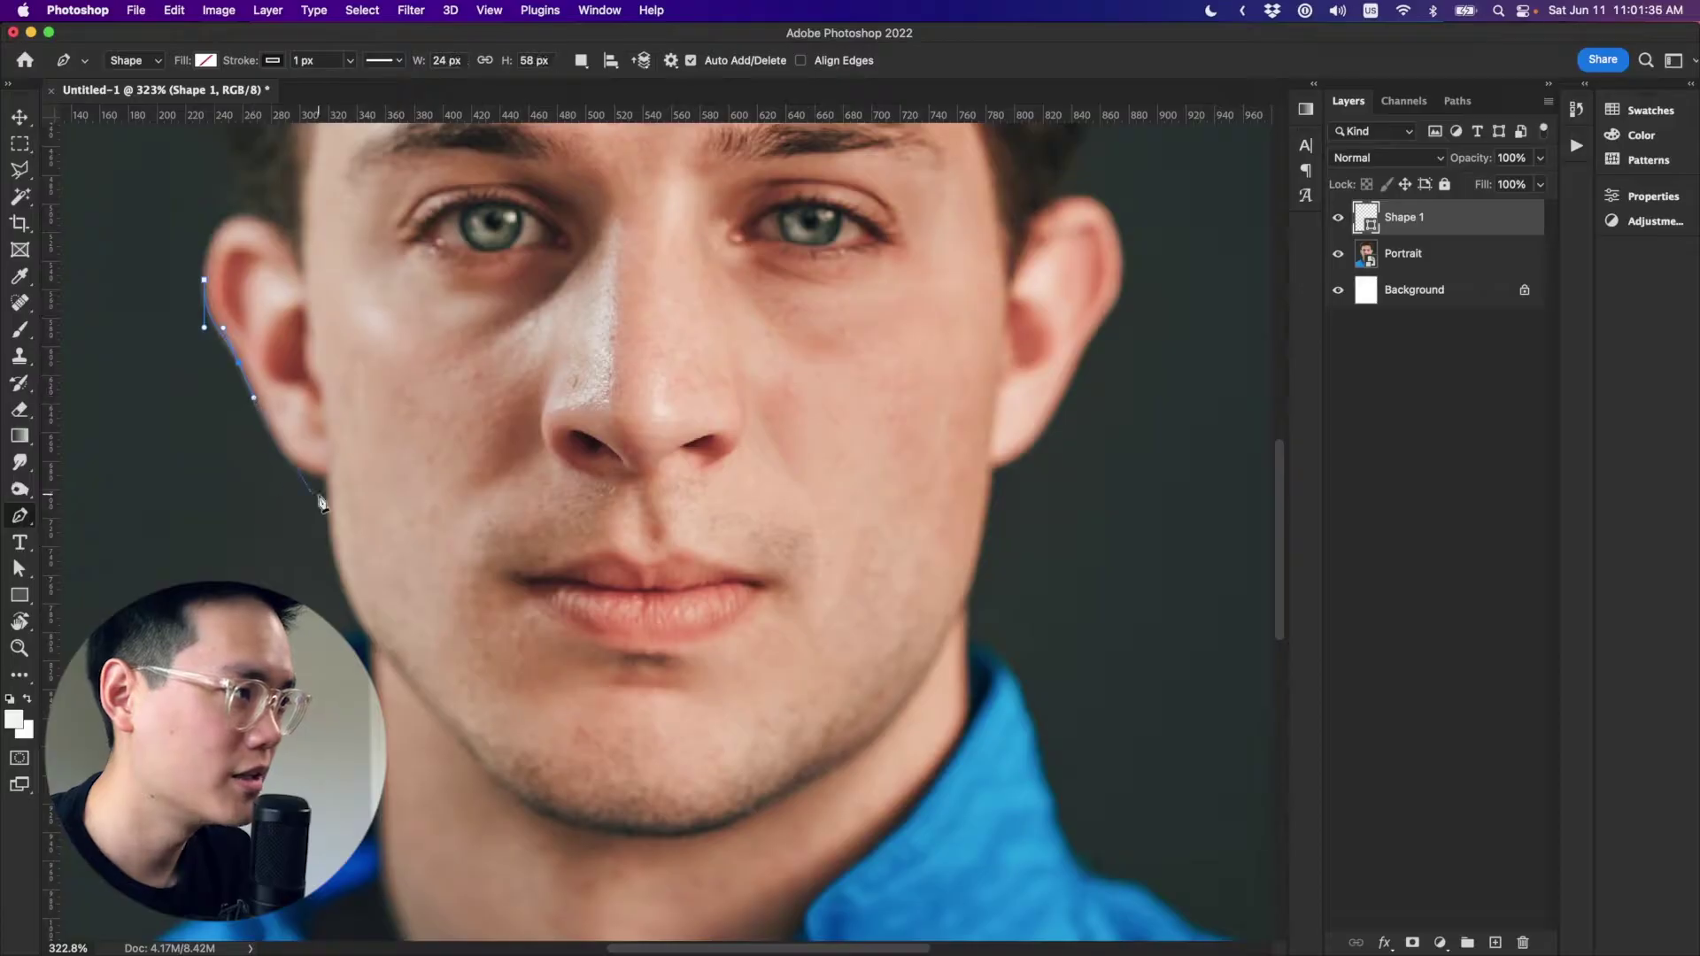
pyautogui.moveTo(324, 475); pyautogui.dragTo(366, 476)
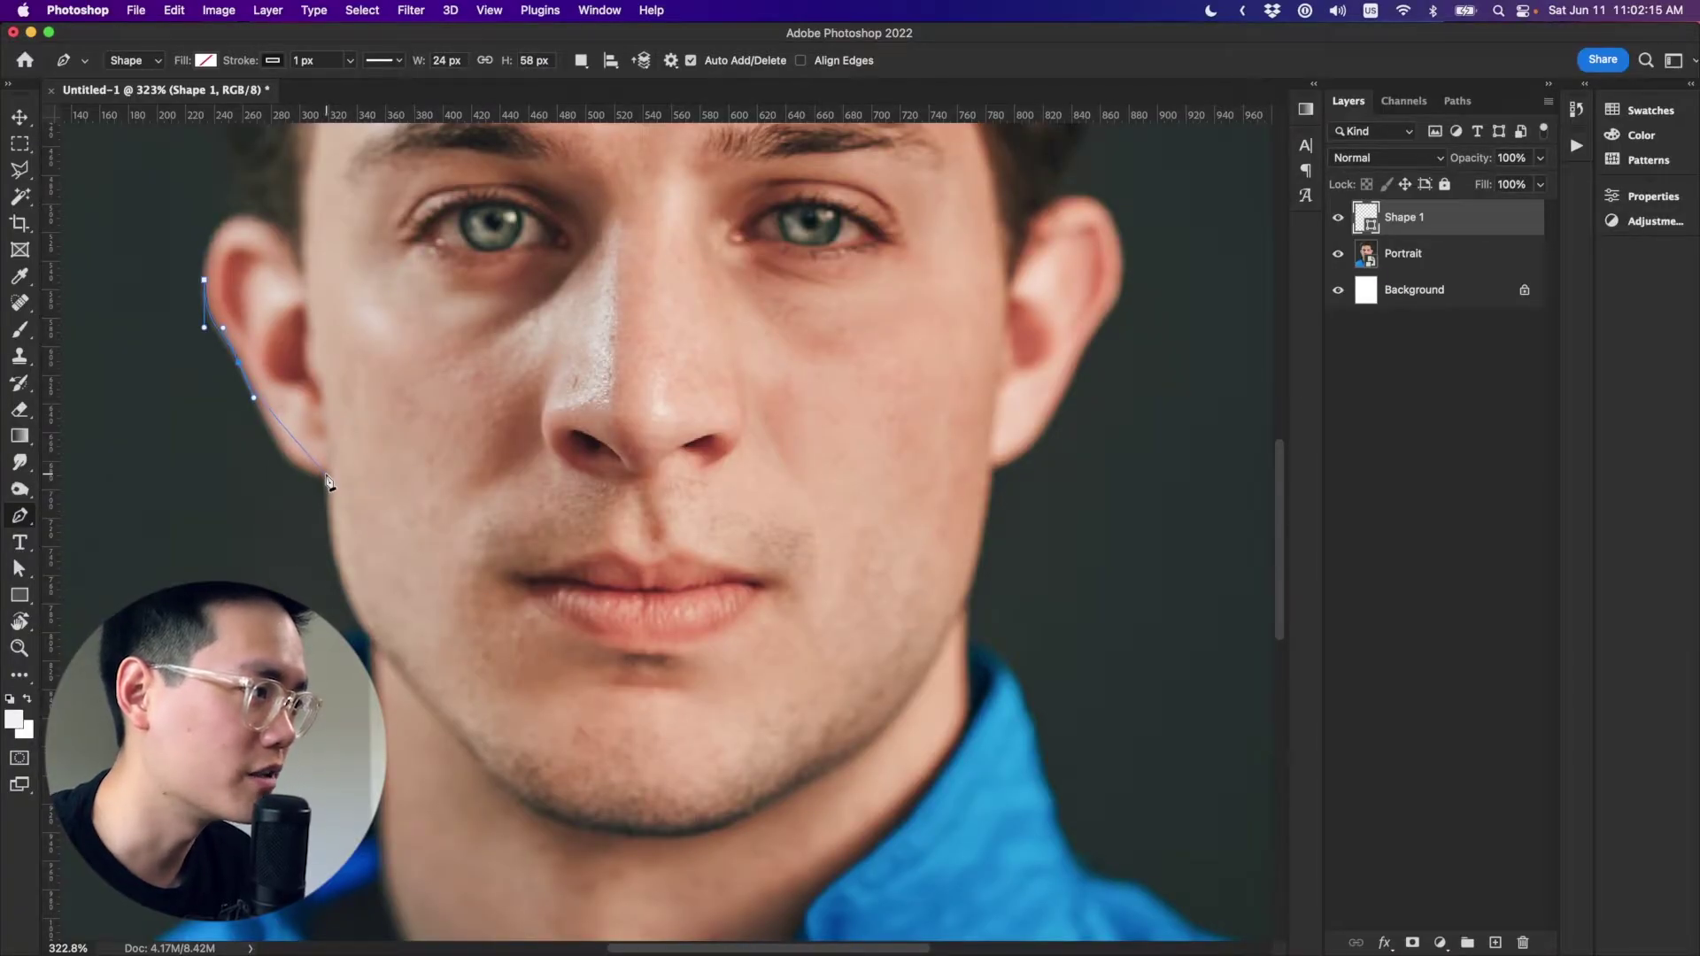
pyautogui.moveTo(325, 474); pyautogui.dragTo(372, 476)
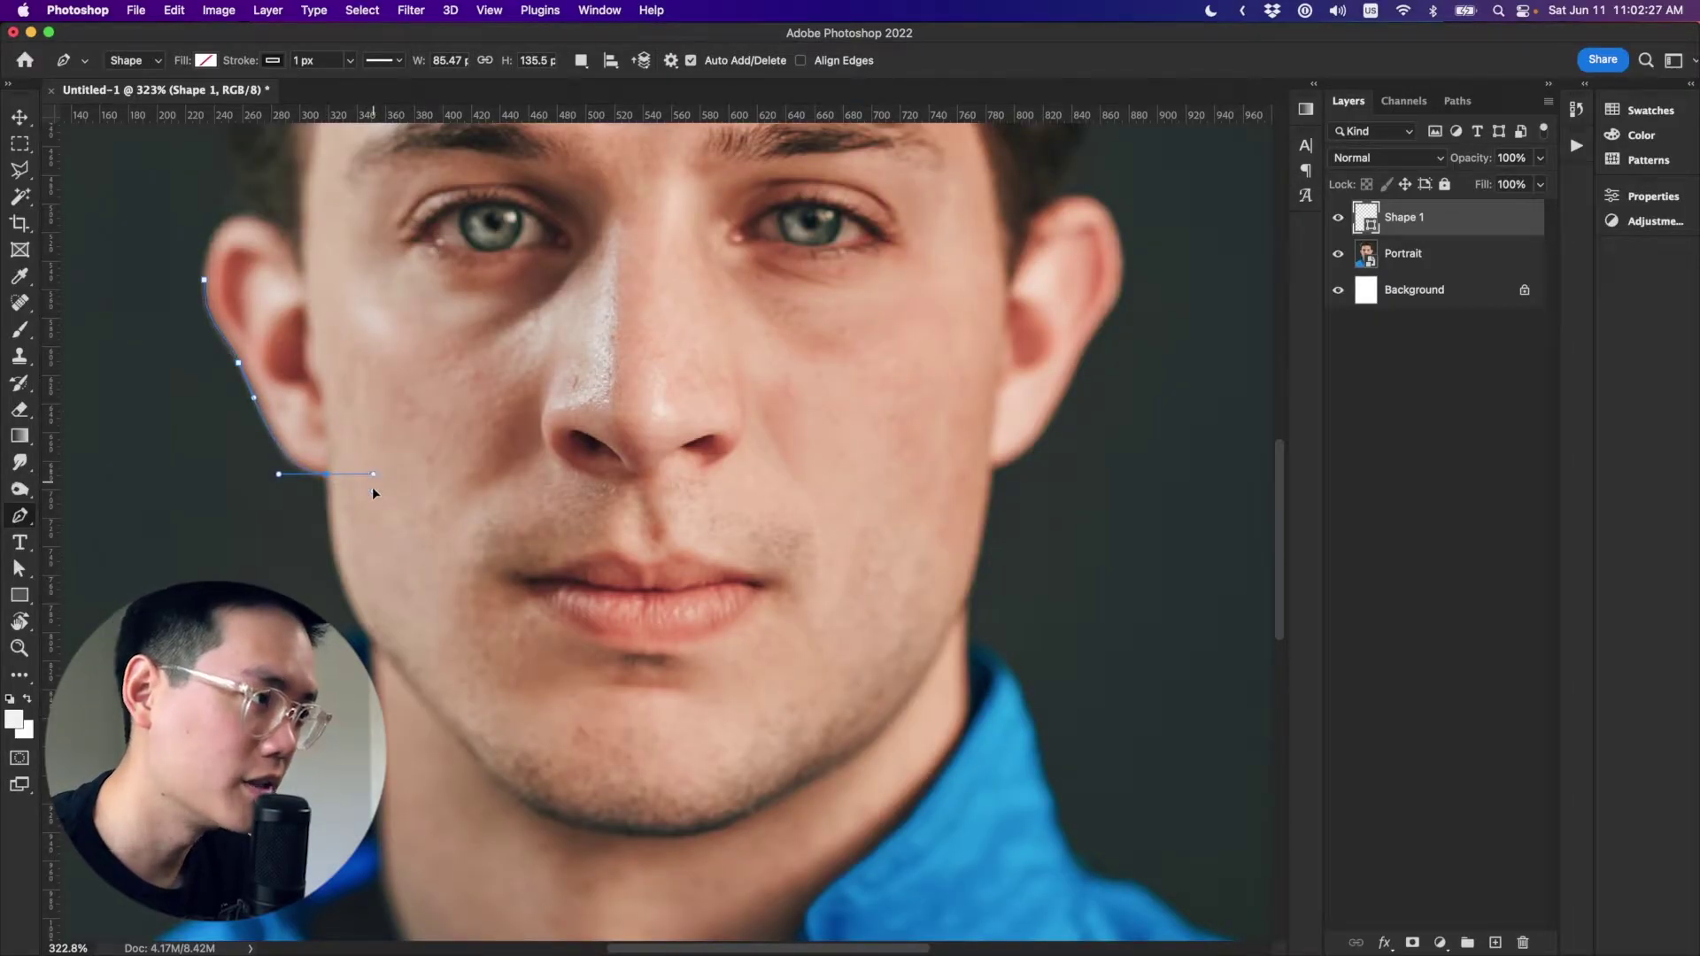
# Redirect the earlobe anchor's outgoing handle downward and continue the path along the jawline to the lowest point of the chin.
pyautogui.keyDown('alt'); pyautogui.click(326, 474); pyautogui.keyUp('alt')
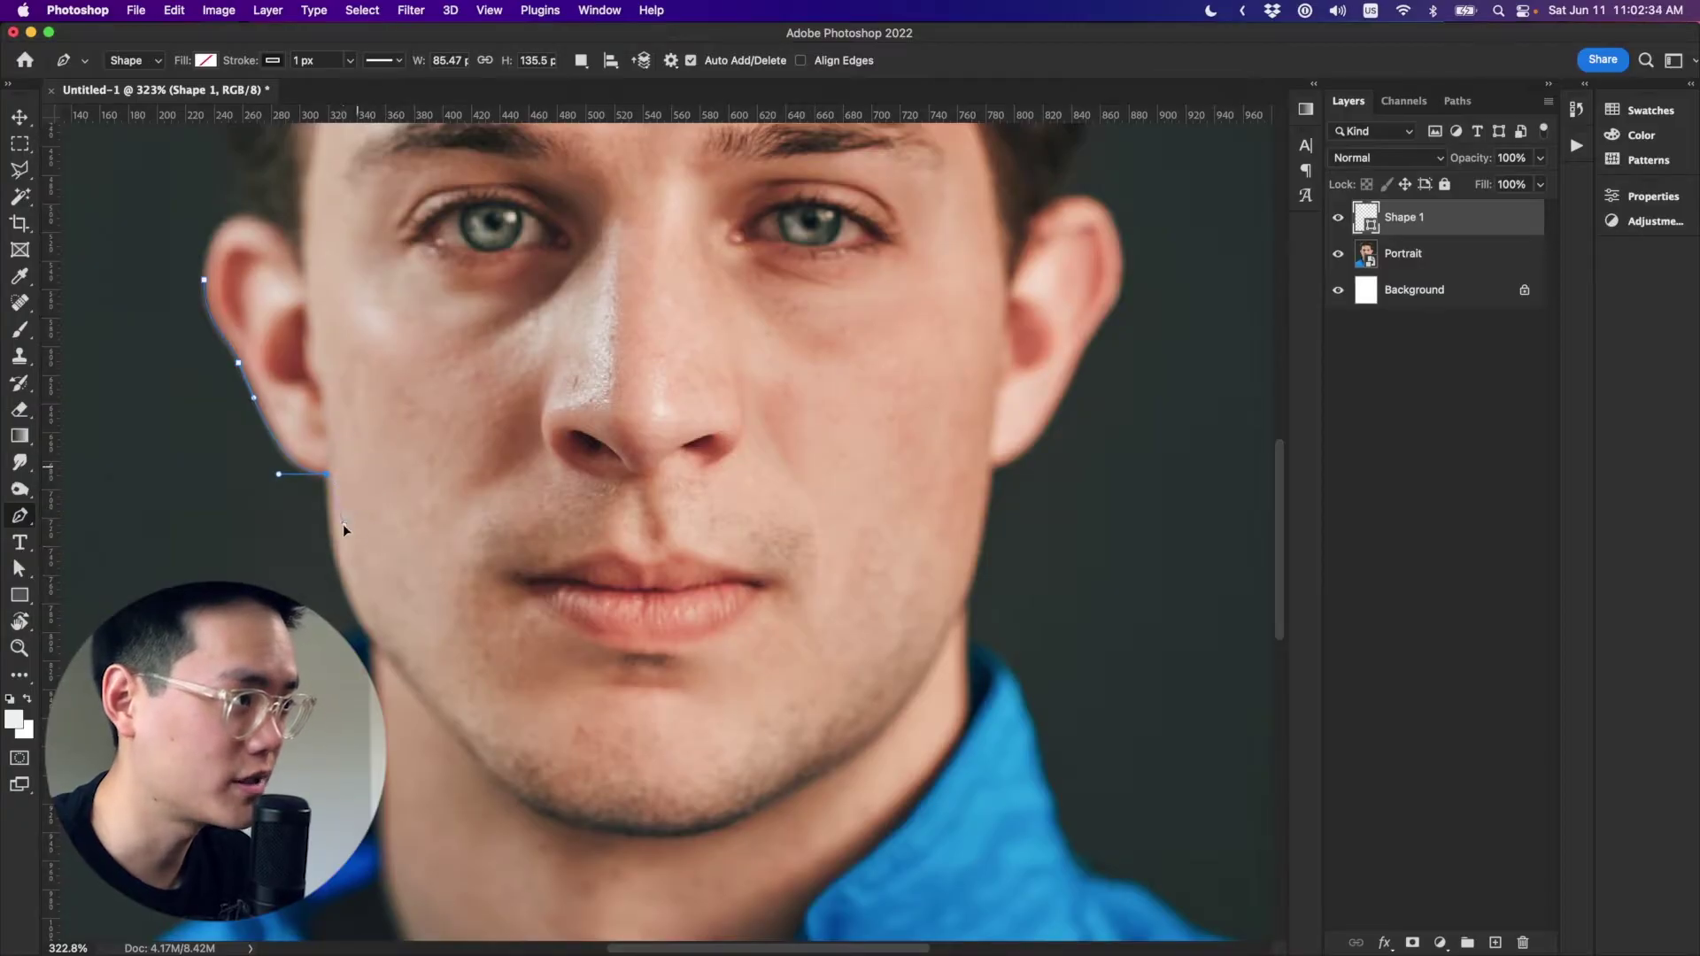
pyautogui.click(376, 470)
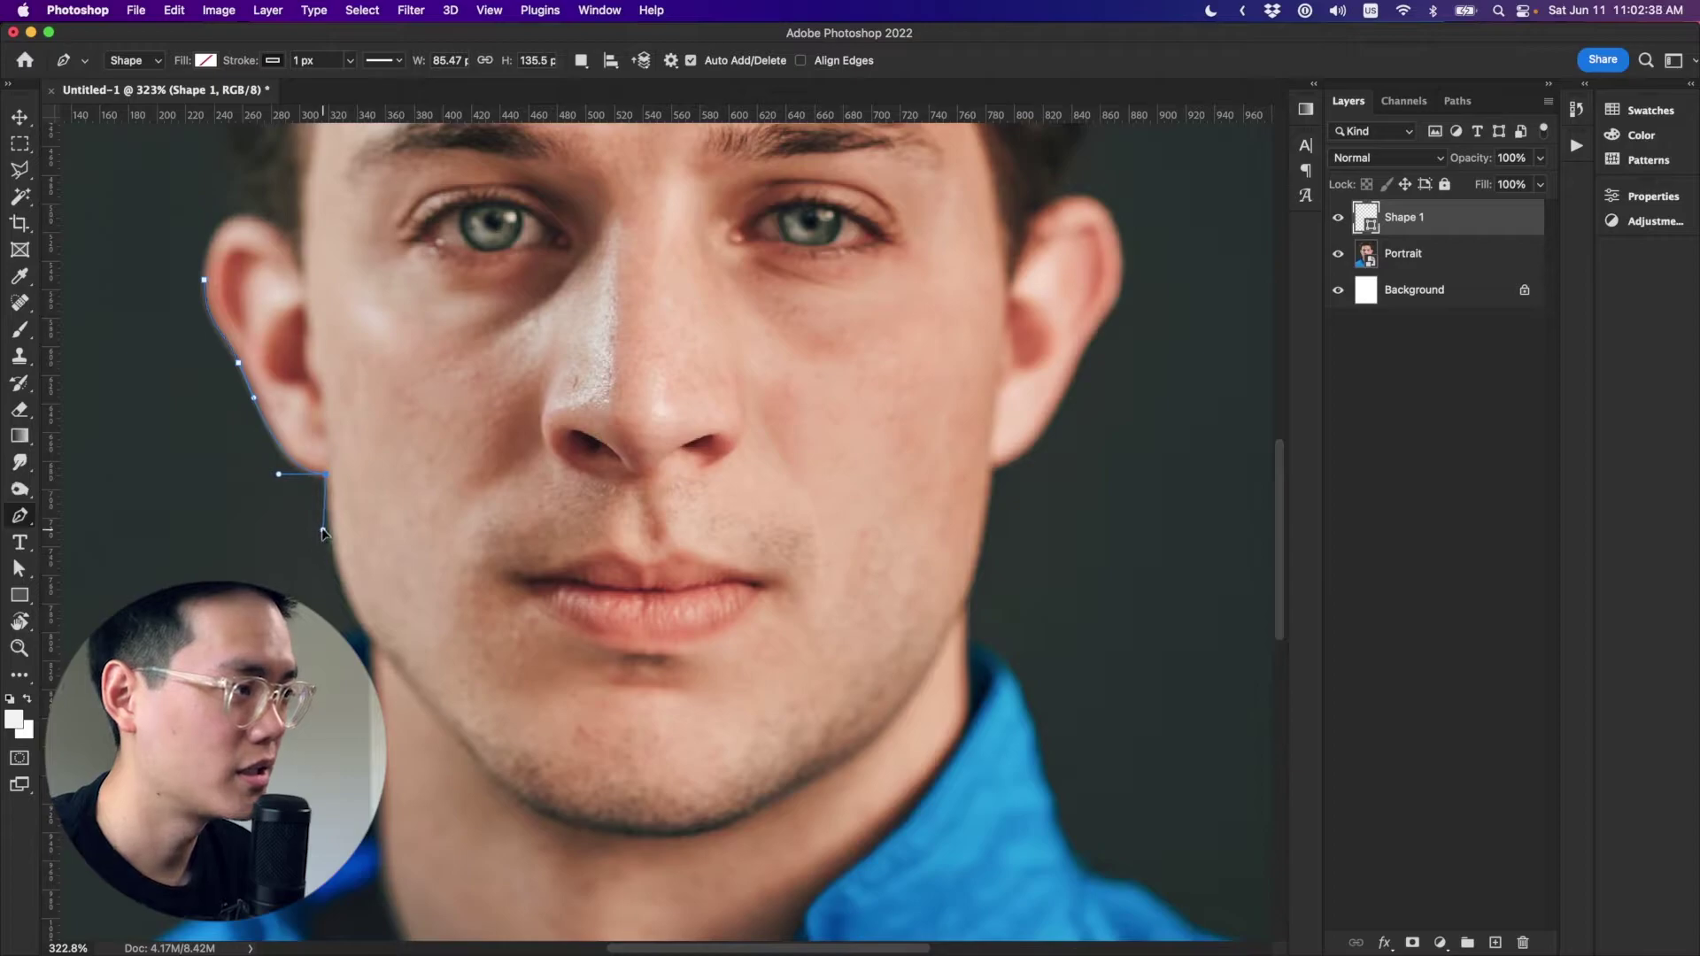
pyautogui.click(326, 524)
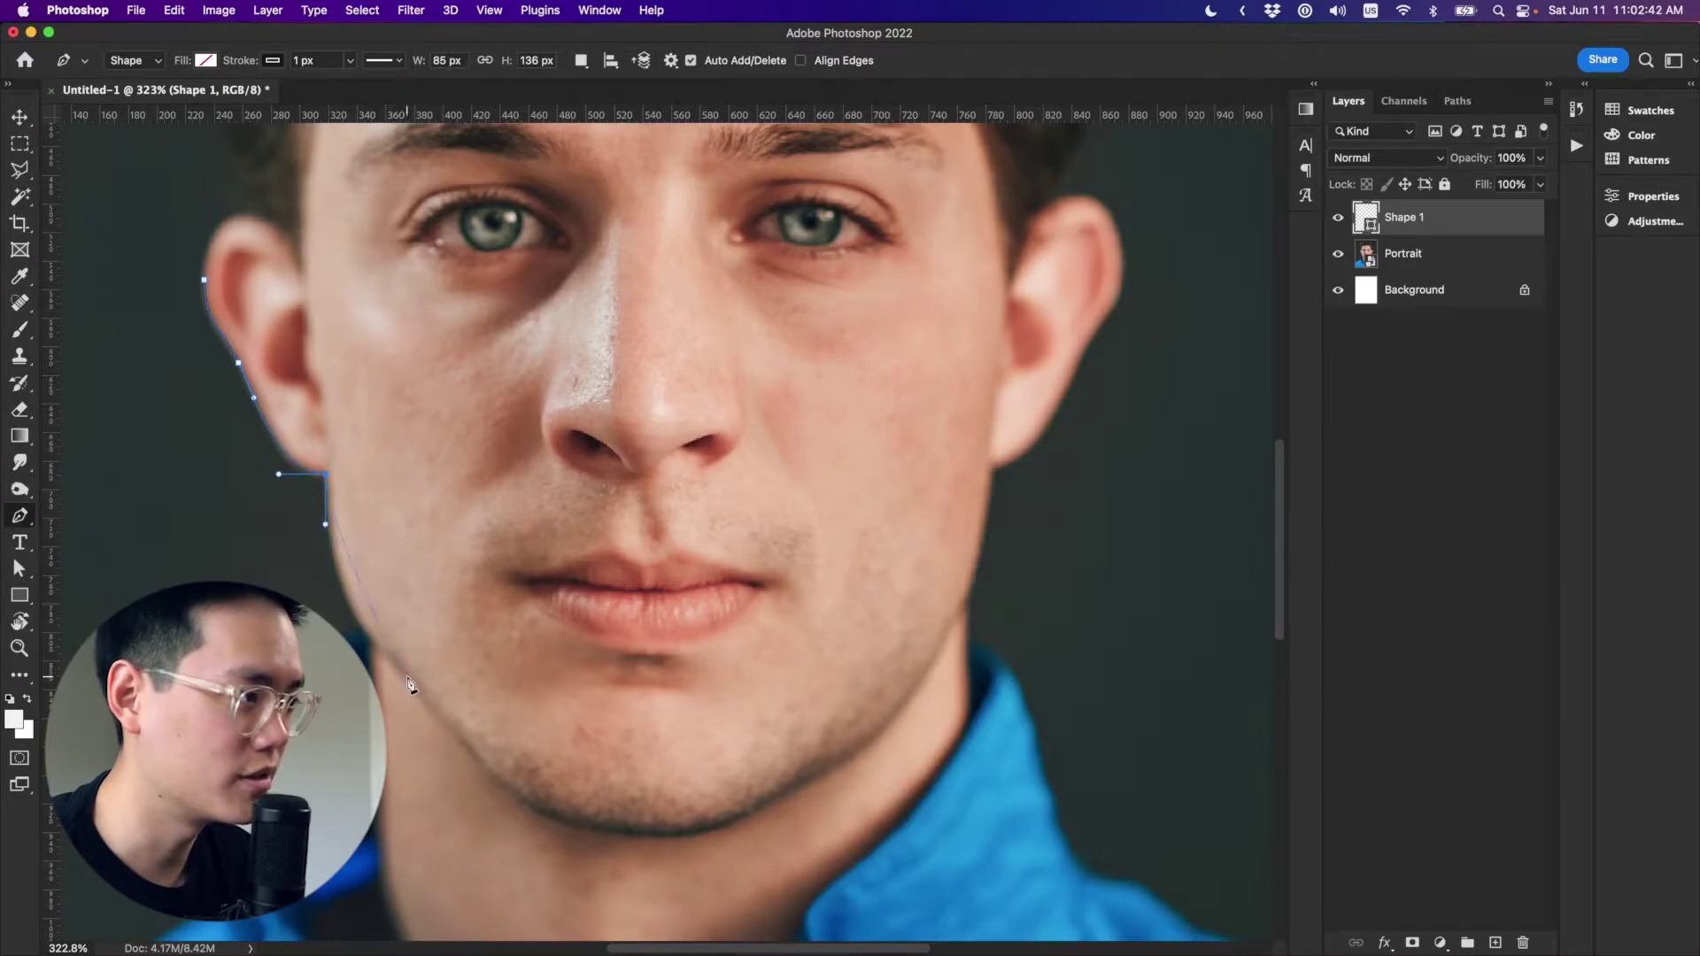
pyautogui.moveTo(407, 678); pyautogui.dragTo(480, 740)
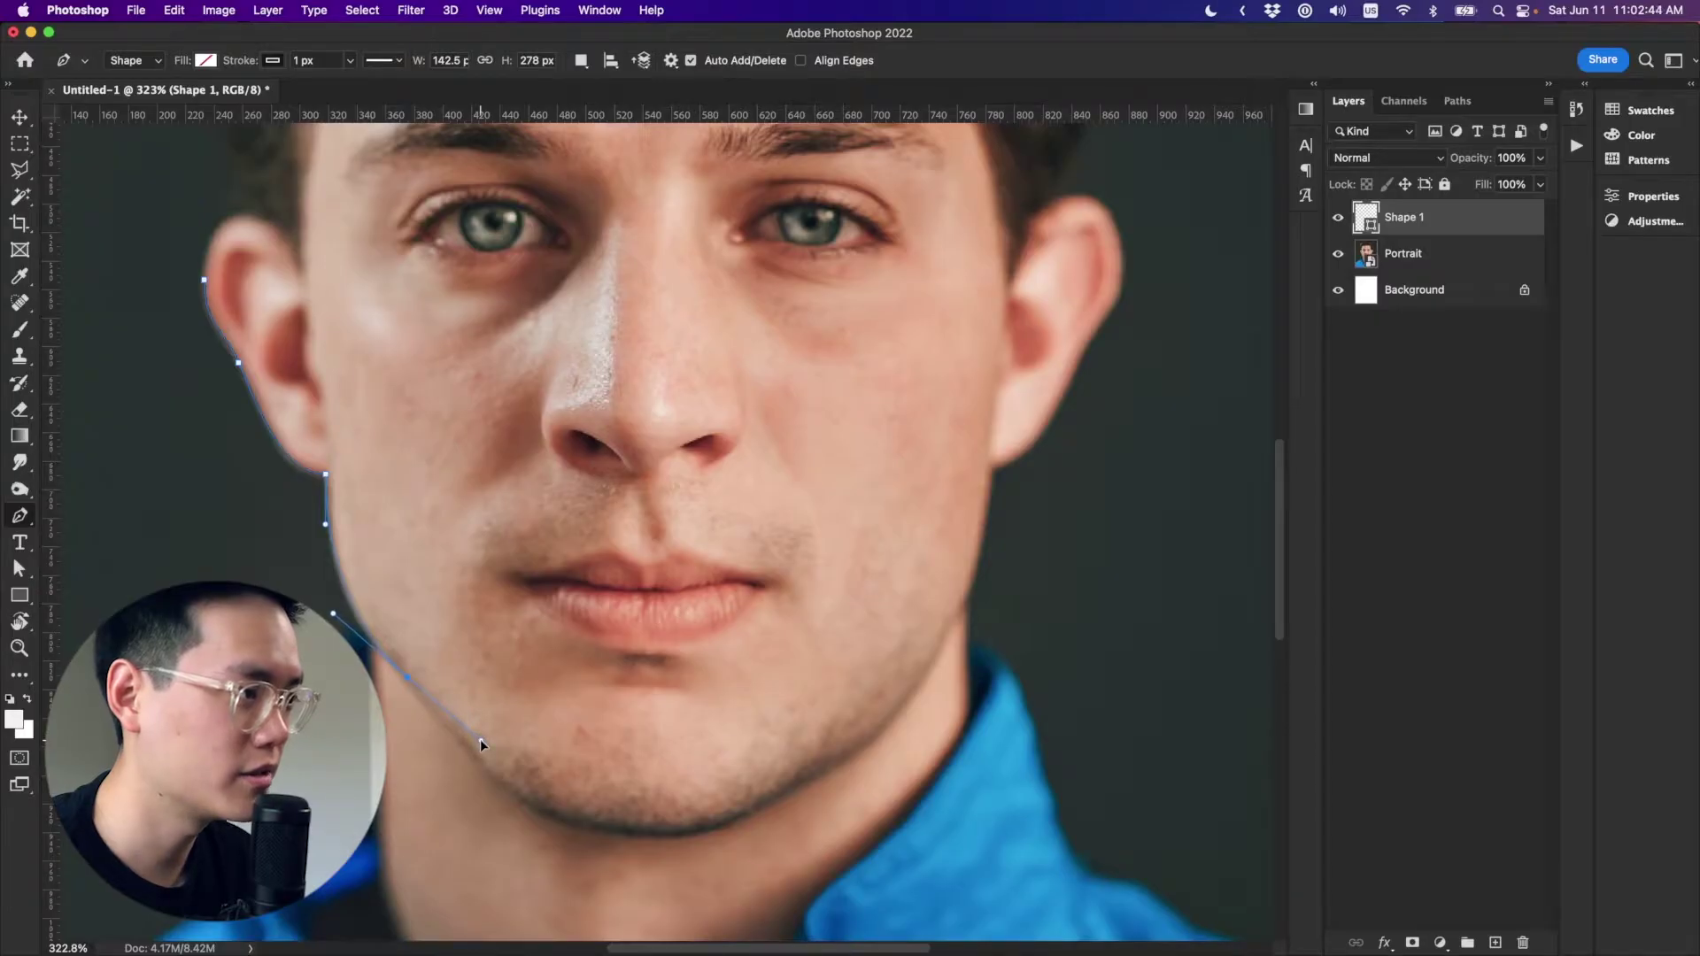
pyautogui.click(639, 841)
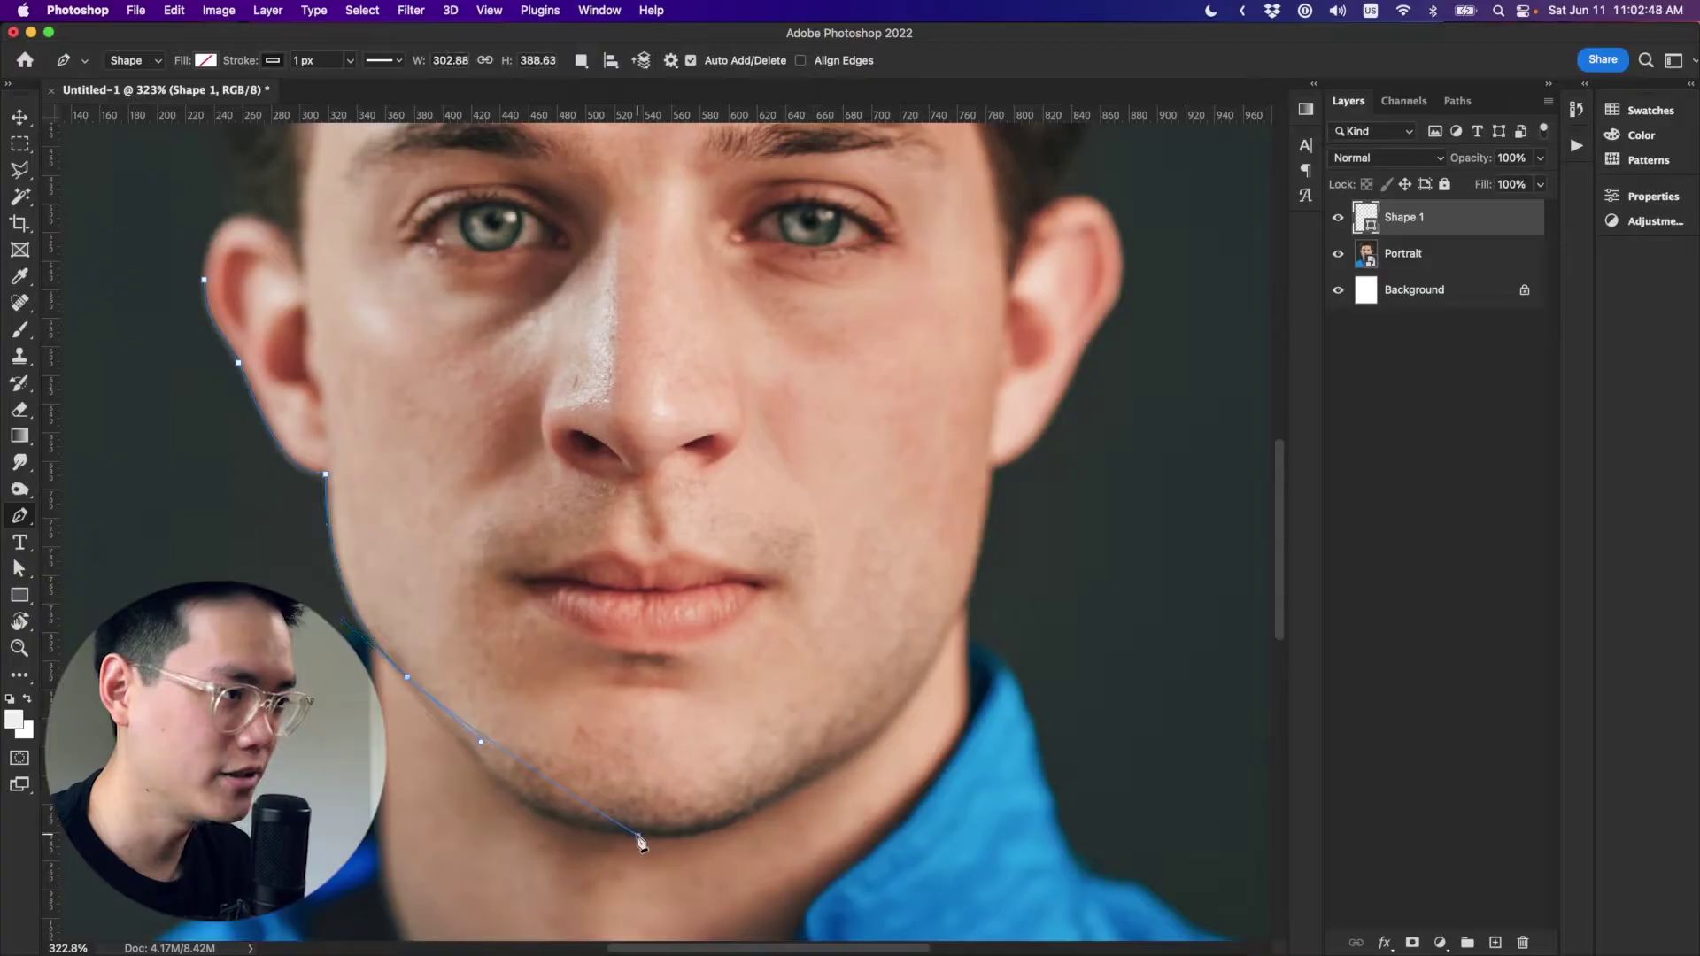
pyautogui.moveTo(641, 843); pyautogui.dragTo(772, 836)
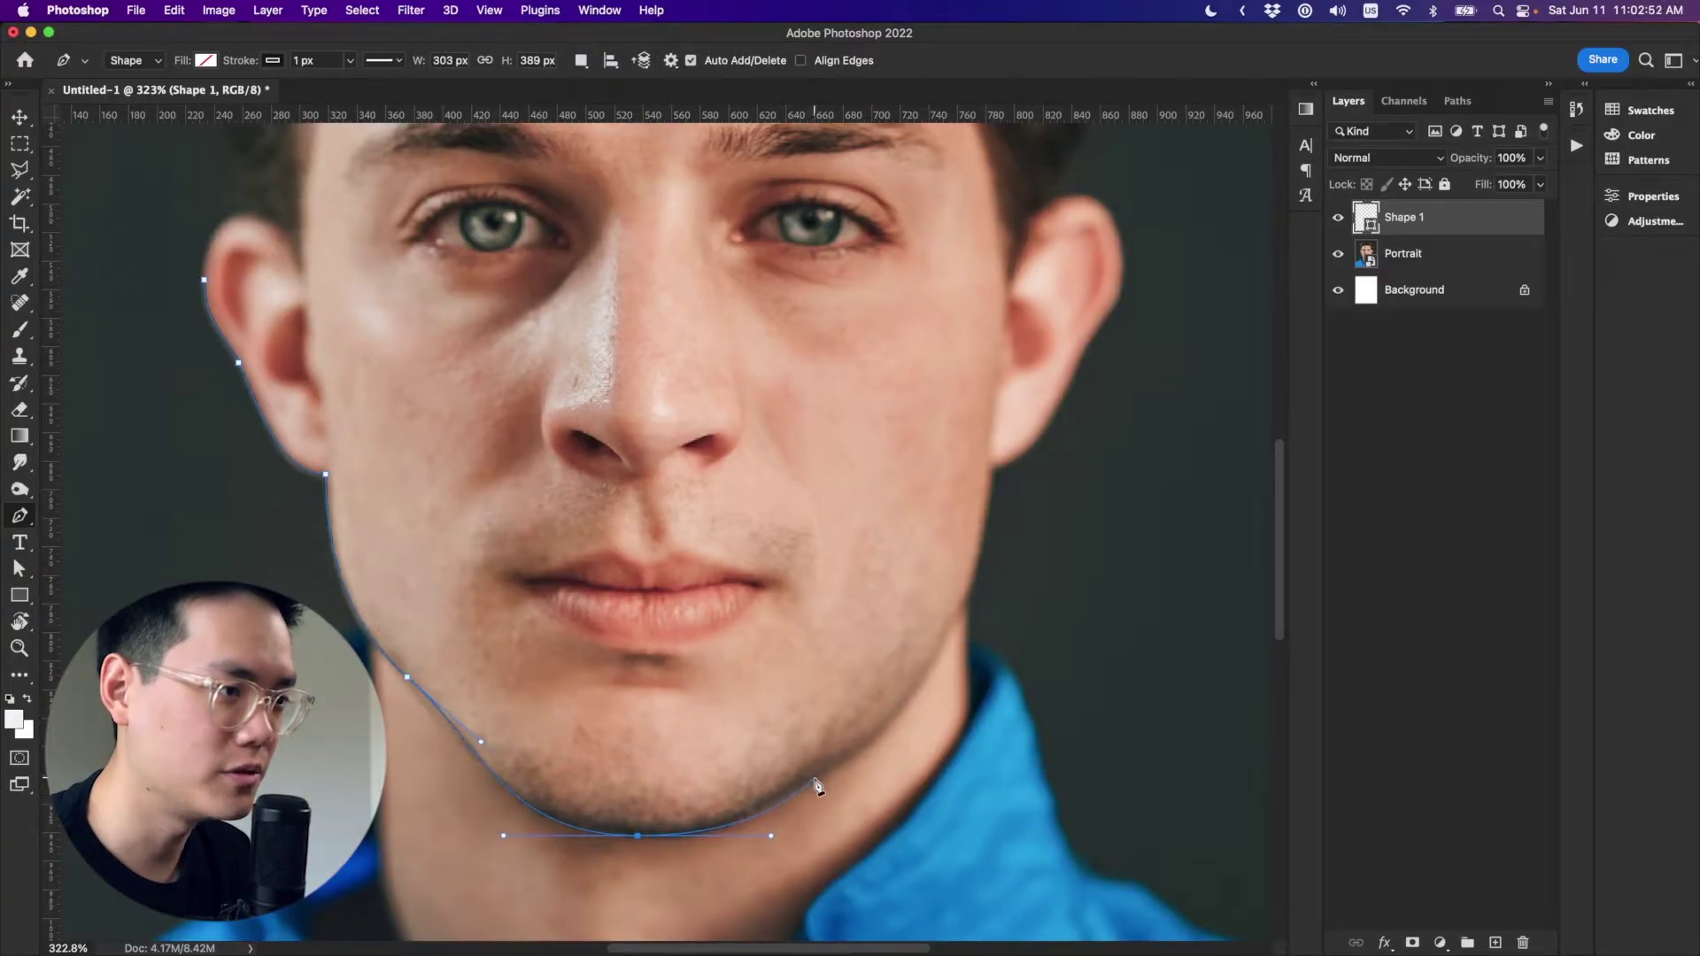
# Continue the path from the chin up the opposite jaw to the other earlobe, and redirect that anchor's handle outward along the lobe.
pyautogui.moveTo(813, 779); pyautogui.dragTo(837, 763)
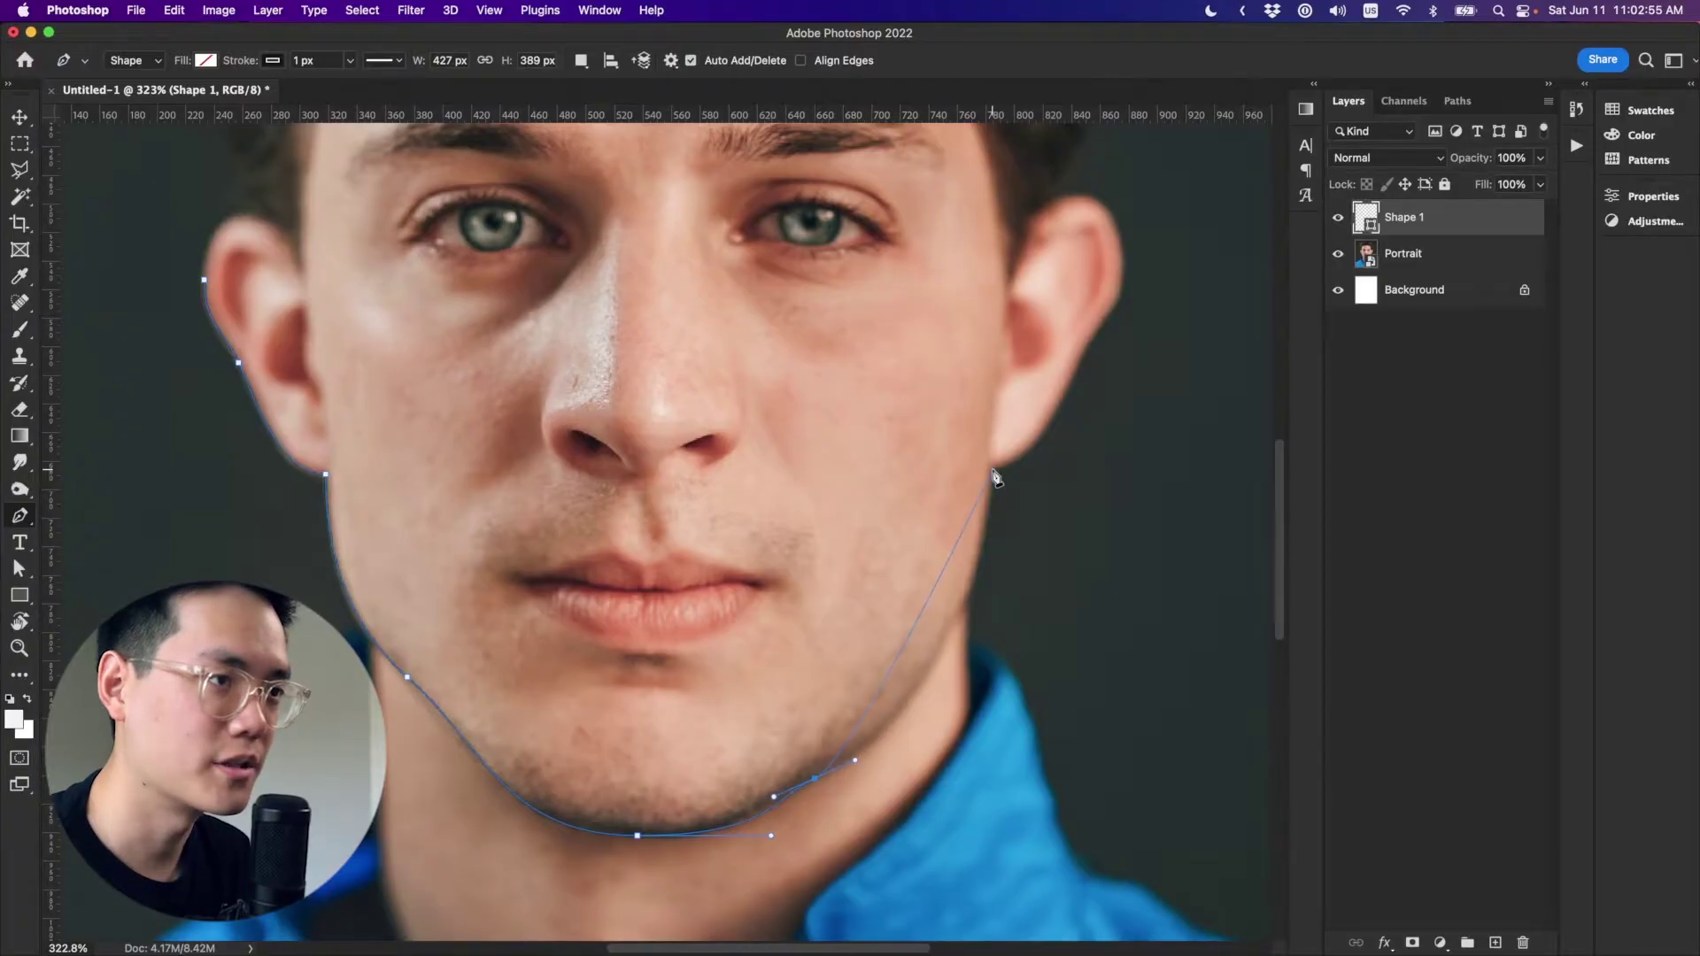
pyautogui.moveTo(991, 469); pyautogui.dragTo(992, 298)
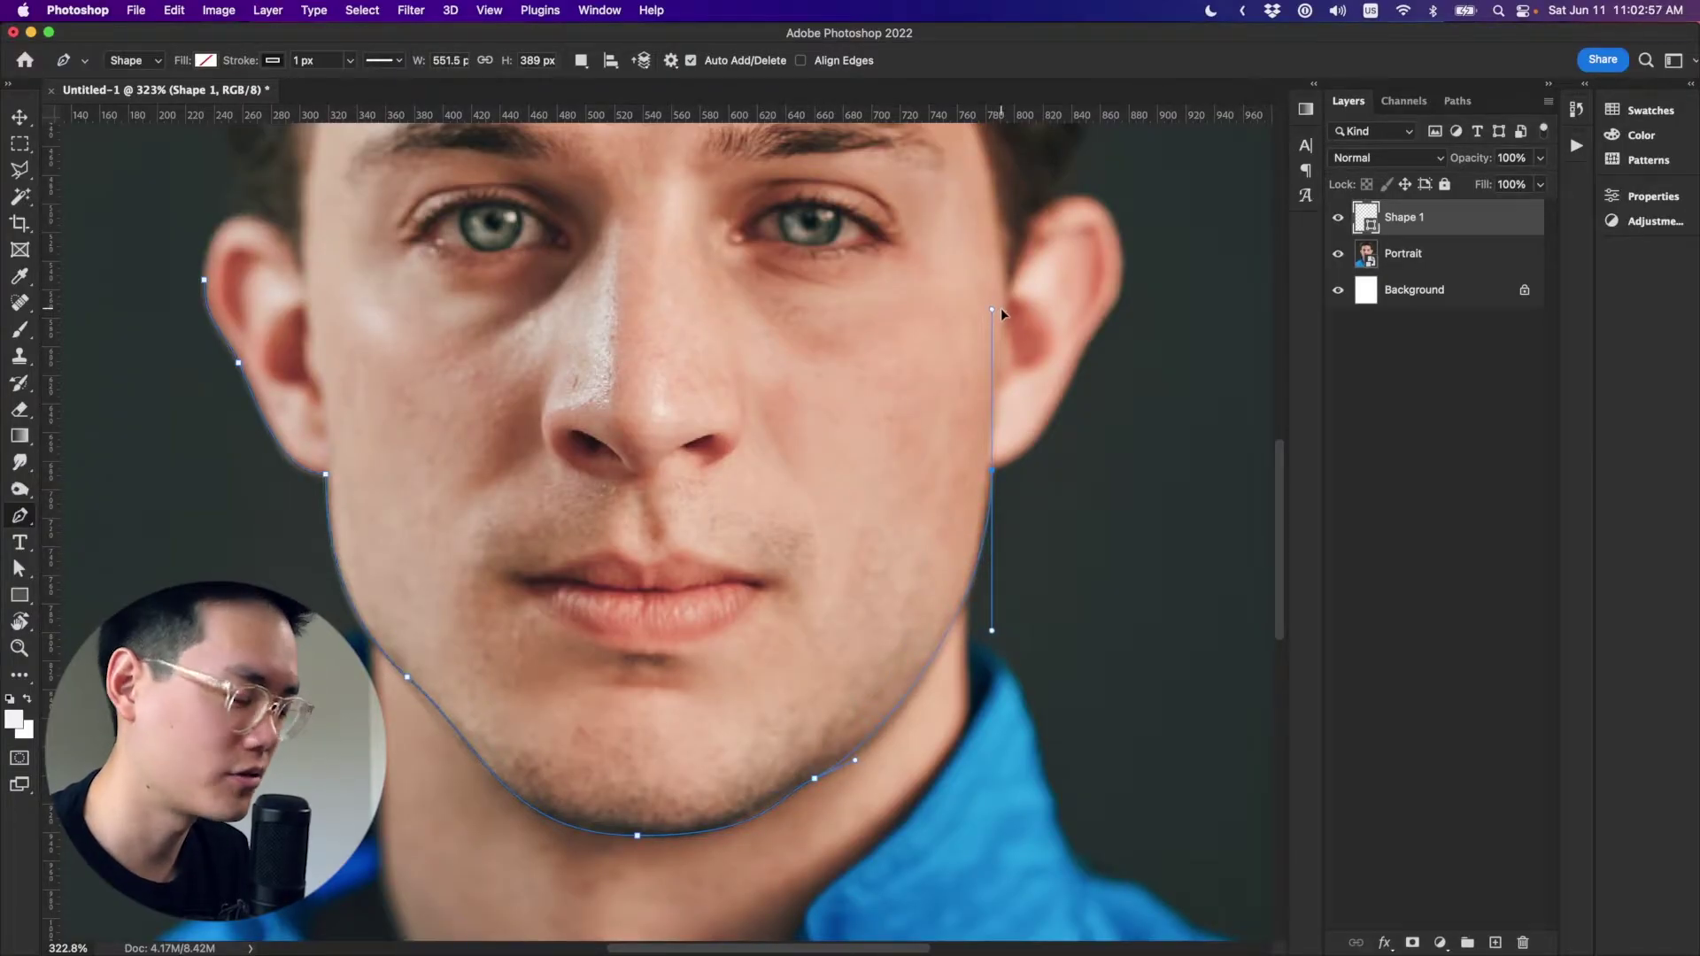
pyautogui.moveTo(991, 469); pyautogui.dragTo(1021, 474)
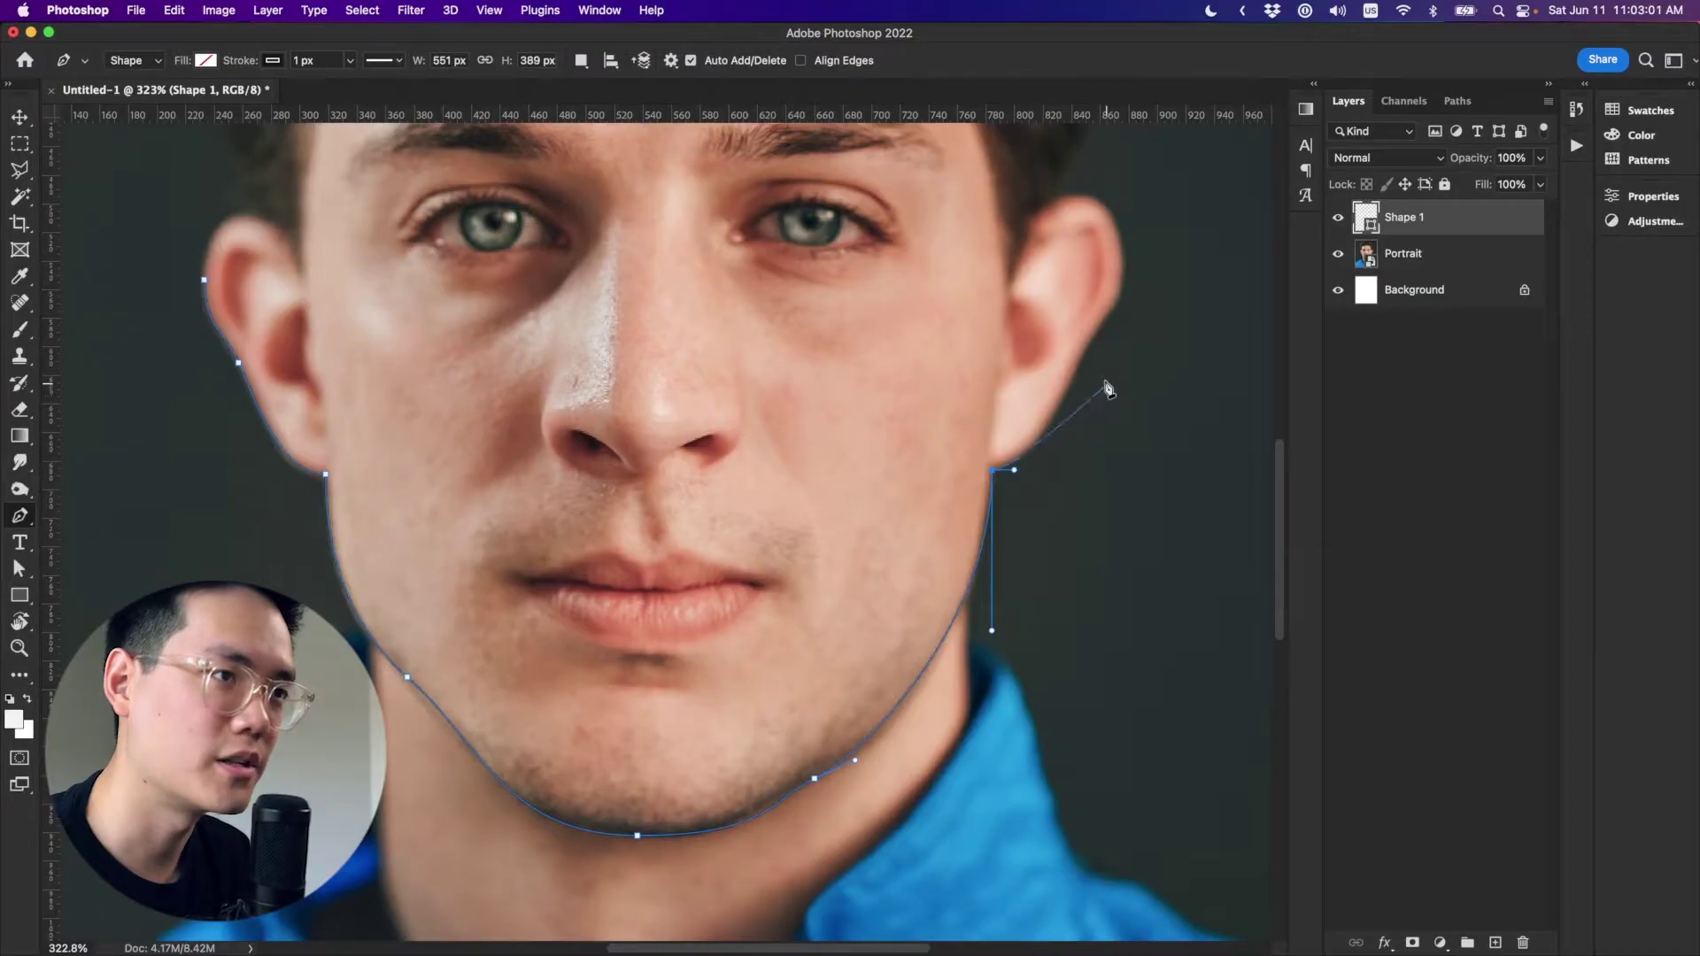
# Trace the outer edge of the second ear and close the path across the eyes at its starting anchor.
pyautogui.click(1080, 364)
pyautogui.moveTo(1080, 365); pyautogui.dragTo(1119, 169)
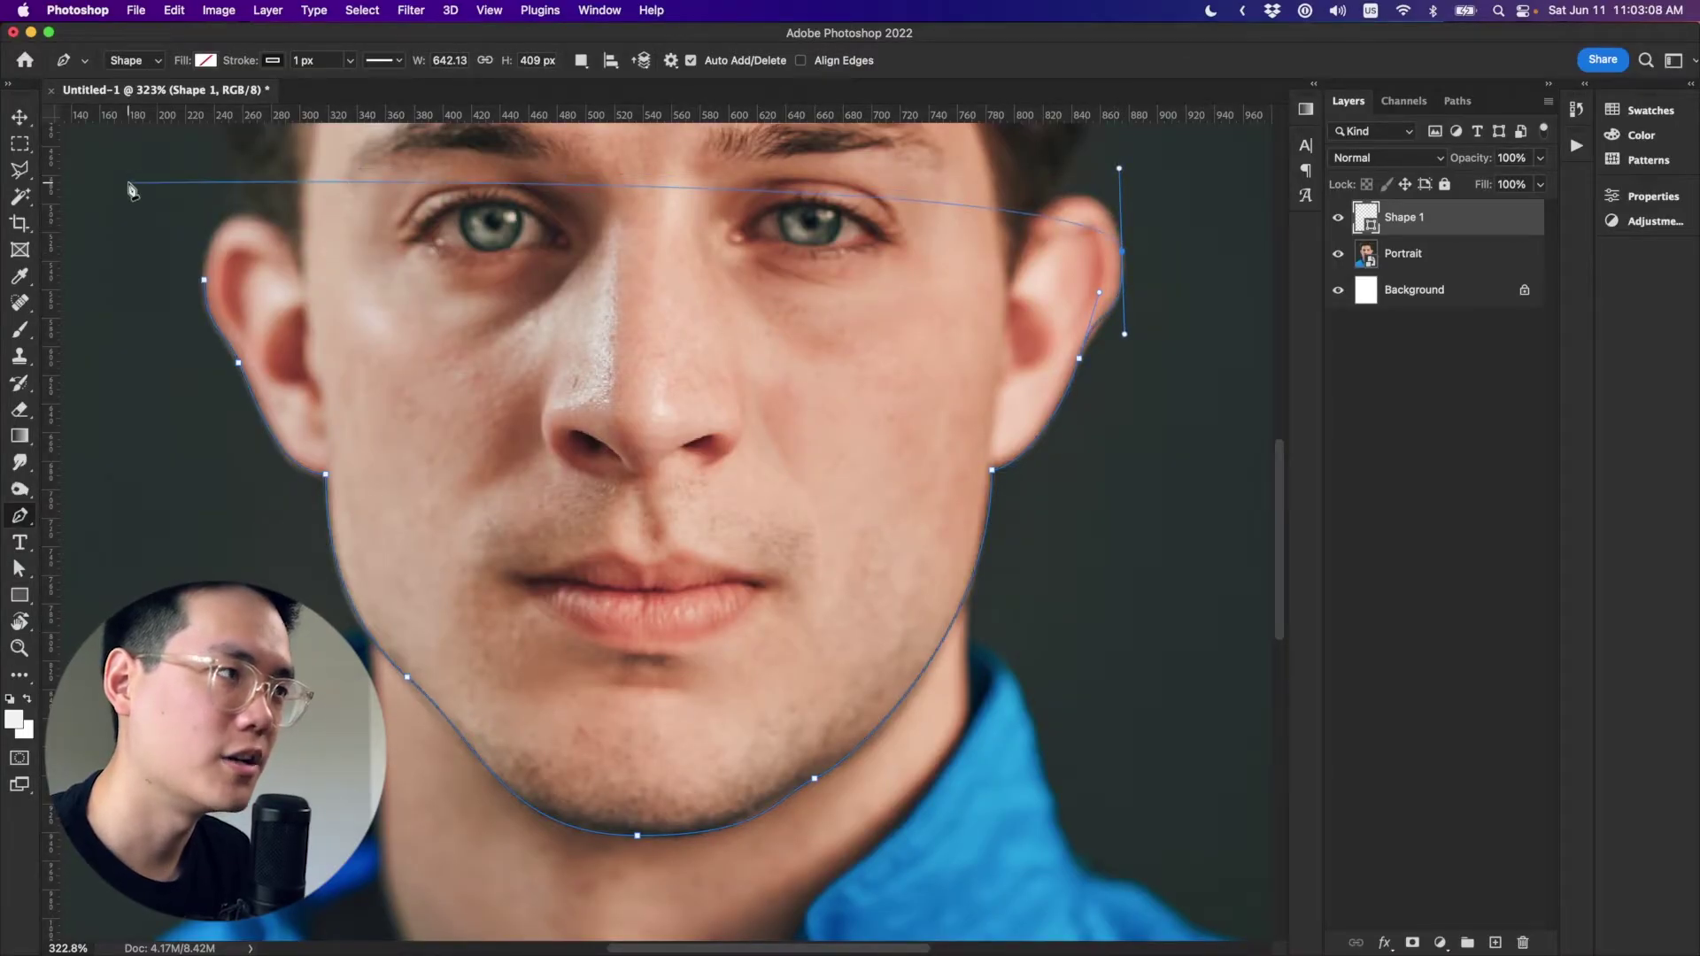
pyautogui.click(205, 282)
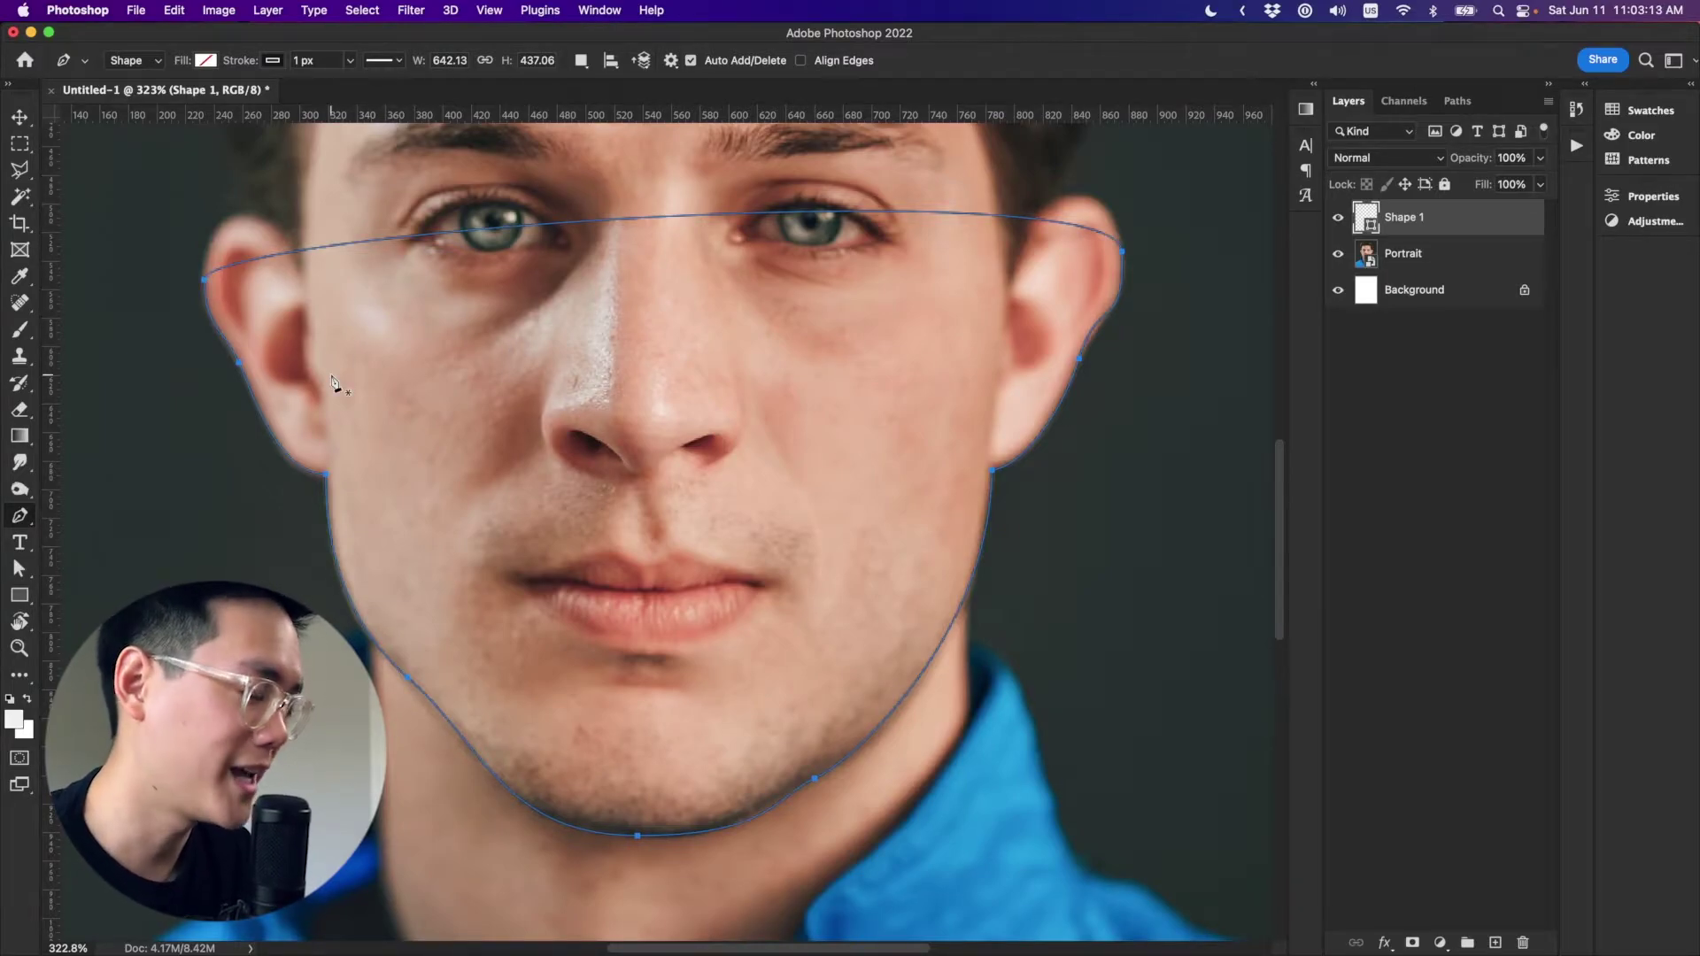
# Refine the anchors and handles at the left-hand earlobe and jaw with the Direct Selection tool so the outline follows the face.
pyautogui.press('a')
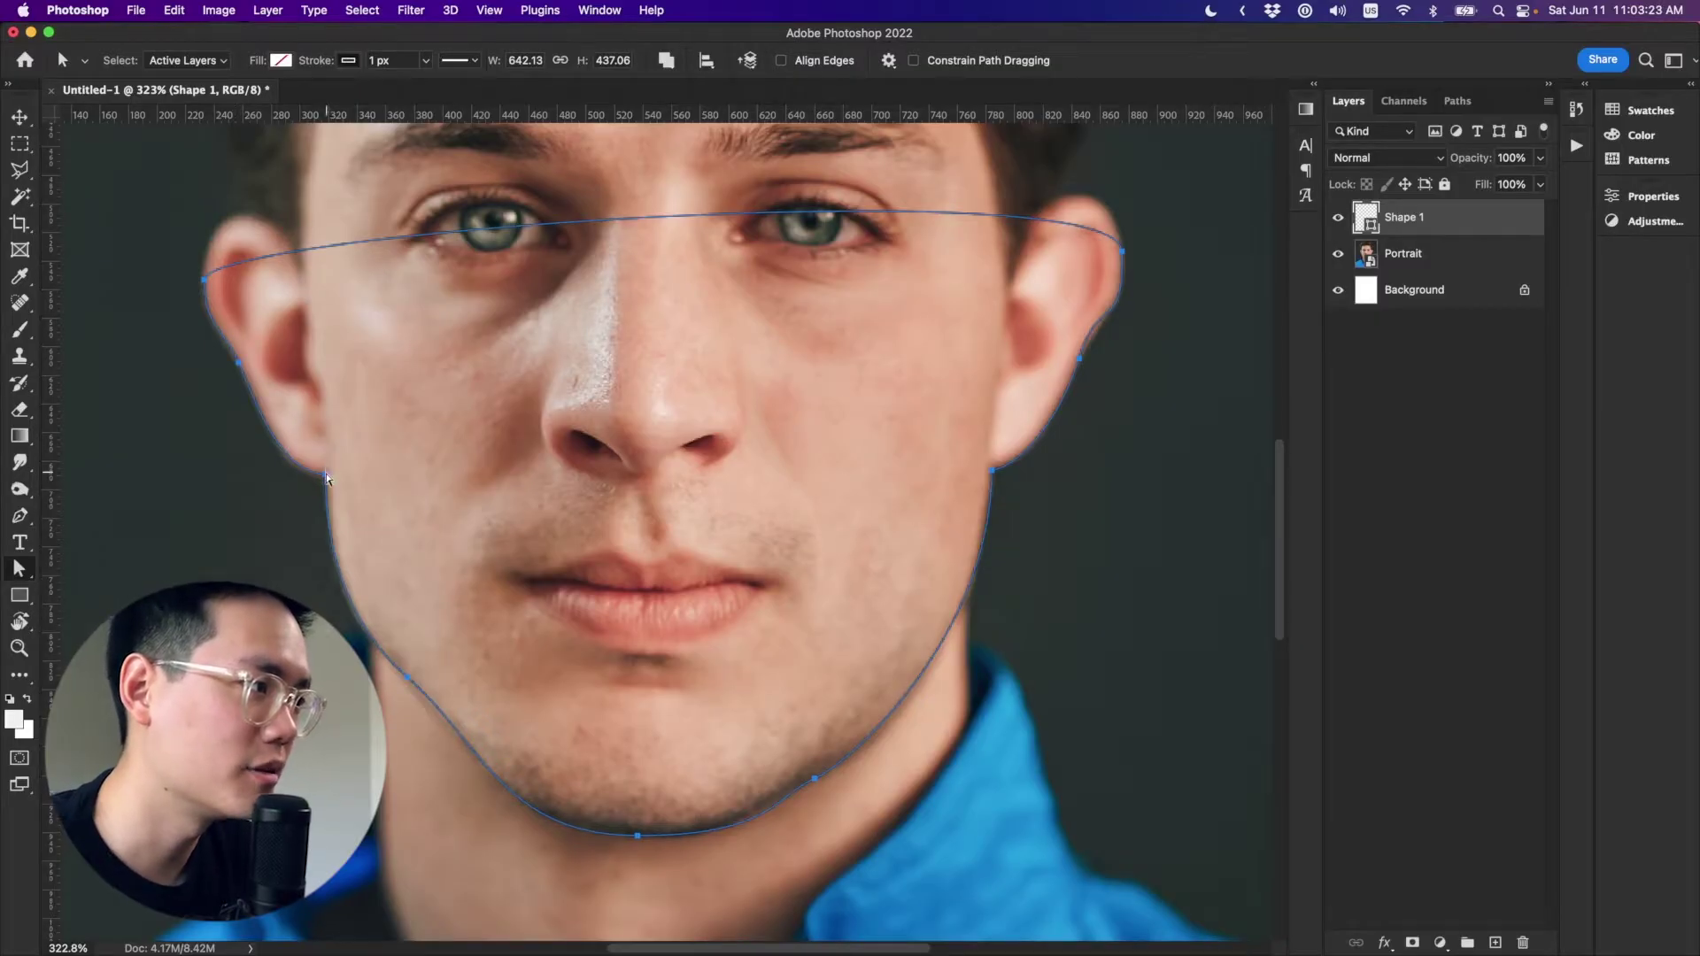
pyautogui.keyDown('ctrl'); pyautogui.click(326, 473); pyautogui.keyUp('ctrl')
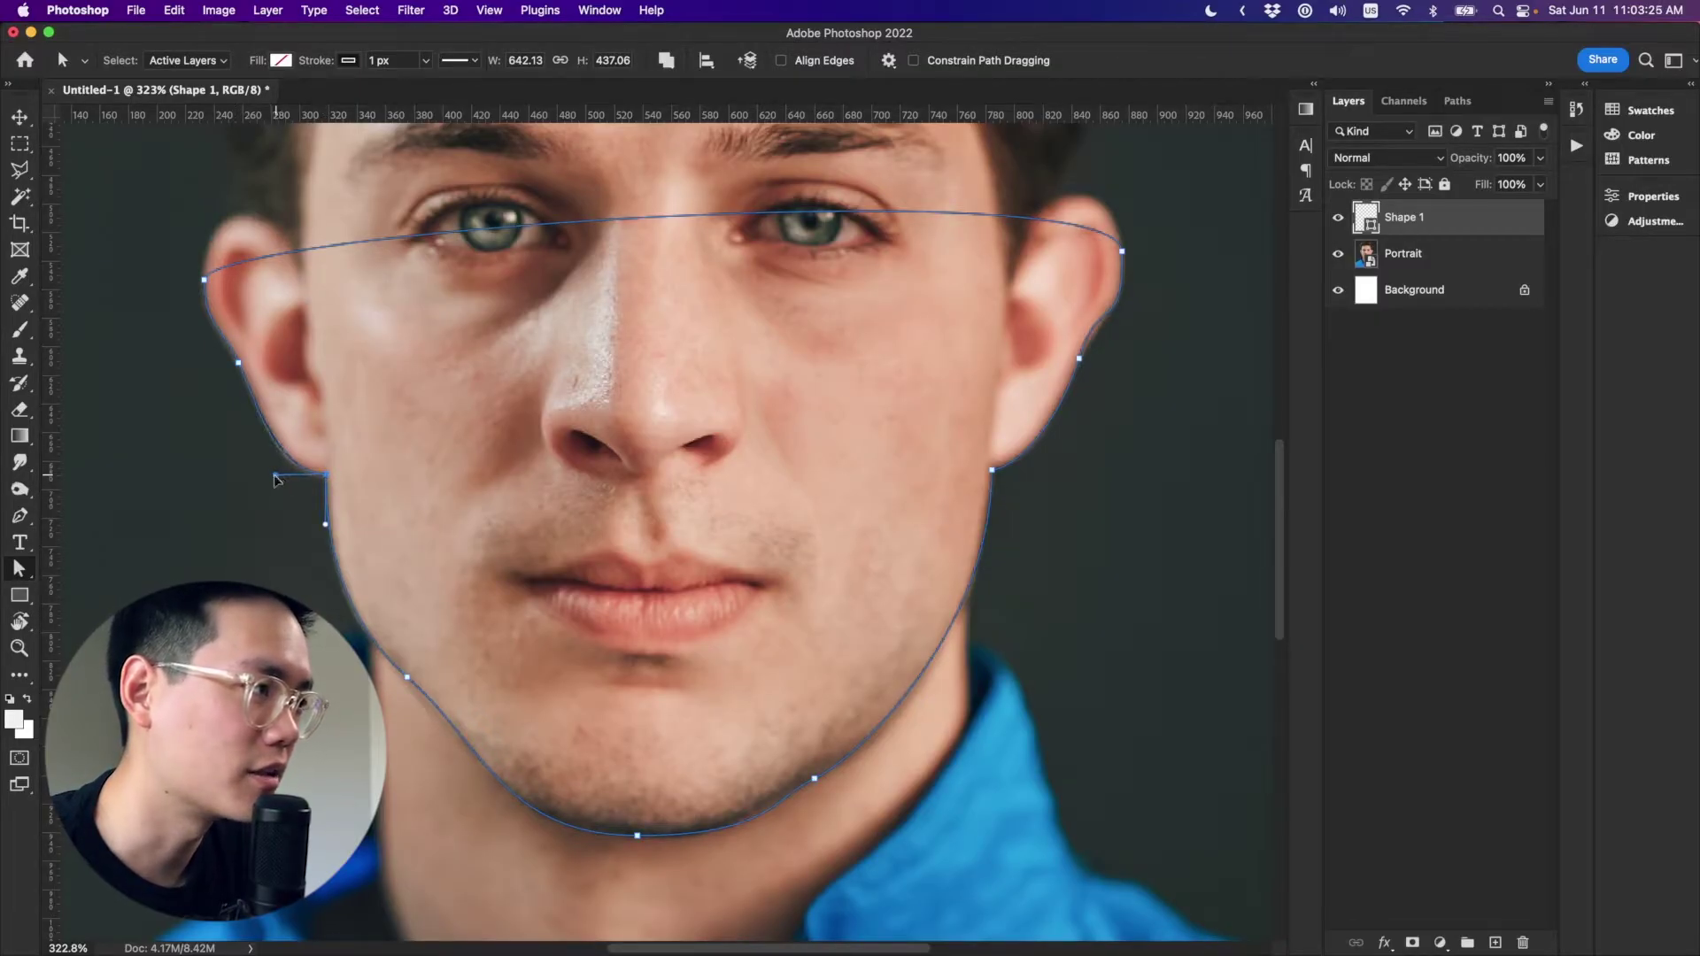
pyautogui.moveTo(275, 475); pyautogui.dragTo(280, 476)
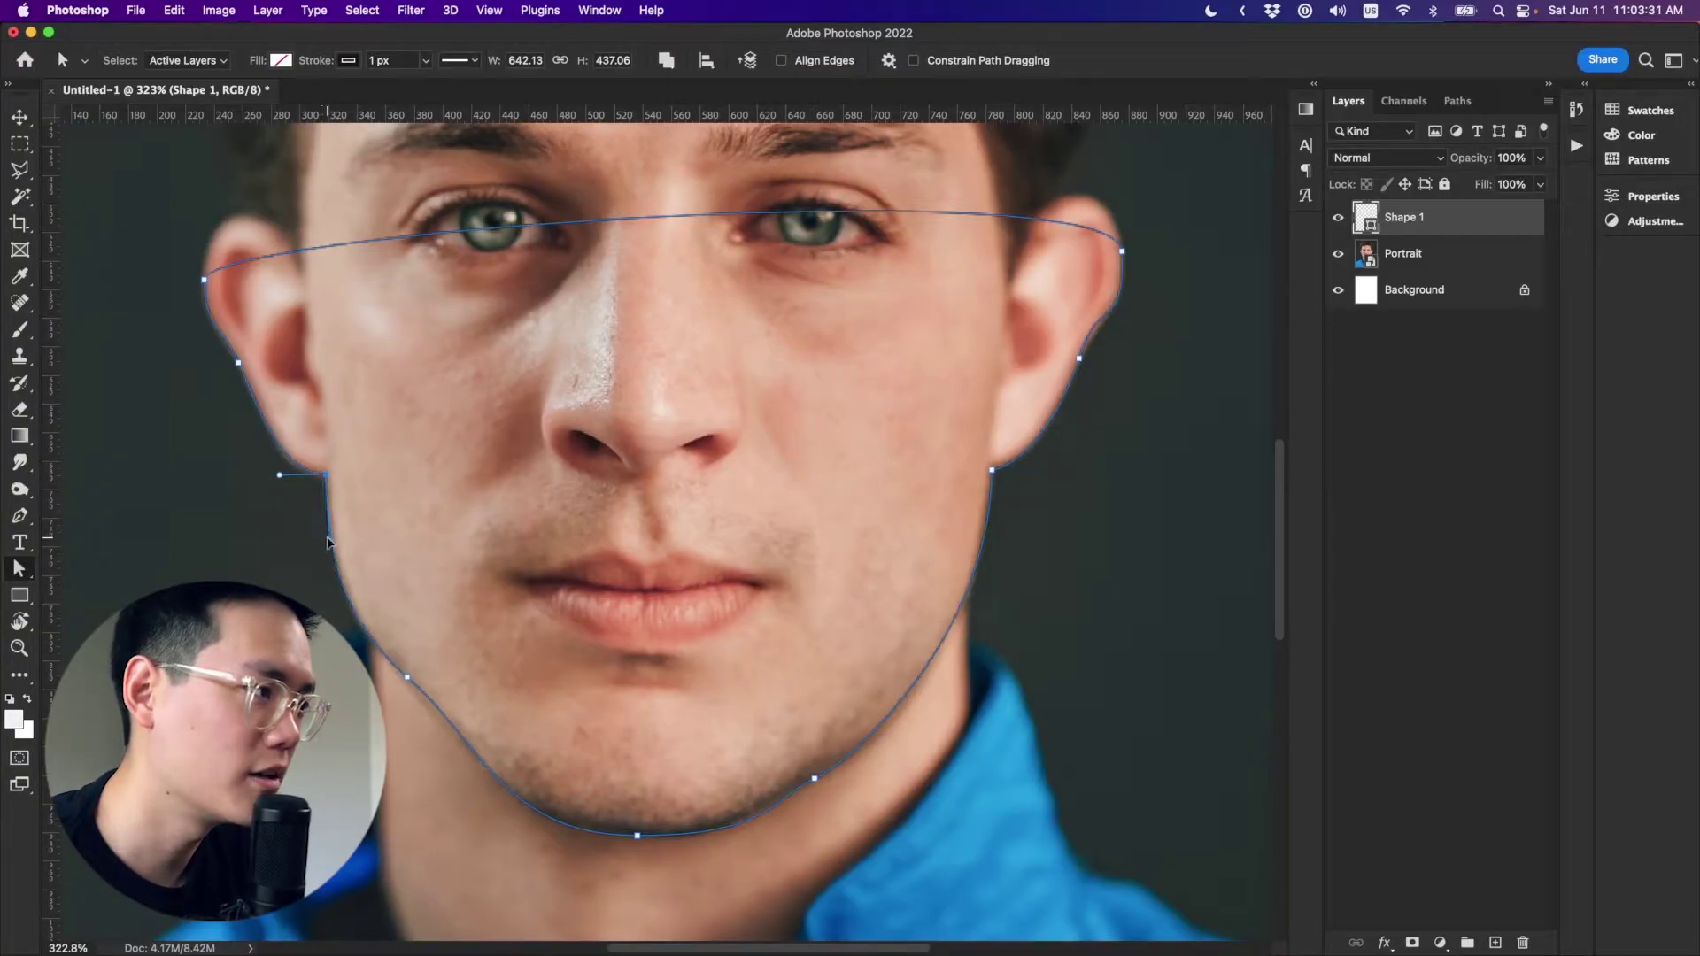
pyautogui.moveTo(328, 479); pyautogui.dragTo(329, 480)
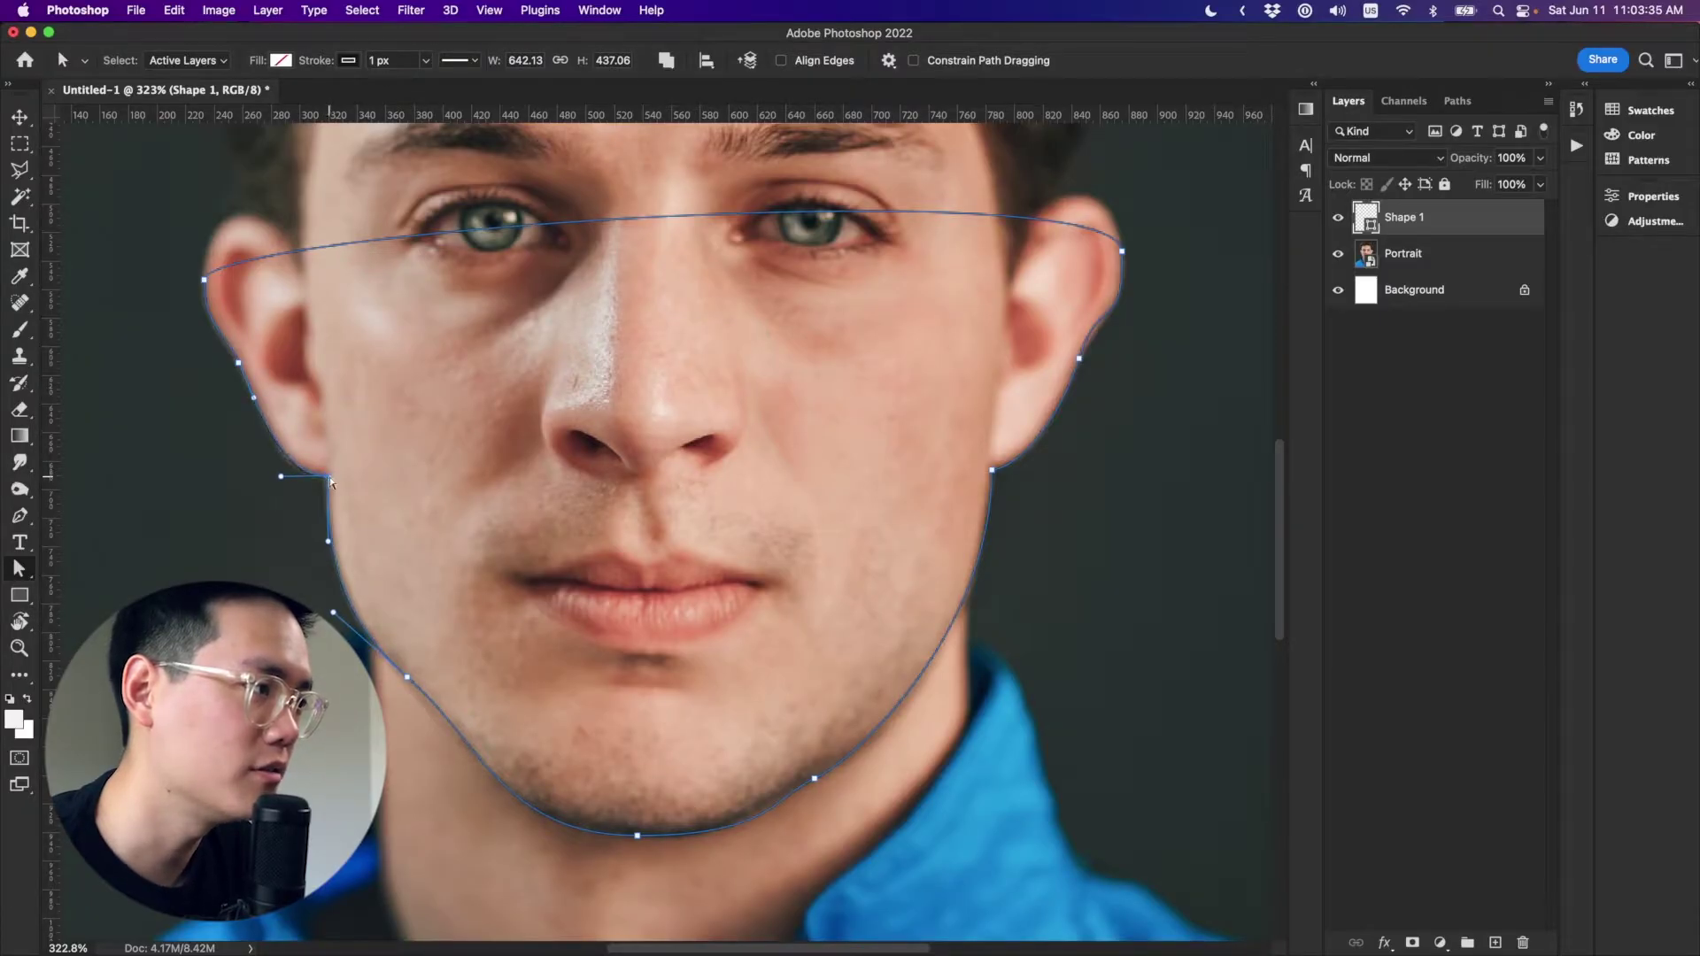
pyautogui.click(407, 678)
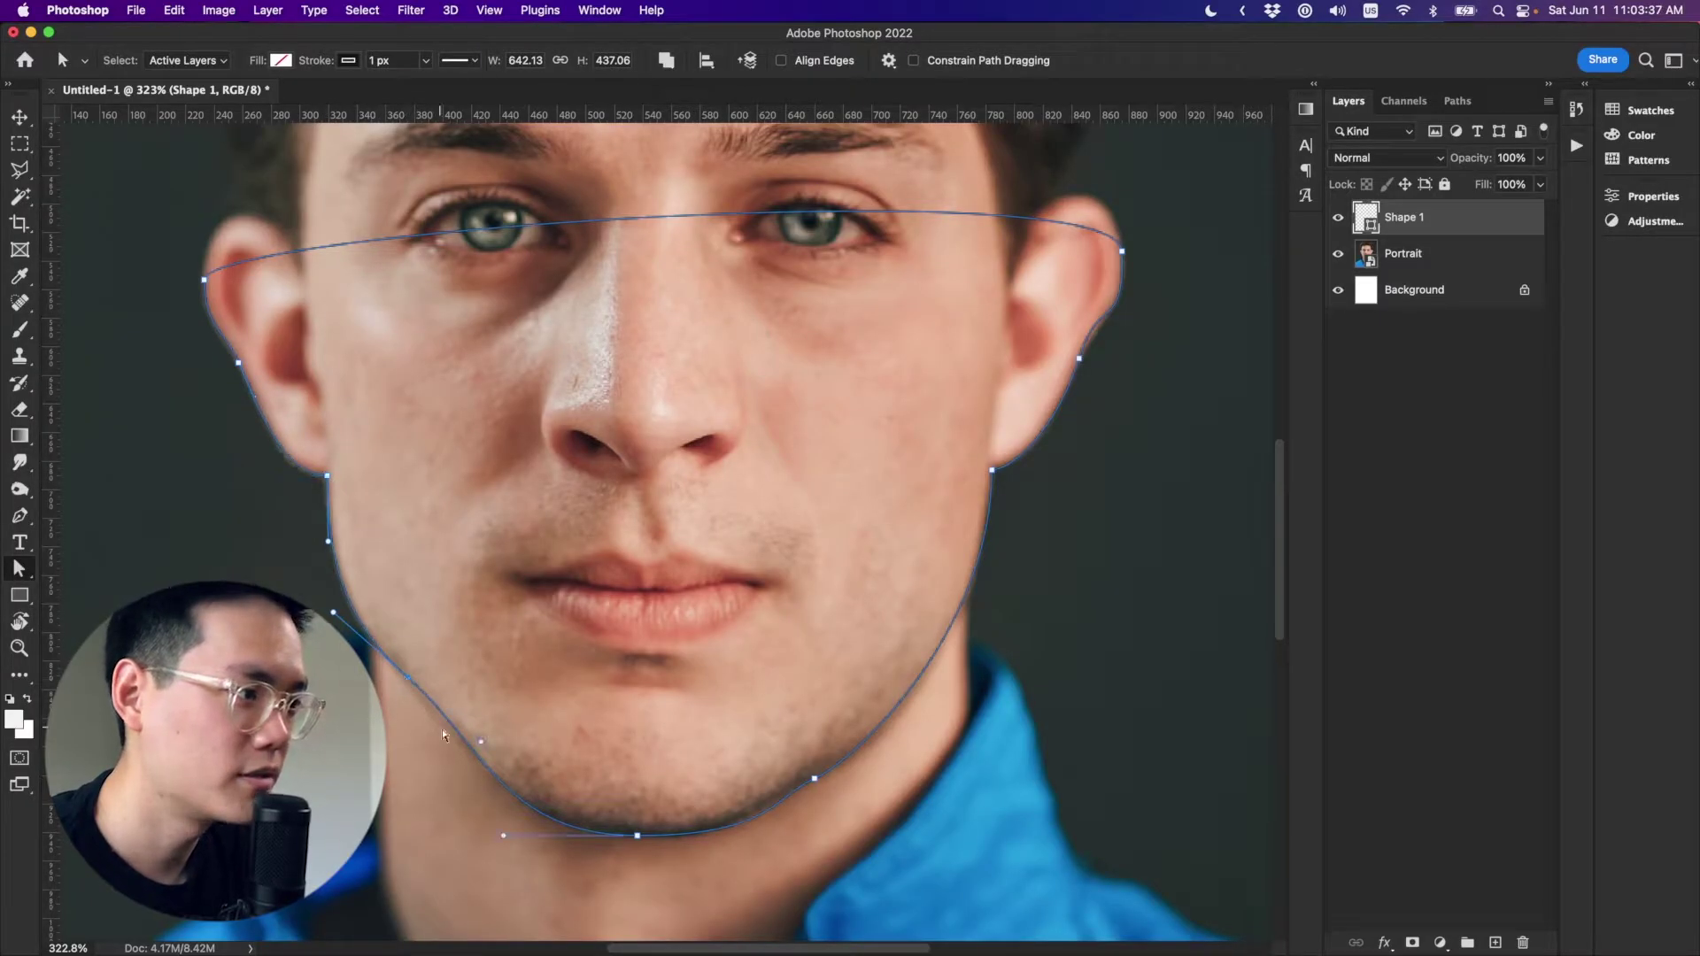
pyautogui.moveTo(480, 743); pyautogui.dragTo(473, 740)
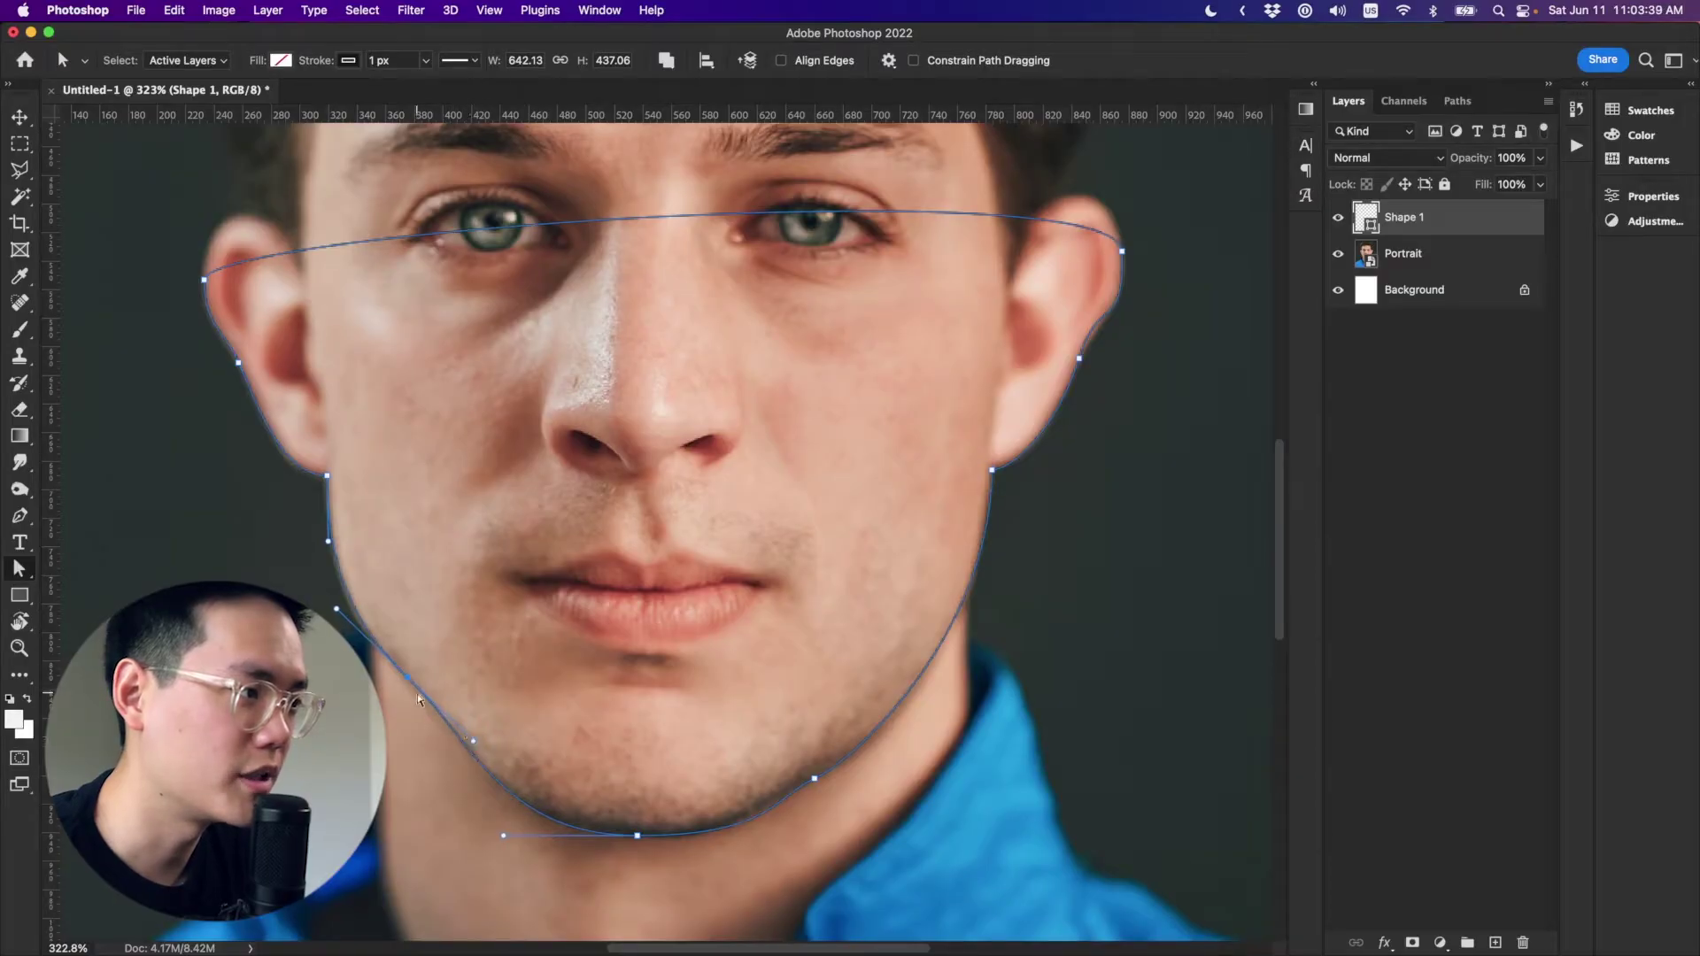
# Shorten the chin anchor's right-hand handle slightly so the curve follows the underside of the chin.
pyautogui.click(637, 835)
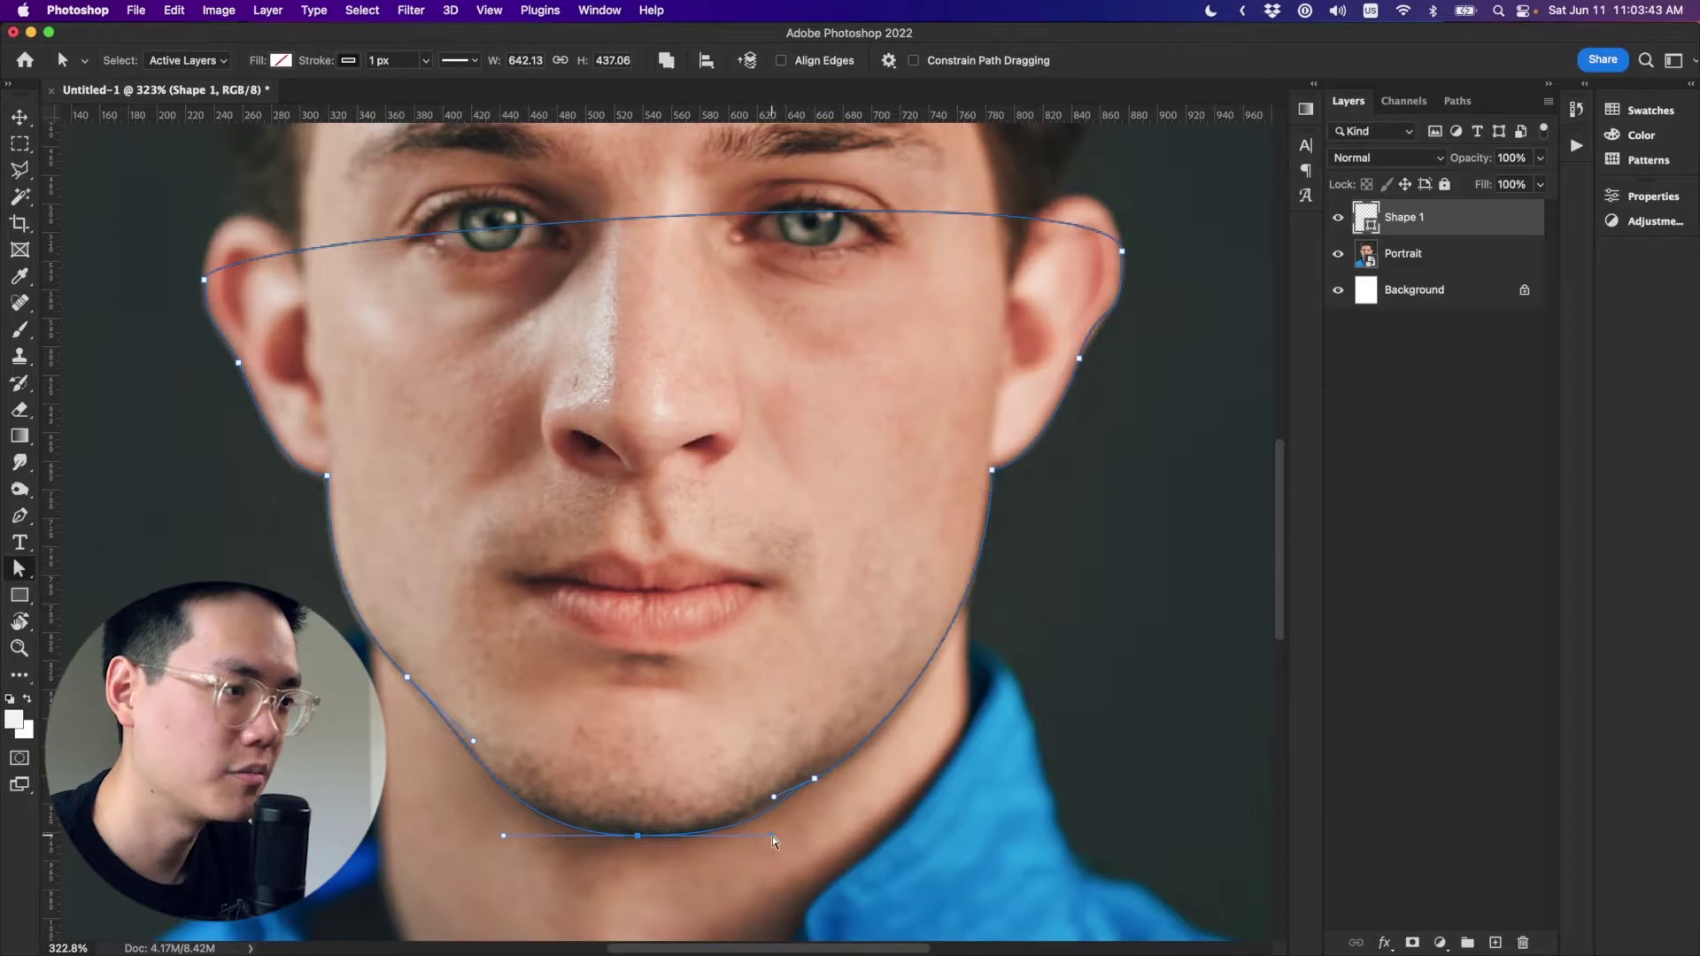
pyautogui.moveTo(774, 838); pyautogui.dragTo(763, 837)
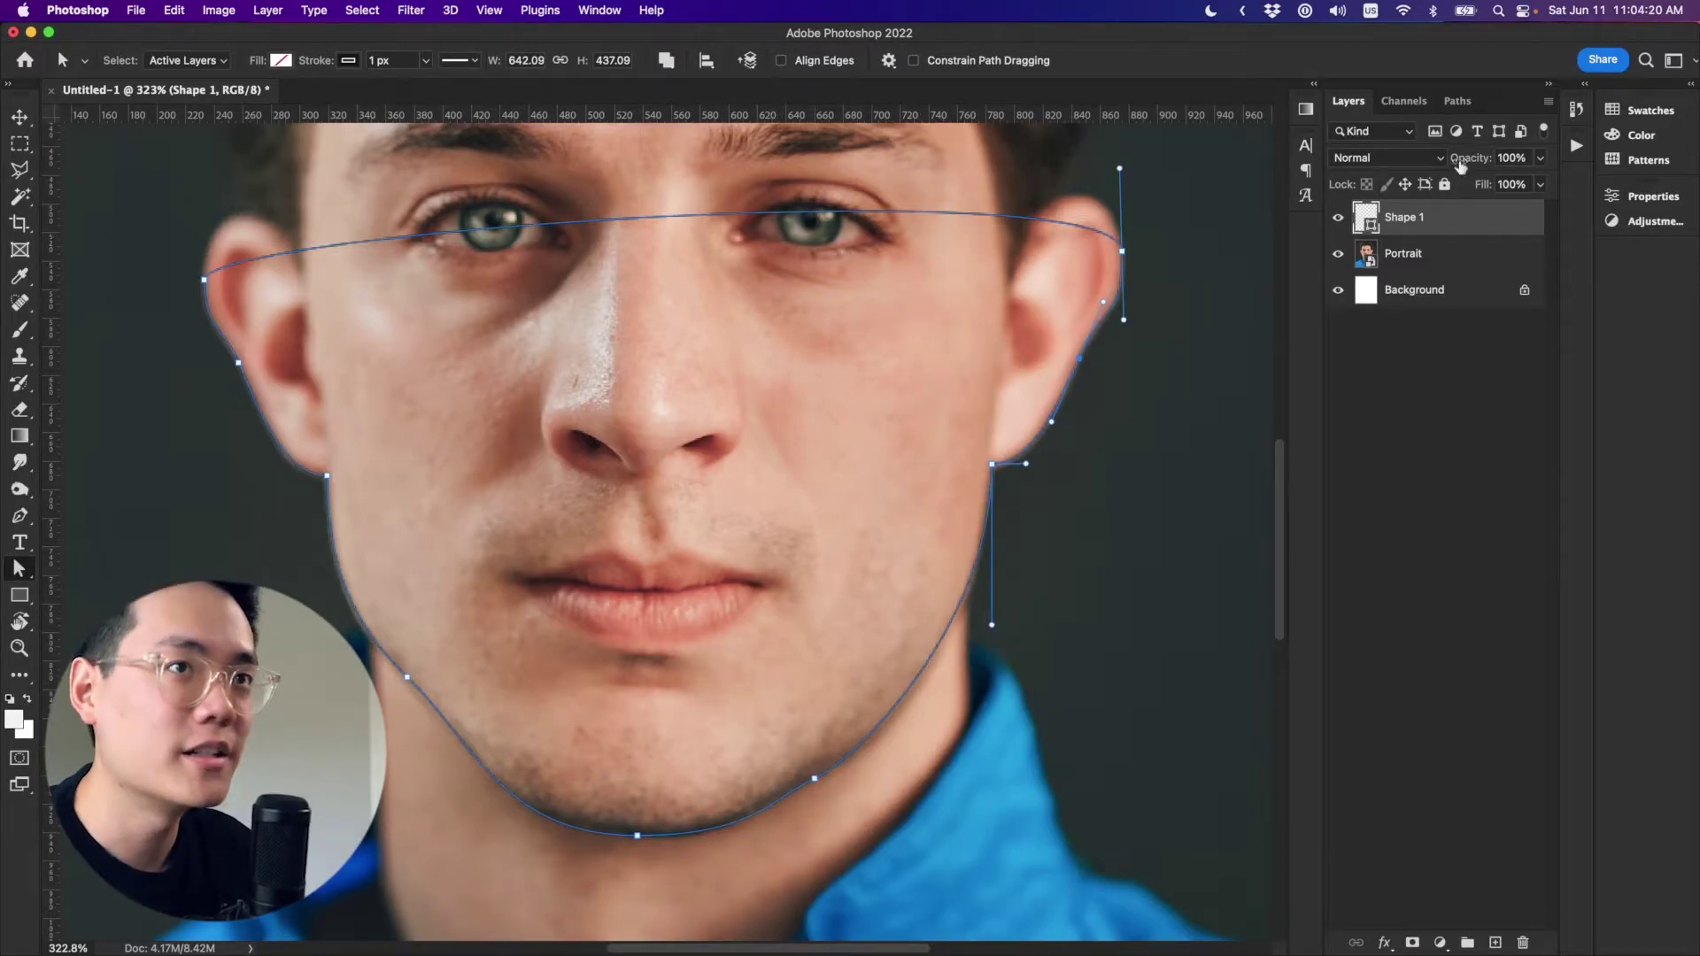
# Load the Shape 1 path as a selection and hide the Shape 1 layer.
pyautogui.click(1459, 102)
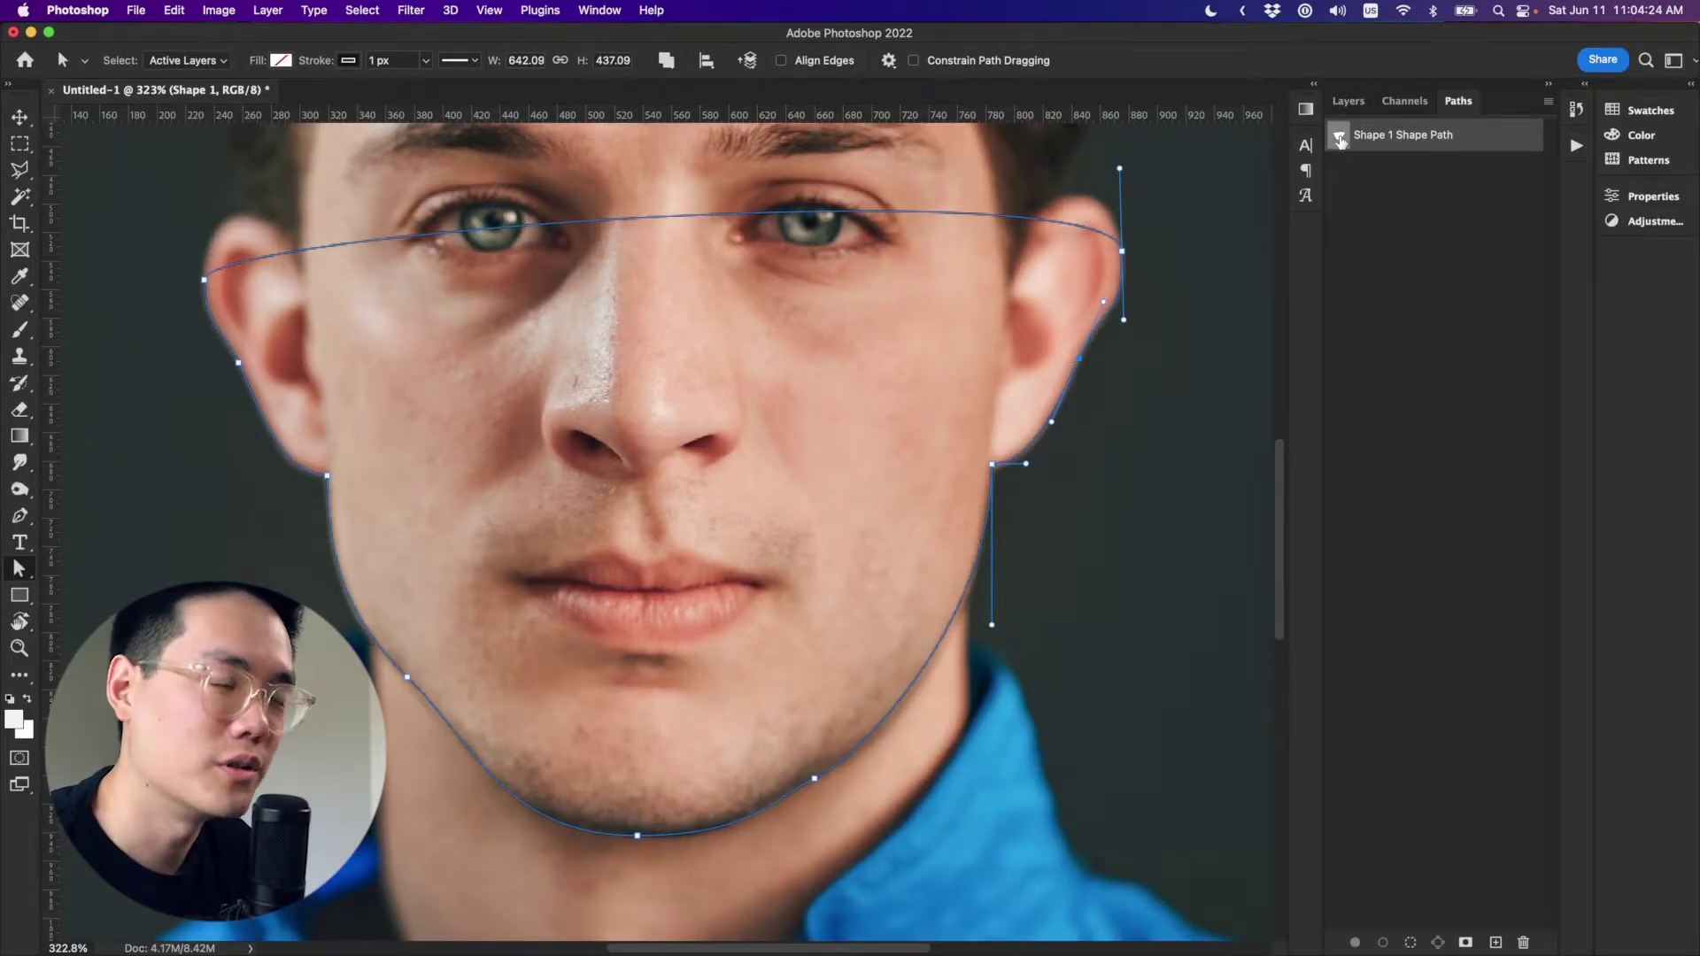
pyautogui.keyDown('super'); pyautogui.click(1340, 138); pyautogui.keyUp('super')
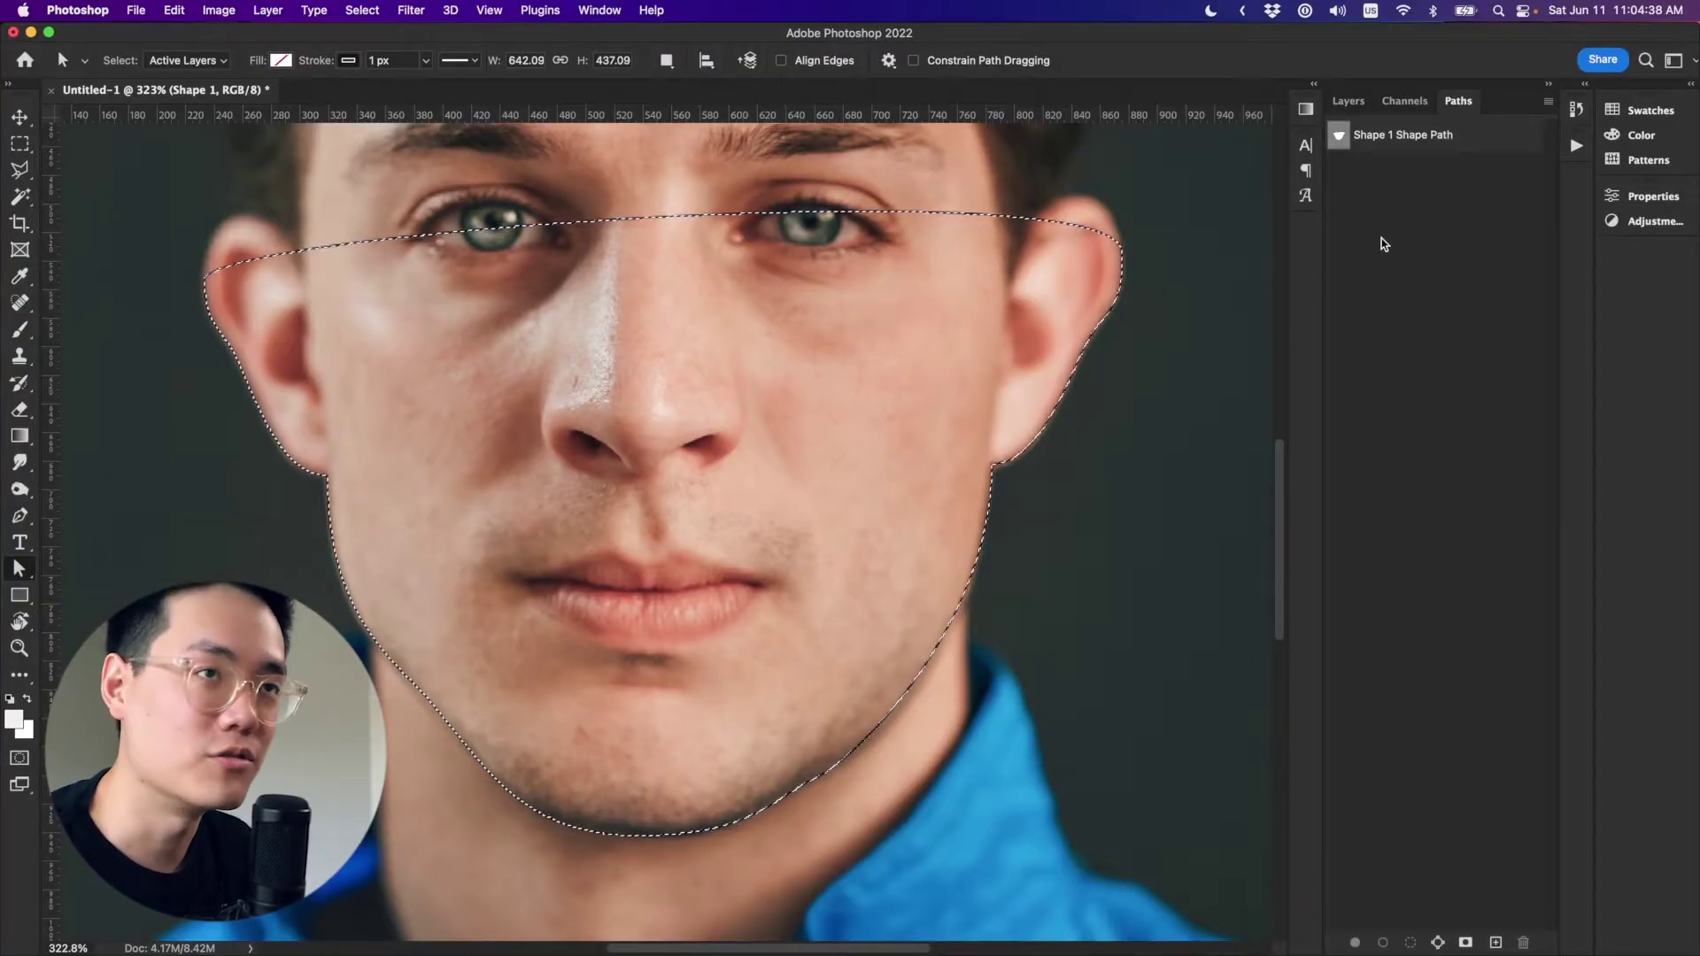
pyautogui.click(1345, 102)
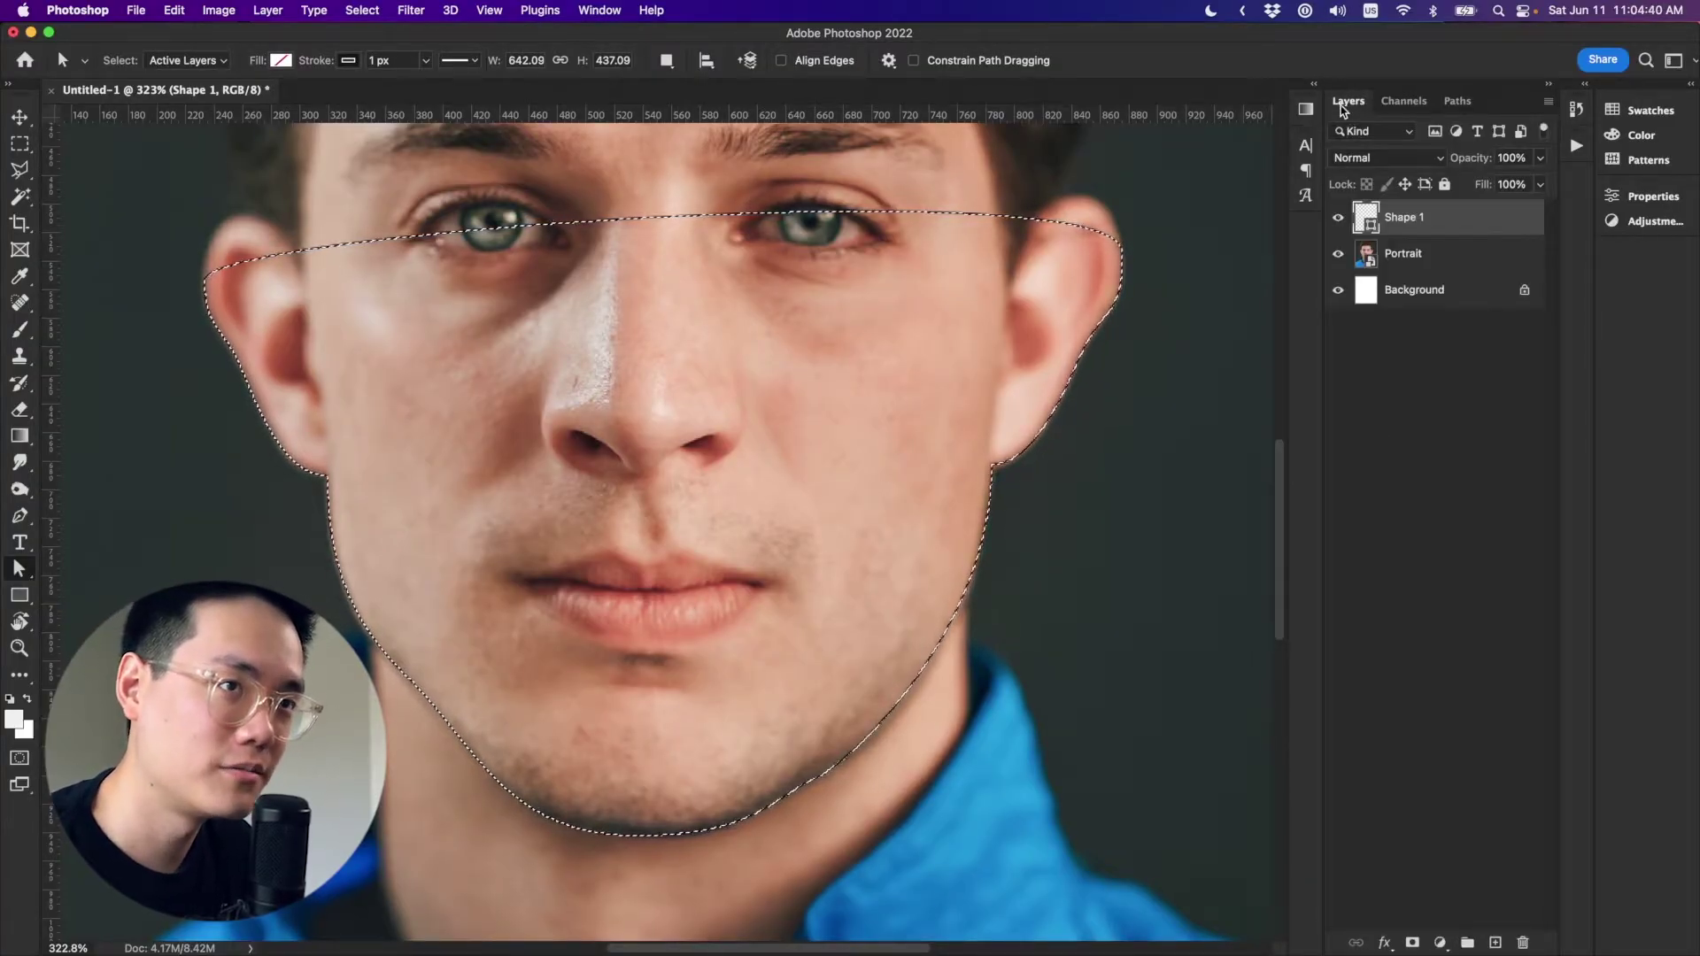
pyautogui.click(1339, 218)
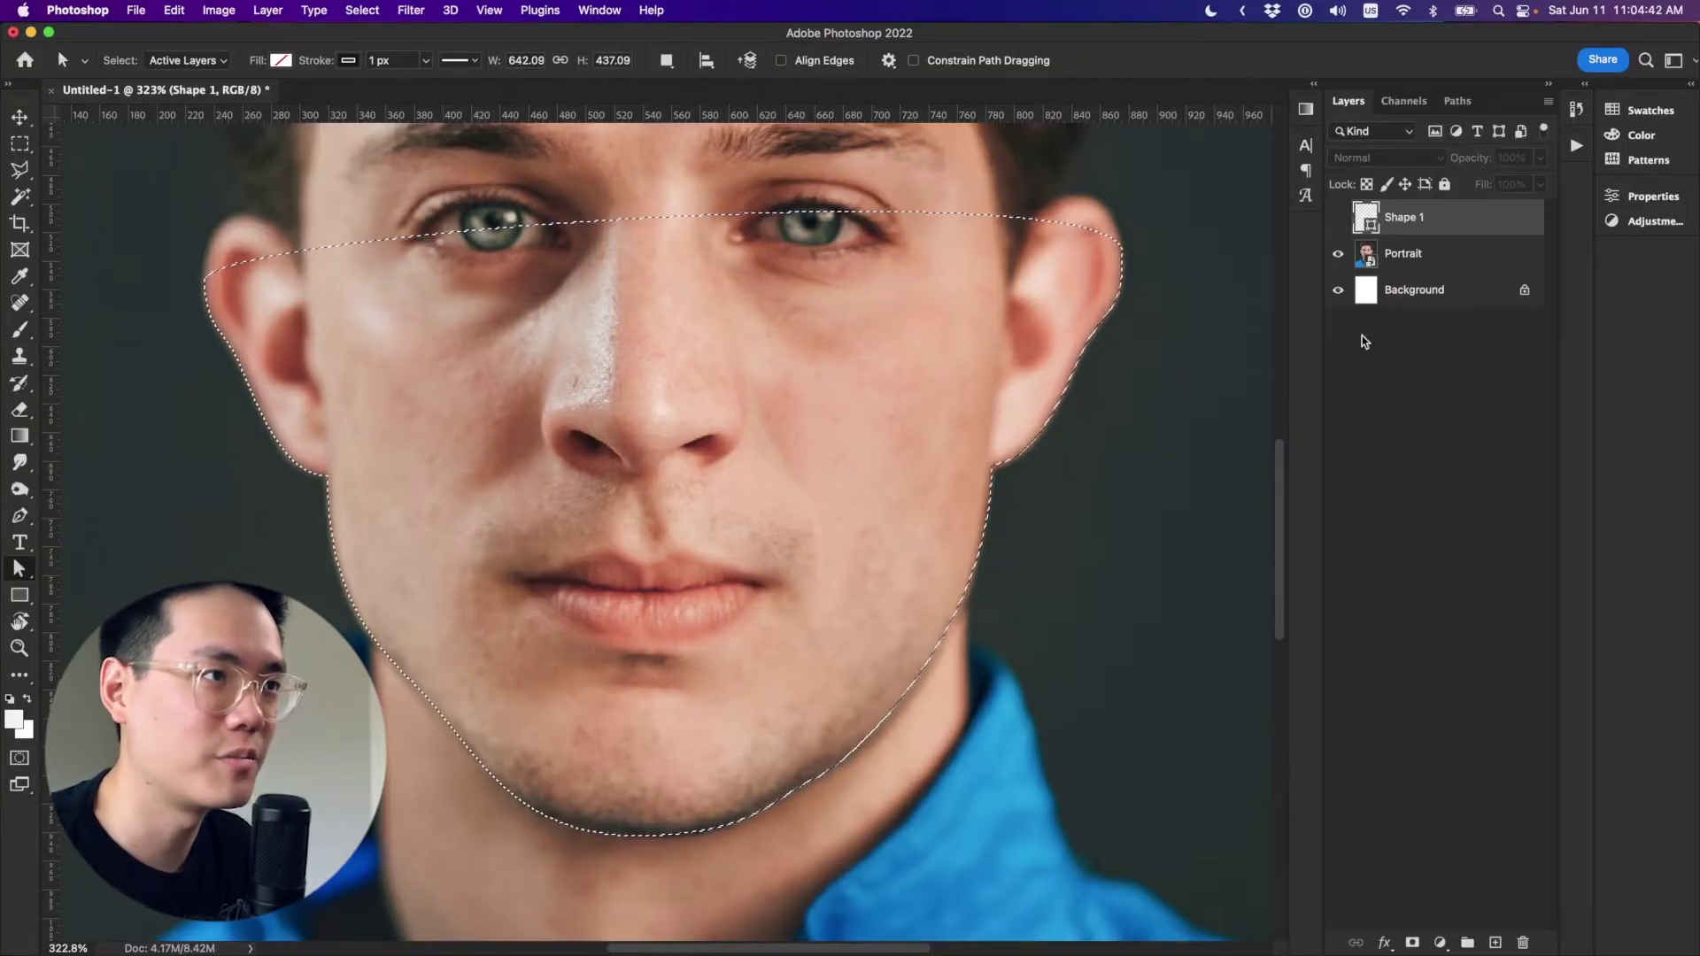
# Add a layer mask to the Portrait layer from the face-shaped selection.
pyautogui.click(1437, 258)
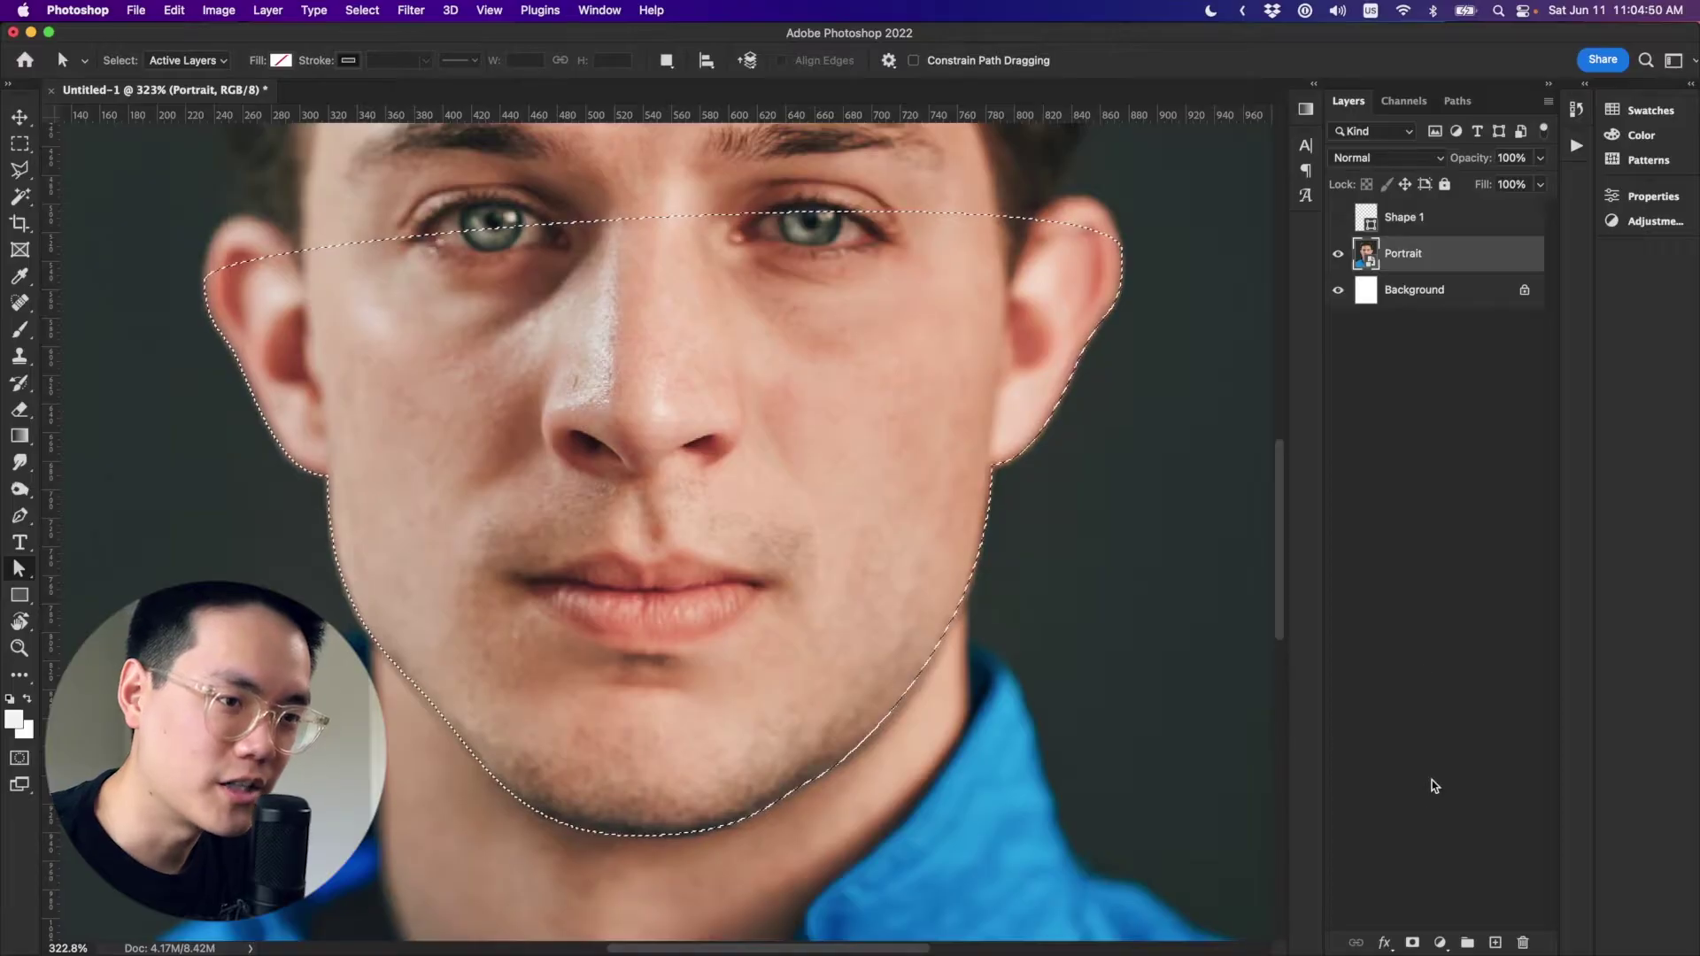
pyautogui.click(1412, 942)
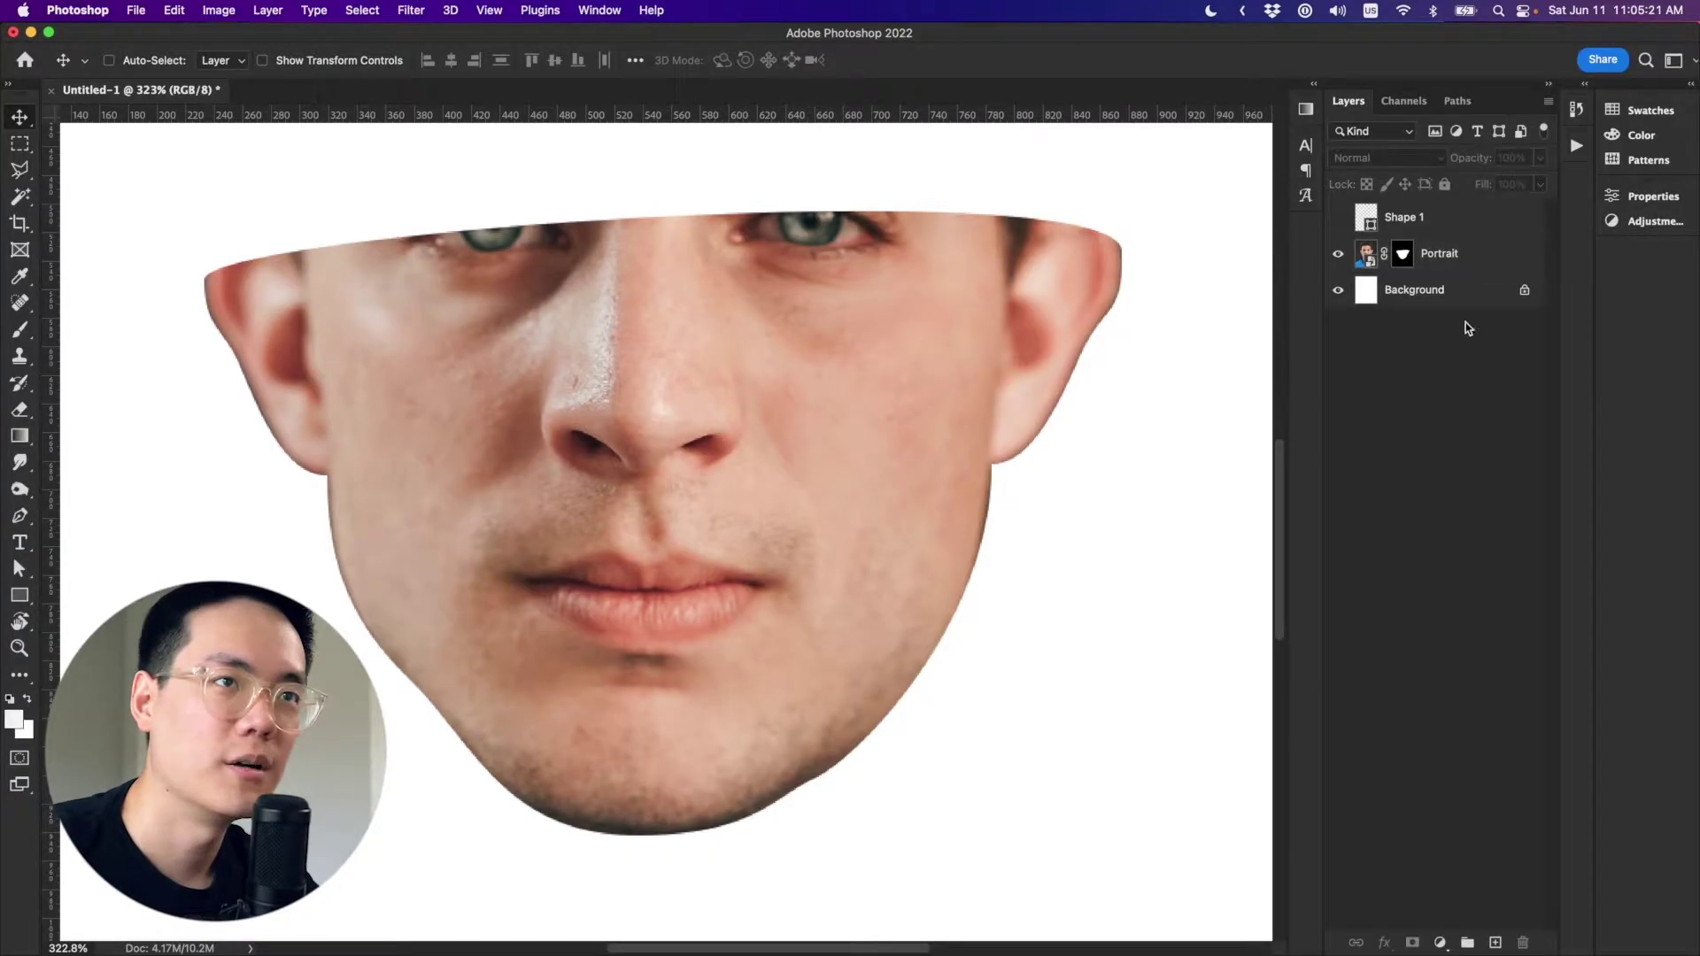
# Open the Portrait layer mask in Select and Mask and set its Feather to 1.3 px.
pyautogui.keyDown('super'); pyautogui.click(1399, 256); pyautogui.keyUp('super')
pyautogui.click(1401, 255)
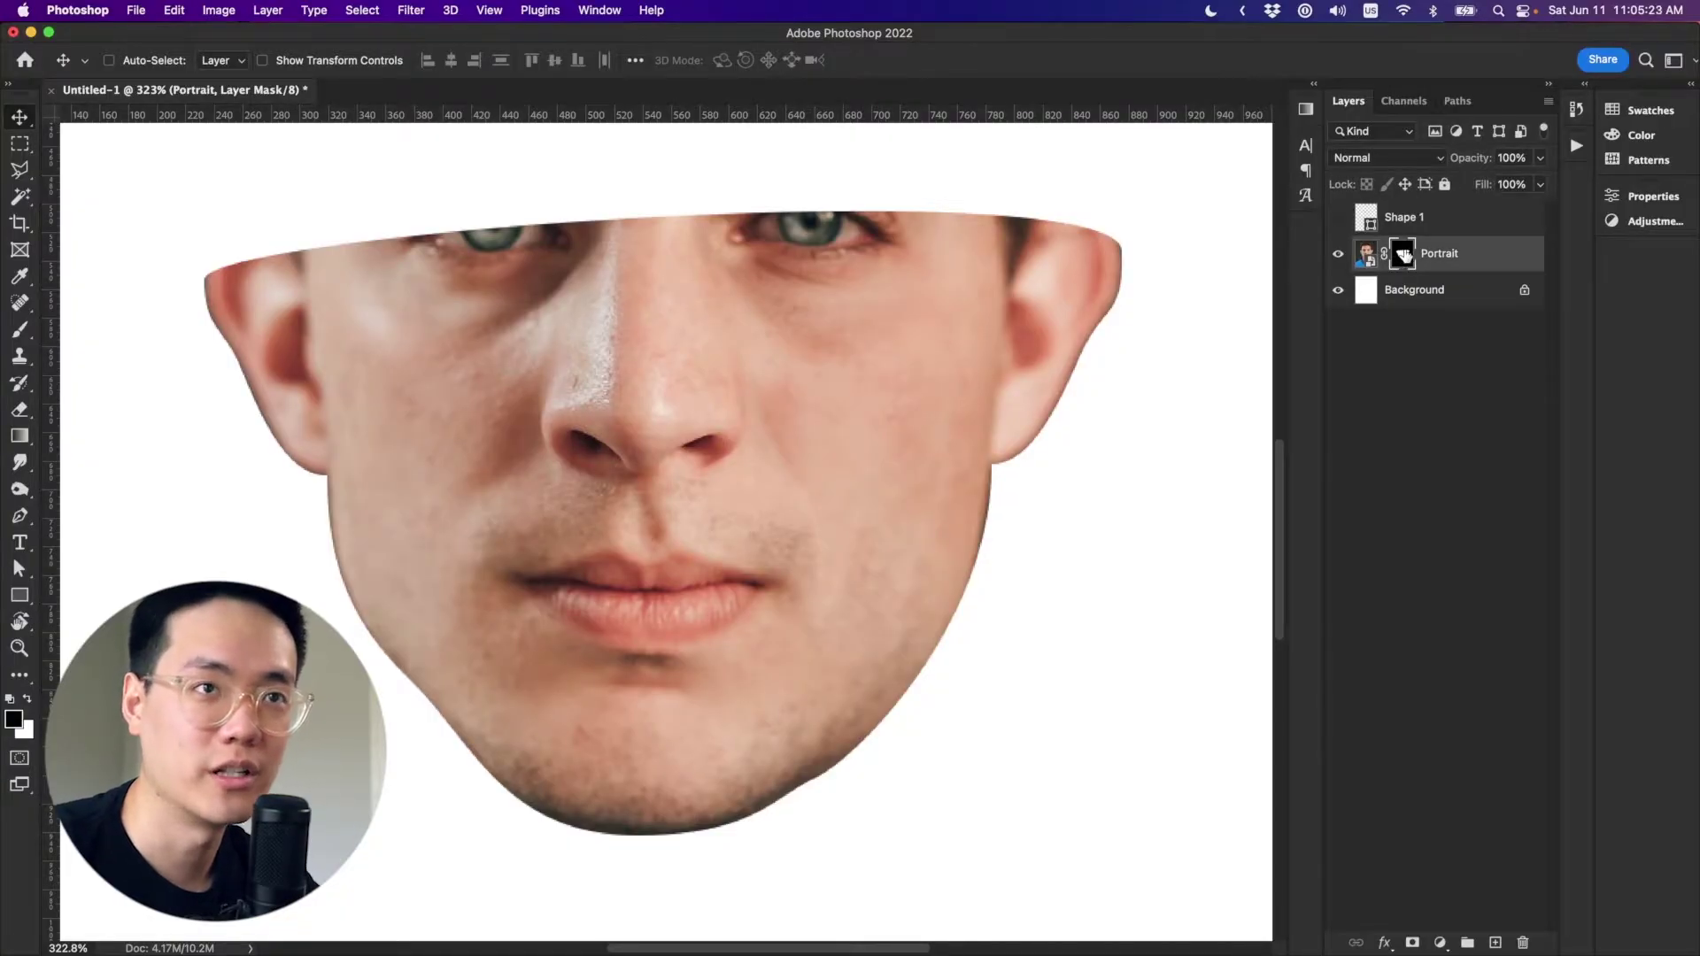
pyautogui.click(1651, 197)
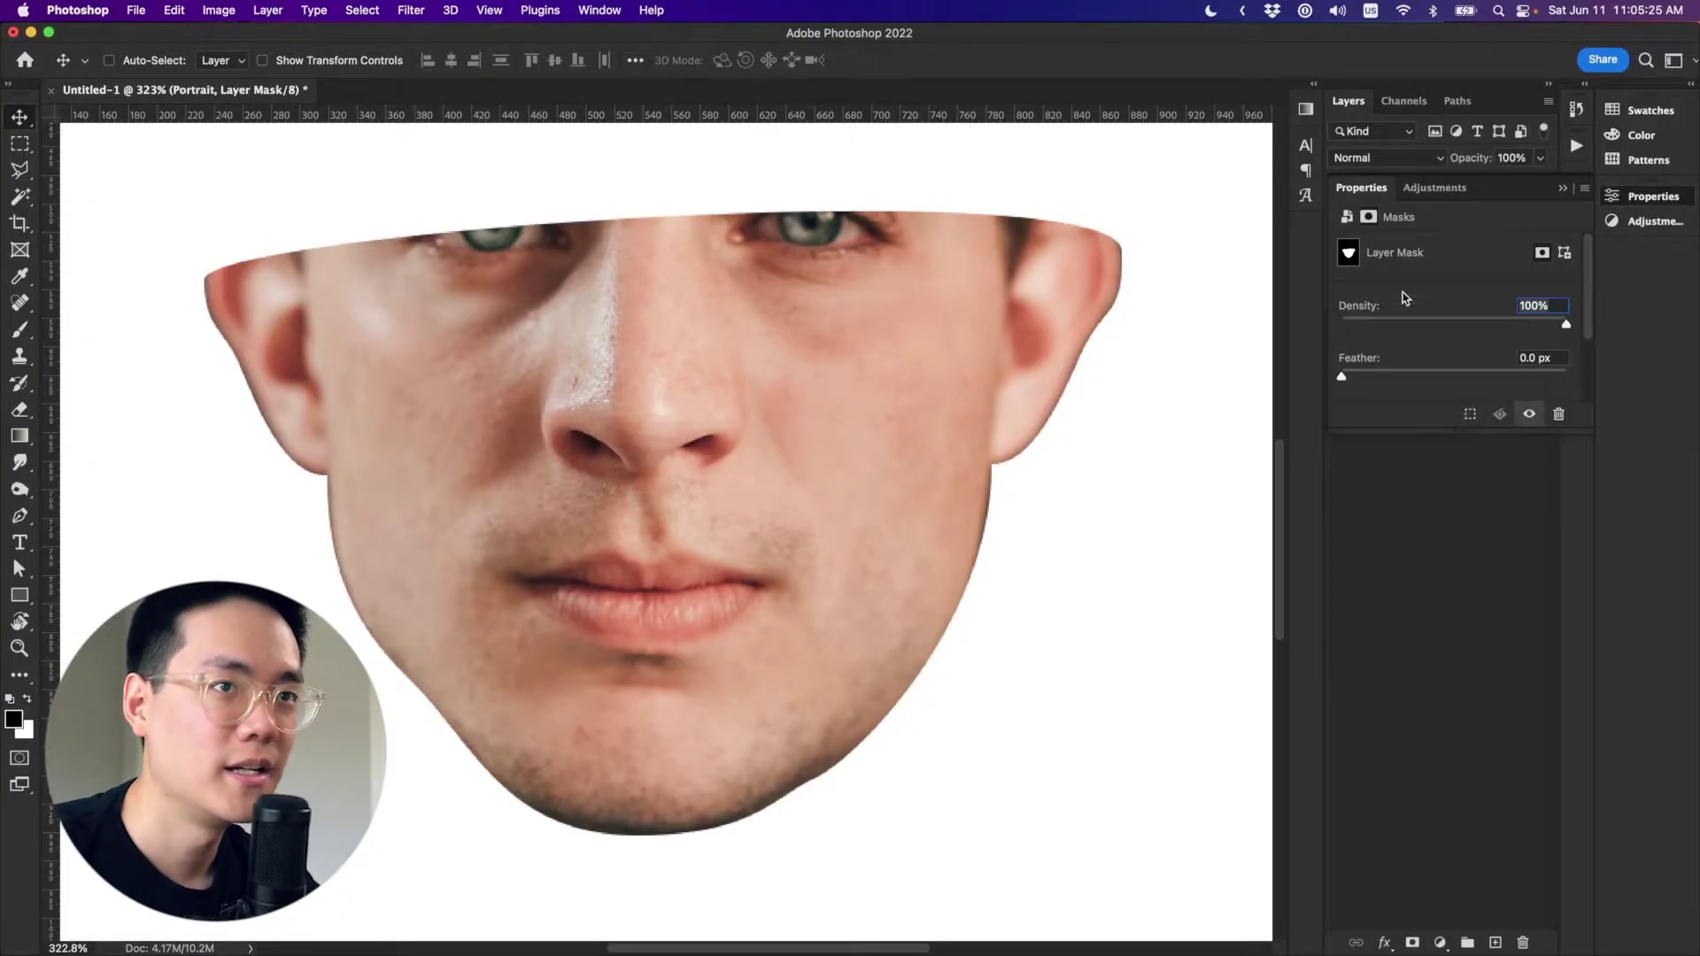
pyautogui.scroll(-3, 1404, 327)
pyautogui.click(1452, 322)
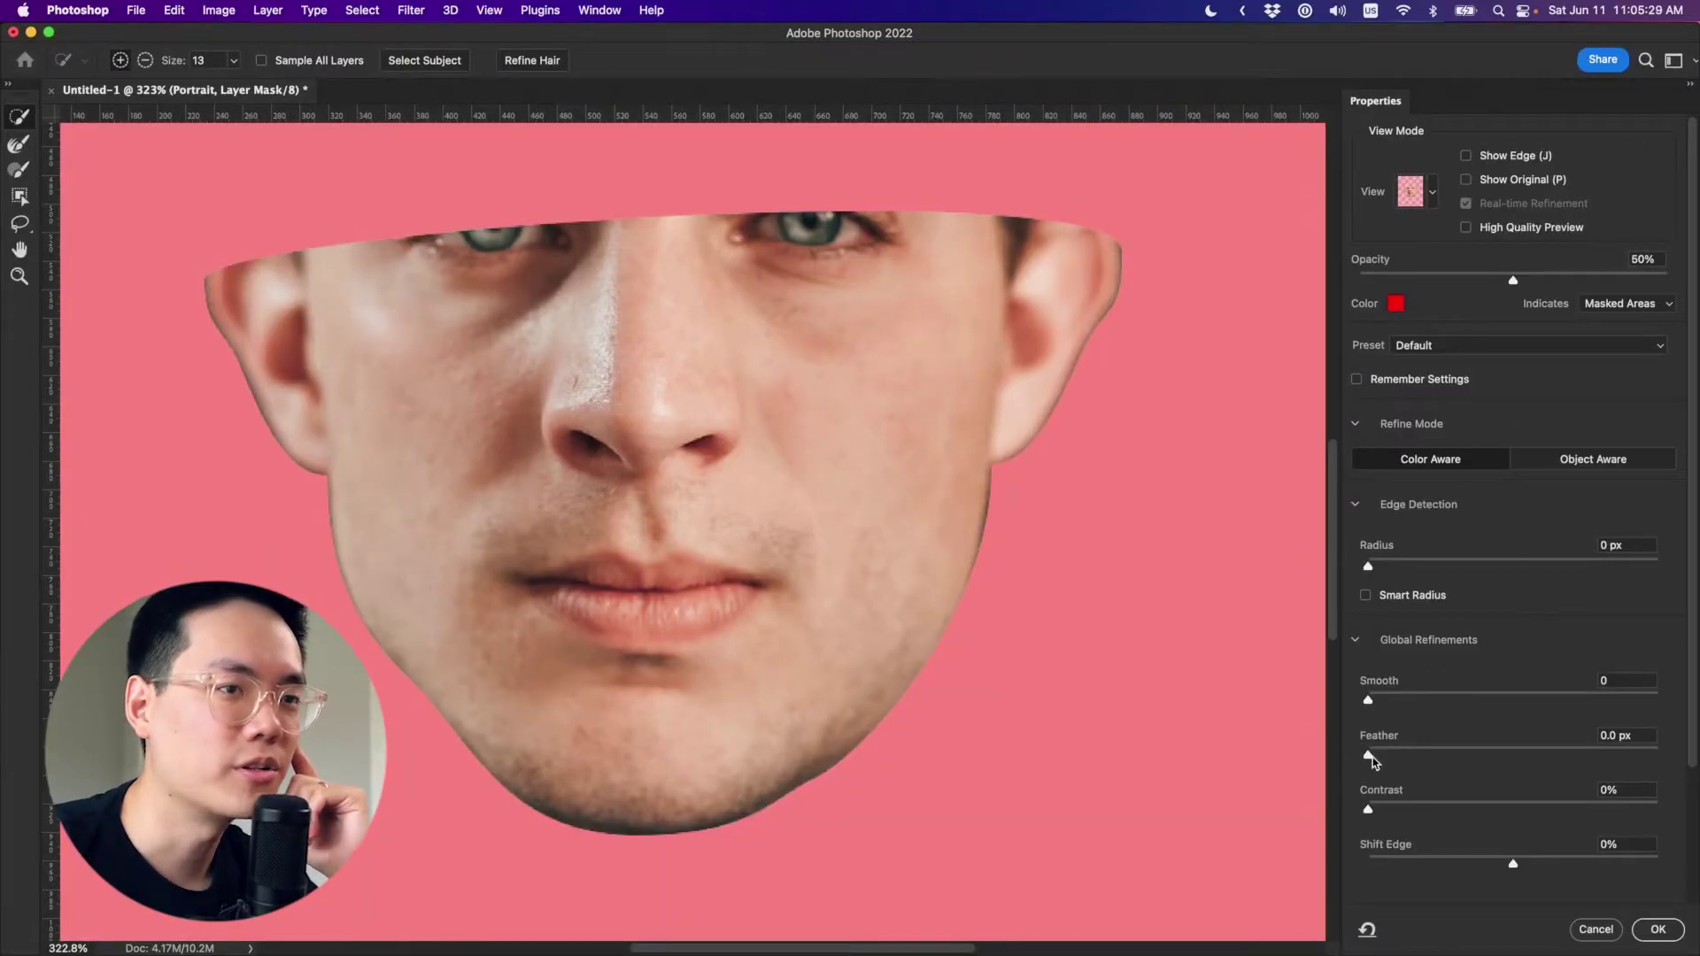
pyautogui.moveTo(1369, 756); pyautogui.dragTo(1386, 754)
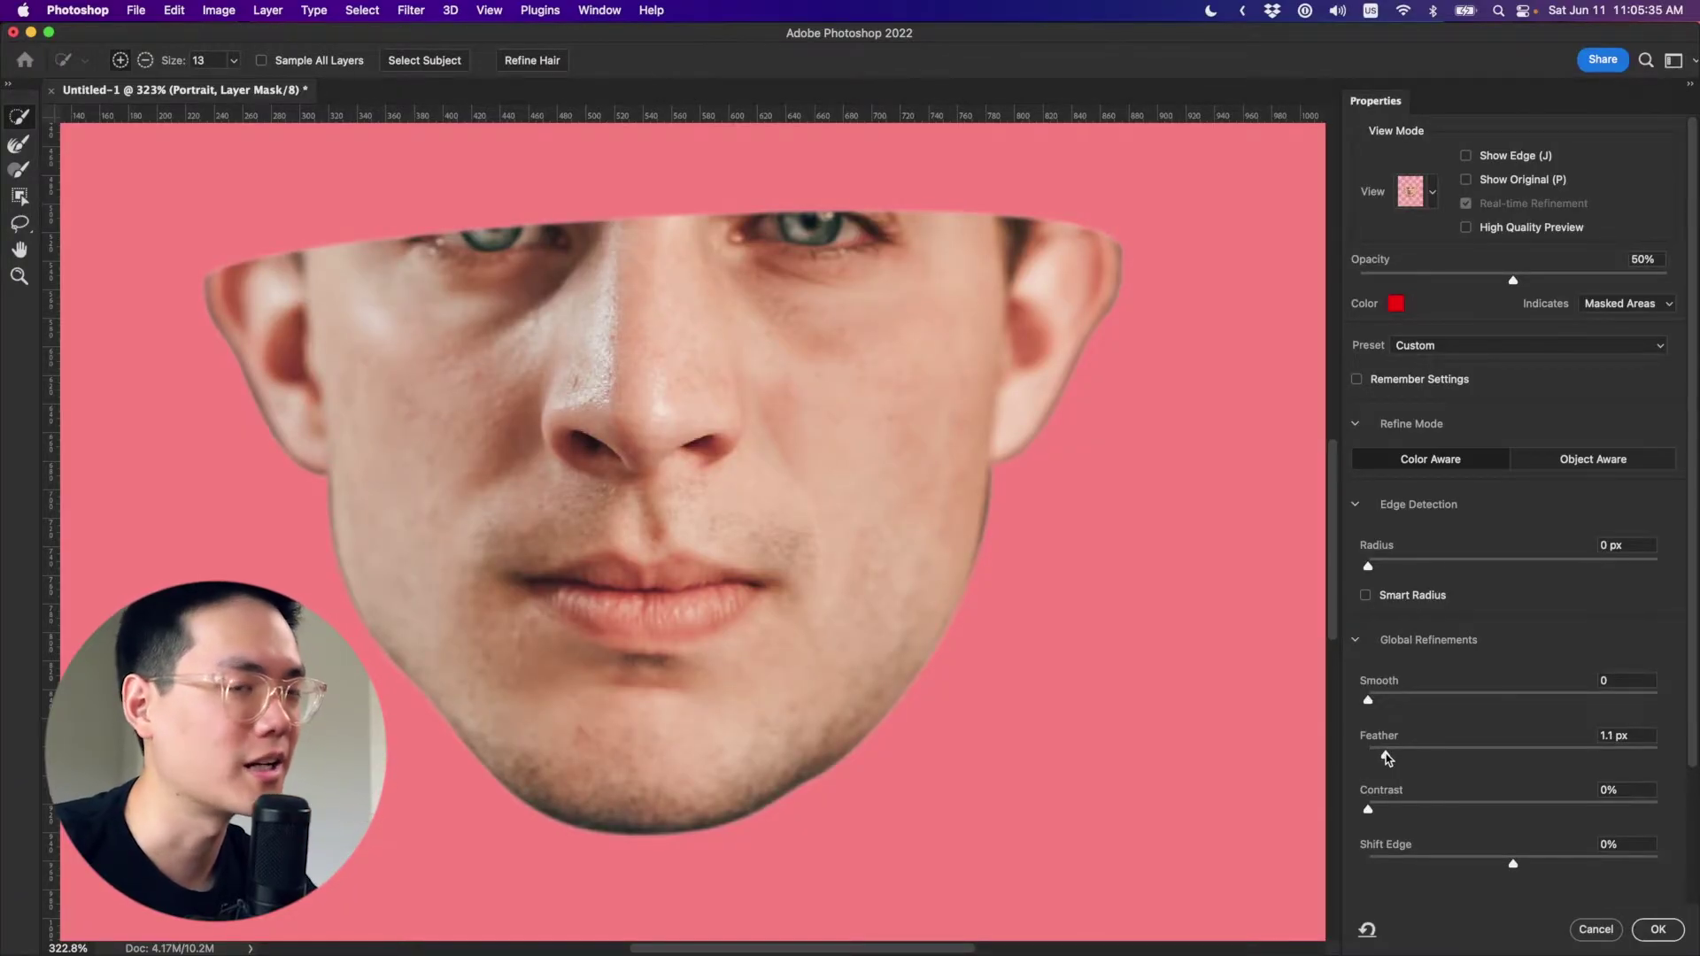
pyautogui.moveTo(1387, 759); pyautogui.dragTo(1390, 759)
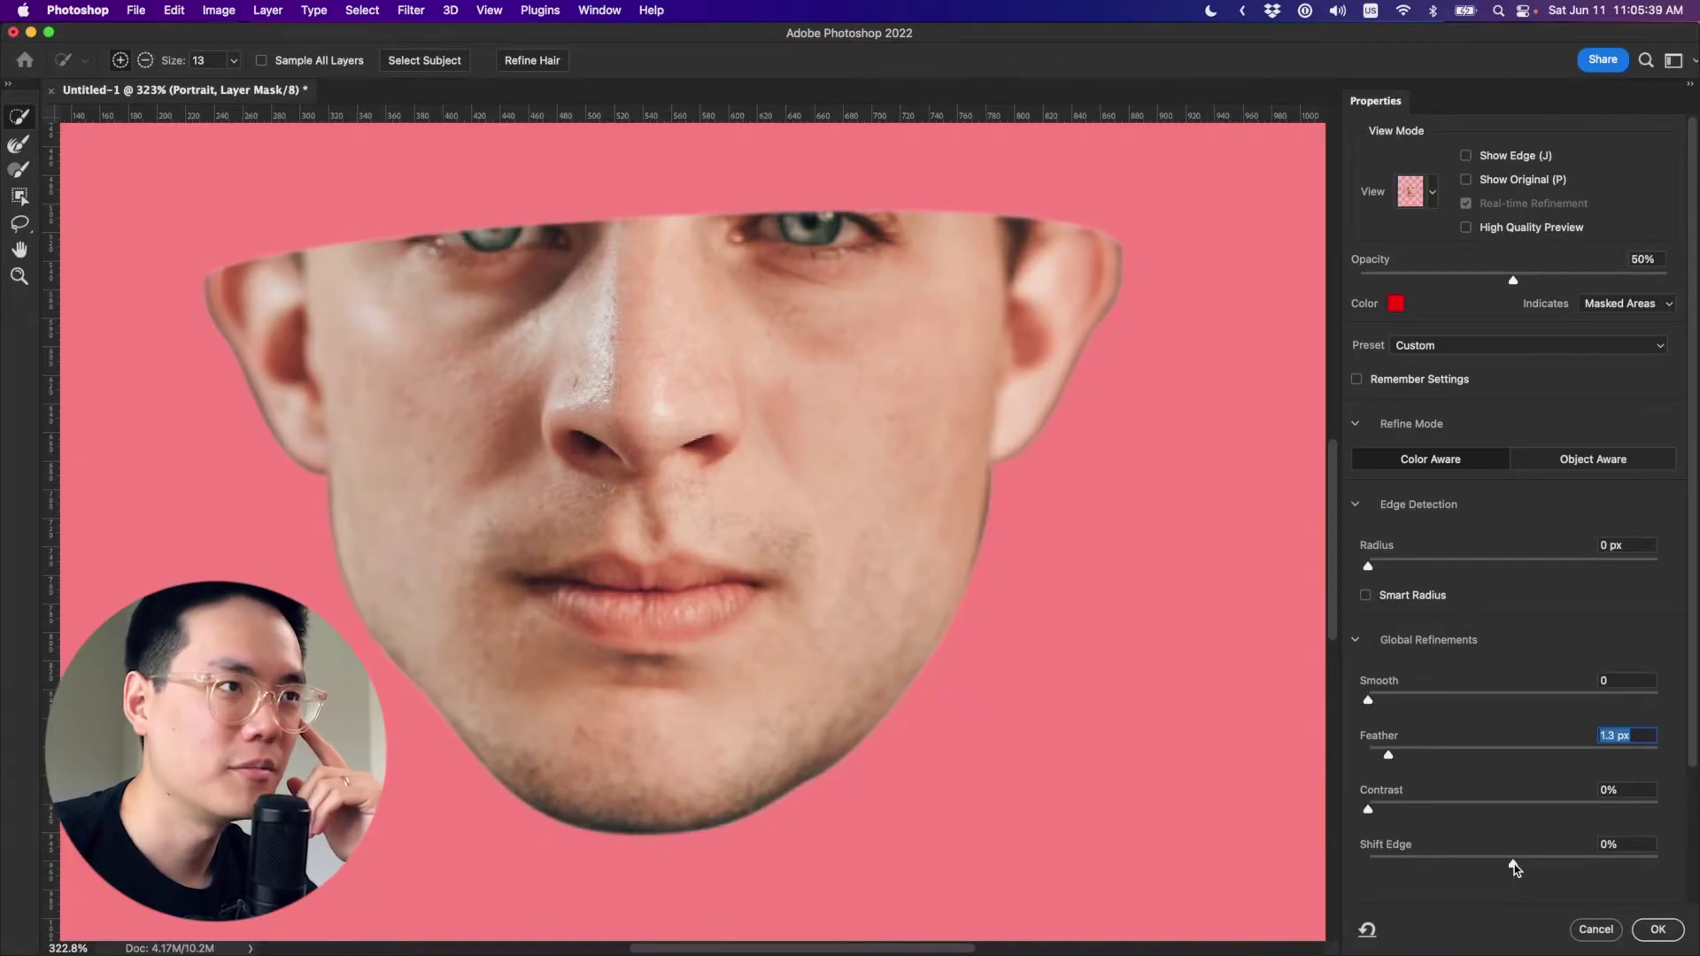
# Set the mask's Shift Edge to -9% and Contrast to 4%, and apply the edge refinement.
pyautogui.moveTo(1516, 869); pyautogui.dragTo(1503, 868)
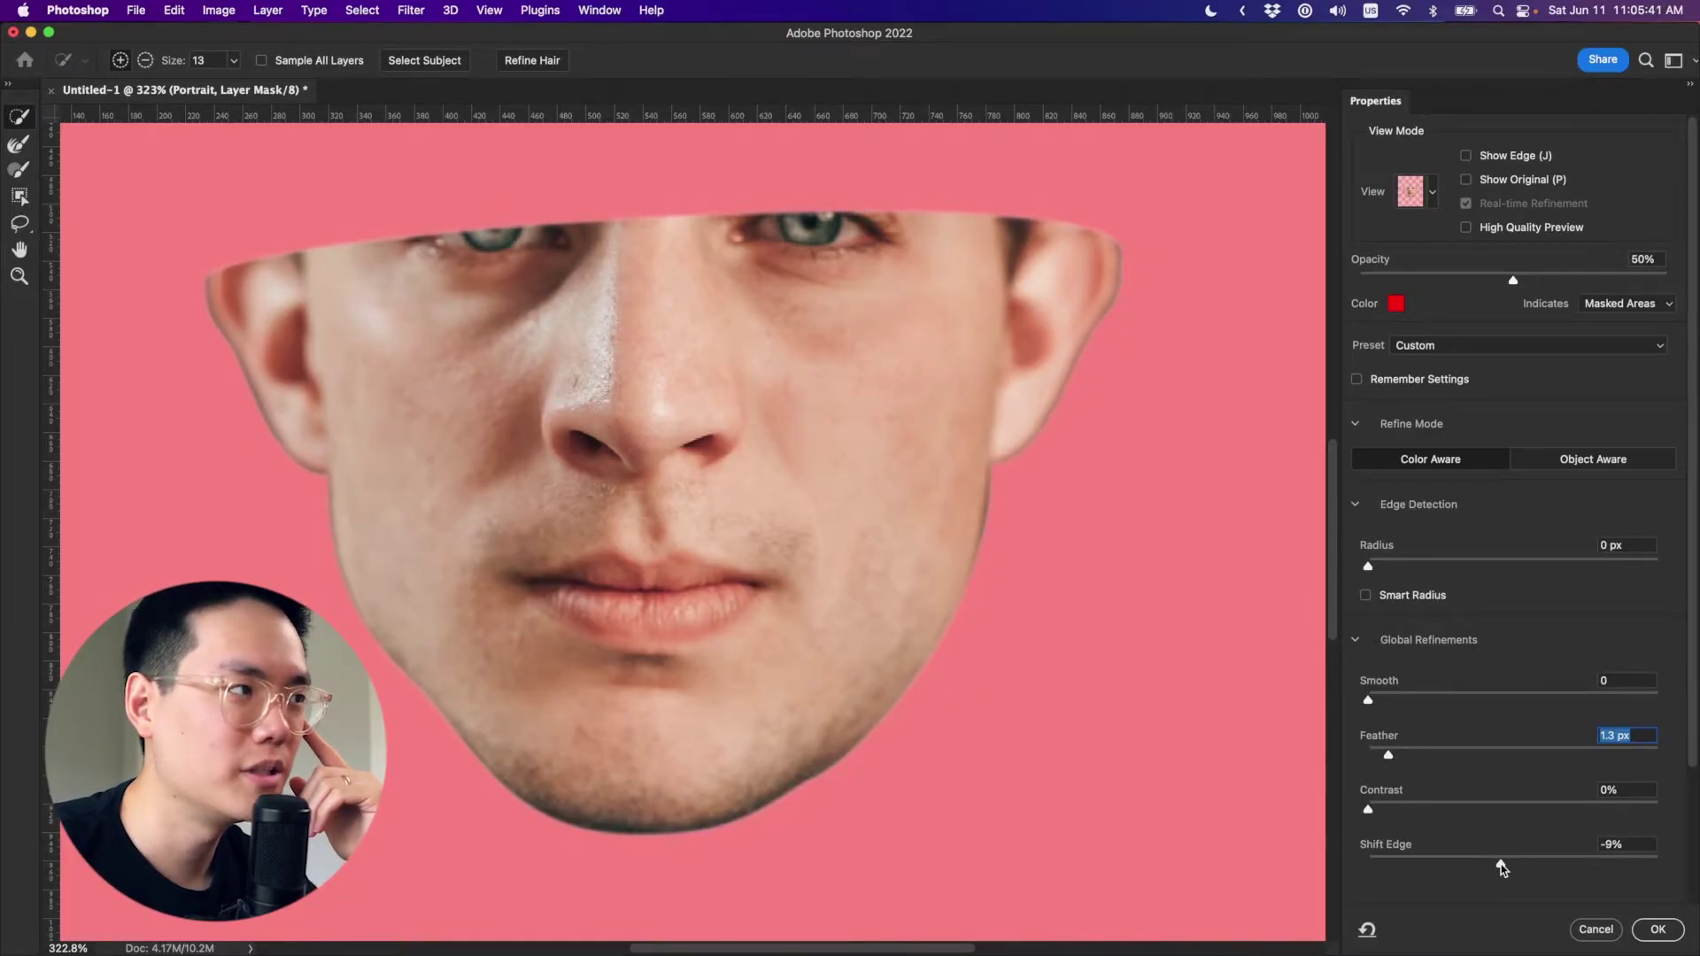
pyautogui.moveTo(1368, 809)
pyautogui.mouseDown()
pyautogui.moveTo(1393, 812)
pyautogui.moveTo(1380, 811)
pyautogui.mouseUp()
pyautogui.moveTo(1367, 568); pyautogui.dragTo(1365, 569)
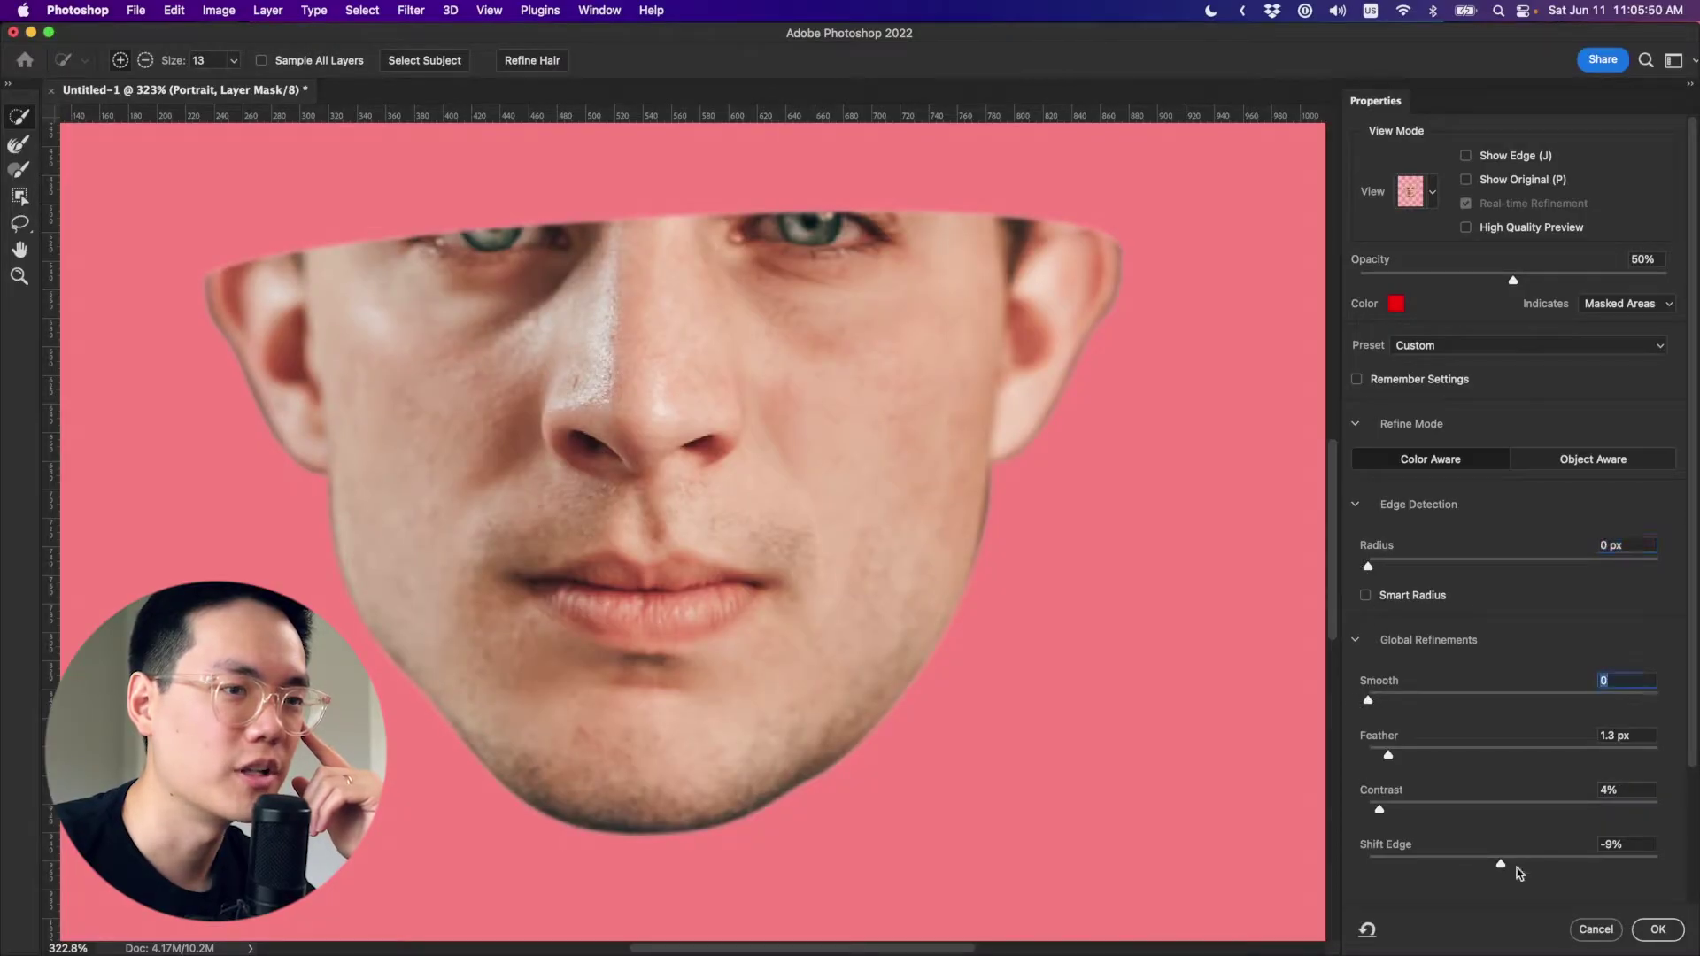
pyautogui.click(1655, 929)
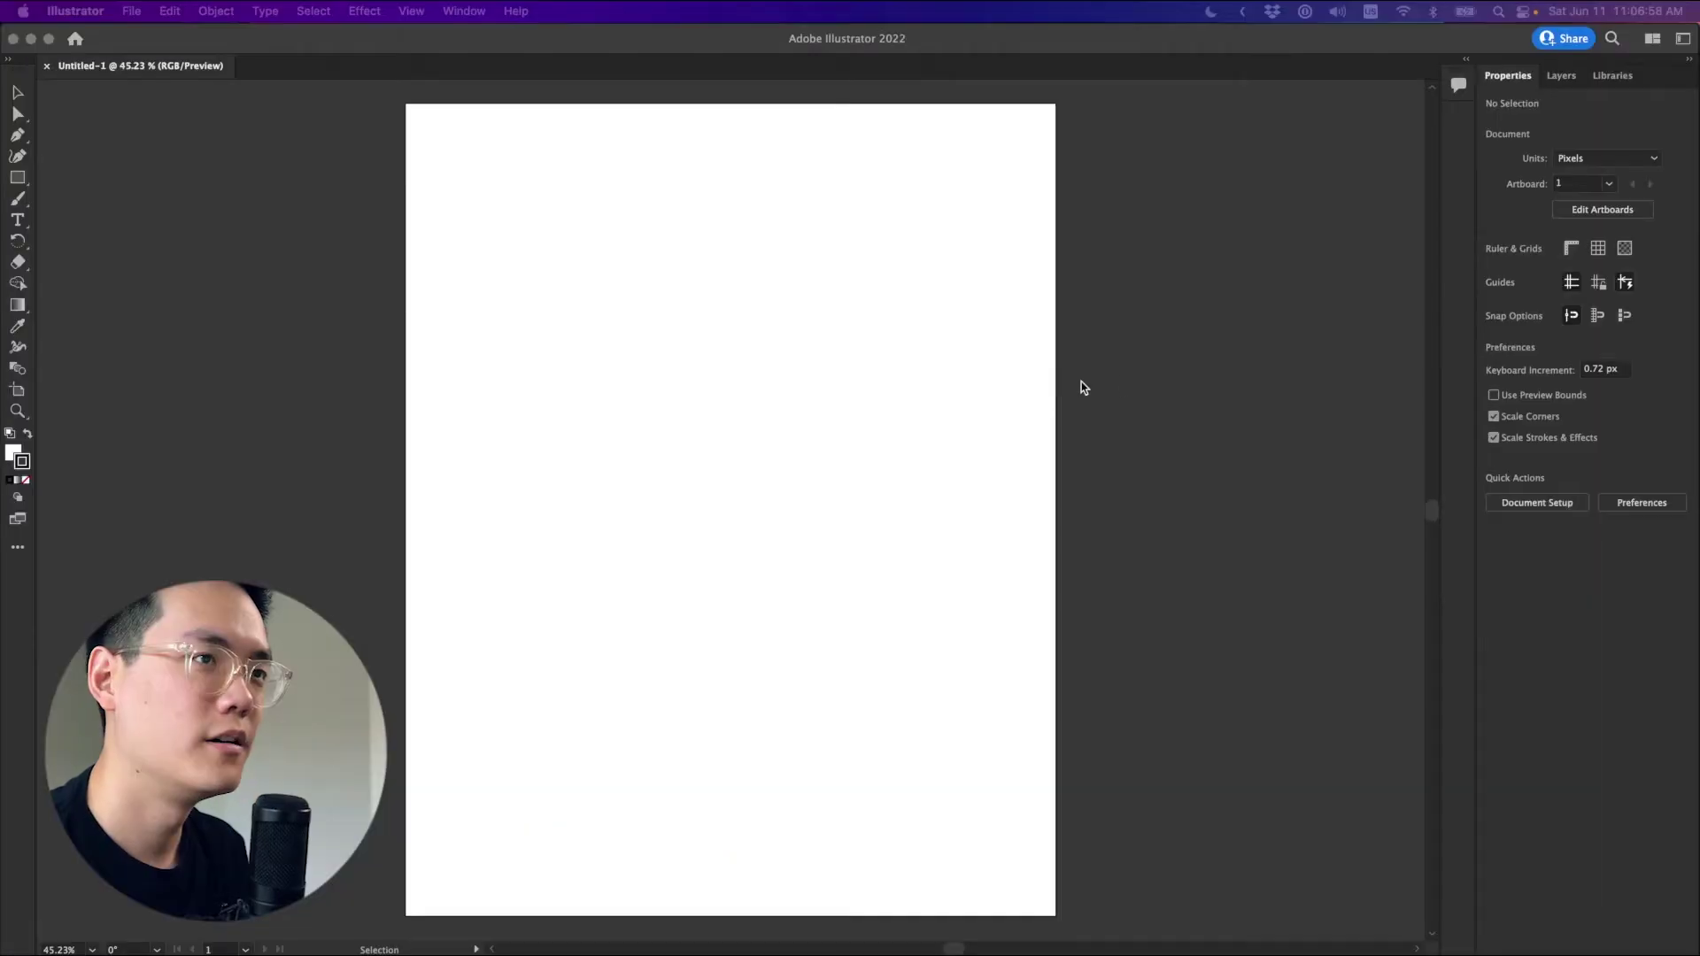
# Switch to the blank Illustrator document, show the grid and turn on Snap to Grid.
pyautogui.click(1081, 381)
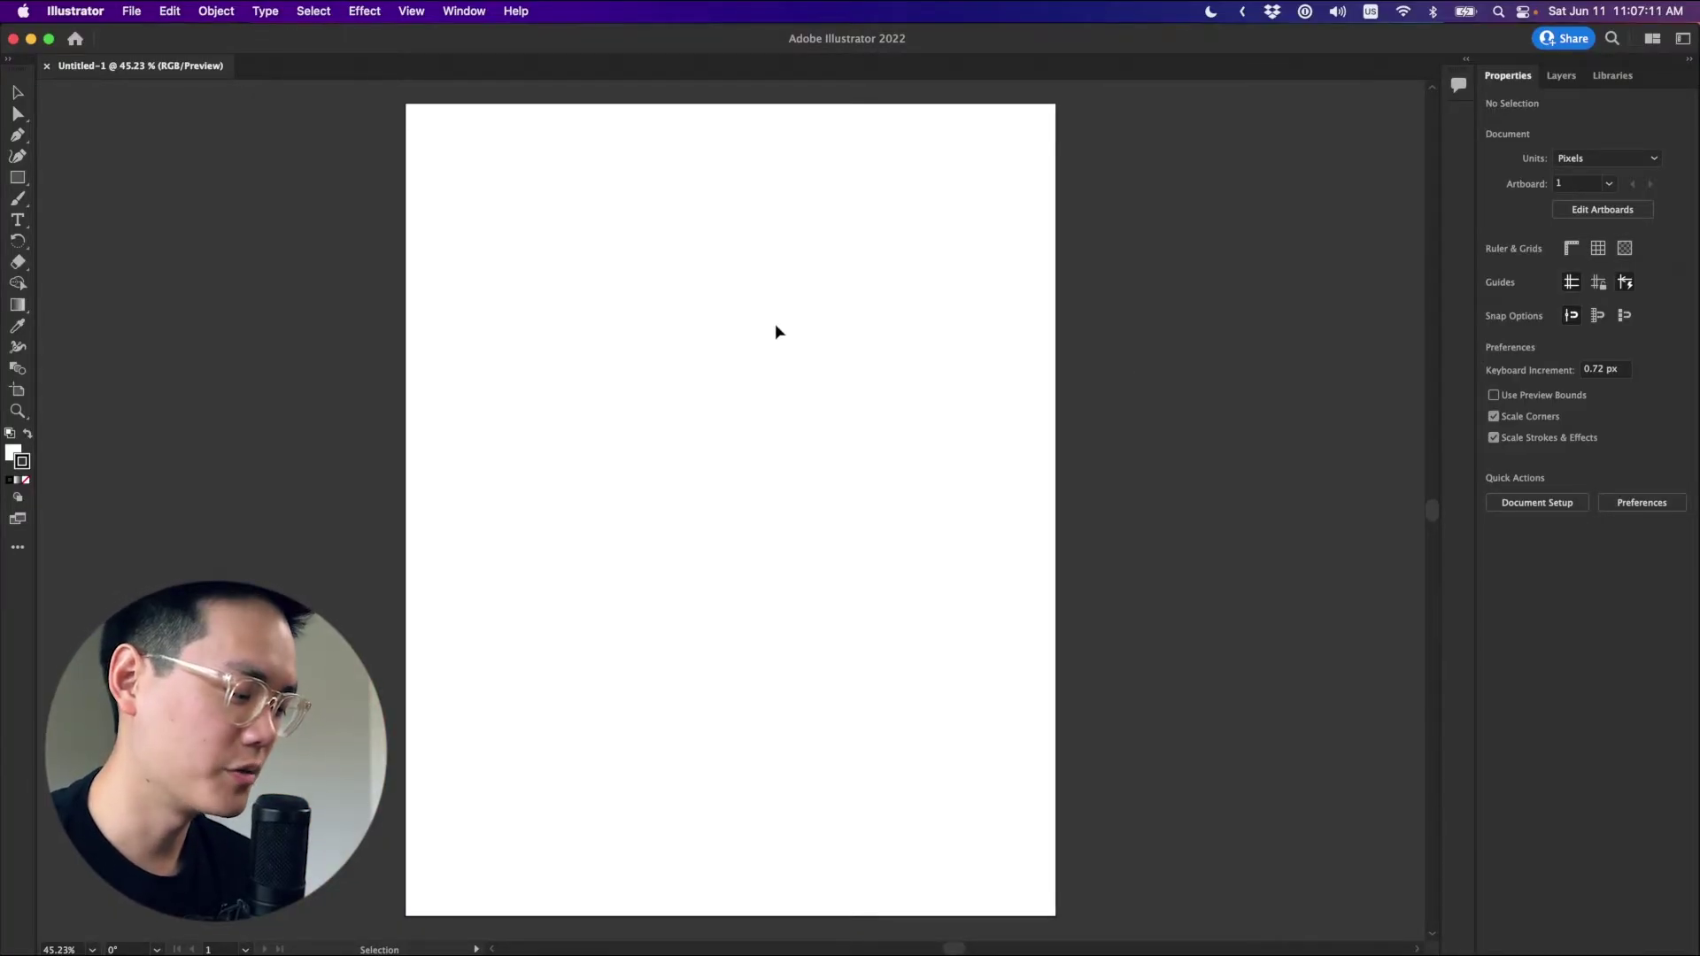
pyautogui.hotkey('shift', 'o')
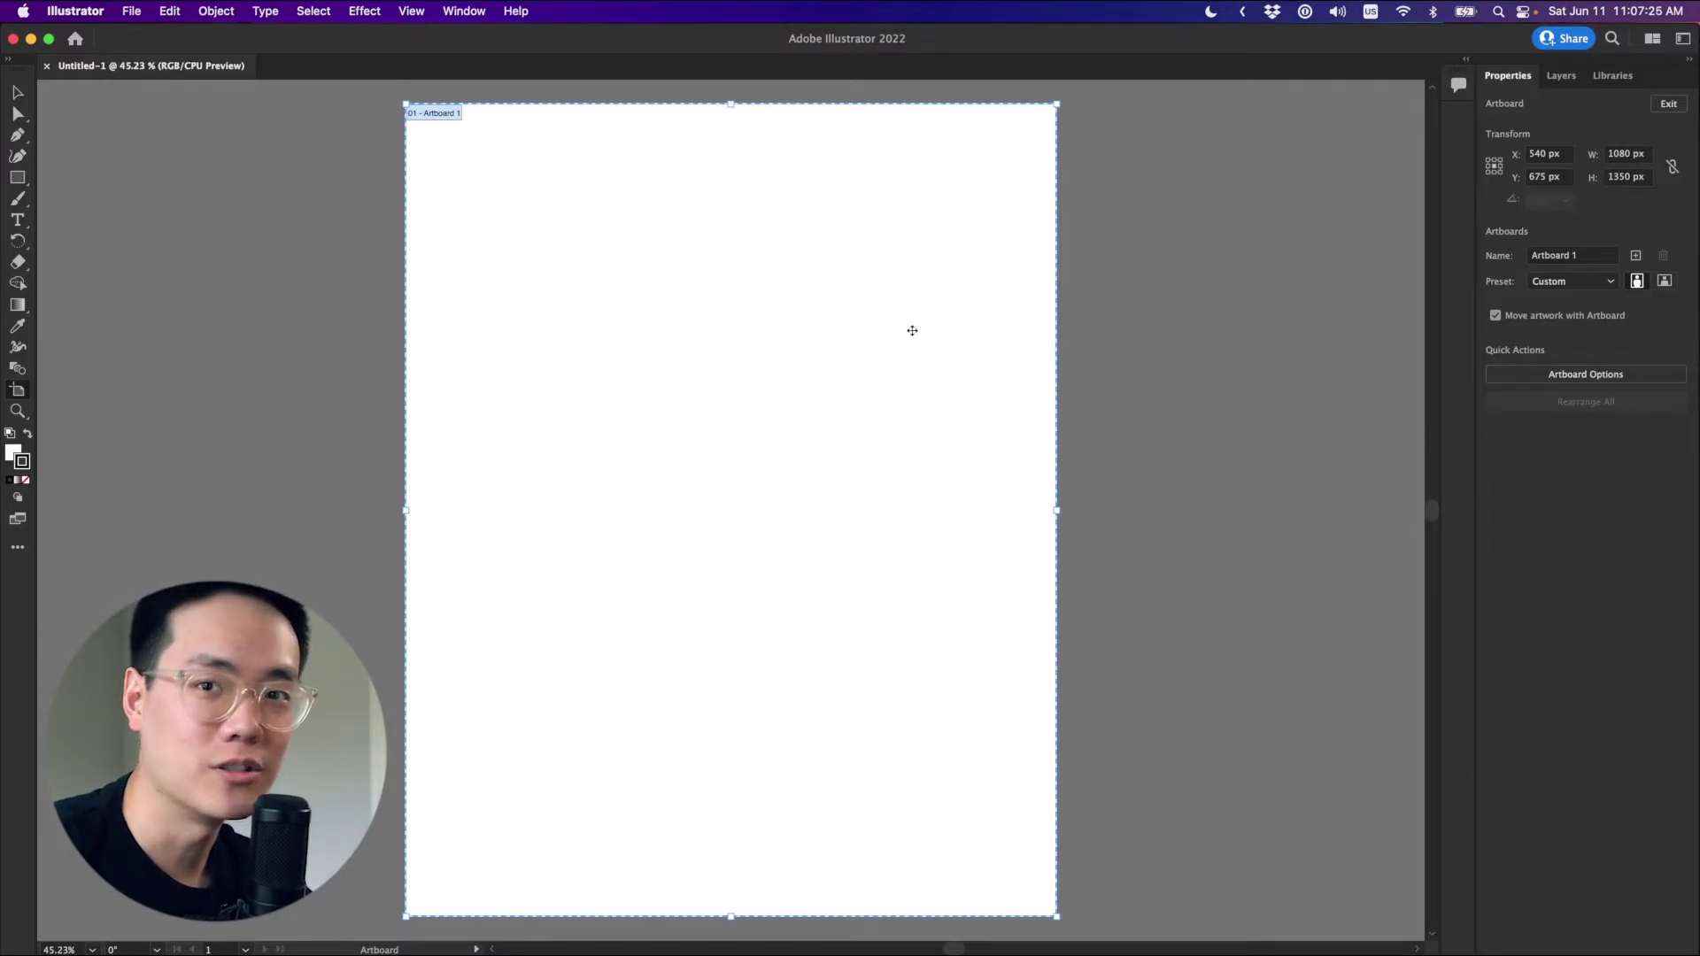
pyautogui.press('v')
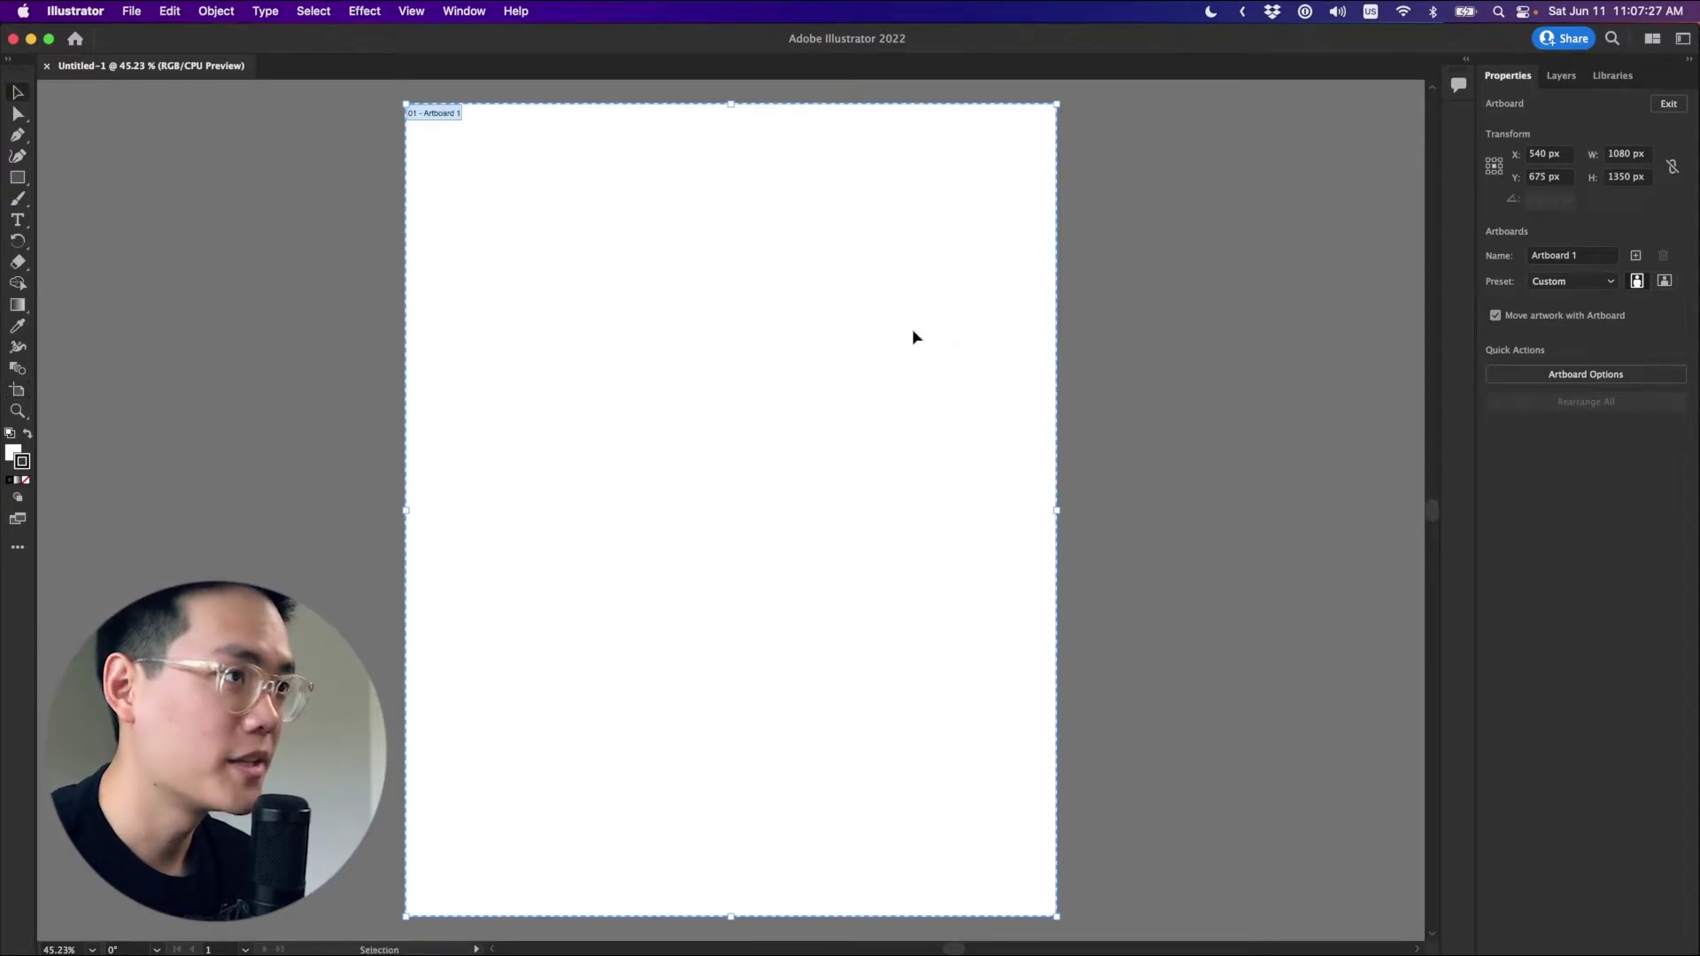
pyautogui.click(413, 11)
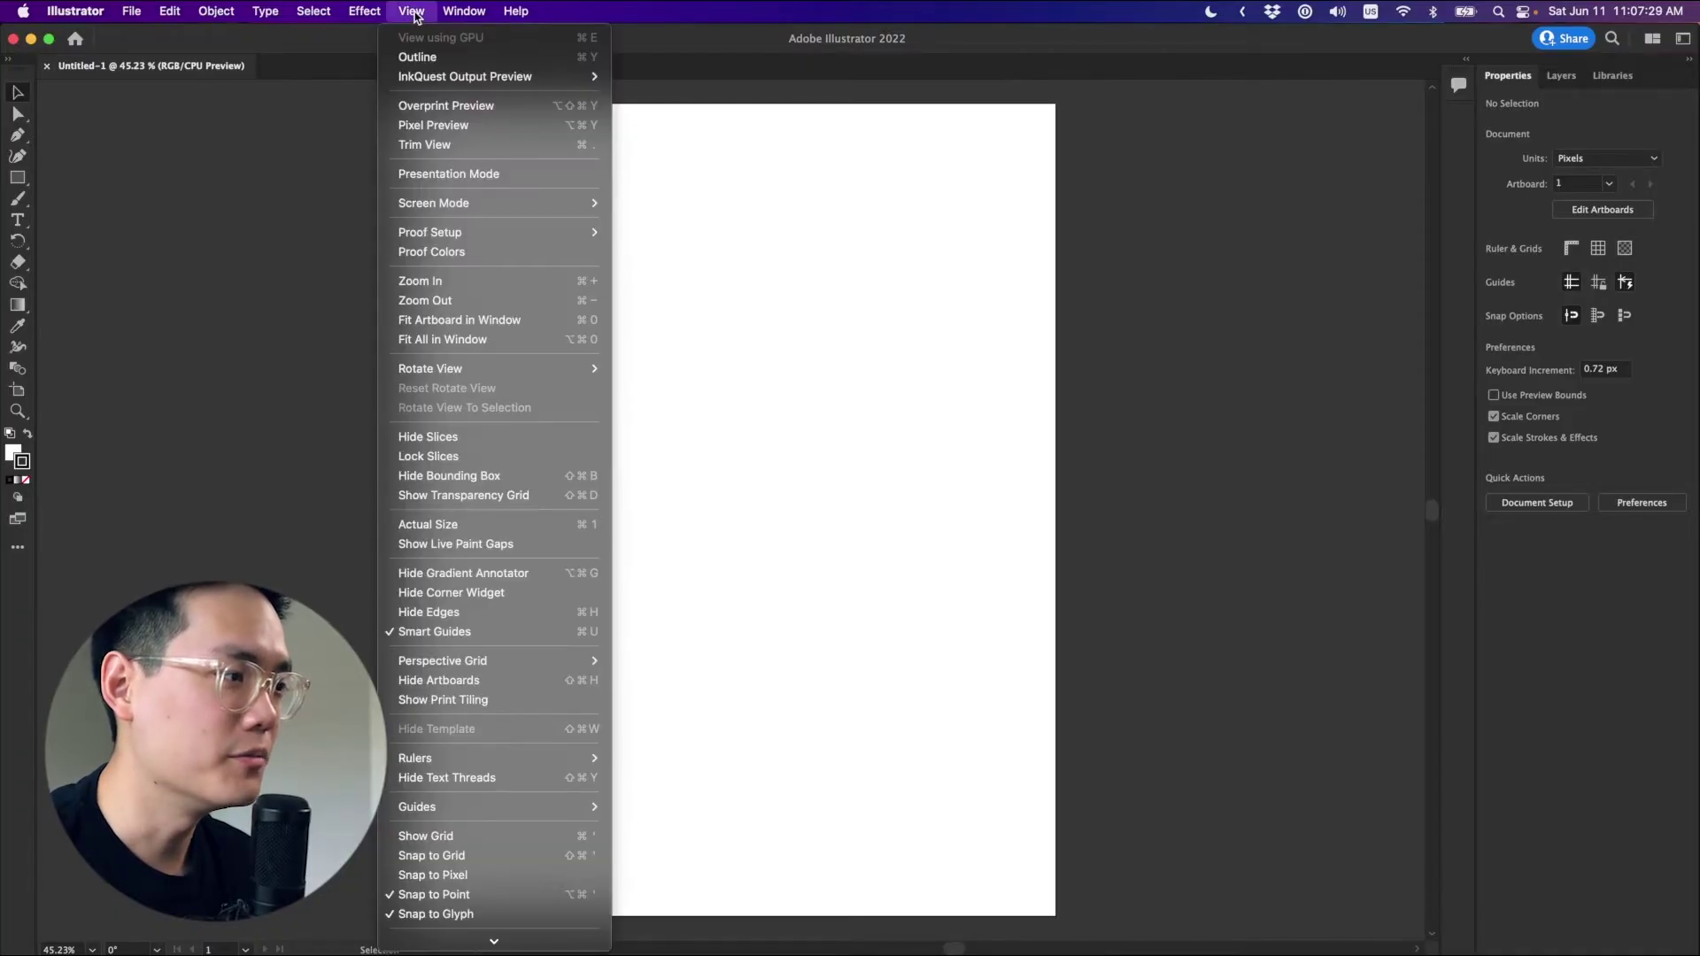
pyautogui.click(450, 837)
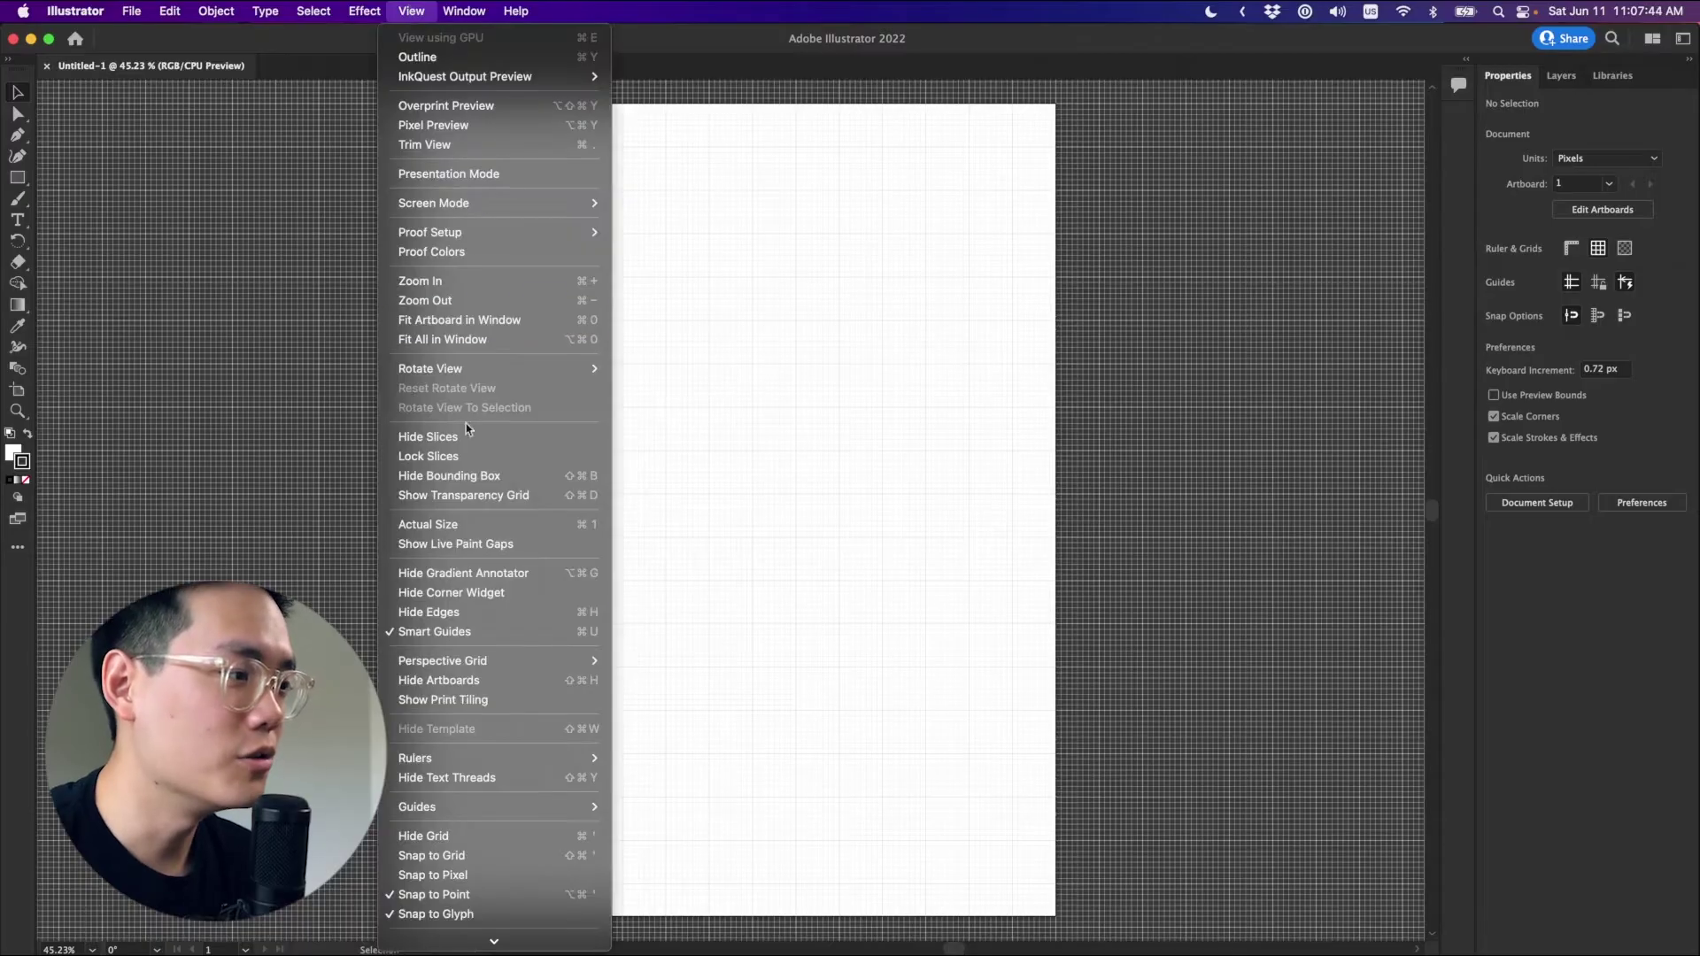
pyautogui.click(520, 863)
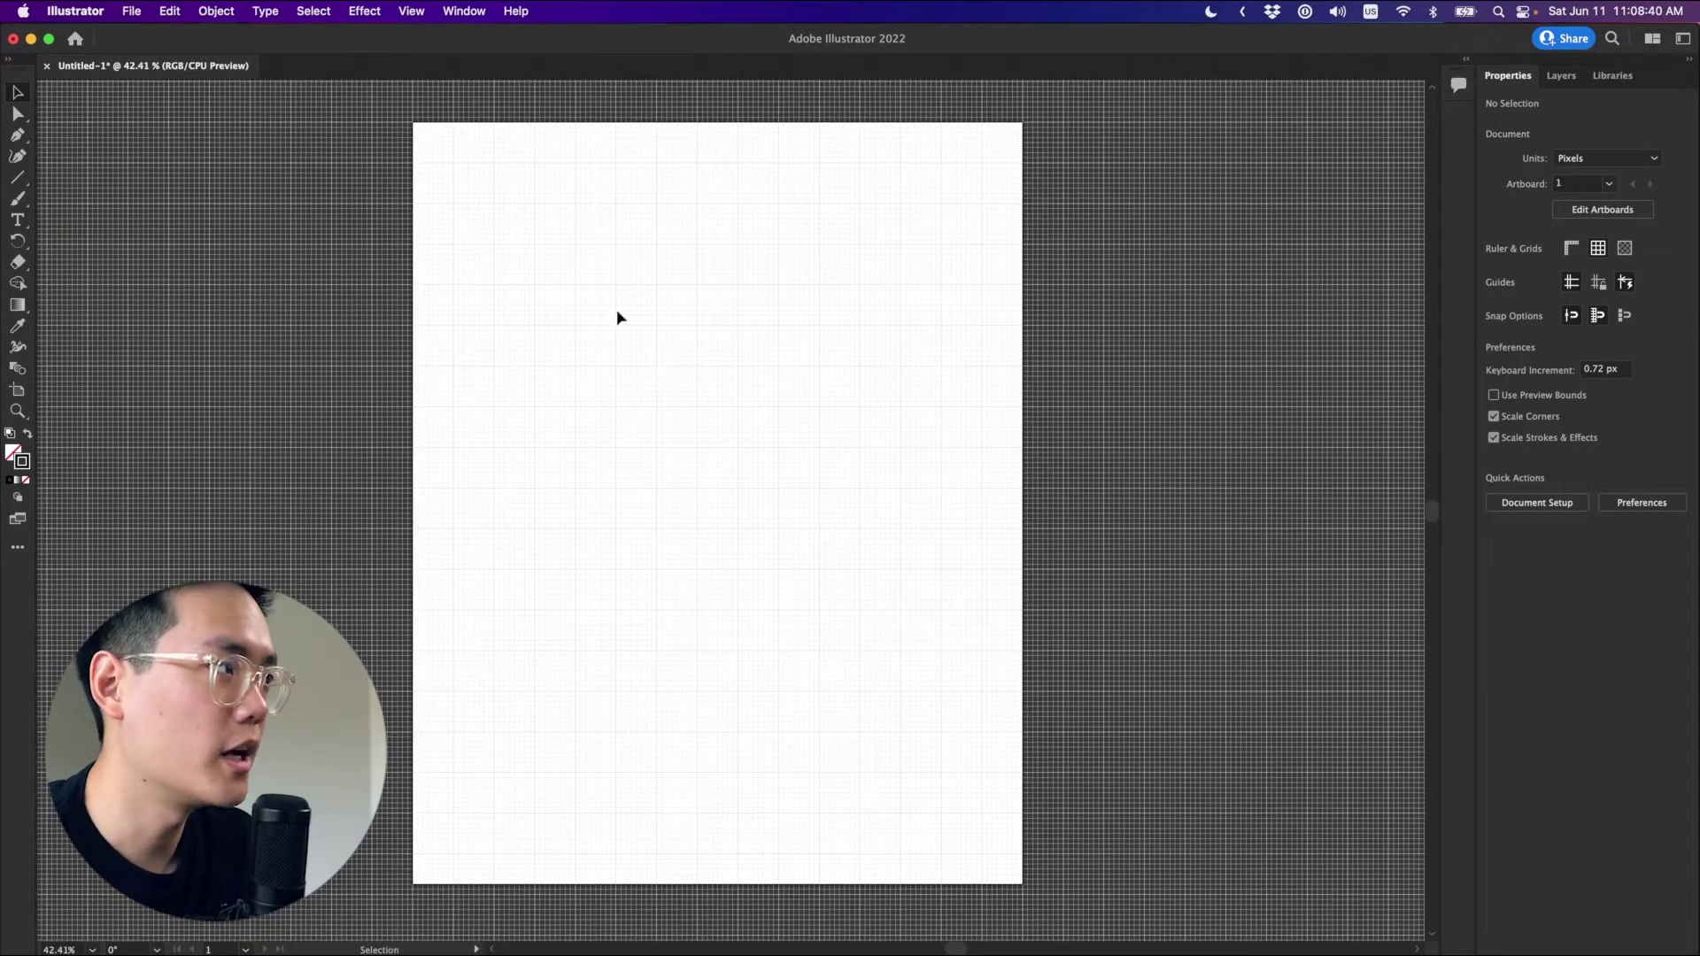
# Draw a 1080 px wide horizontal line with an 18 pt stroke across the full artboard near its upper edge.
pyautogui.click(23, 177)
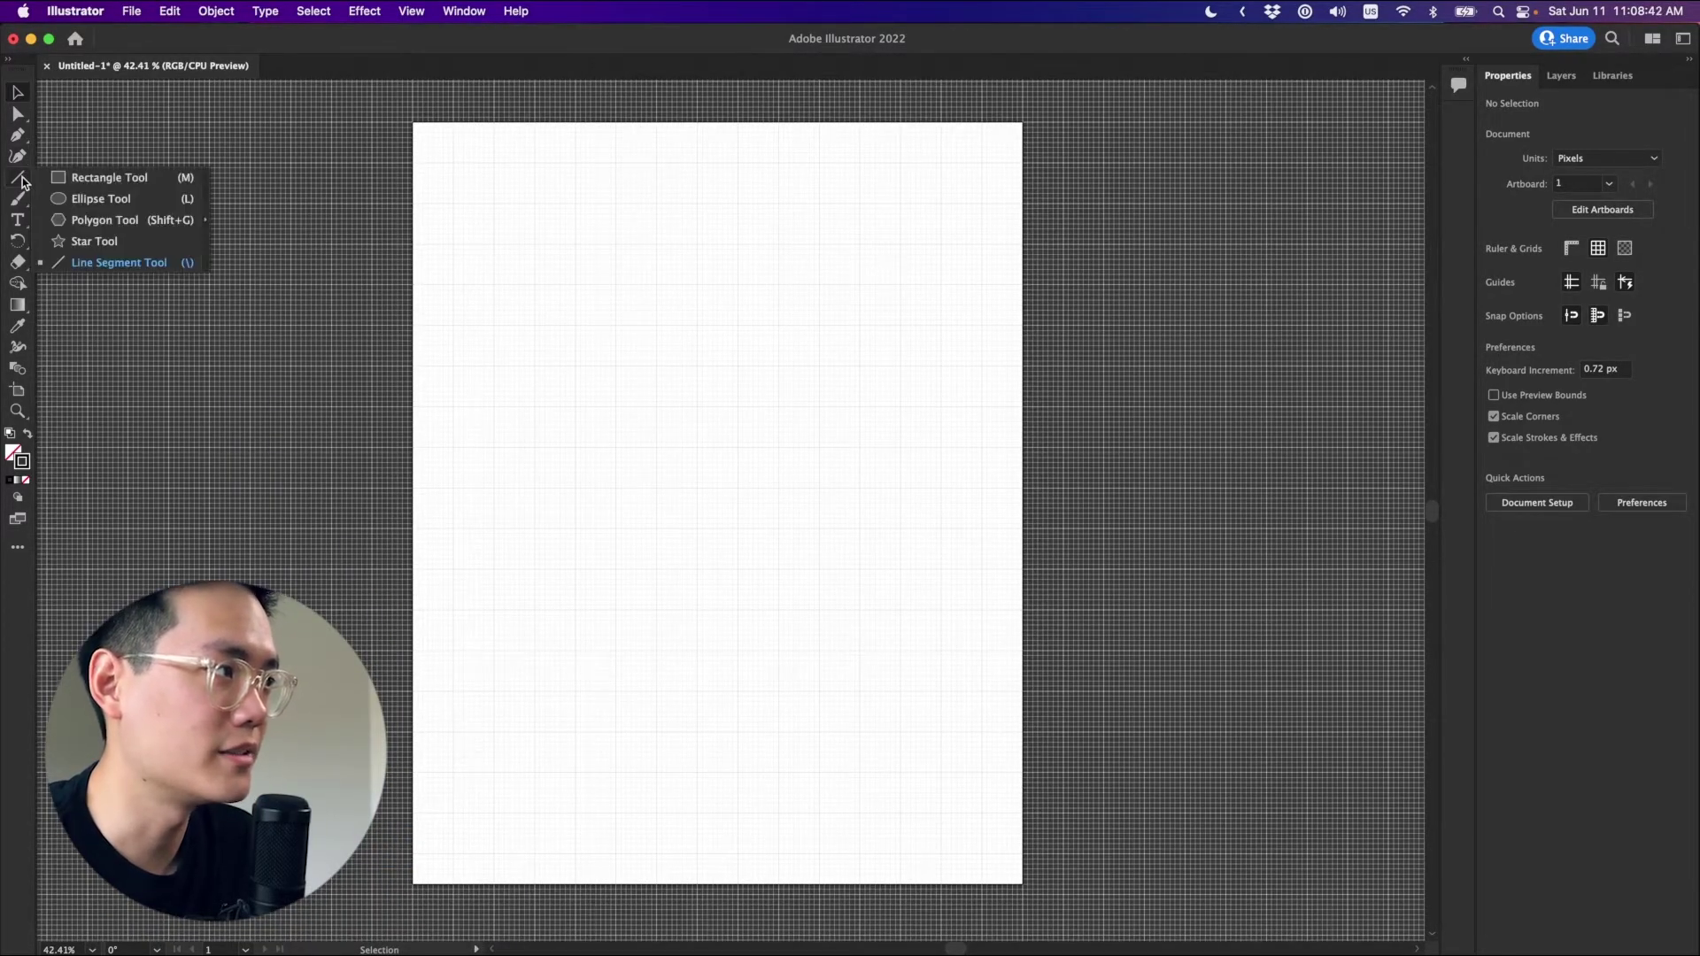
pyautogui.click(147, 262)
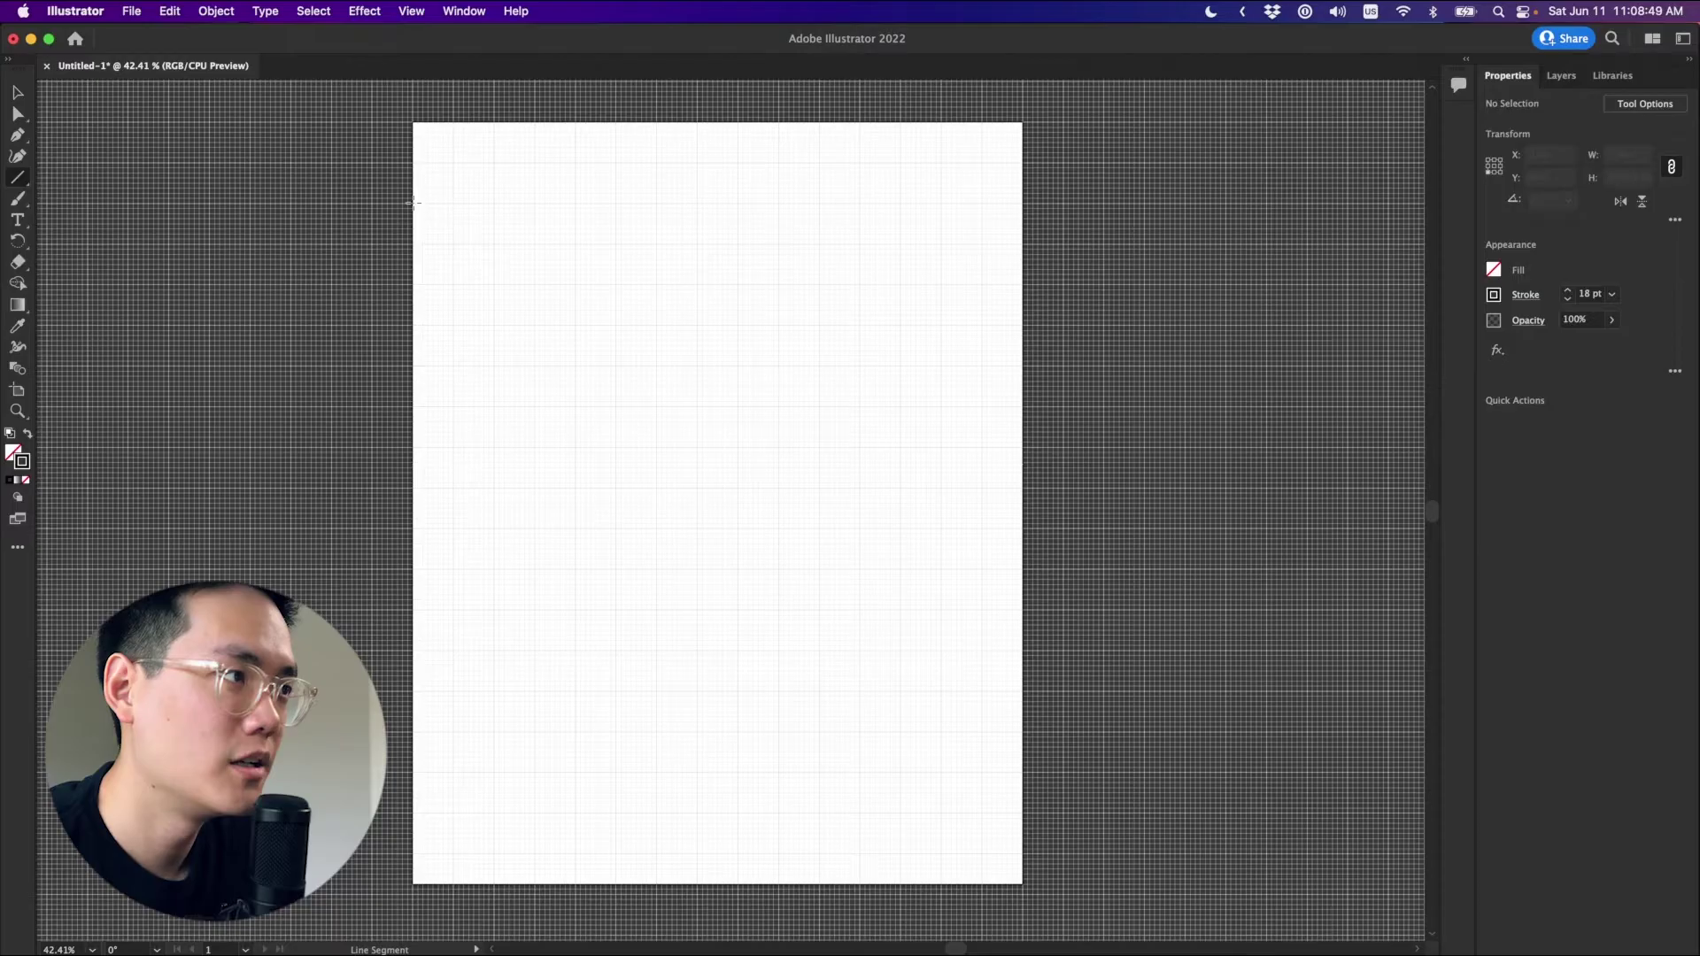
pyautogui.moveTo(411, 202); pyautogui.dragTo(1023, 202)
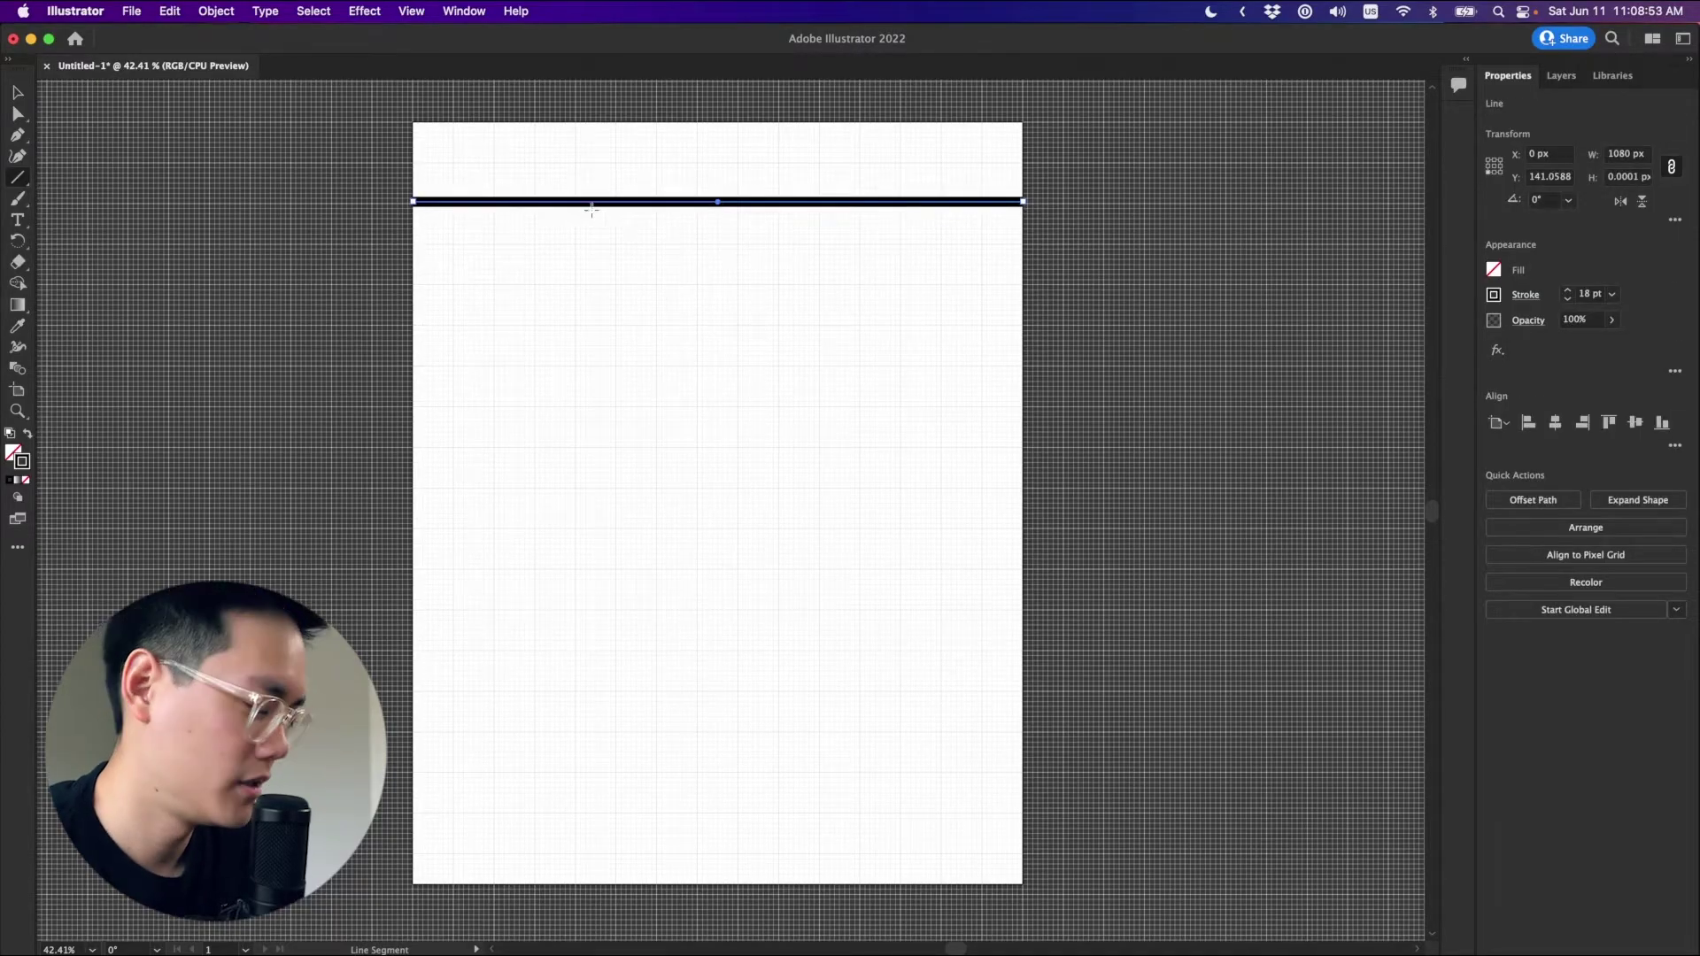
pyautogui.press('v')
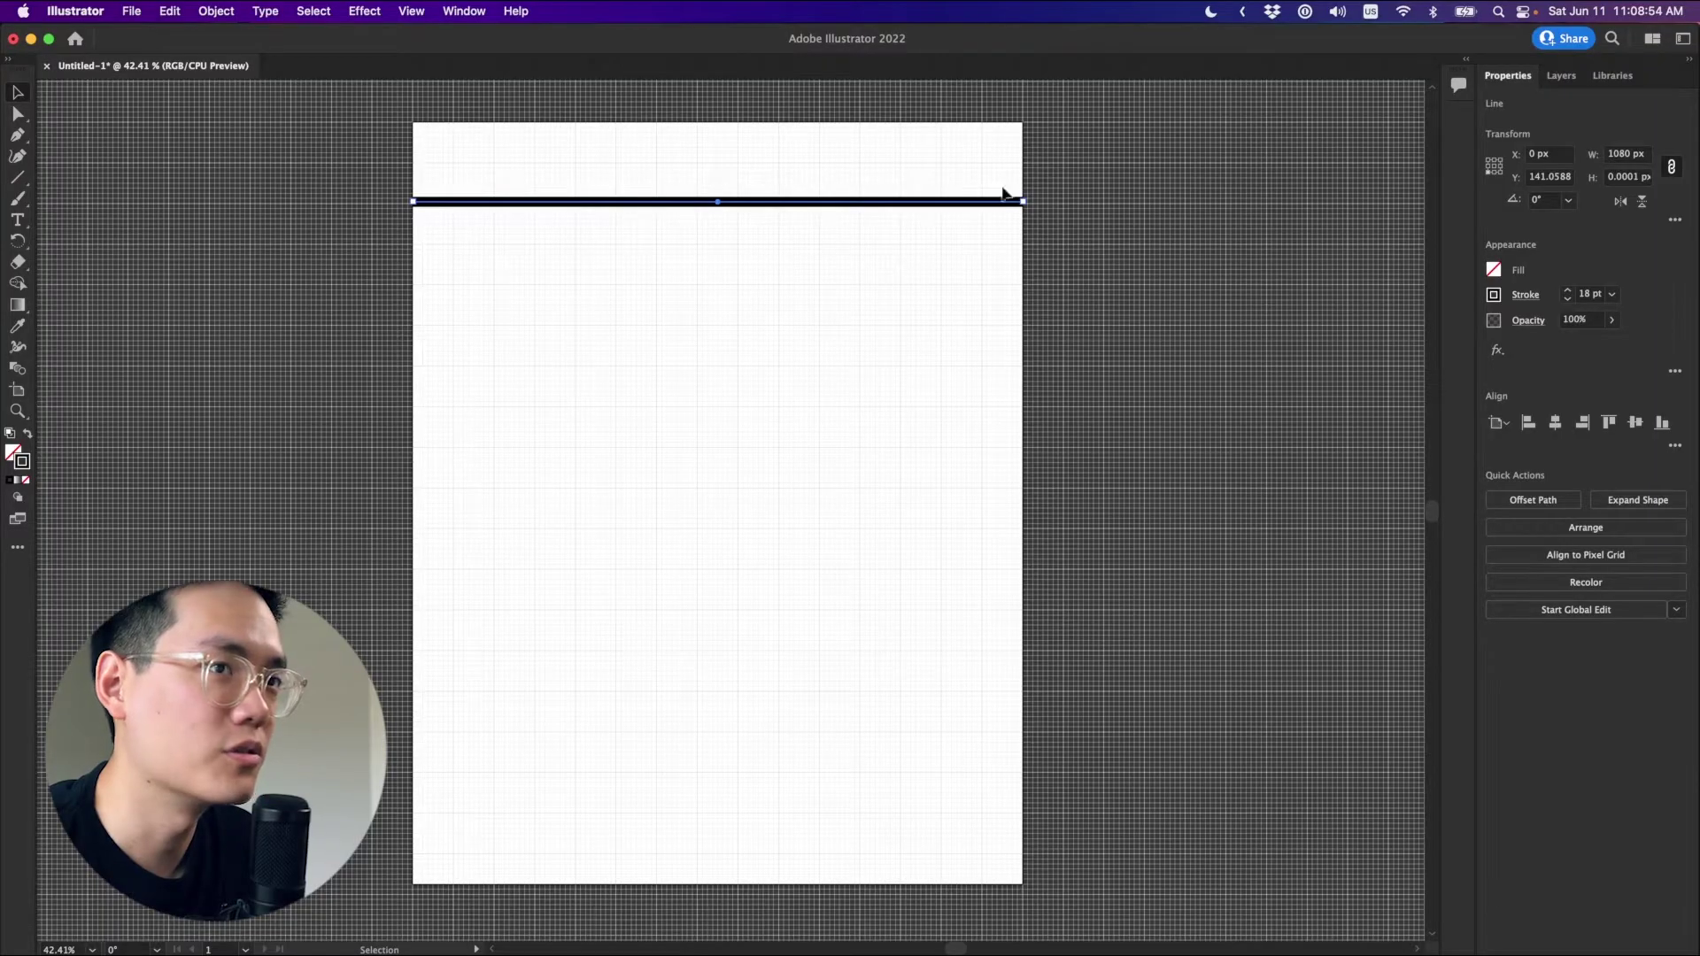
pyautogui.click(1584, 294)
pyautogui.press('Return')
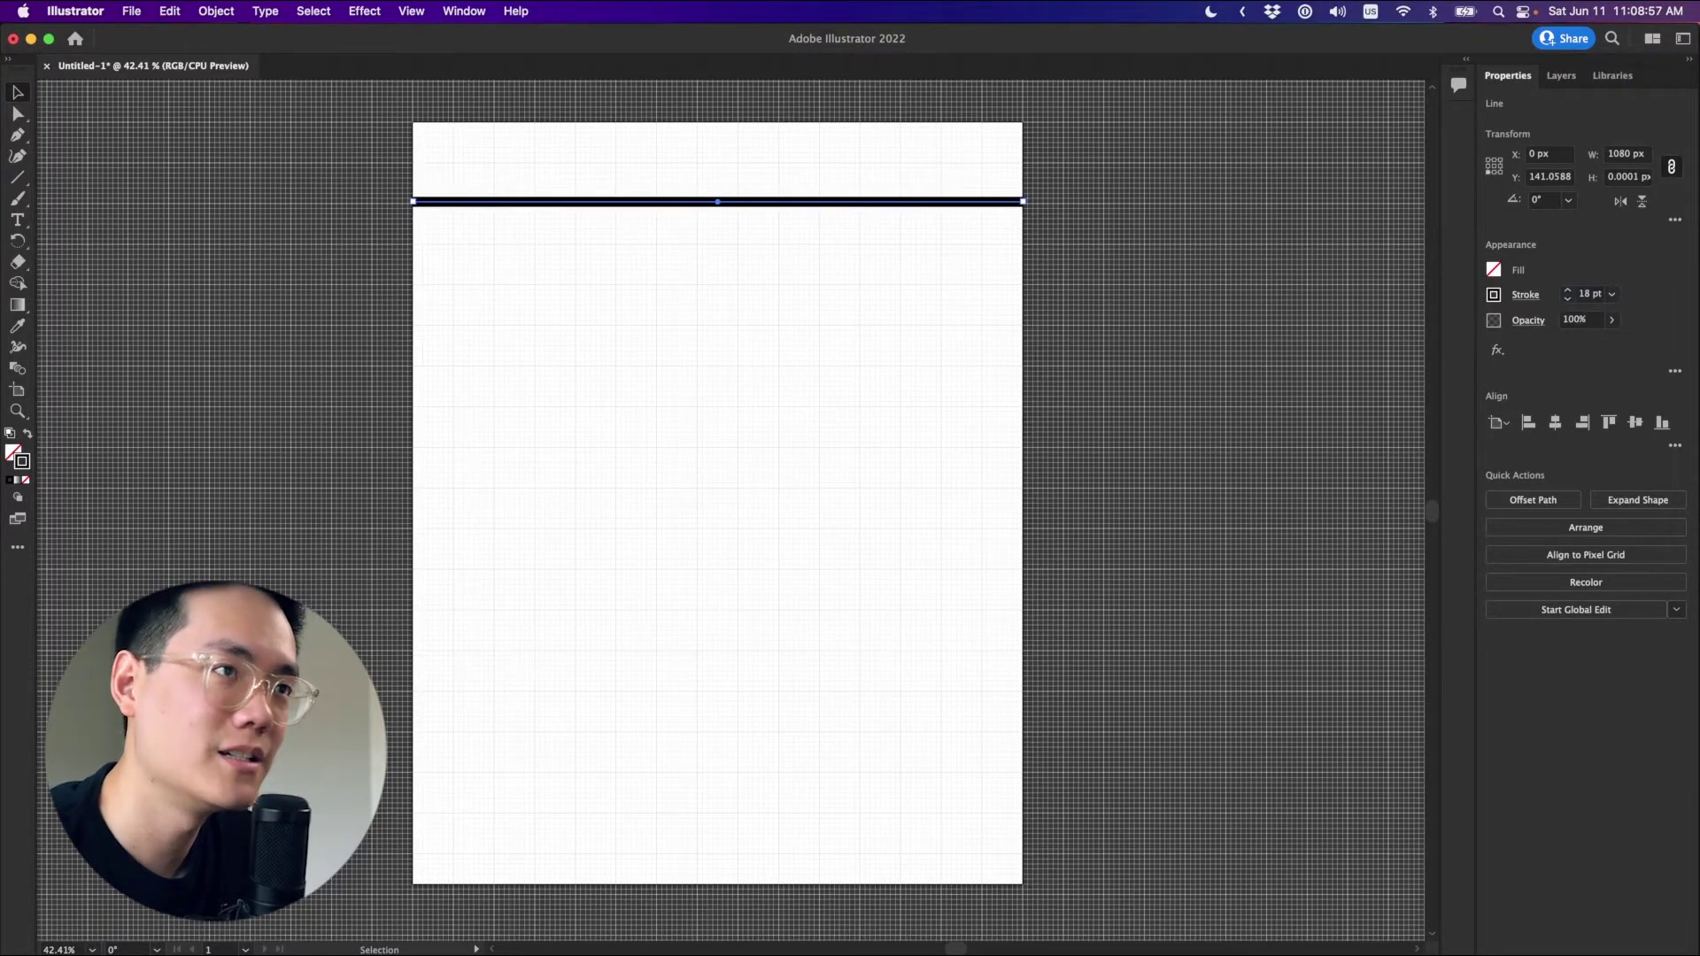
# Move the horizontal line down along the grid to Y 216 px.
pyautogui.scroll(5, 683, 153)
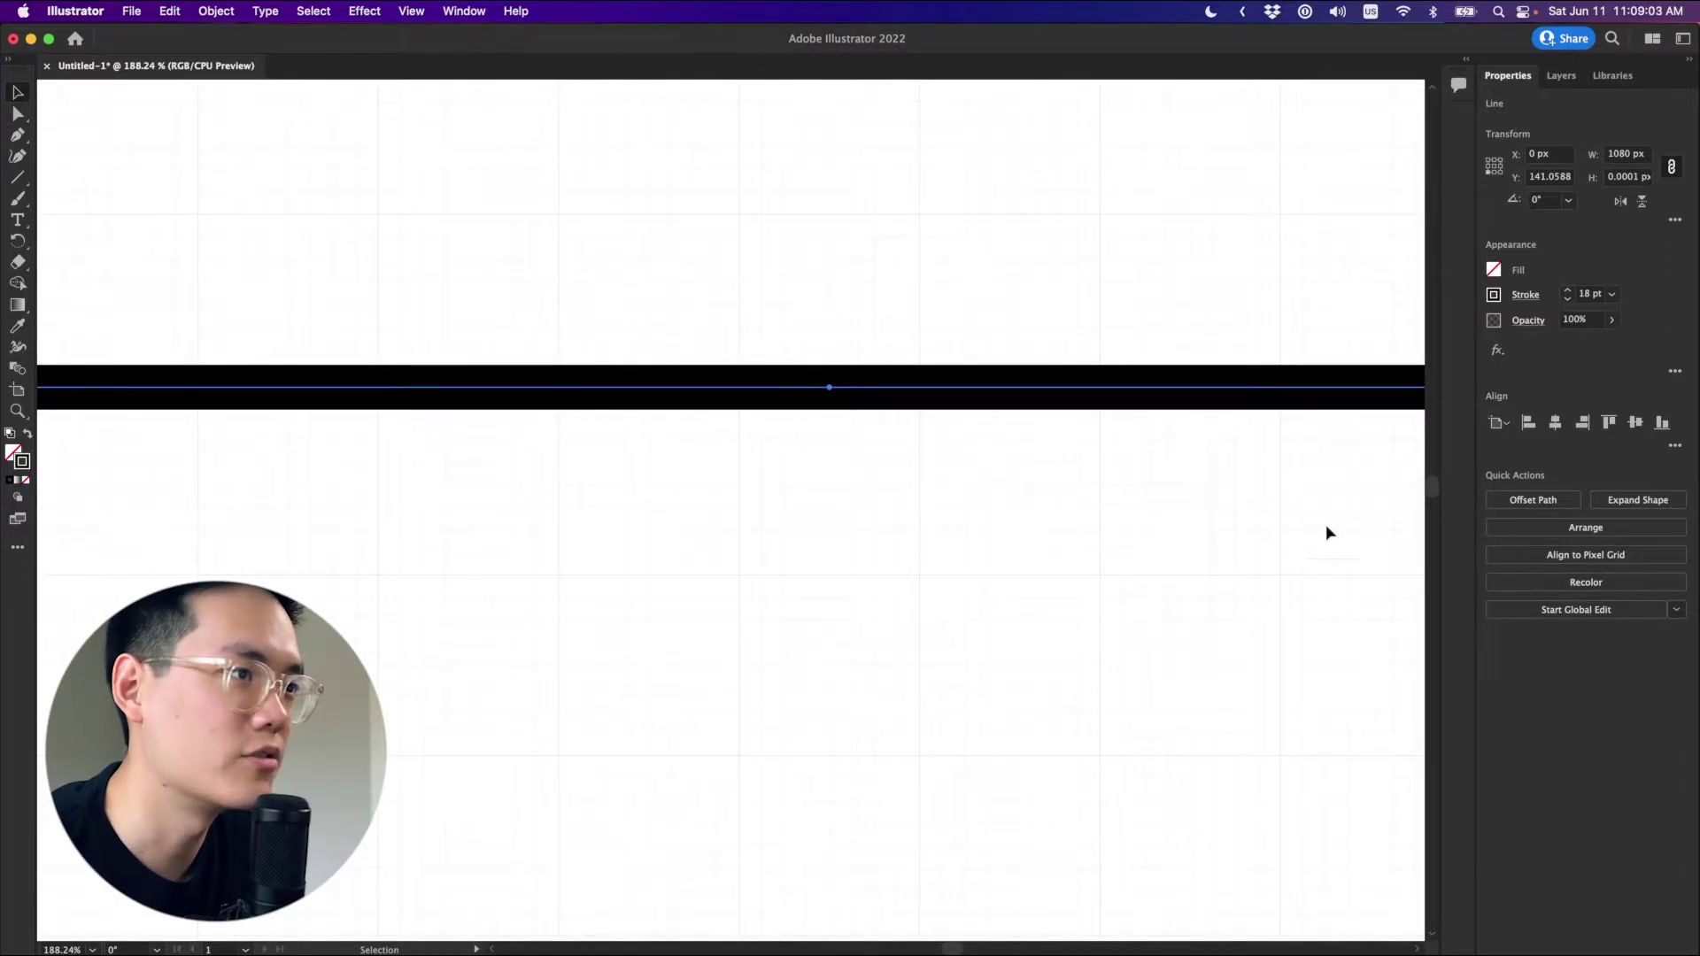
pyautogui.moveTo(880, 391); pyautogui.dragTo(862, 576)
pyautogui.click(879, 478)
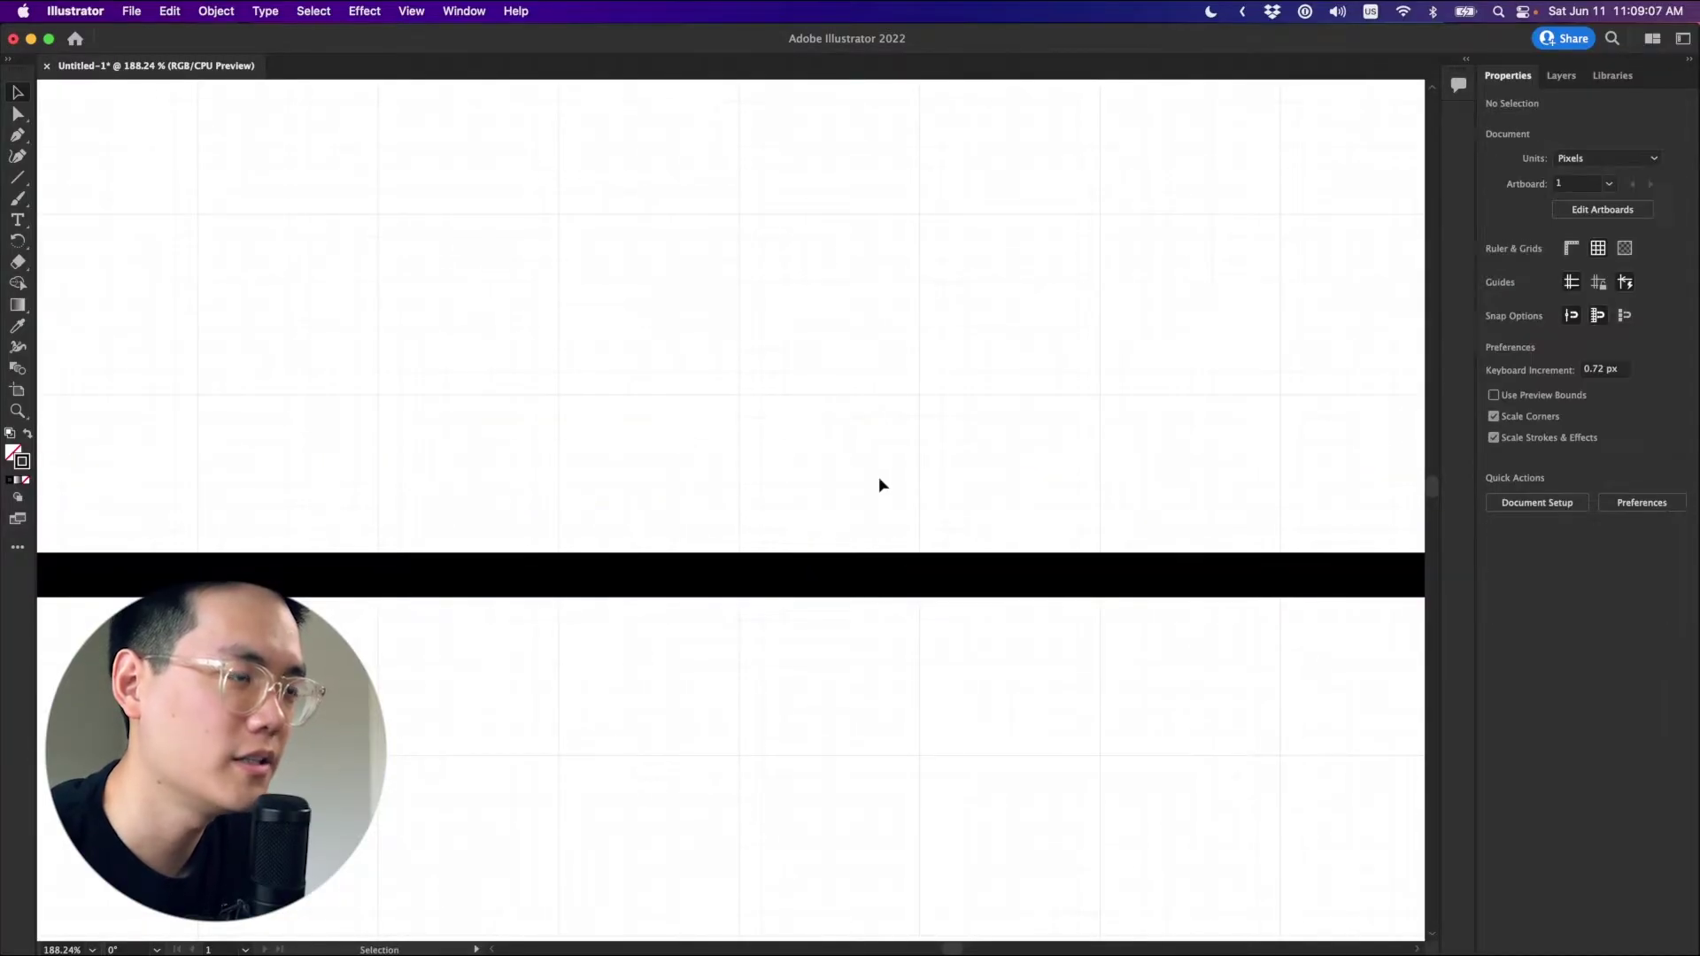
pyautogui.moveTo(878, 478); pyautogui.dragTo(908, 354)
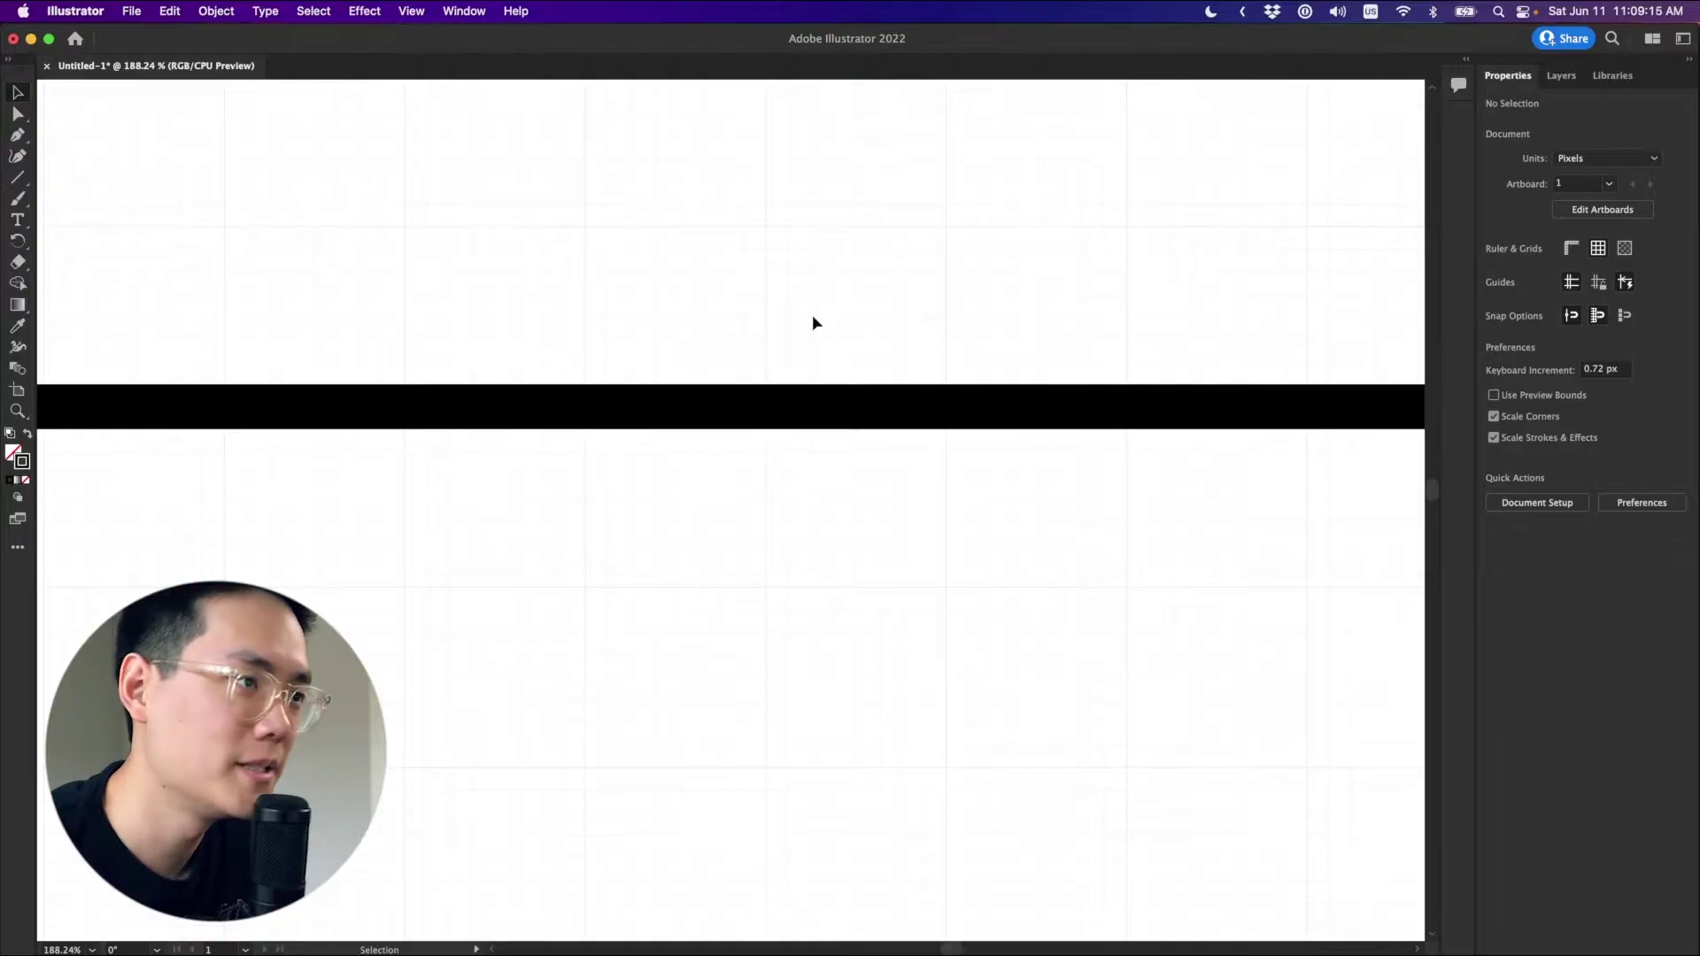
pyautogui.click(809, 413)
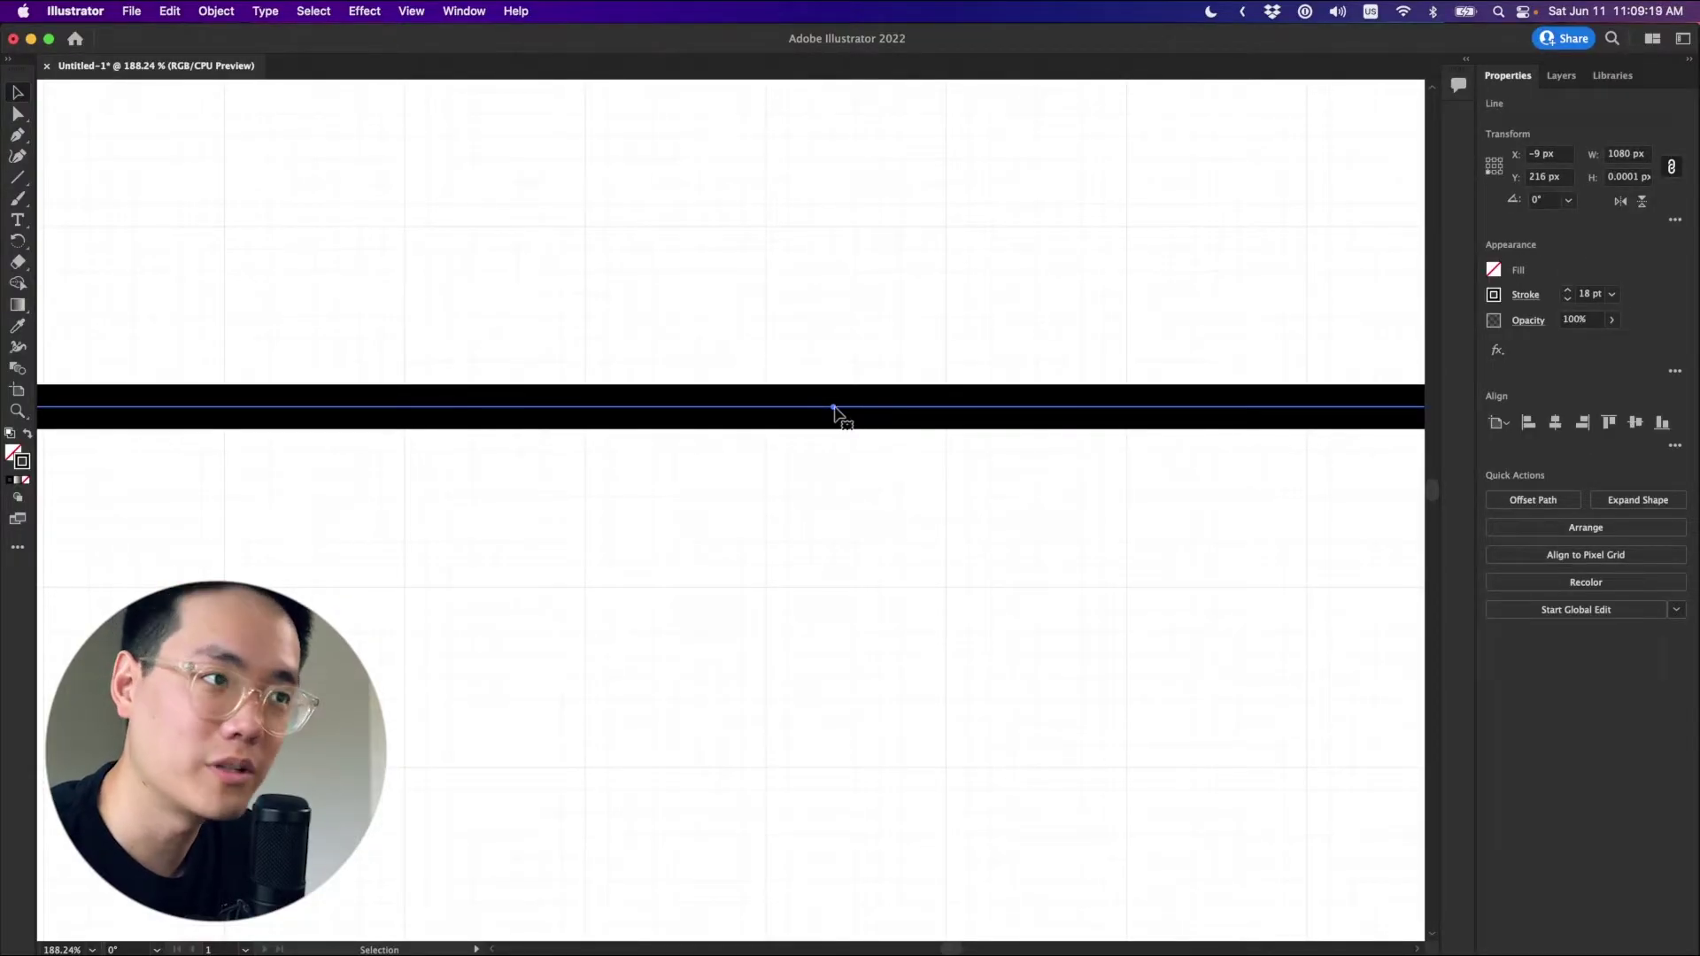
pyautogui.moveTo(833, 408); pyautogui.dragTo(830, 459)
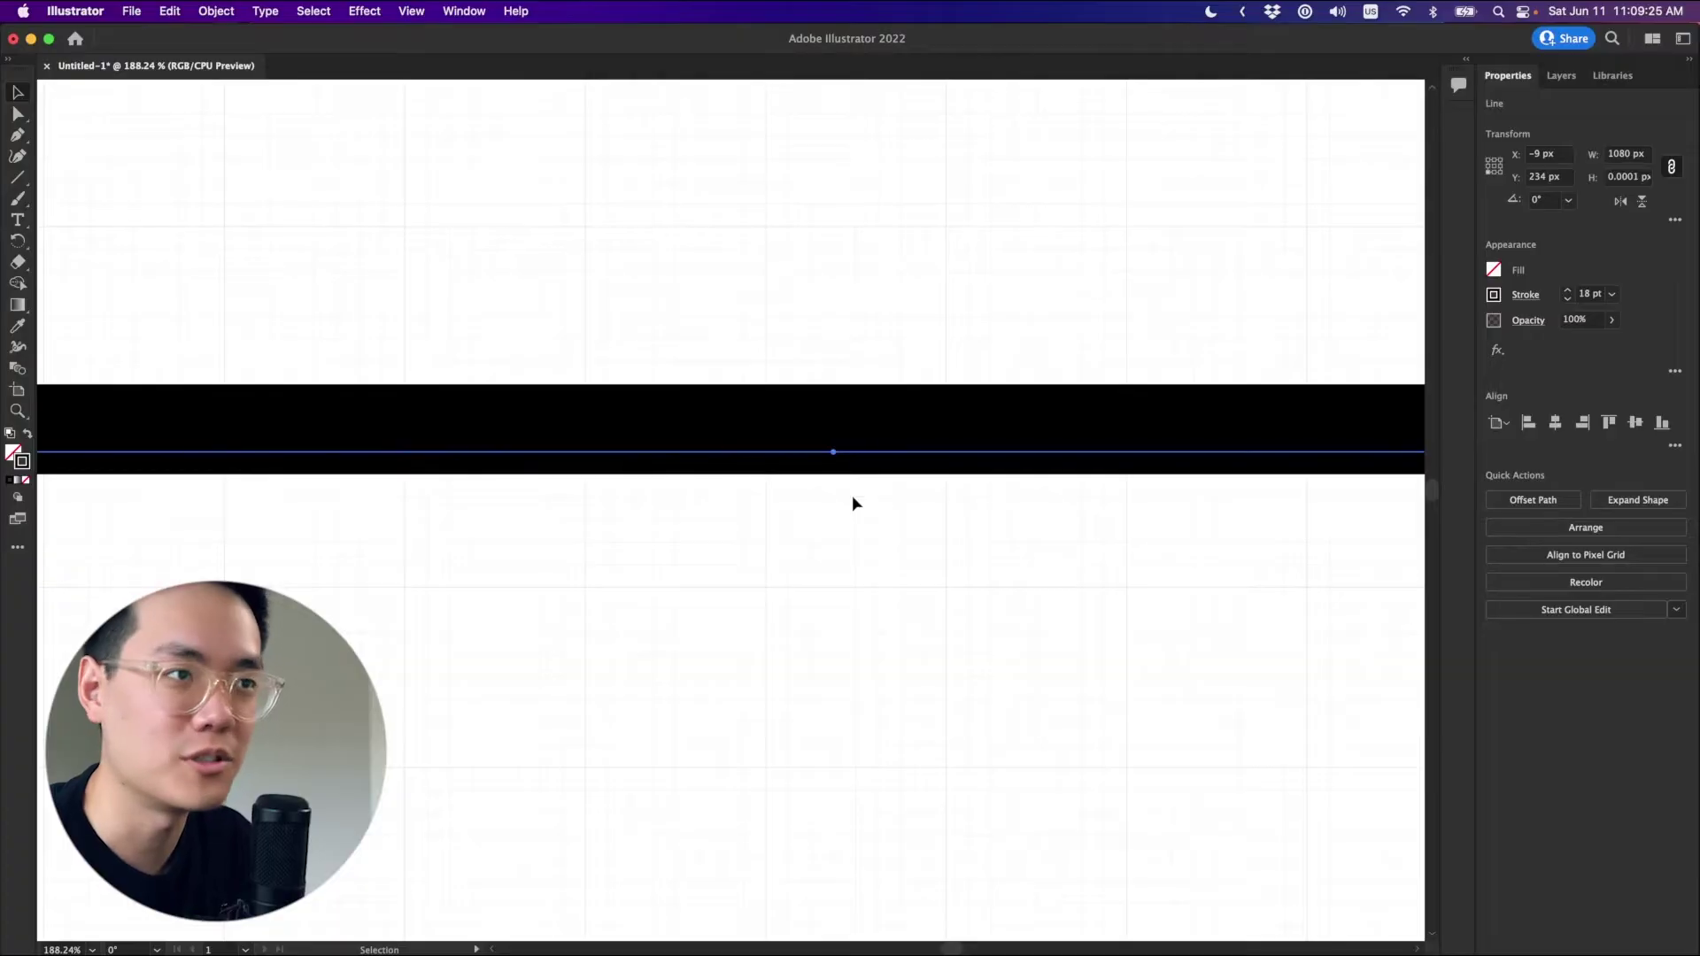
pyautogui.press('cmd+z')
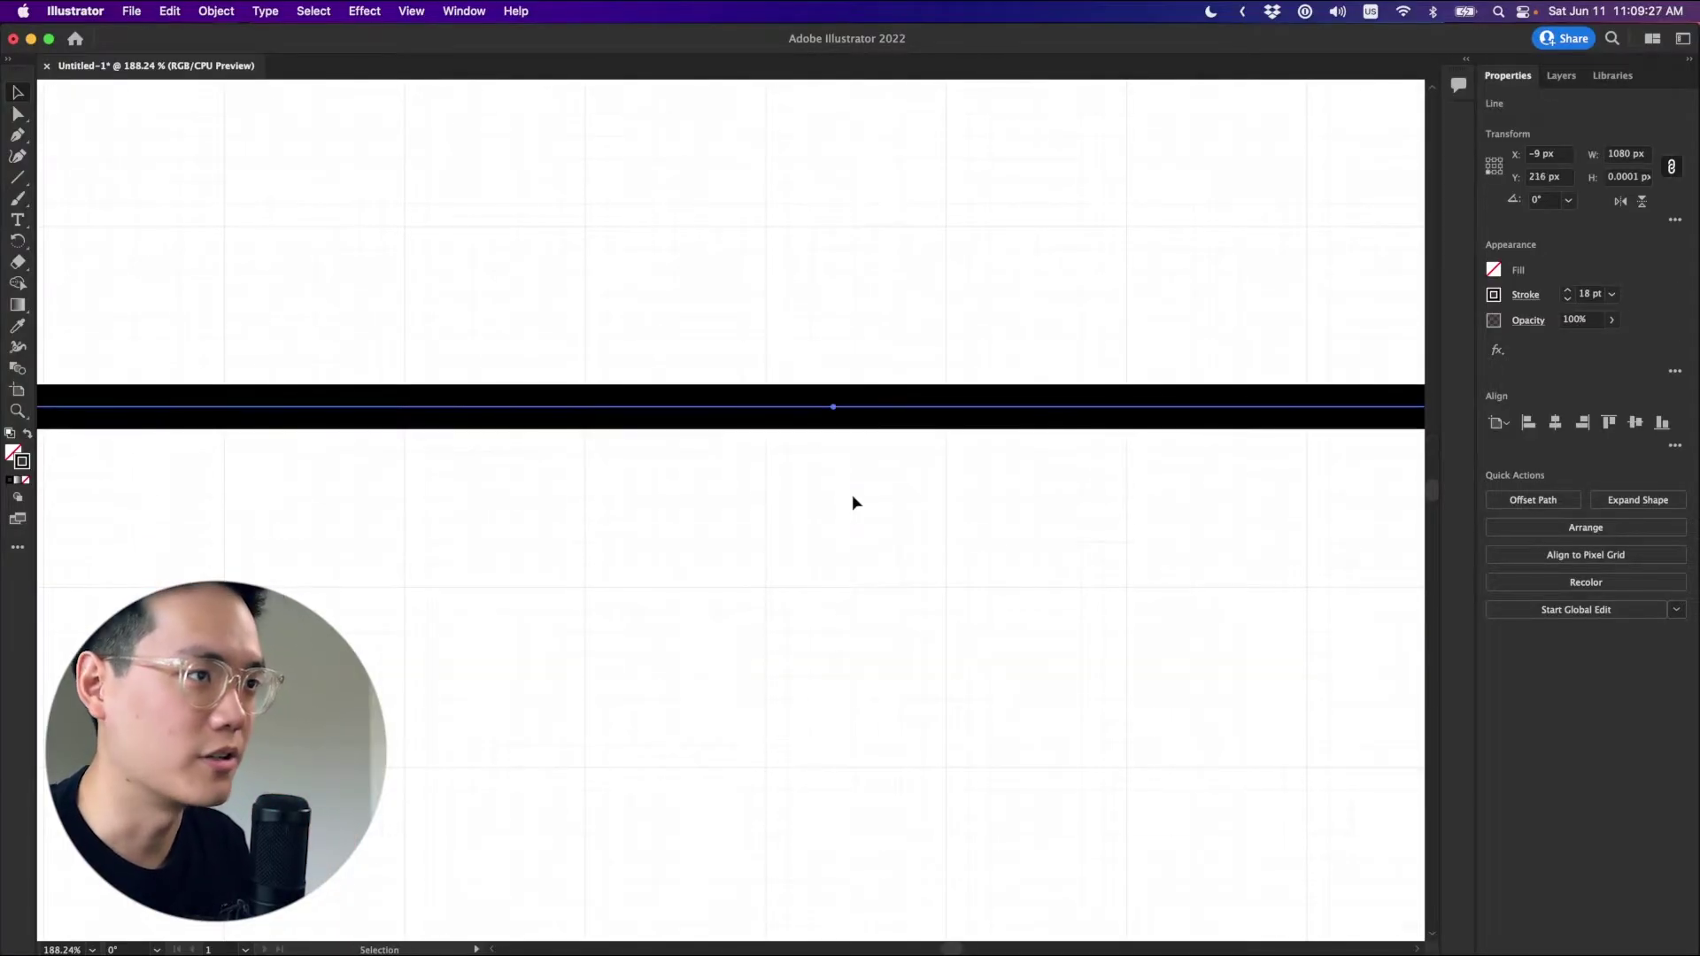
pyautogui.click(852, 498)
# Duplicate the horizontal line directly beneath the original at Y 234 px so their edges meet.
pyautogui.click(835, 409)
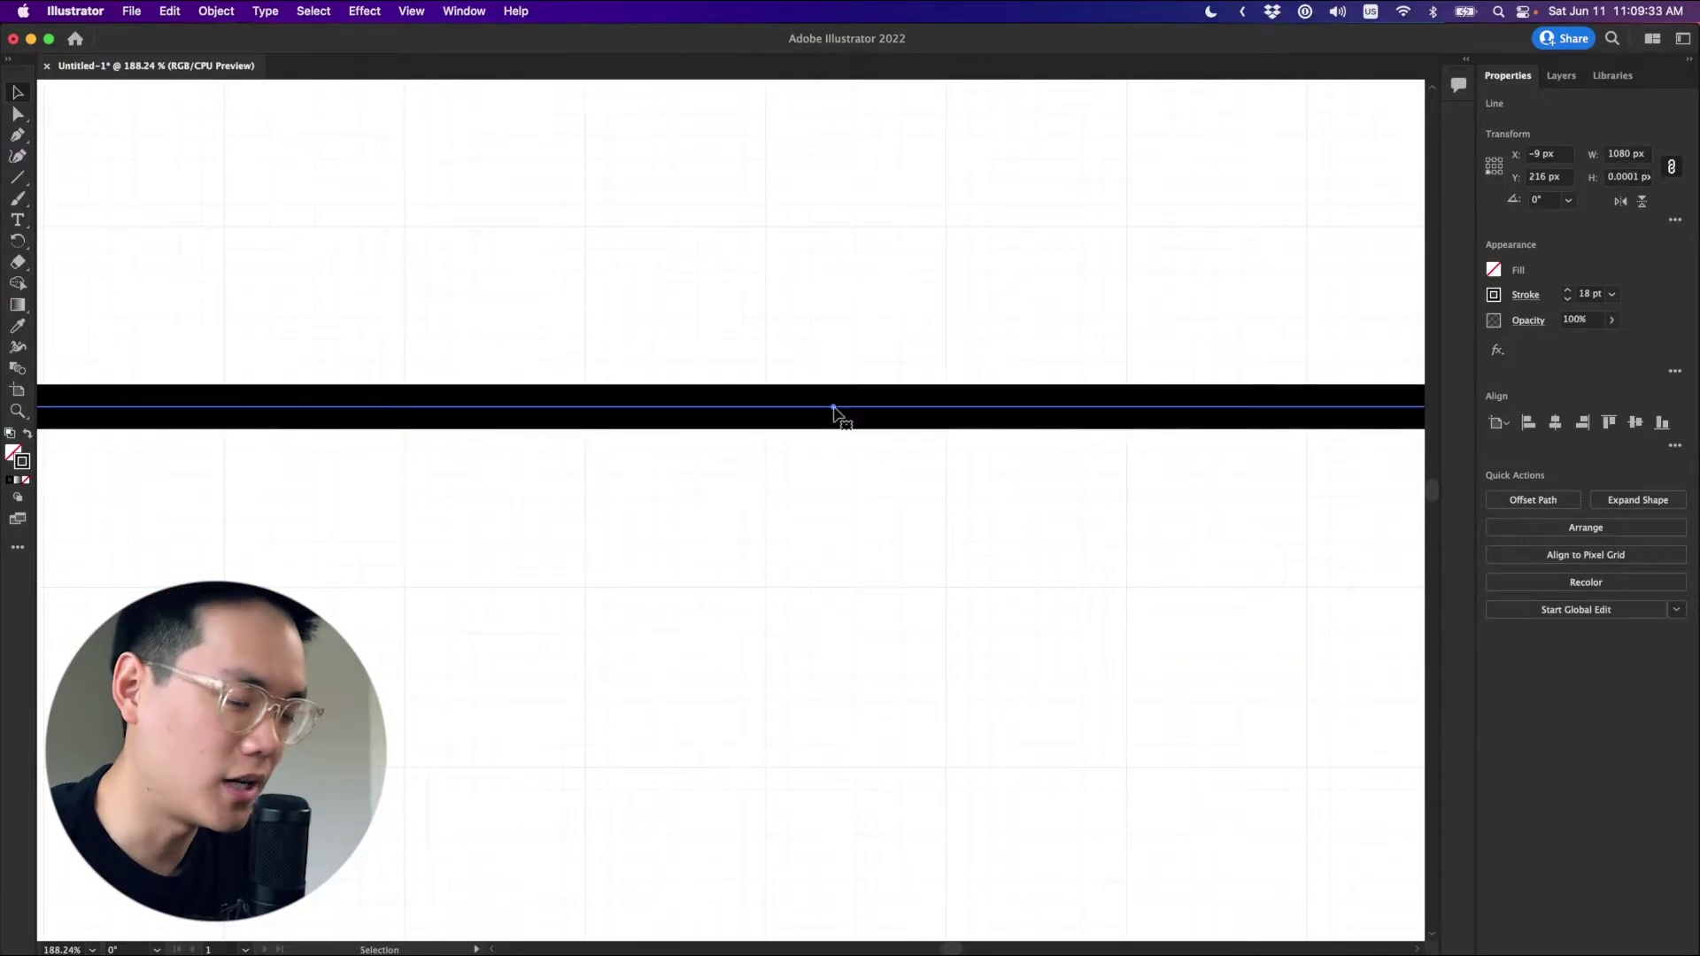
pyautogui.moveTo(833, 409); pyautogui.dragTo(832, 452)
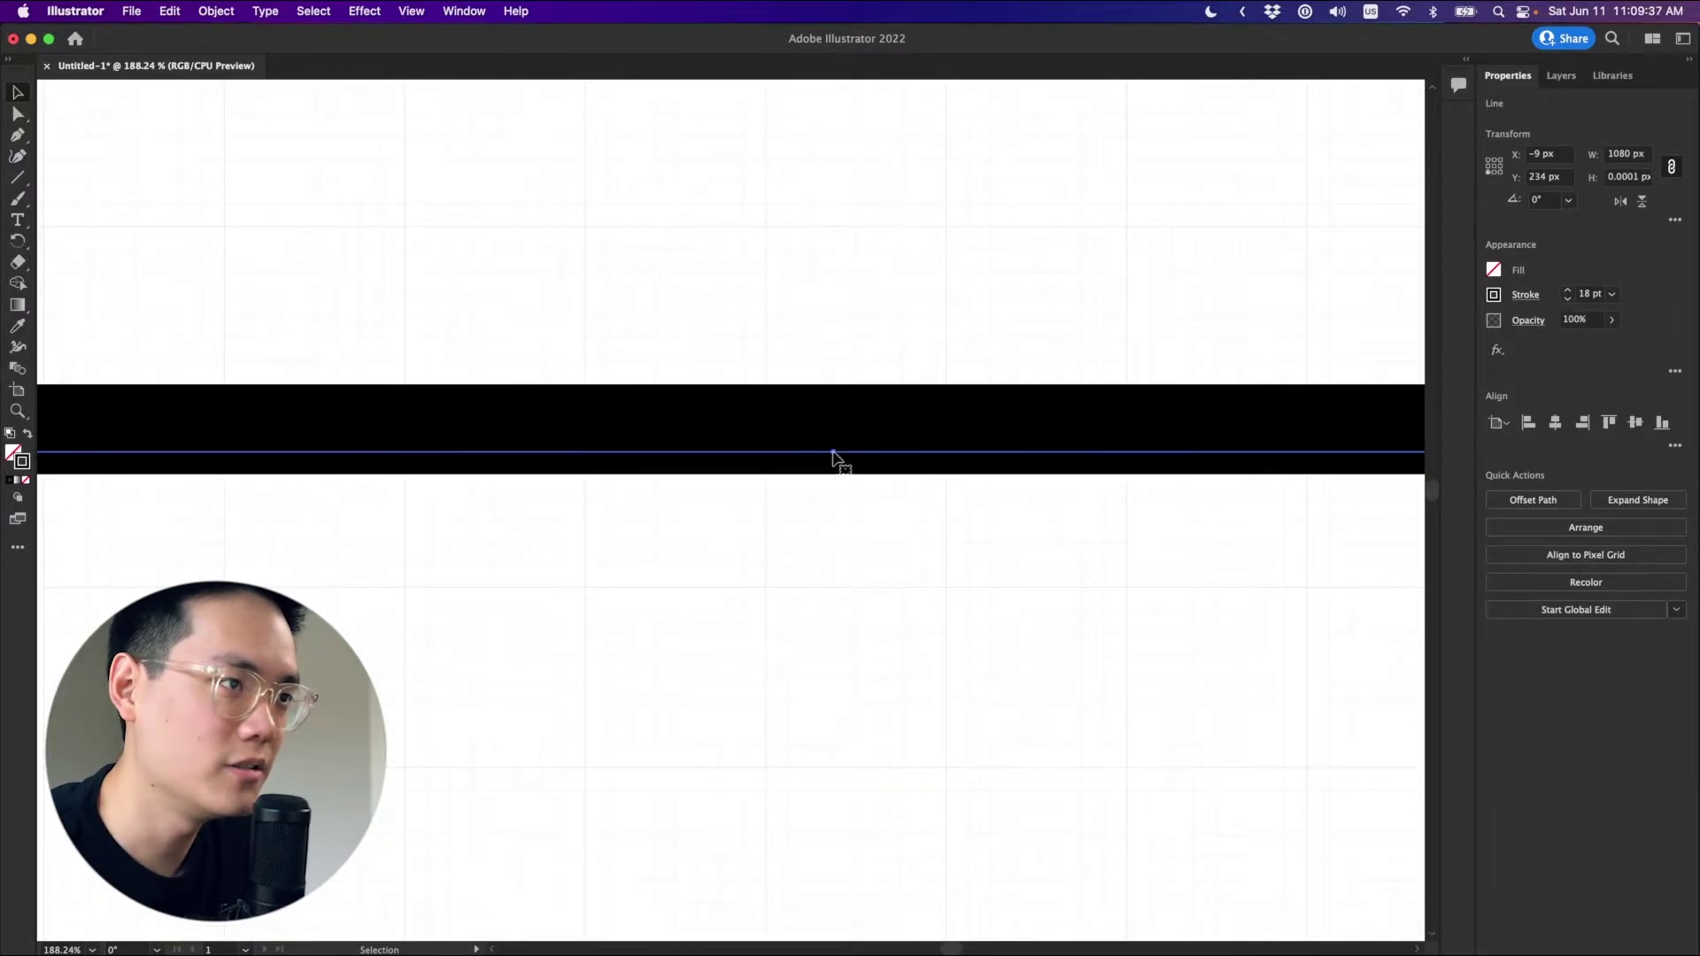
# Change the lower line's stroke colour from the swatches to white.
pyautogui.click(862, 529)
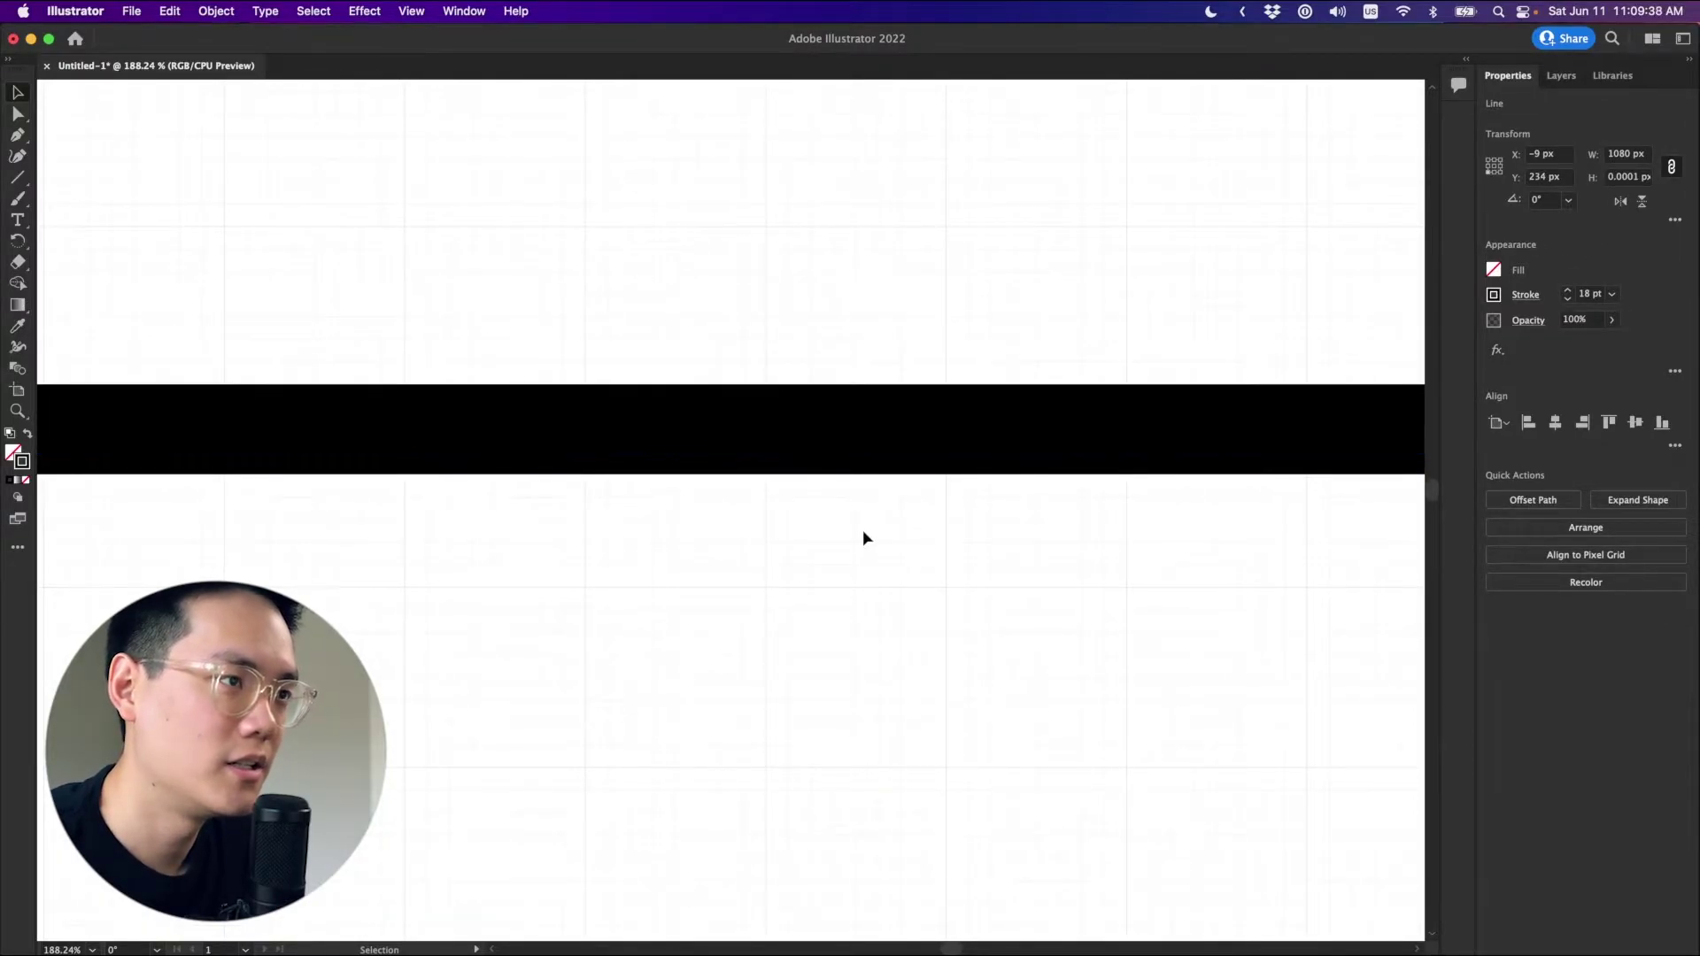
pyautogui.click(839, 451)
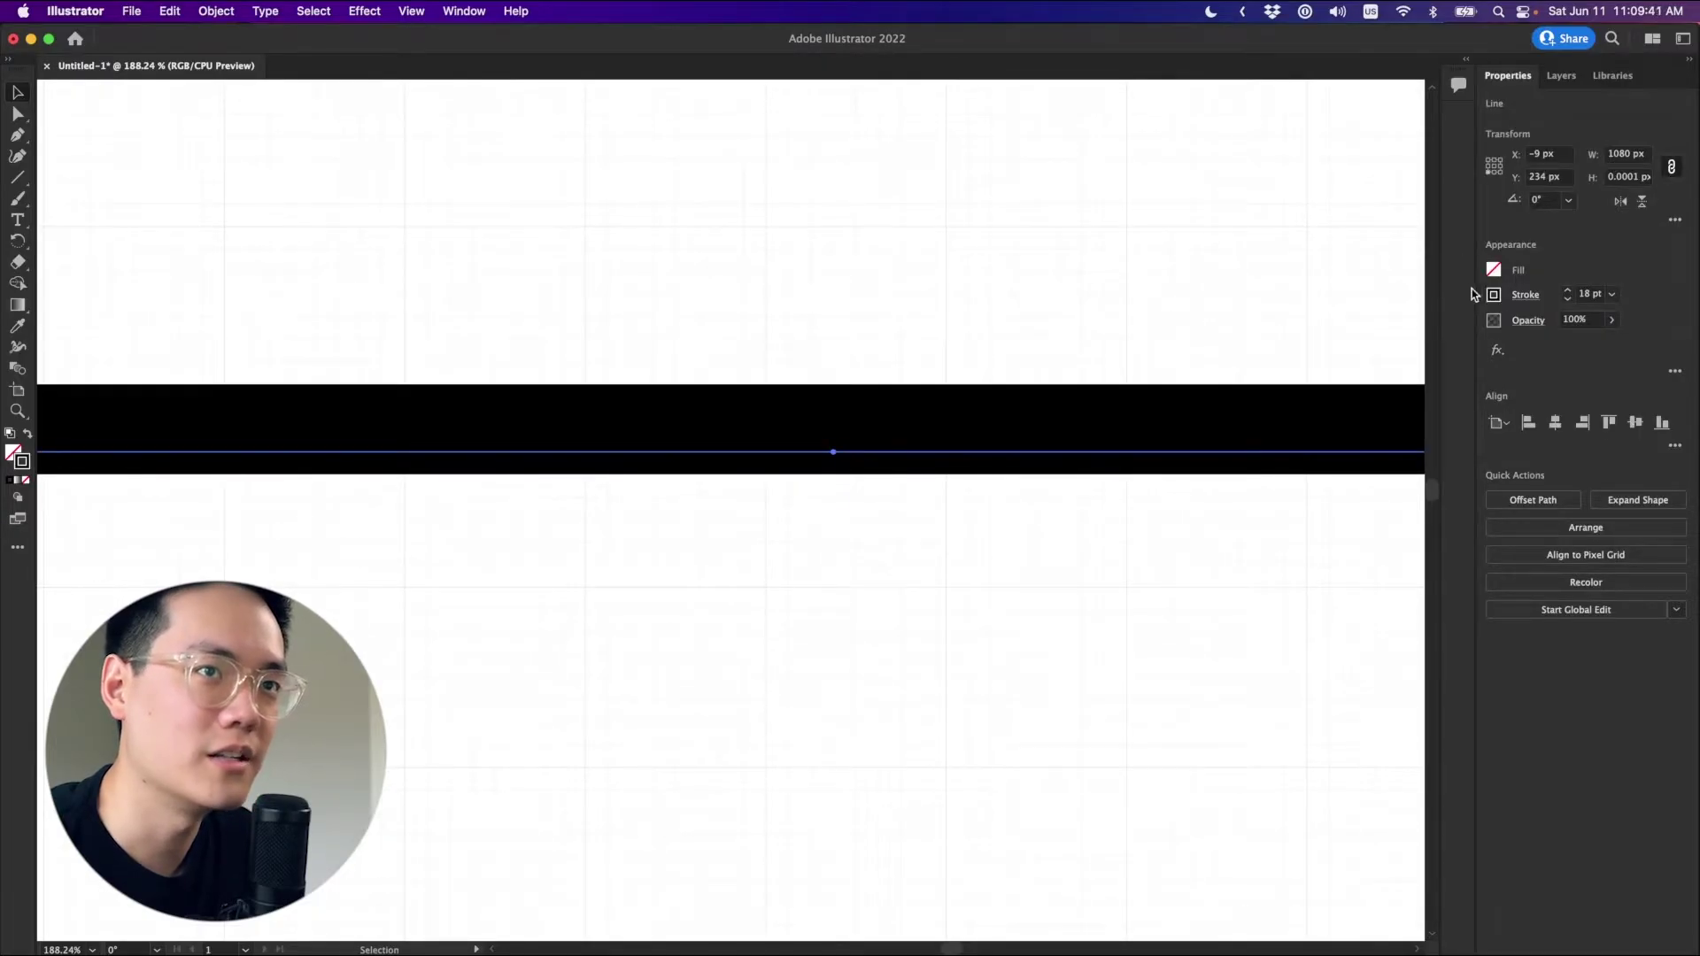
pyautogui.click(1494, 295)
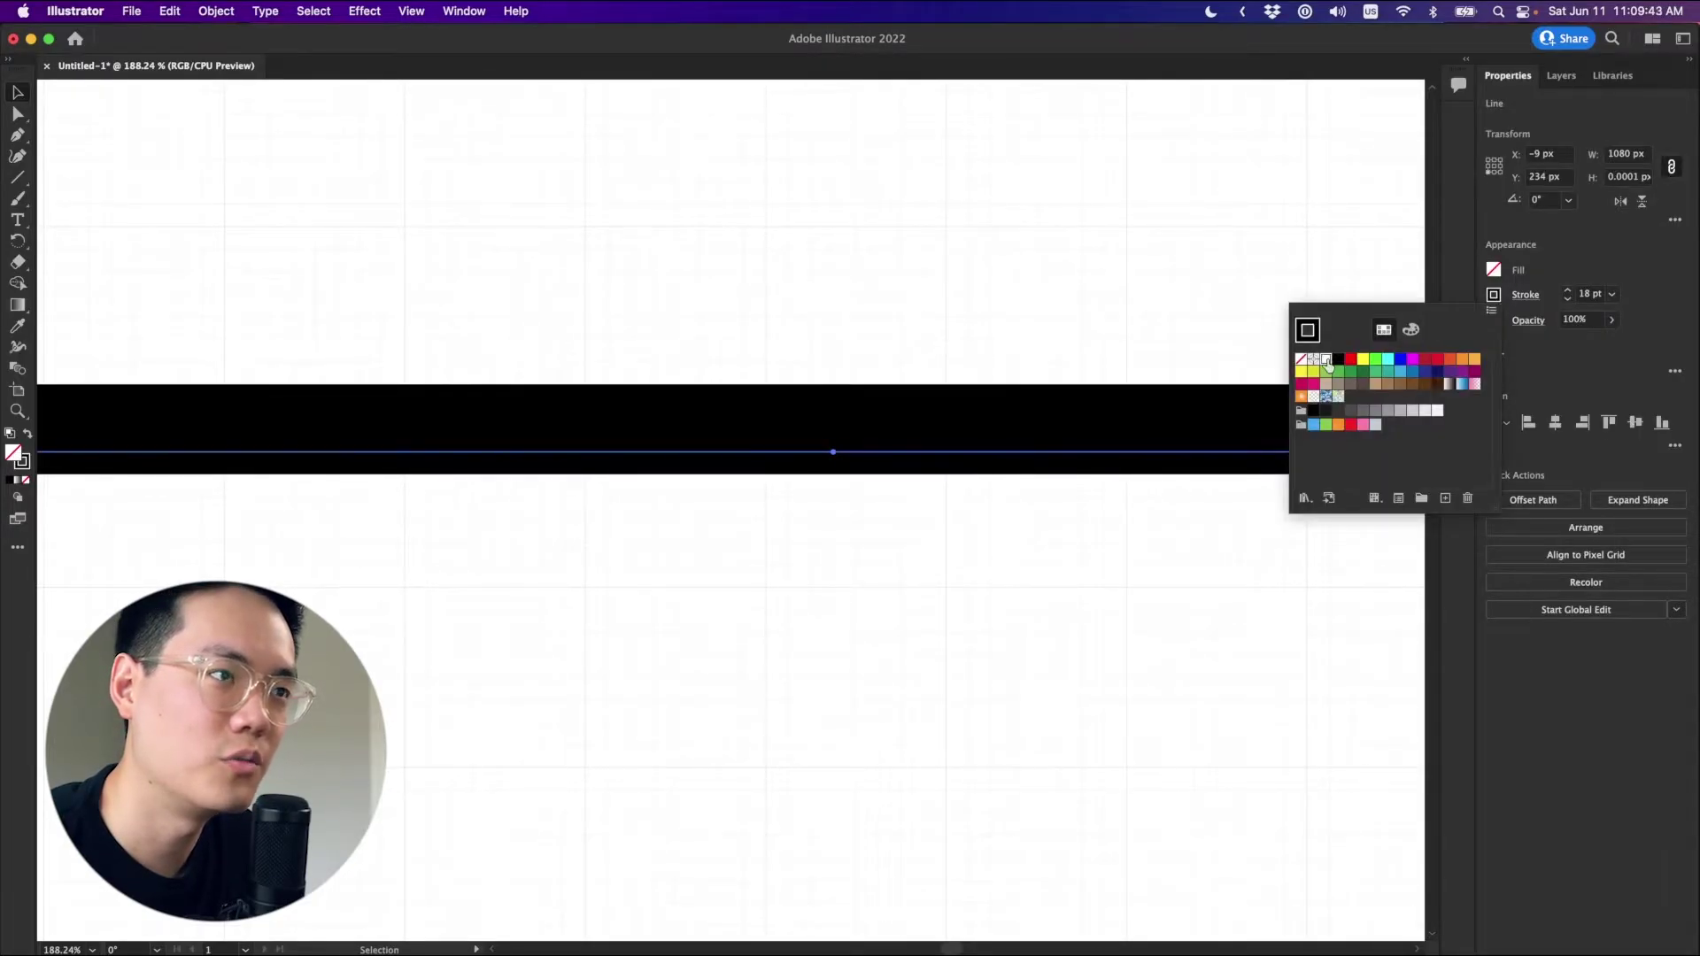
pyautogui.click(1327, 363)
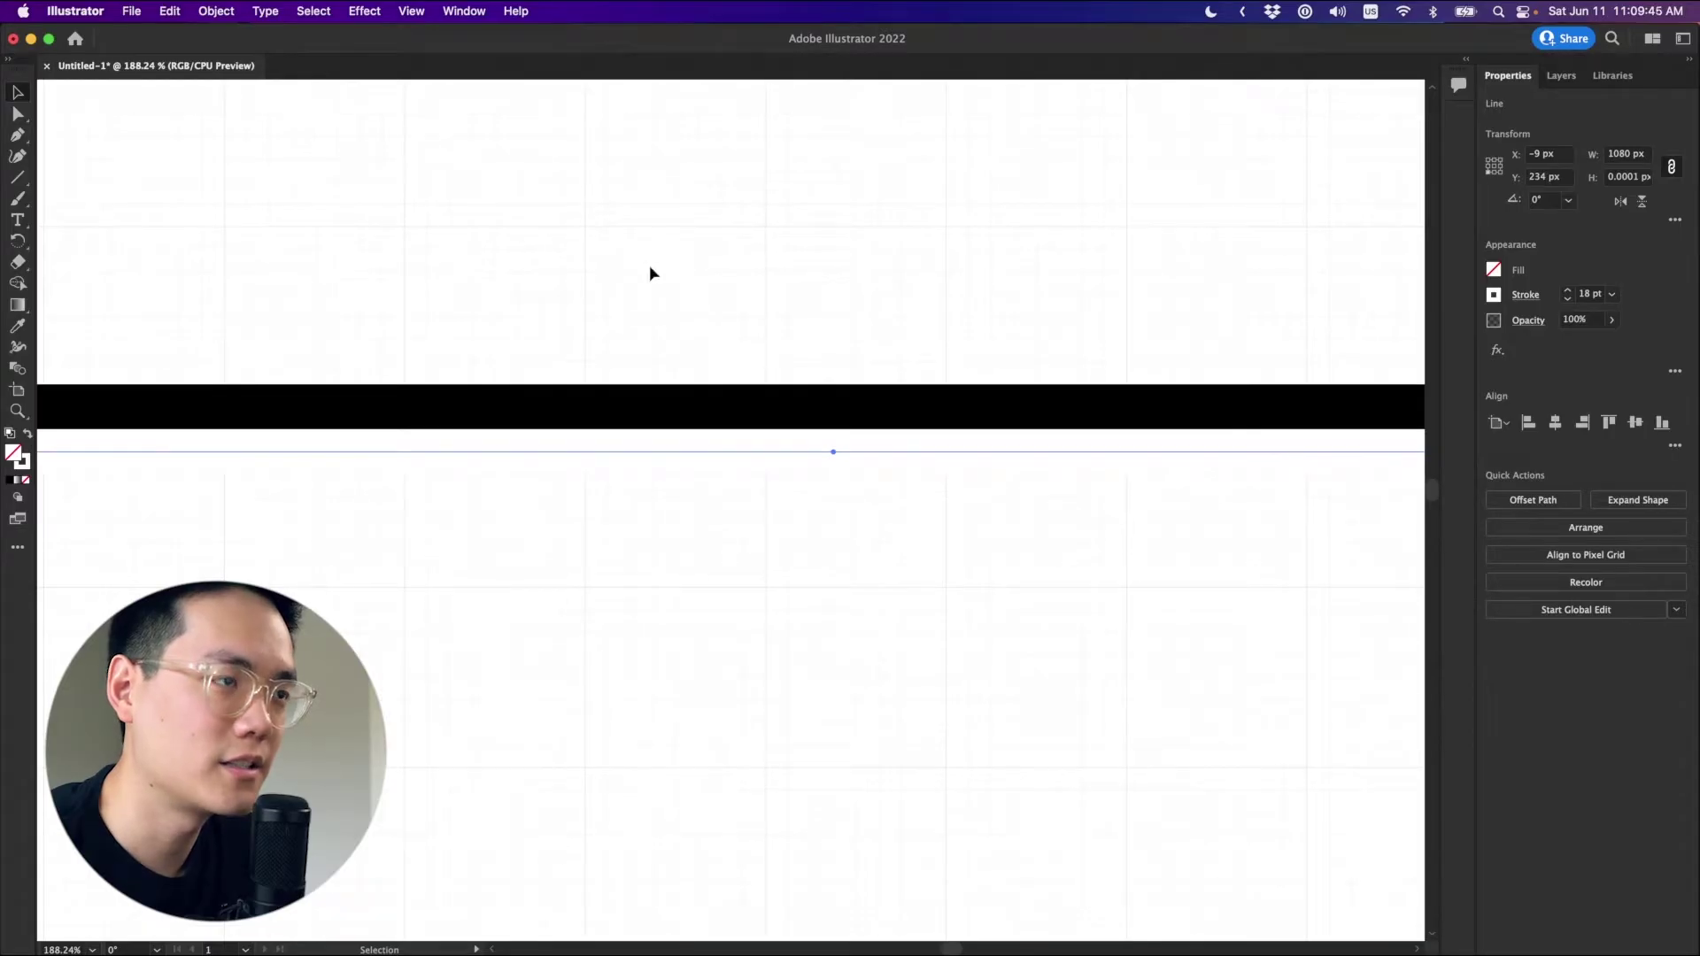
# Duplicate the black and white line pair directly beneath itself at Y 270 px, keeping the copy selected.
pyautogui.moveTo(639, 261); pyautogui.dragTo(1066, 752)
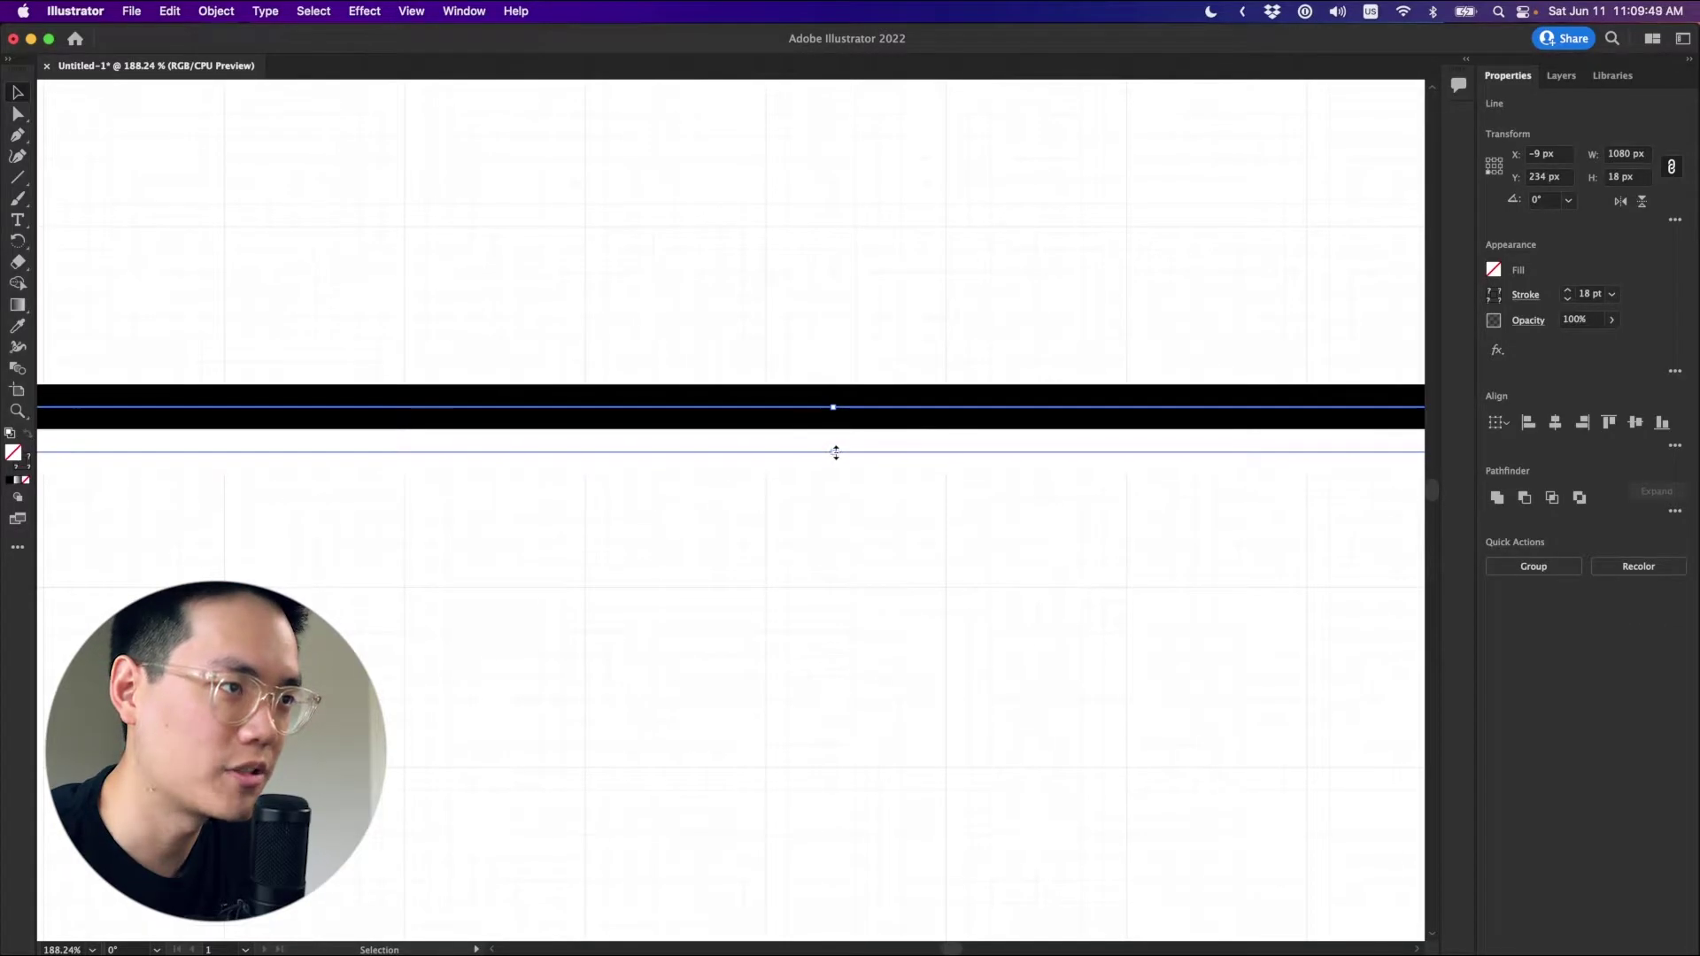
pyautogui.moveTo(834, 454); pyautogui.dragTo(869, 540)
pyautogui.click(927, 666)
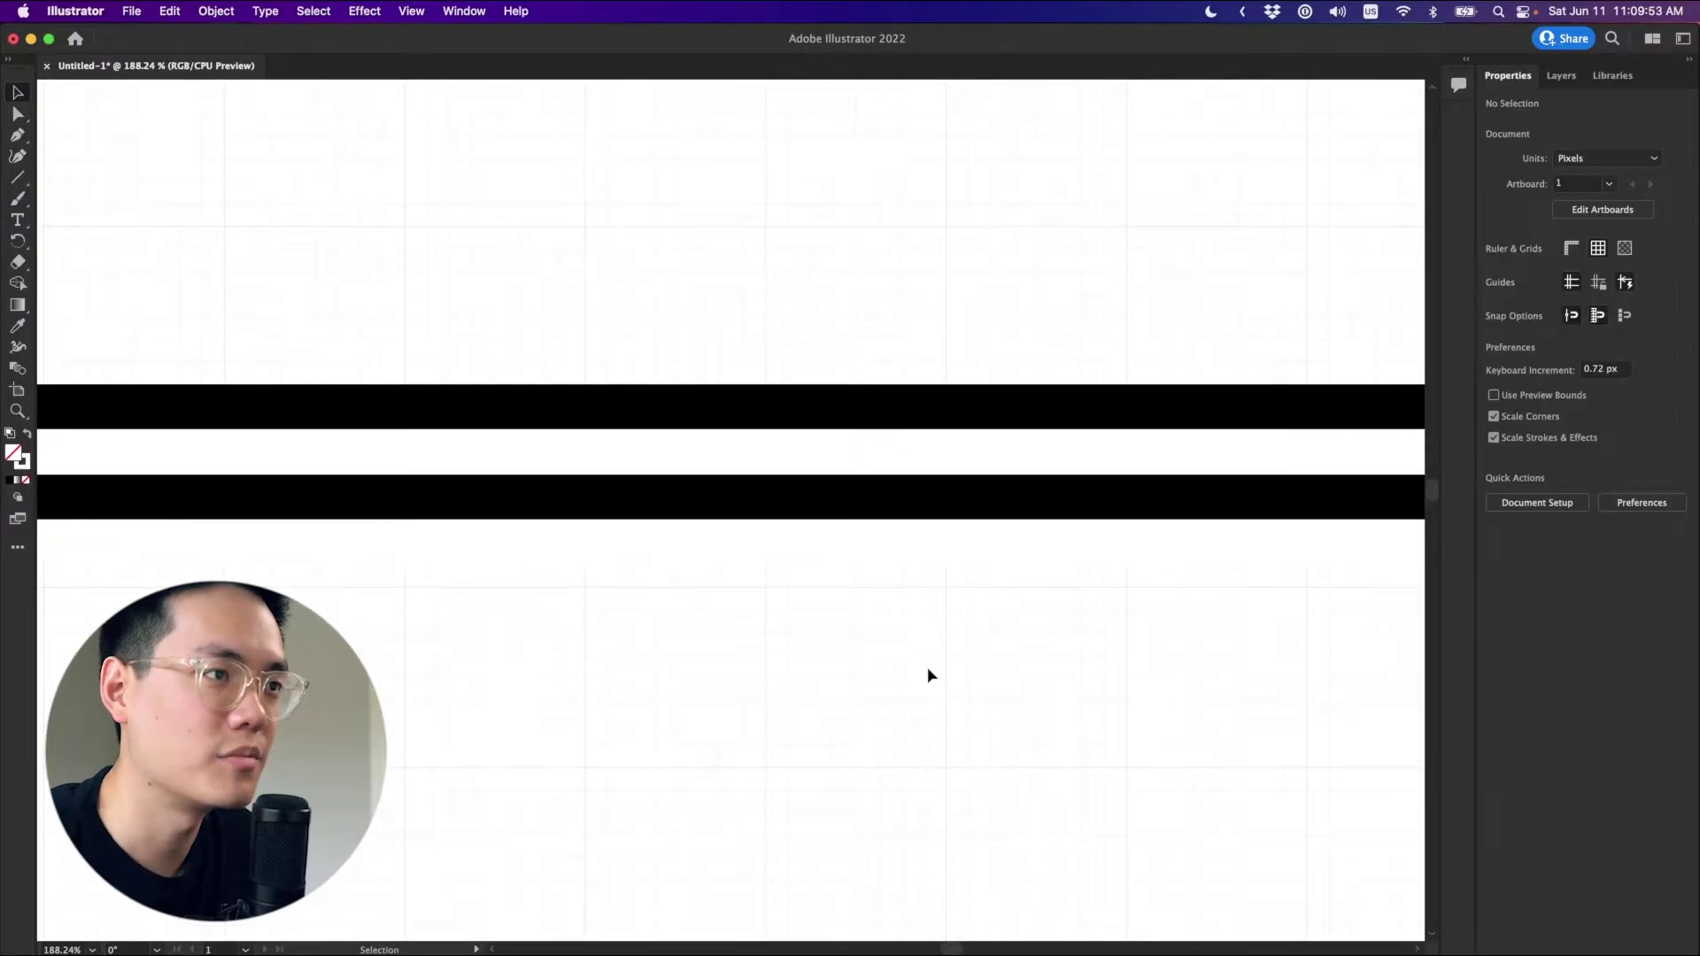
pyautogui.press('super+z')
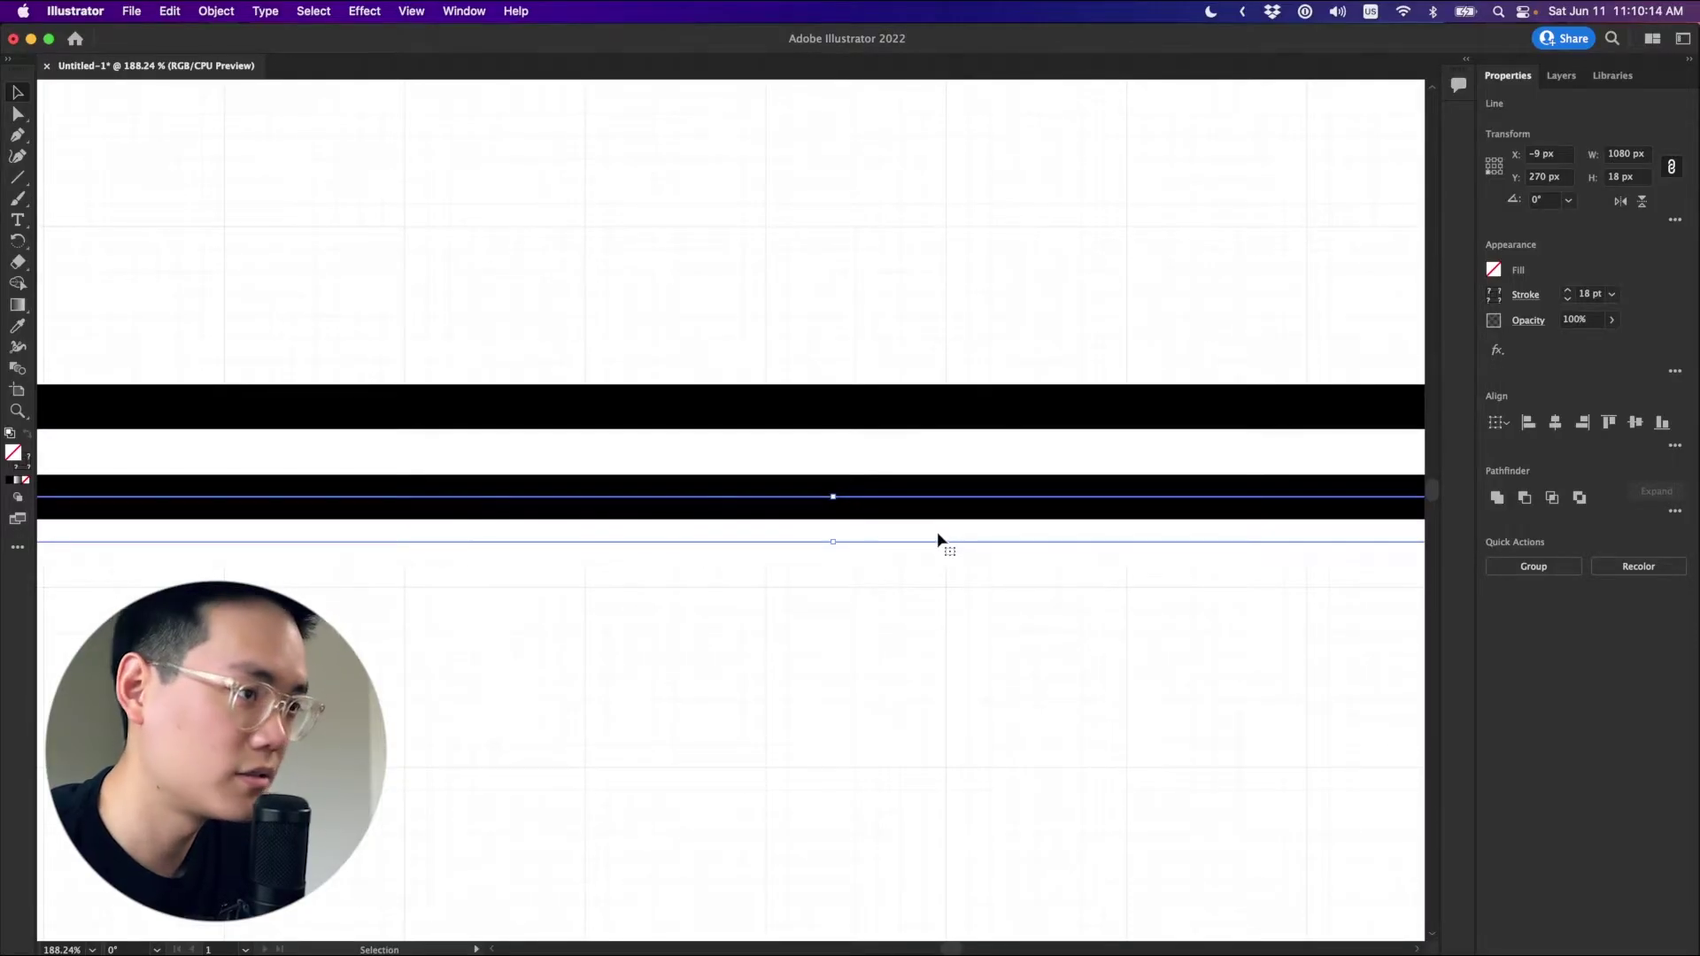
# Repeat the line pair duplication downward until the alternating stripes extend well past the artboard's lower edge.
pyautogui.press('a')
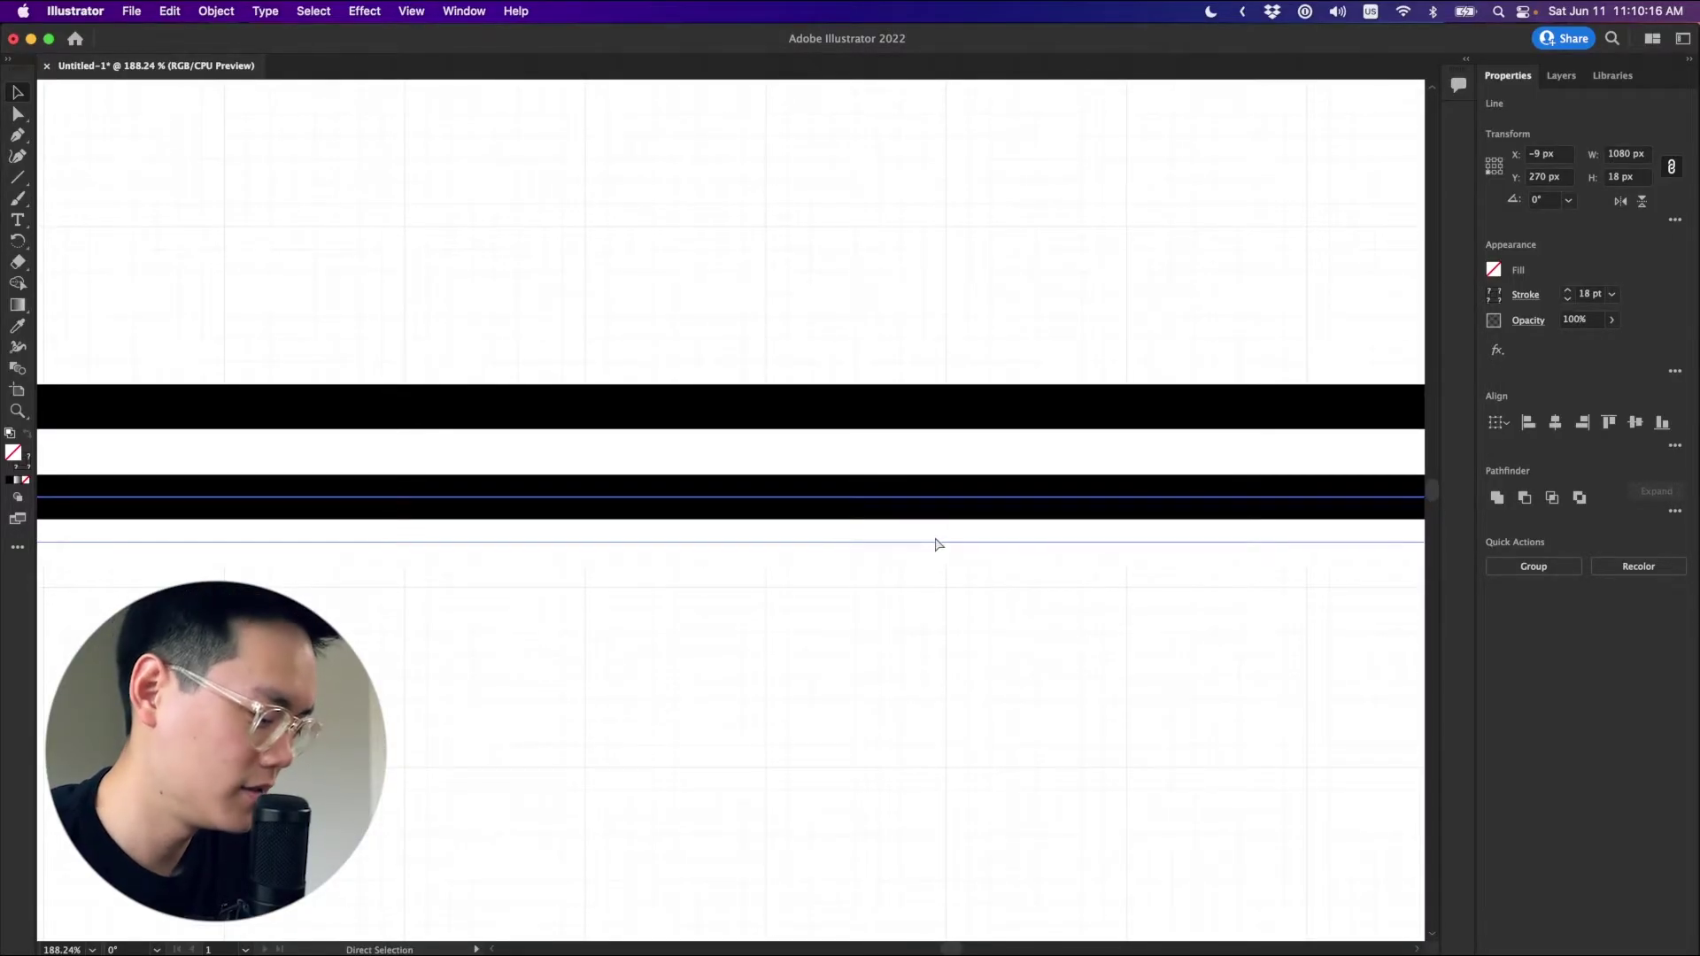
pyautogui.press('super+d')
pyautogui.press('super+d')
pyautogui.press('super+d')
pyautogui.press('super+d')
pyautogui.press('super+d')
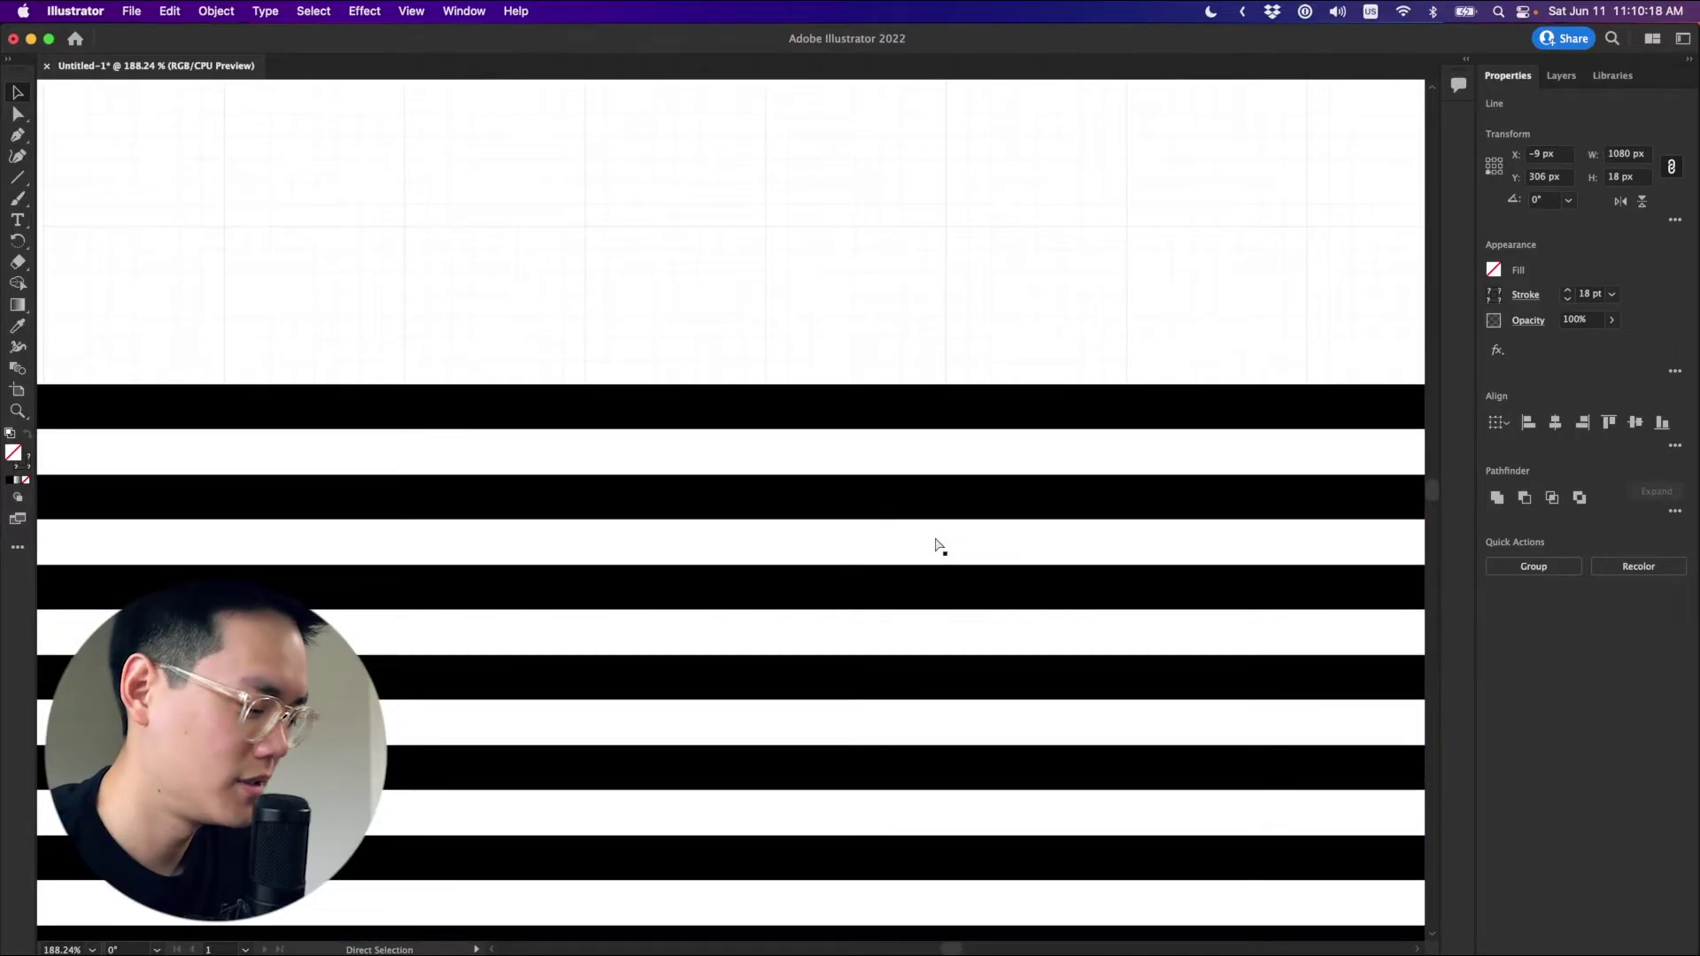
pyautogui.press('super+d')
pyautogui.press('super+d')
pyautogui.press('super+d')
pyautogui.press('super+d')
pyautogui.press('super+d')
pyautogui.press('super+d')
pyautogui.press('super+d')
pyautogui.press('super+d')
pyautogui.press('super+d')
pyautogui.press('super+d')
pyautogui.press('super+d')
pyautogui.press('super+d')
pyautogui.press('super+d')
pyautogui.press('super+minus')
pyautogui.press('super+minus')
pyautogui.press('super+minus')
pyautogui.press('super+minus')
pyautogui.press('super+minus')
pyautogui.press('super+minus')
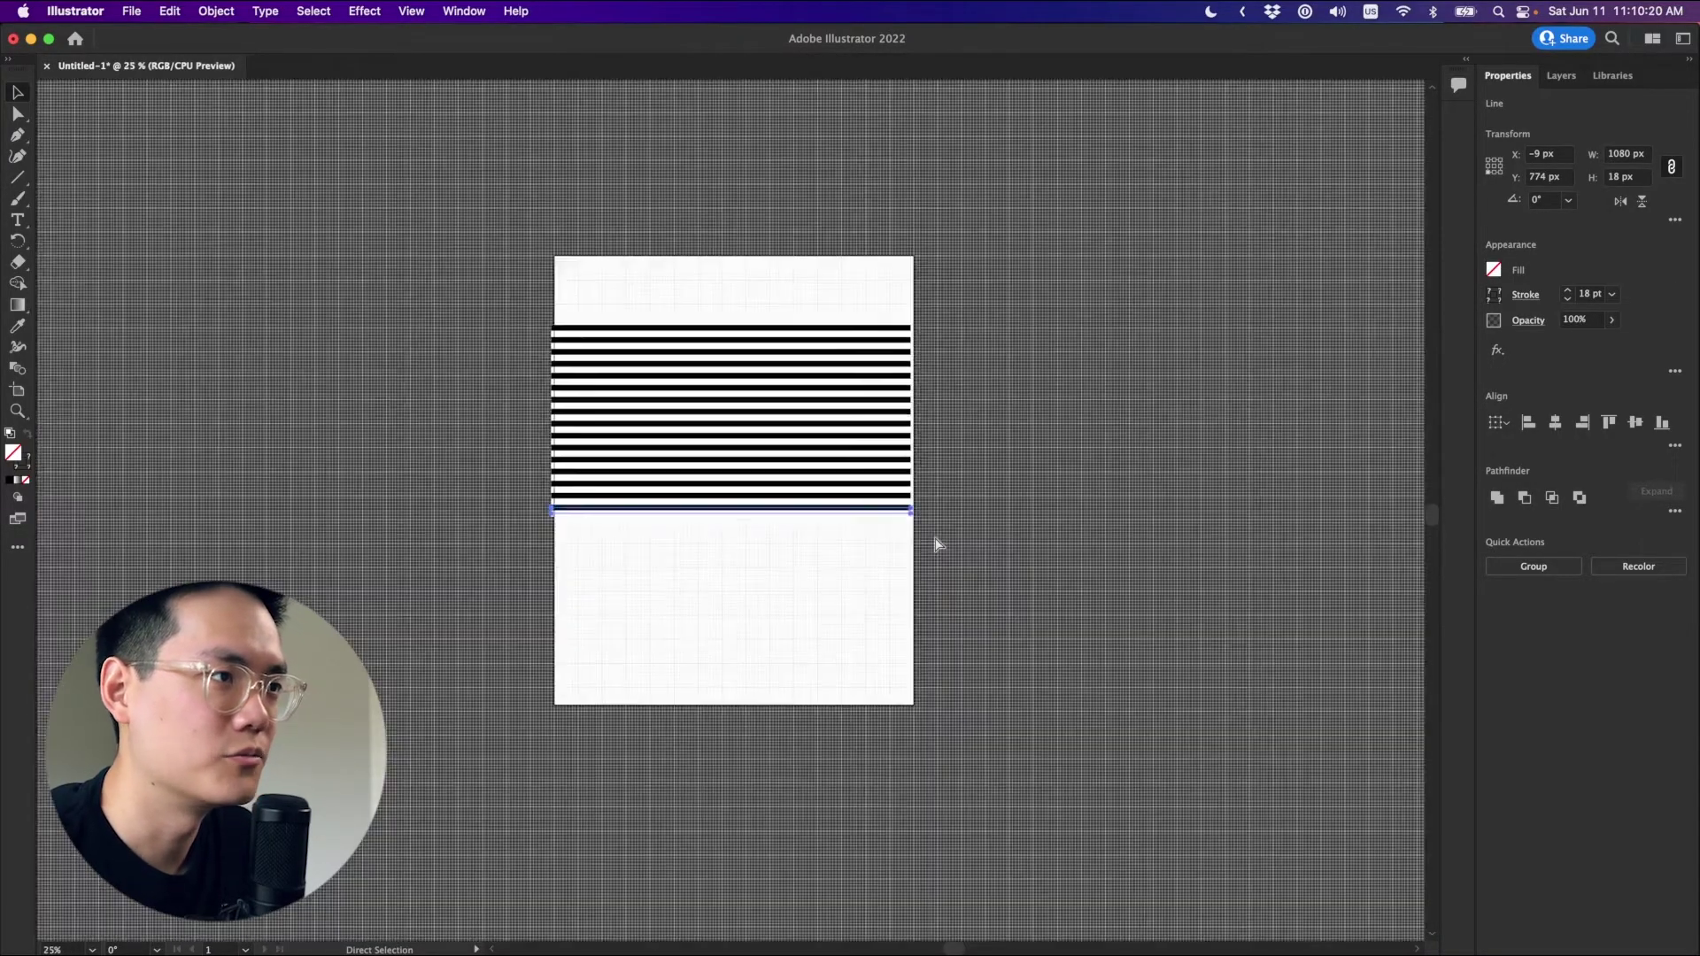
pyautogui.press('super+d')
pyautogui.press('super+d')
pyautogui.press('super+d')
pyautogui.press('super+d')
pyautogui.press('super+d')
pyautogui.press('super+d')
pyautogui.press('super+d')
pyautogui.press('super+d')
pyautogui.press('super+d')
pyautogui.press('super+d')
pyautogui.press('super+d')
pyautogui.press('super+d')
pyautogui.press('super+d')
pyautogui.press('super+d')
pyautogui.press('super+d')
pyautogui.press('super+d')
pyautogui.press('super+d')
pyautogui.press('super+d')
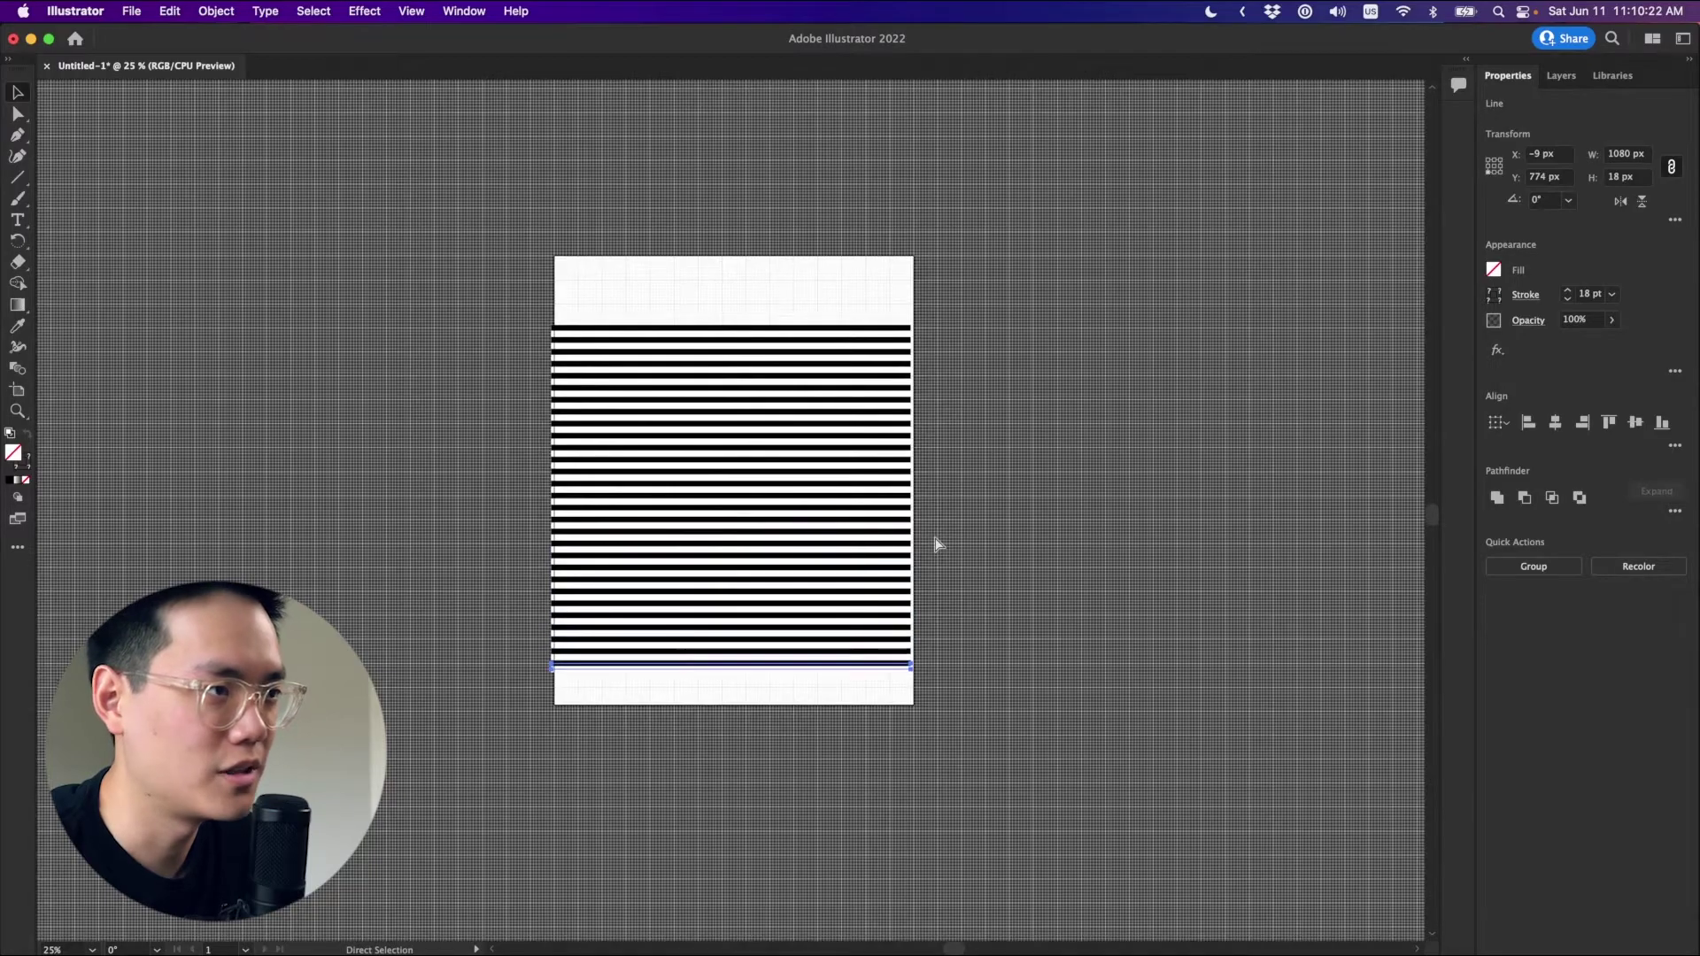
pyautogui.press('super+d')
pyautogui.press('super+d')
pyautogui.press('super+d')
pyautogui.press('super+d')
pyautogui.press('super+d')
pyautogui.press('super+d')
pyautogui.press('super+d')
pyautogui.press('super+d')
pyautogui.press('super+d')
pyautogui.press('super+d')
pyautogui.press('super+d')
pyautogui.press('super+d')
pyautogui.press('super+d')
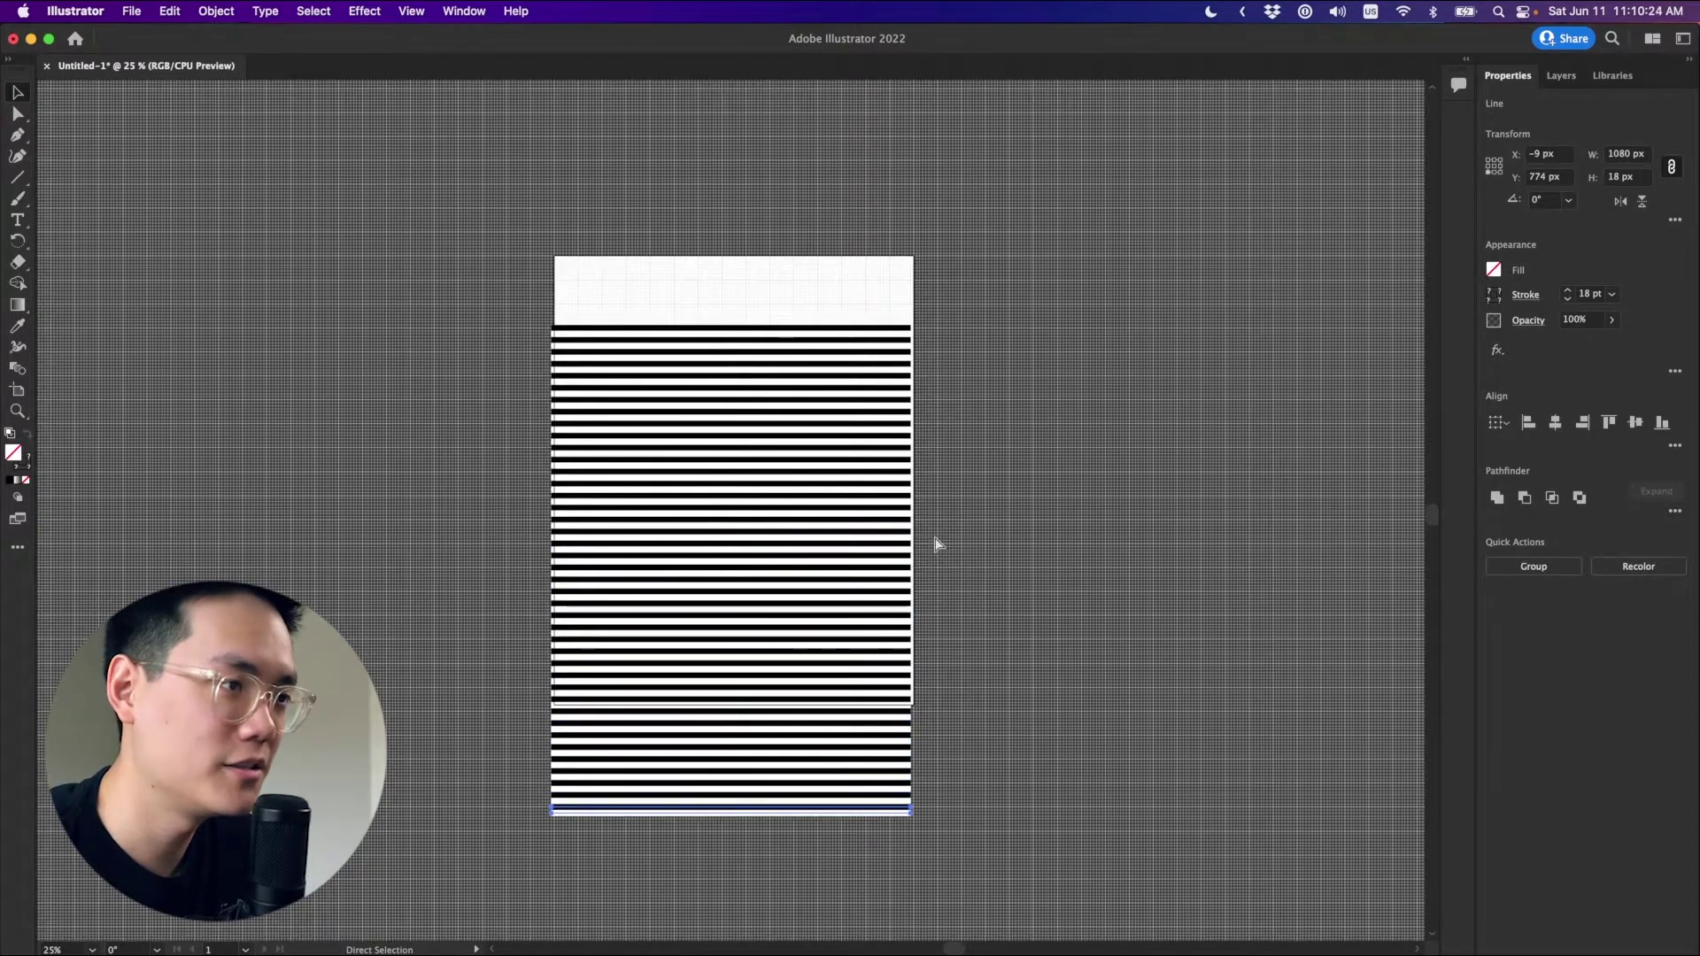
pyautogui.press('super+d')
pyautogui.press('super+d')
pyautogui.press('super+d')
pyautogui.press('super+d')
pyautogui.press('super+d')
pyautogui.press('super+d')
pyautogui.press('super+d')
pyautogui.click(944, 899)
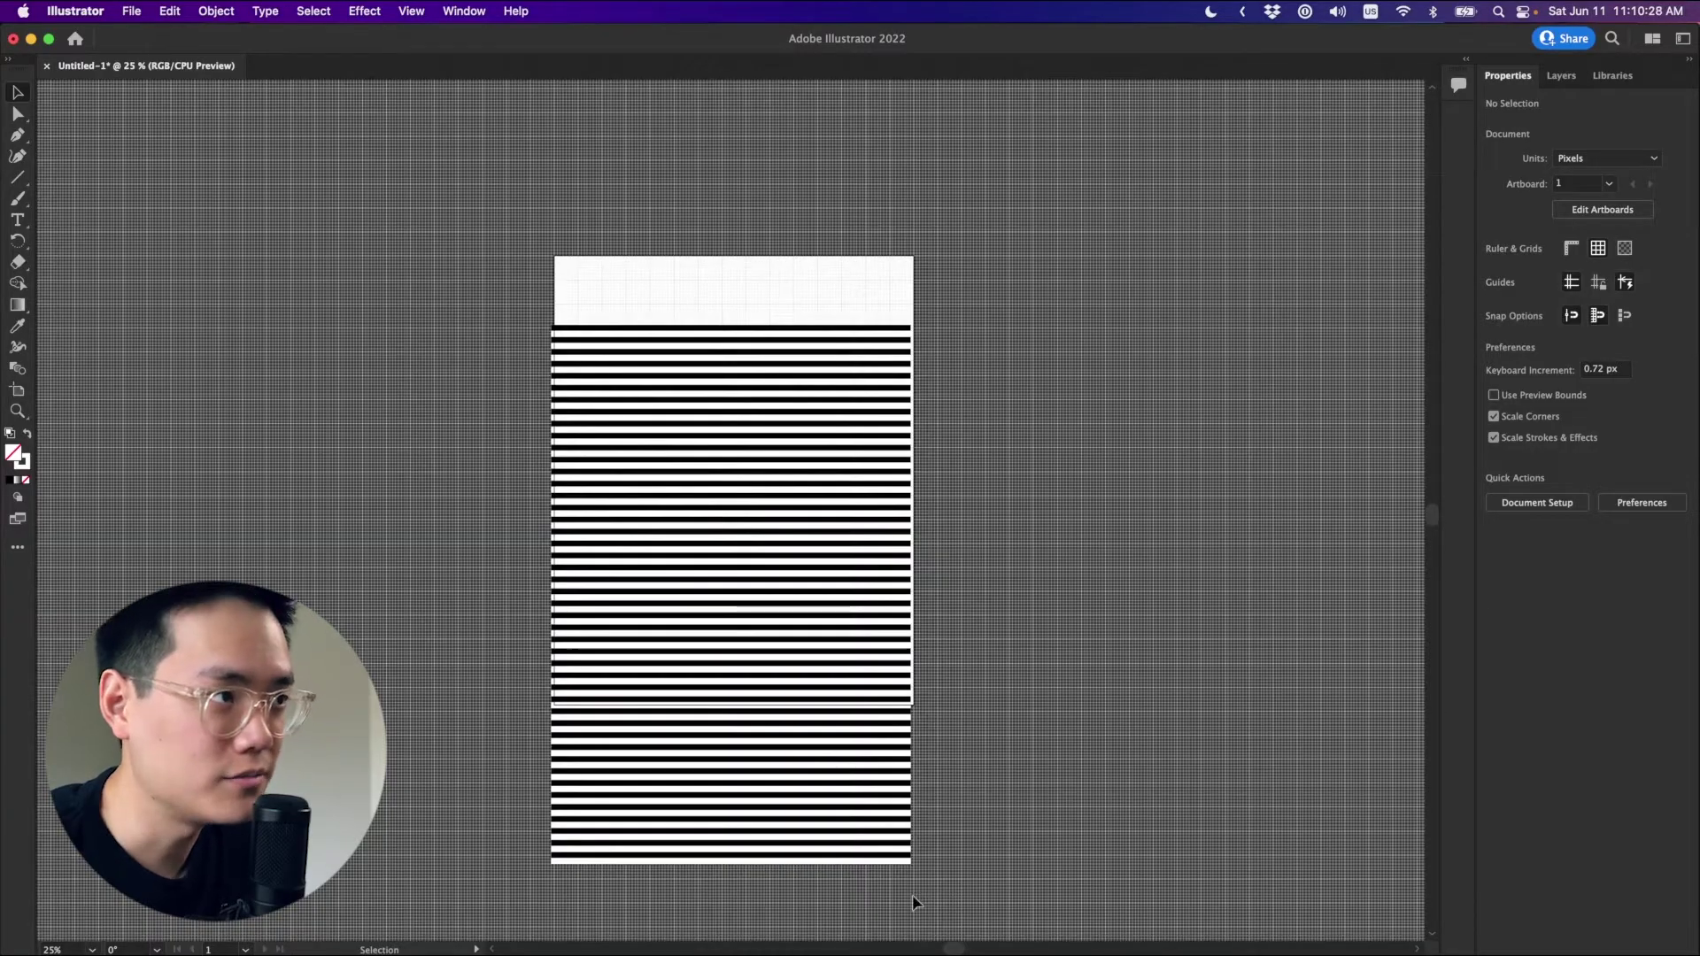
# Select all the stripes and shift them to line up with the artboard's left edge at about X 0.5 px.
pyautogui.scroll(2, 685, 189)
pyautogui.press('super+a')
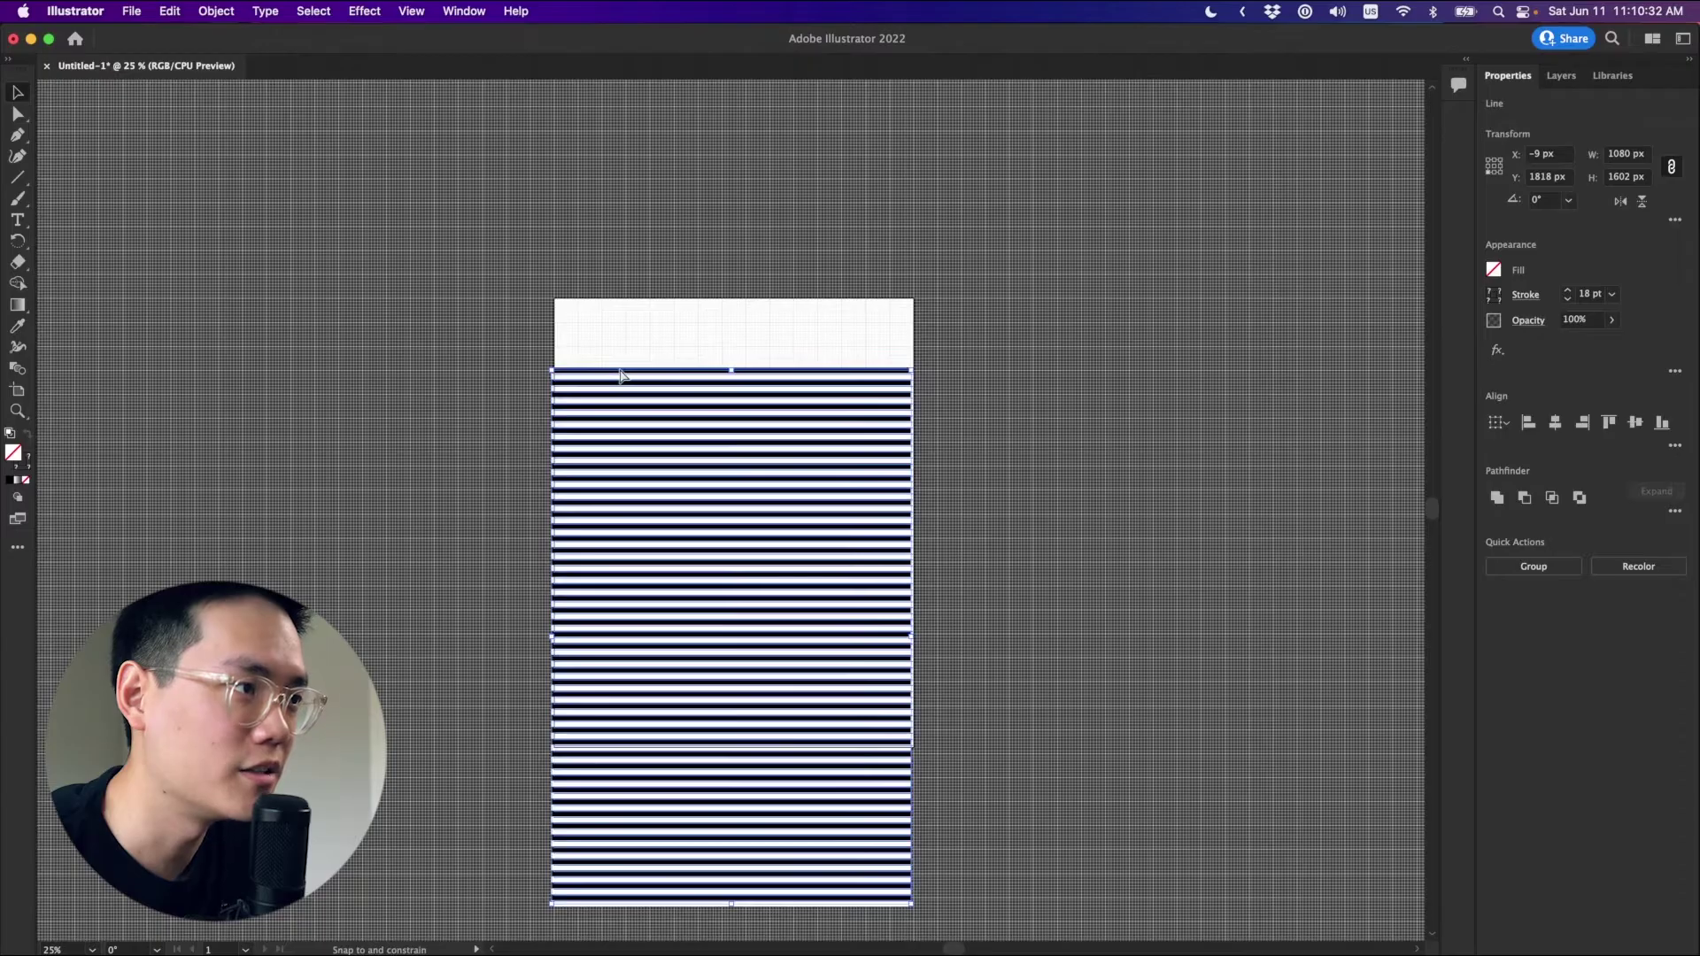
pyautogui.moveTo(621, 376); pyautogui.dragTo(623, 373)
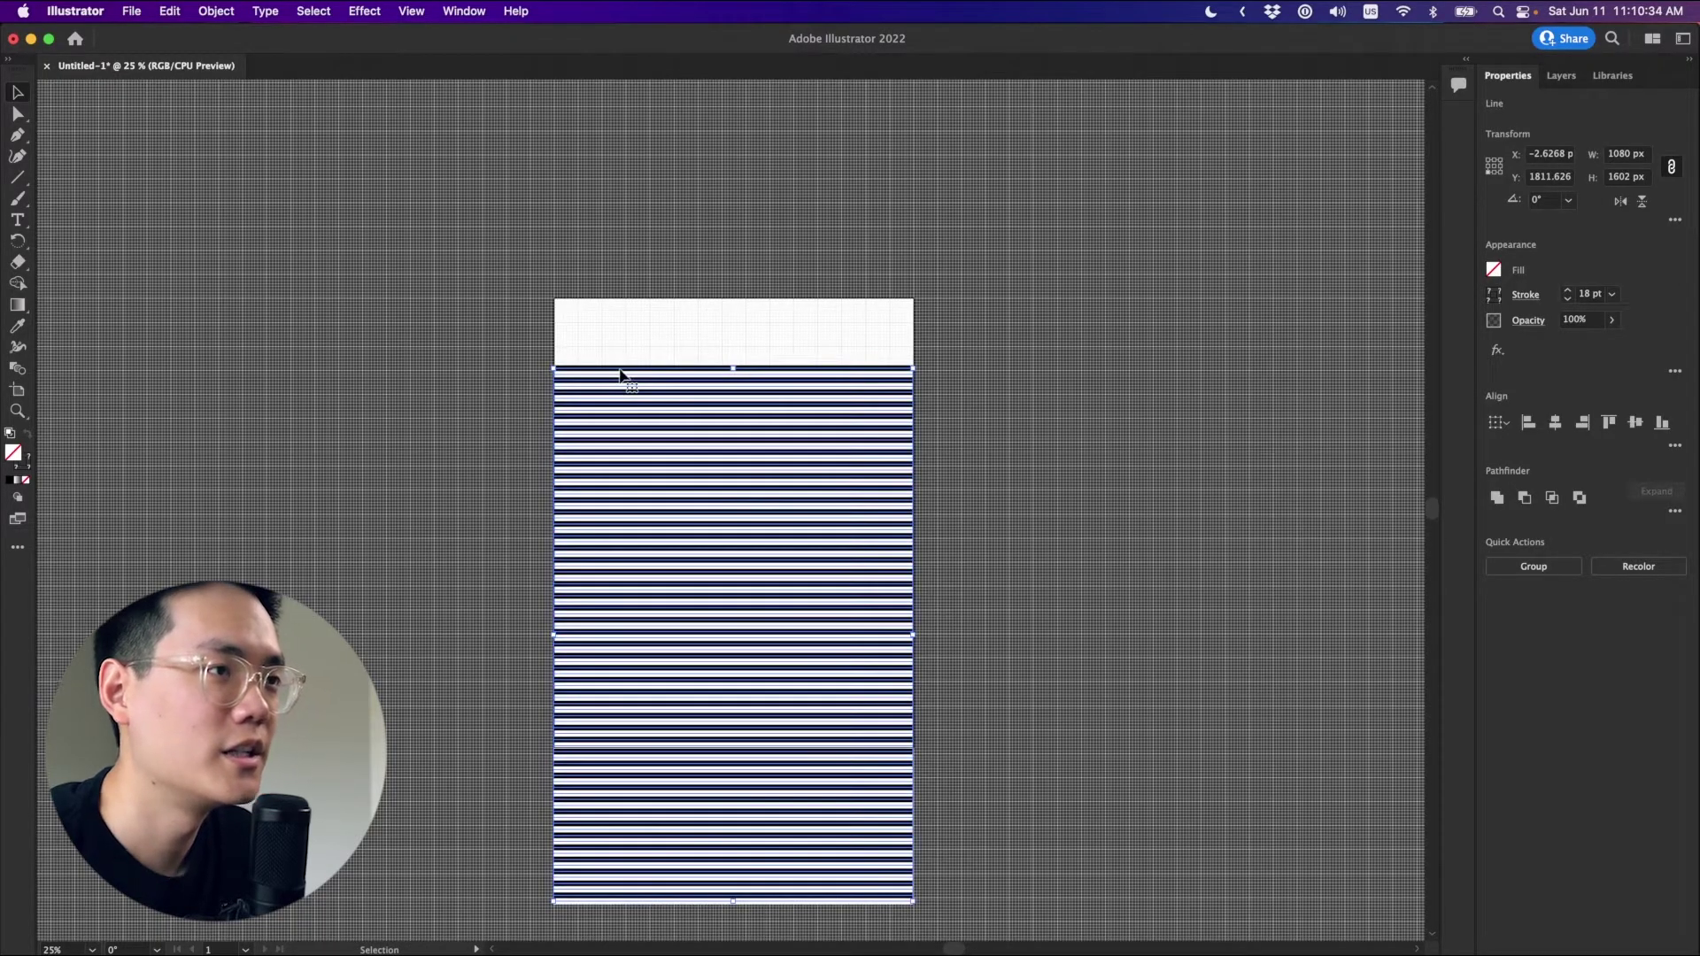
pyautogui.scroll(5, 620, 375)
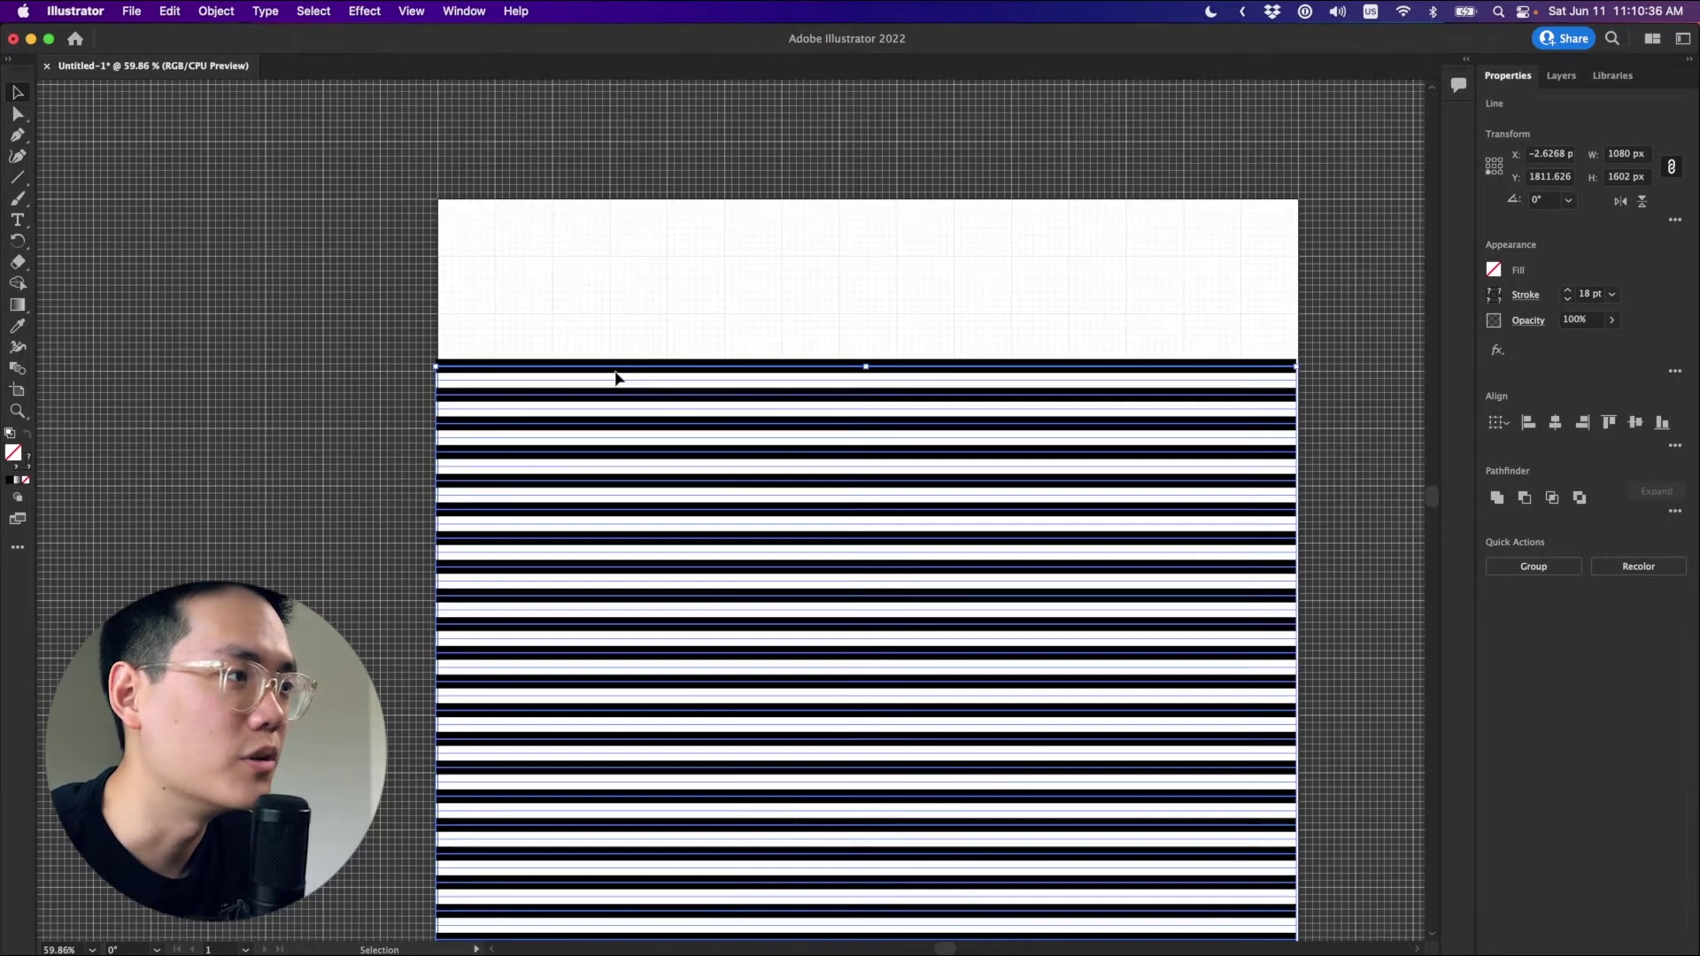
pyautogui.moveTo(576, 368); pyautogui.dragTo(584, 375)
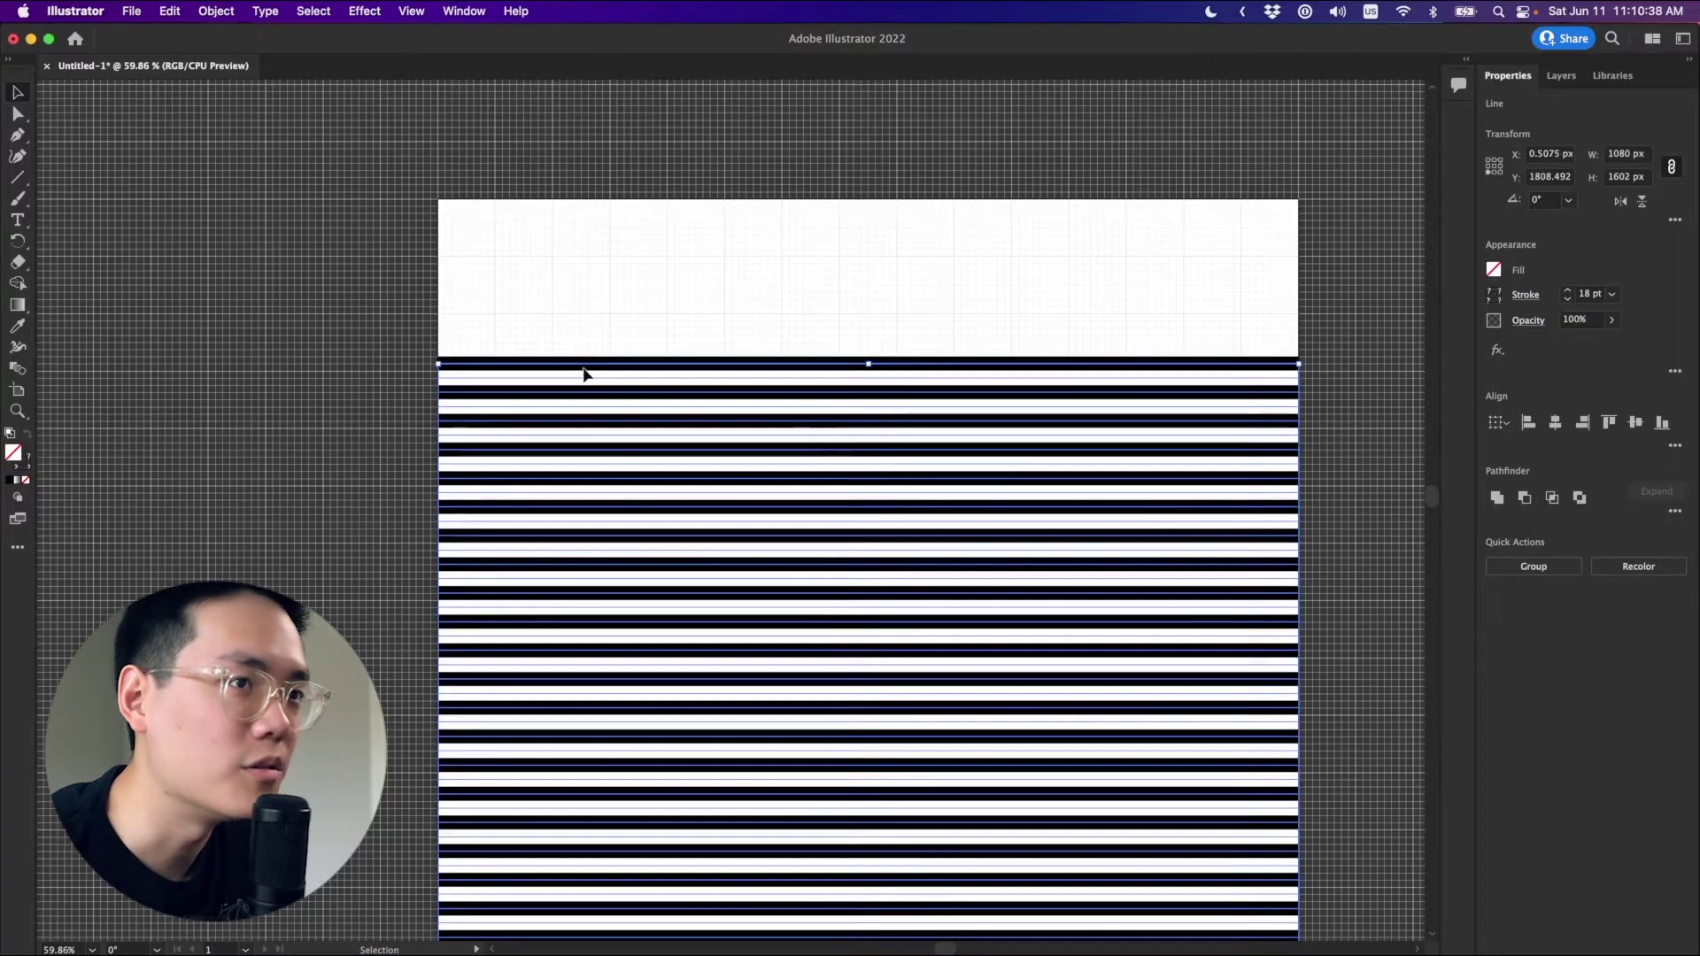
# Duplicate the whole stripe block horizontally so the copy adjoins the original's right edge at X 1080 px.
pyautogui.hscroll(3, 1241, 482)
pyautogui.scroll(-5, 1049, 440)
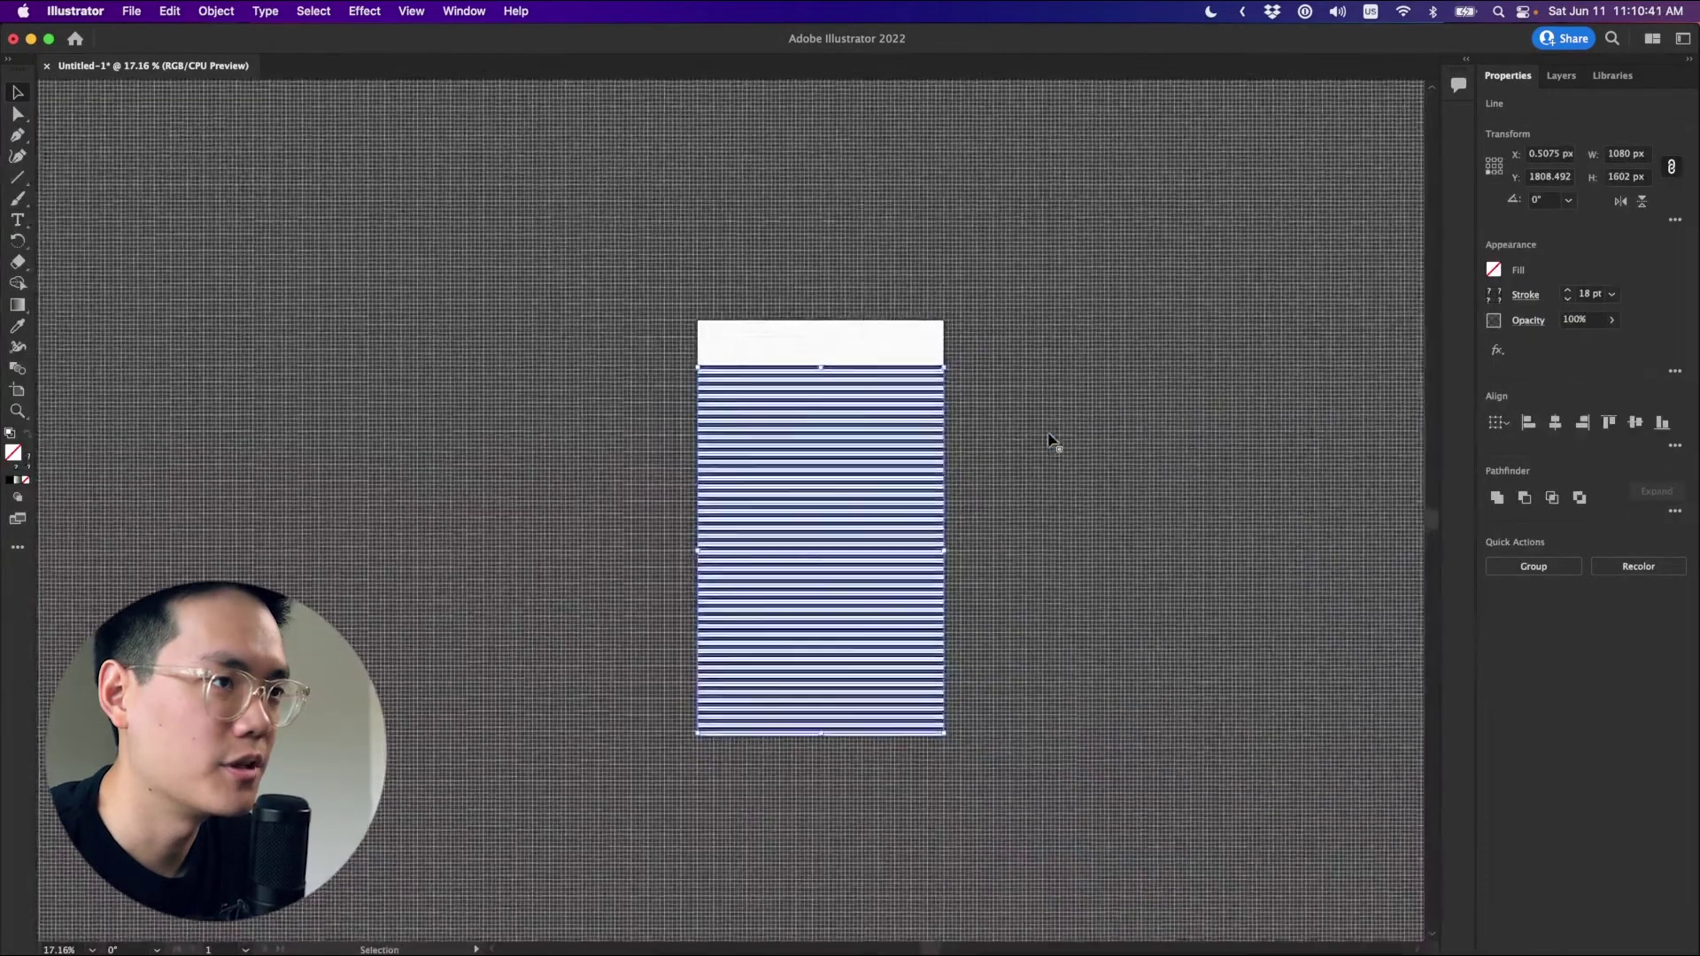
pyautogui.hscroll(3, 1049, 440)
pyautogui.moveTo(706, 395); pyautogui.dragTo(949, 400)
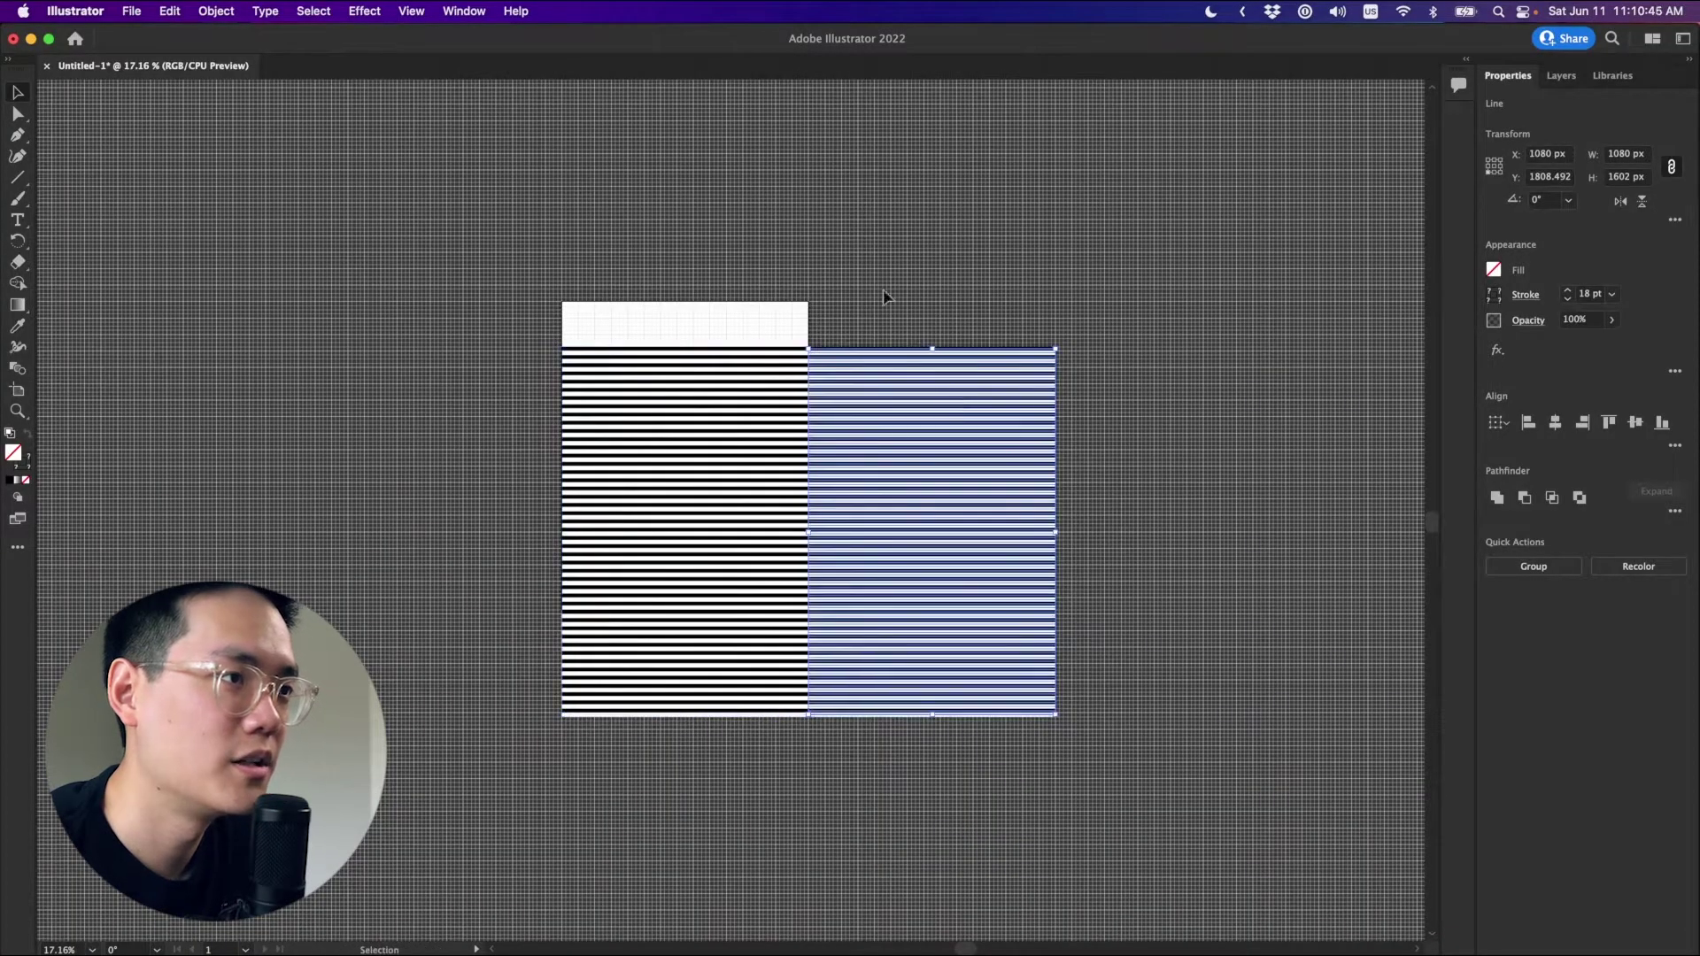
pyautogui.click(882, 276)
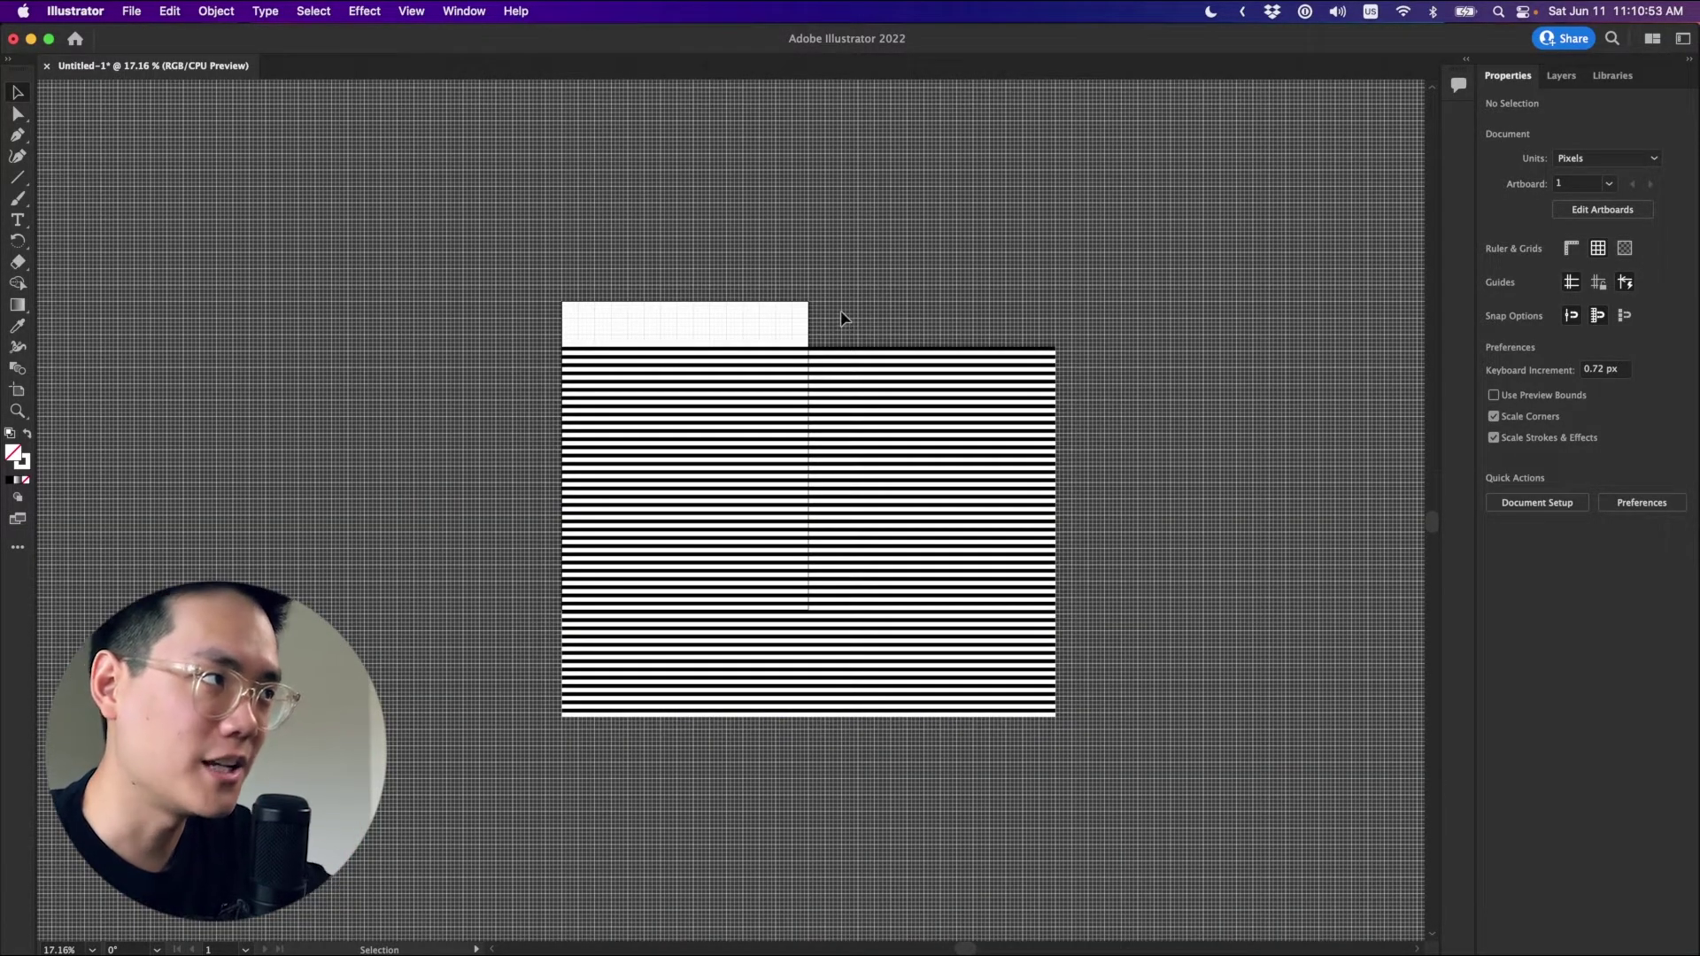
# Select both stripe blocks and duplicate them straight down, leaving a gap below the originals.
pyautogui.moveTo(841, 310); pyautogui.dragTo(789, 130)
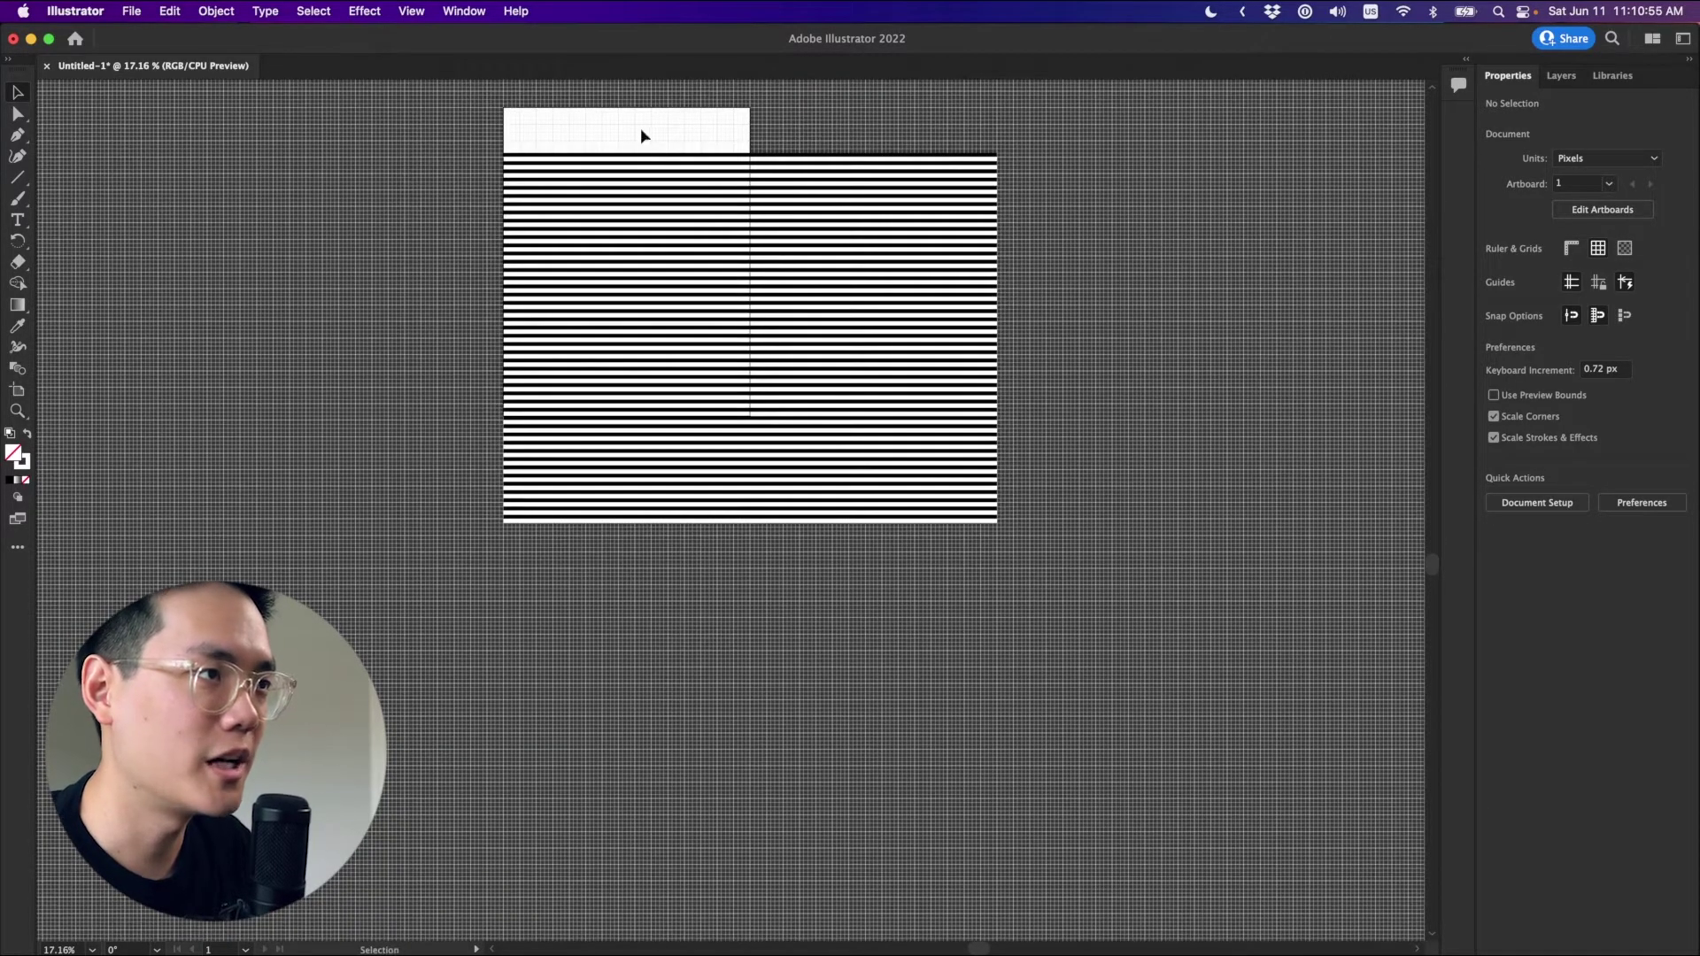
pyautogui.moveTo(953, 587); pyautogui.dragTo(888, 359)
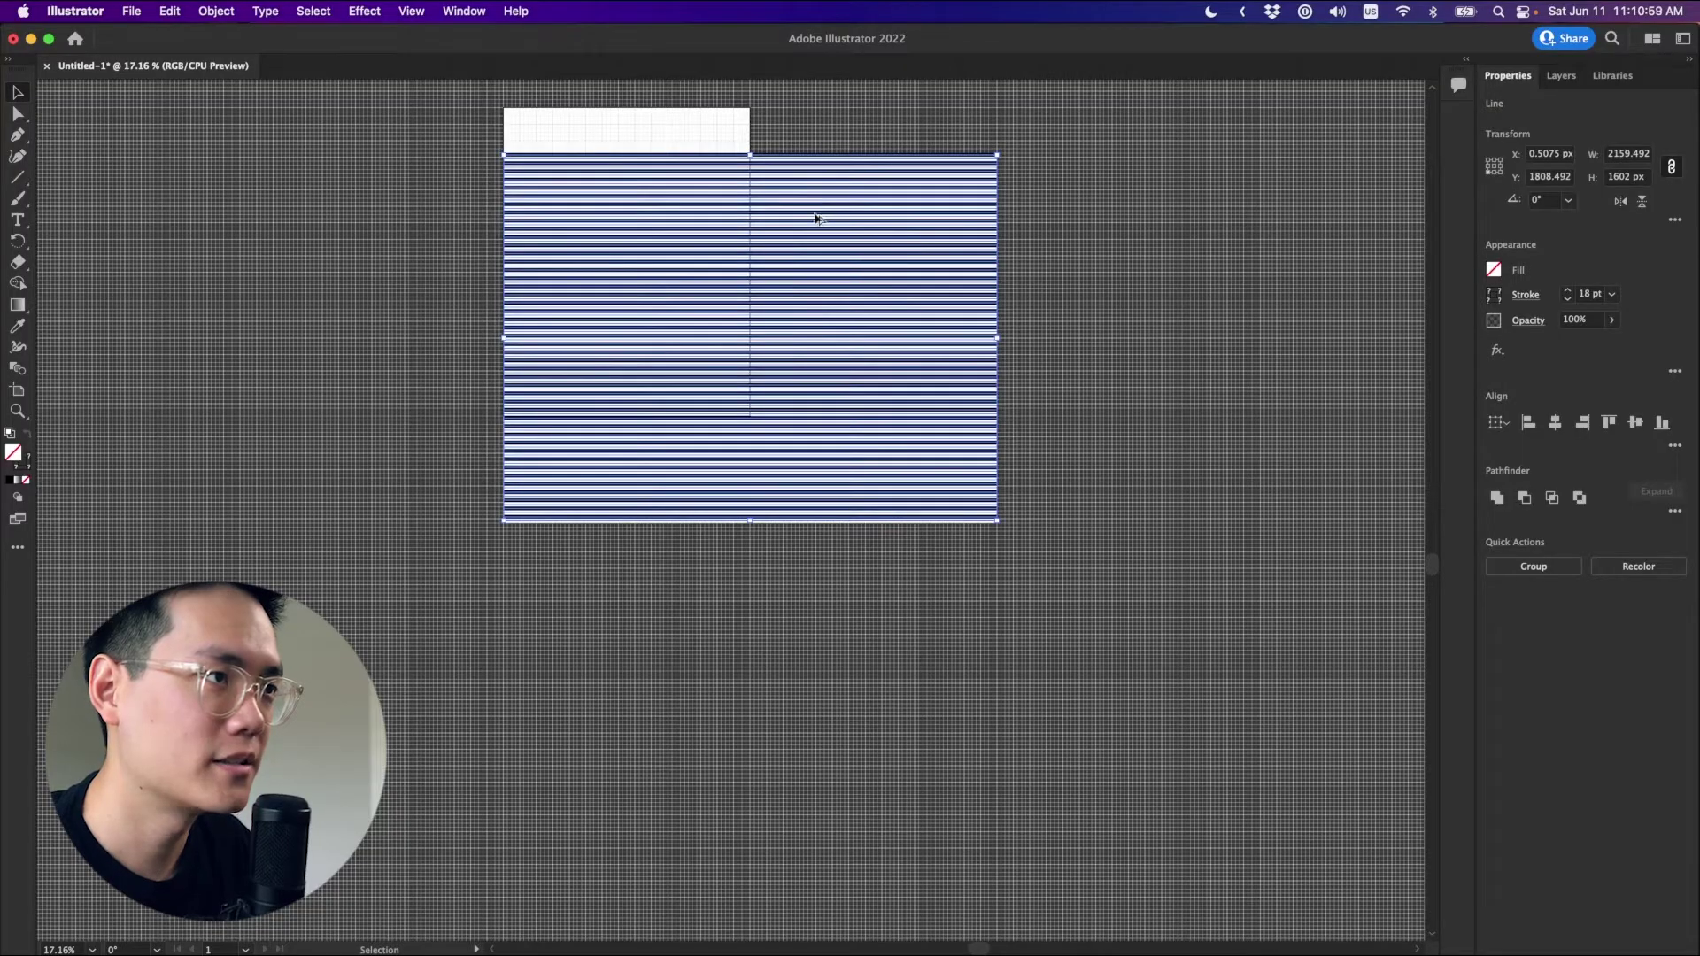
pyautogui.moveTo(816, 219); pyautogui.dragTo(813, 679)
pyautogui.moveTo(1119, 694); pyautogui.dragTo(1096, 262)
# Delete every stripe of the lower copy except its uppermost black line.
pyautogui.click(1084, 303)
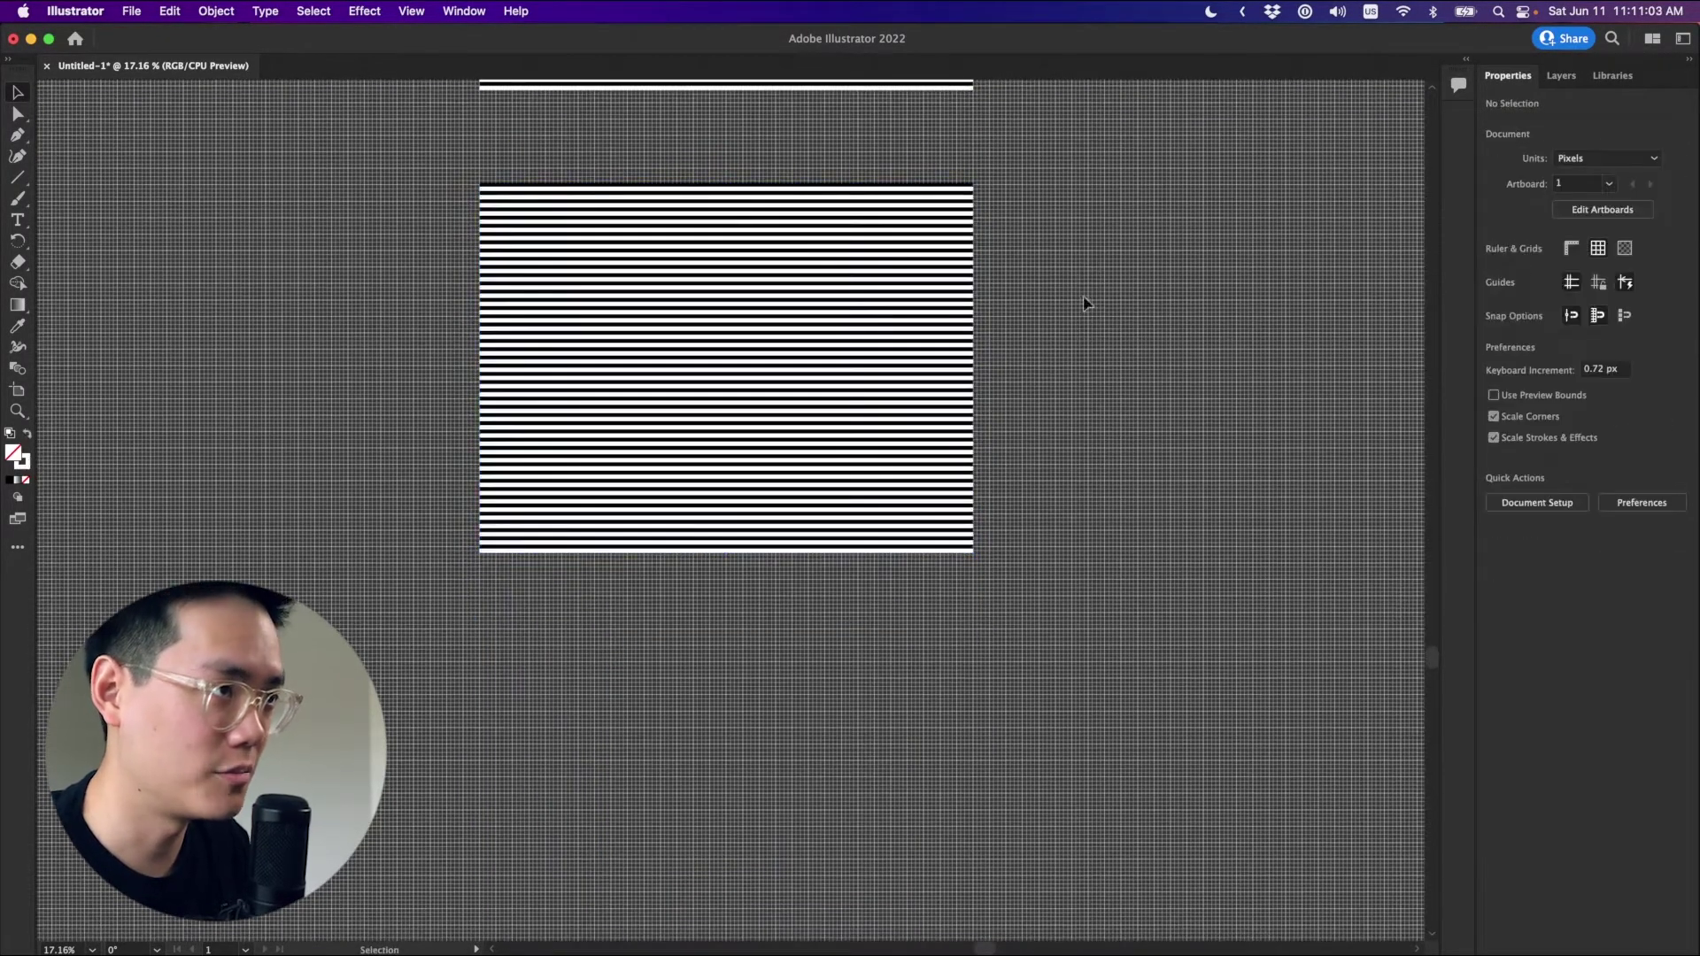
pyautogui.scroll(2, 1071, 311)
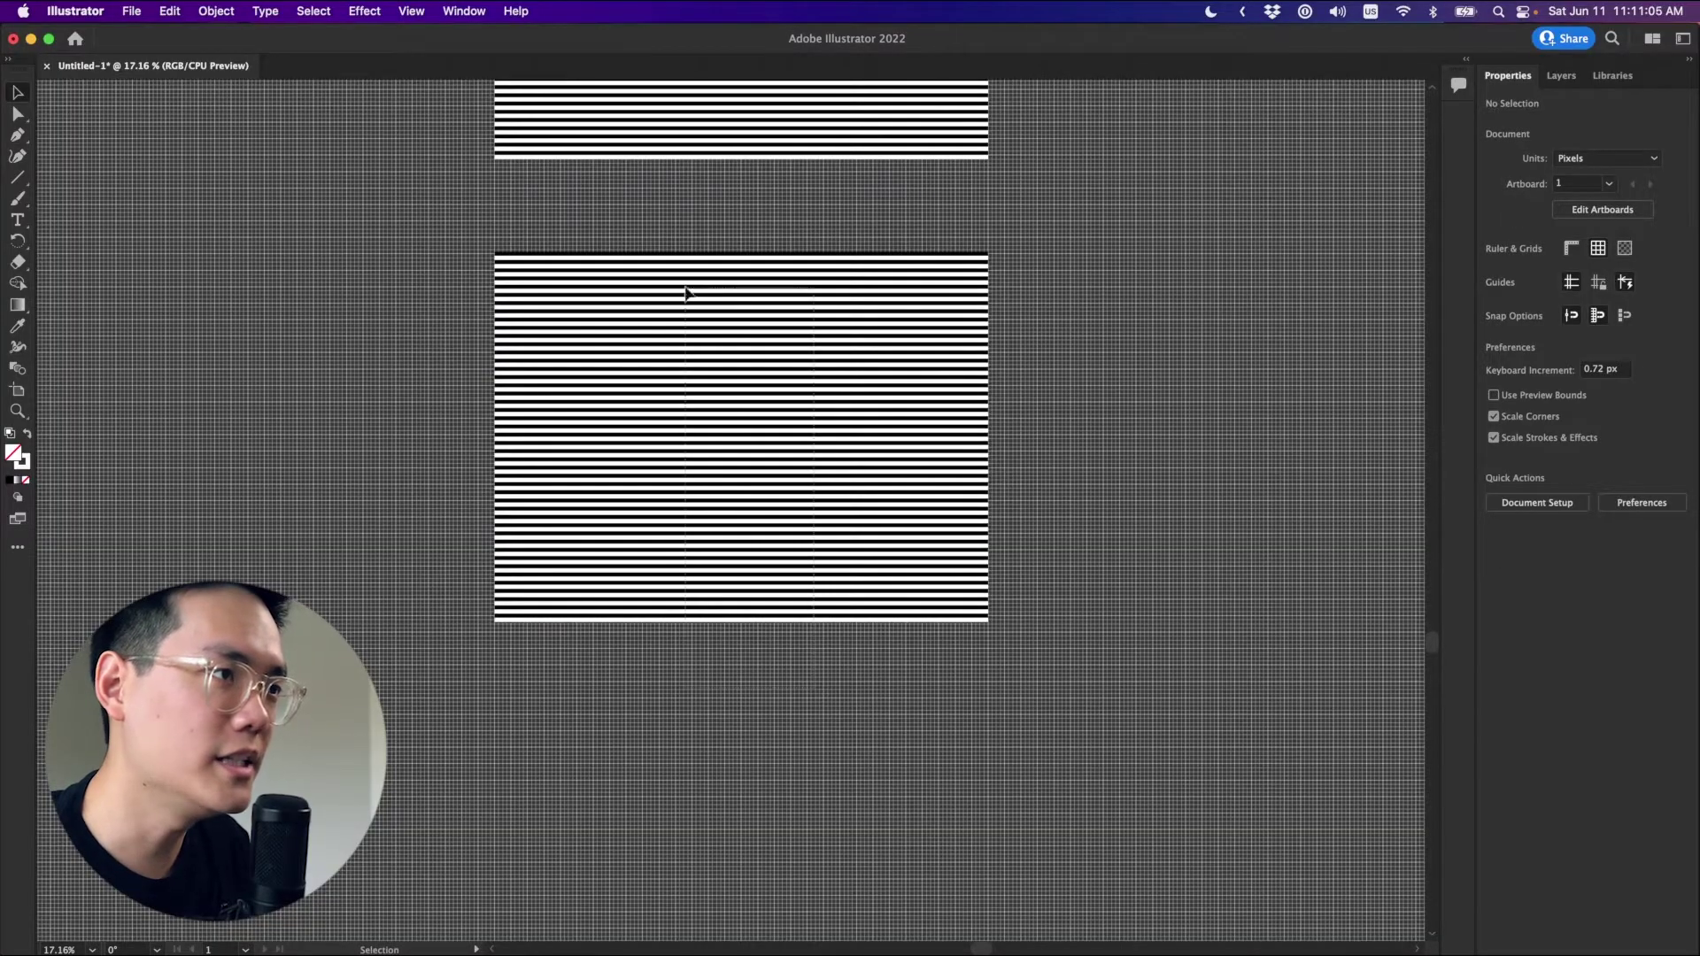
pyautogui.press('Delete')
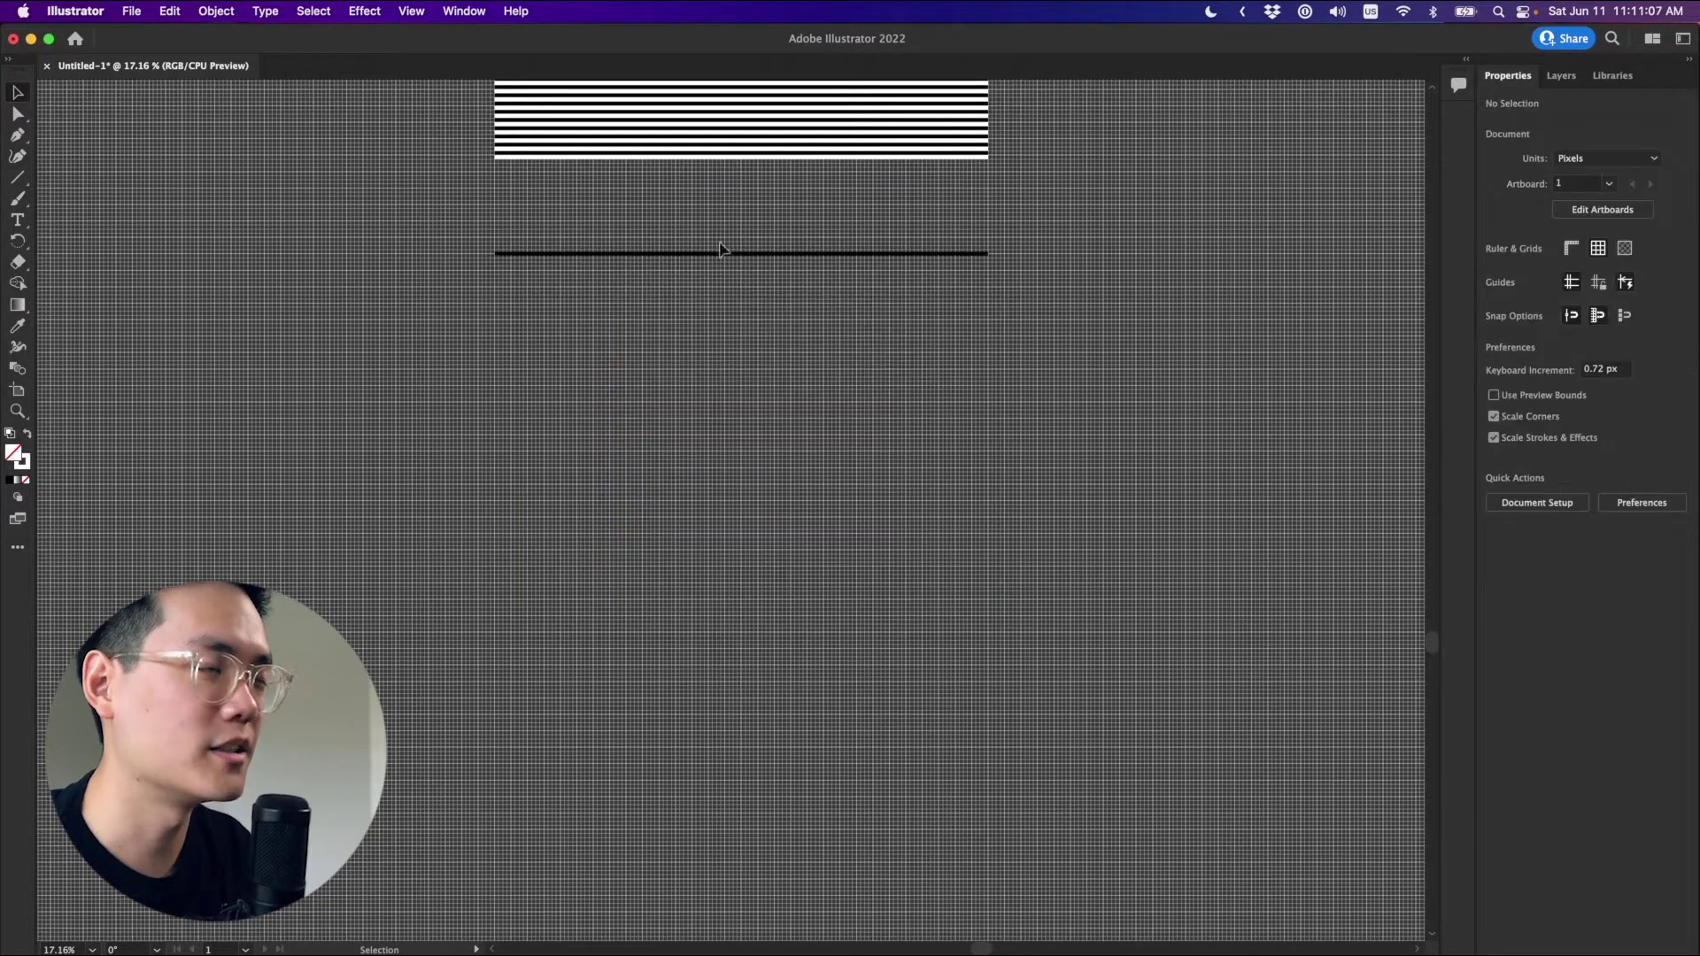
# Select the meeting anchor points at the middle of the isolated black line and join its two halves into one path.
pyautogui.scroll(4, 723, 228)
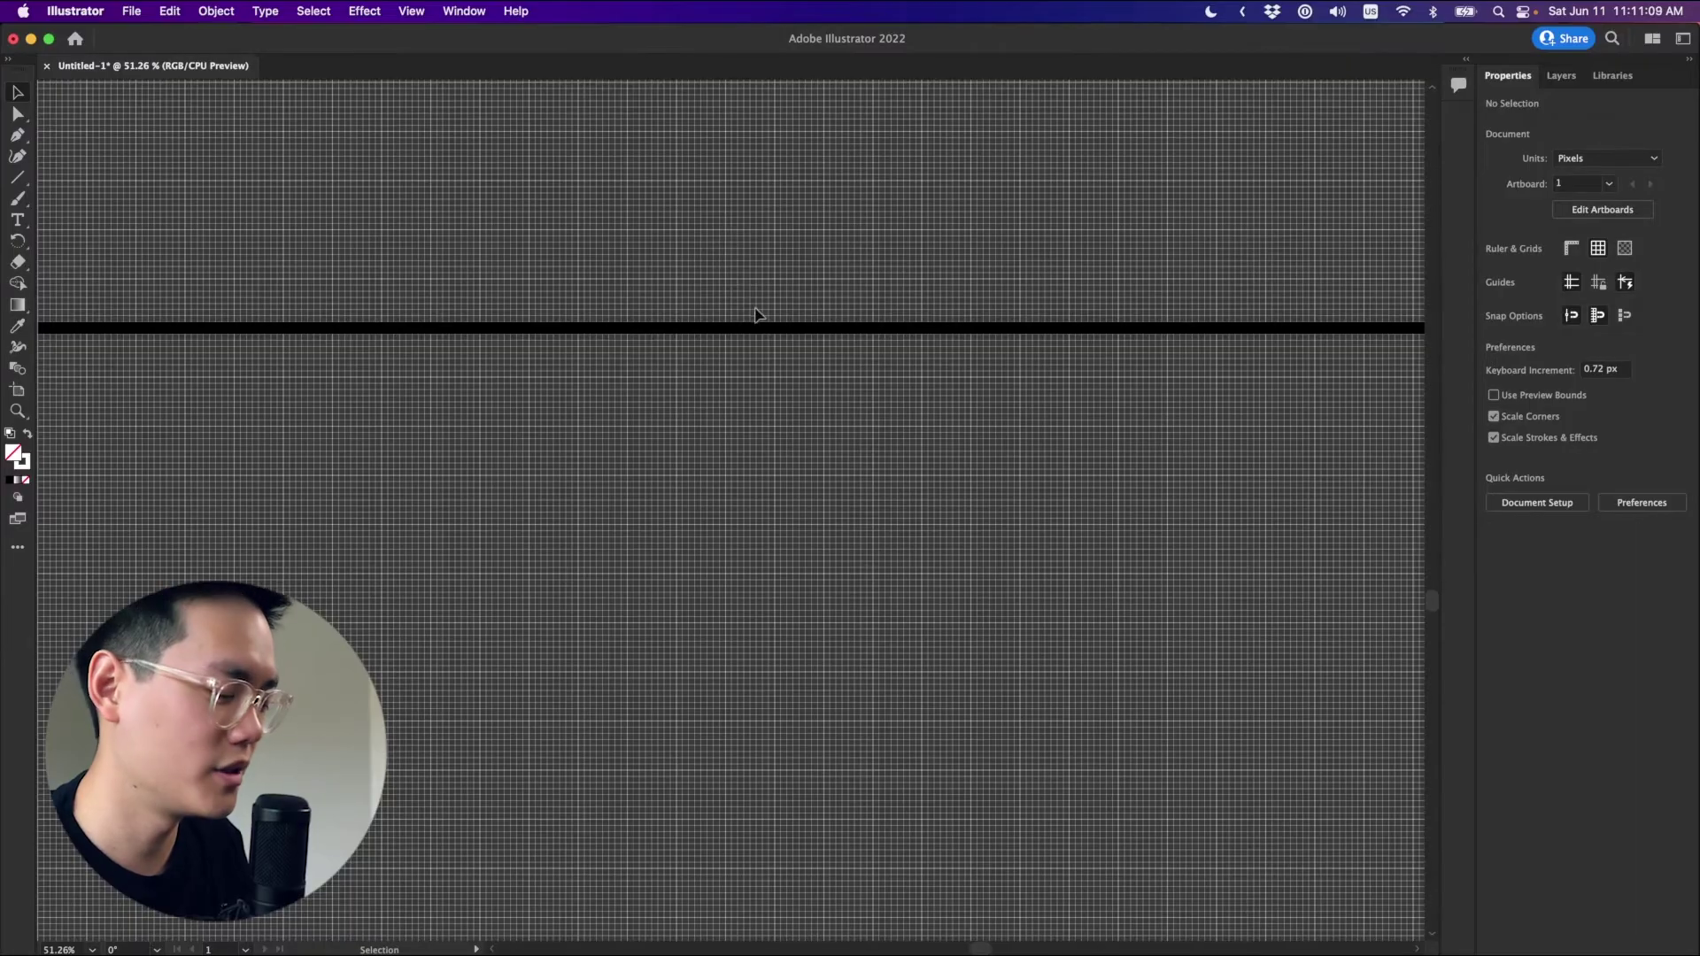
pyautogui.press('super+minus')
pyautogui.moveTo(758, 333); pyautogui.dragTo(815, 574)
pyautogui.click(799, 492)
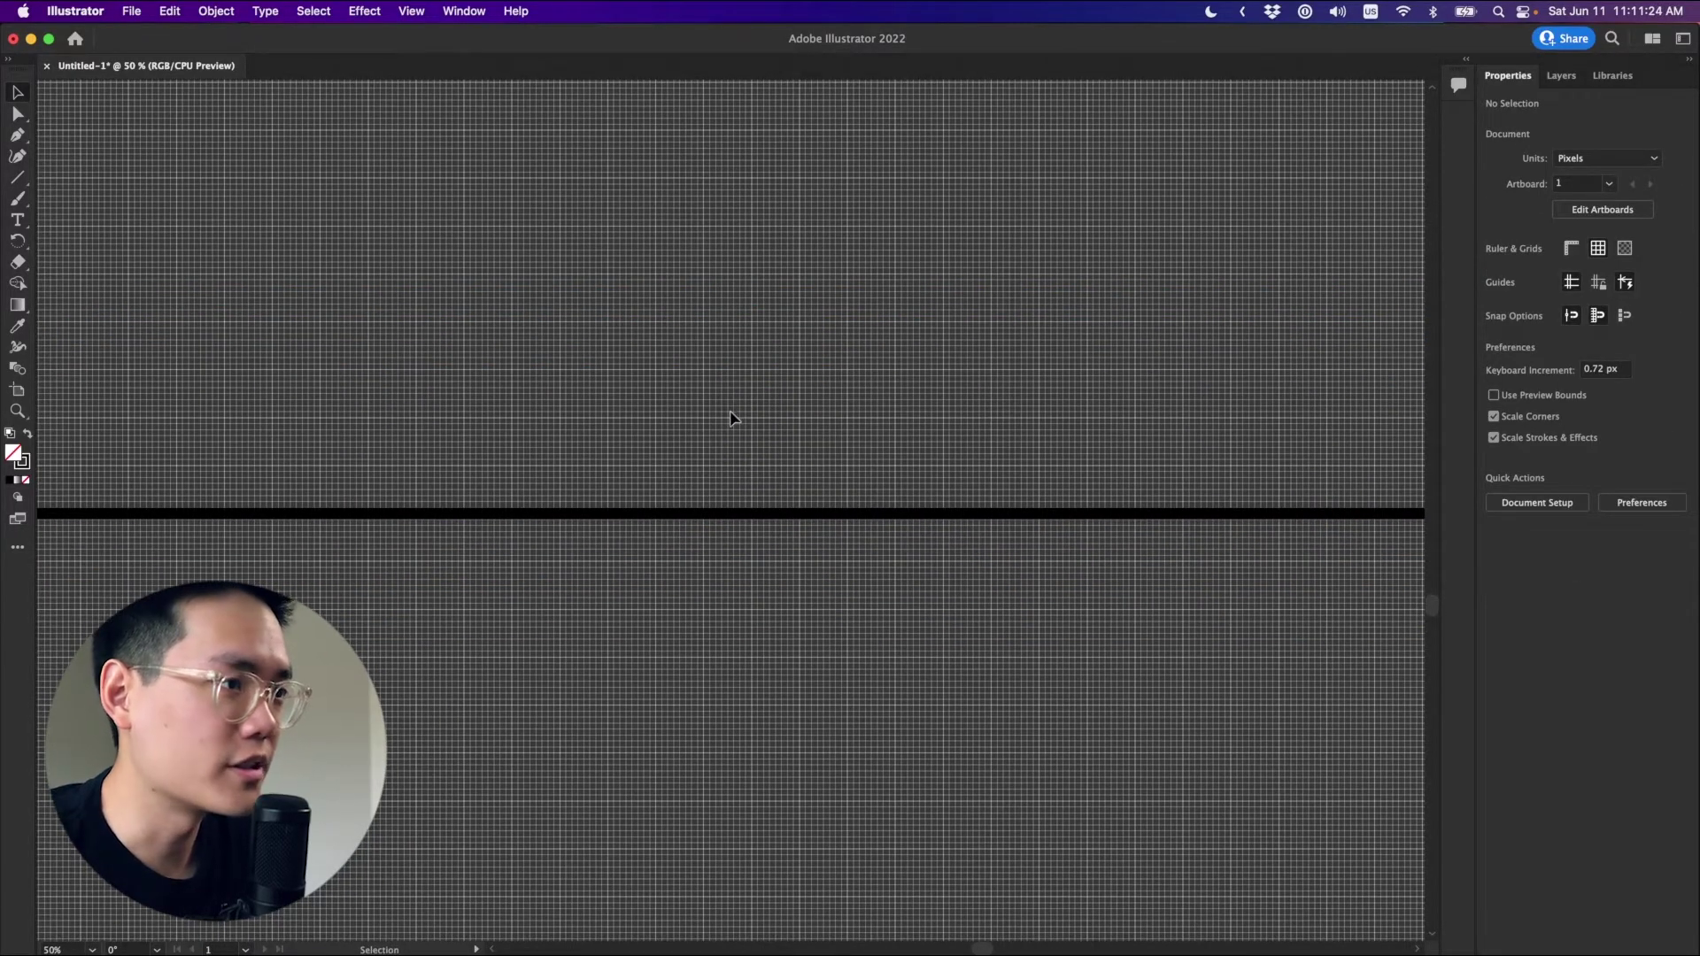
pyautogui.press('a')
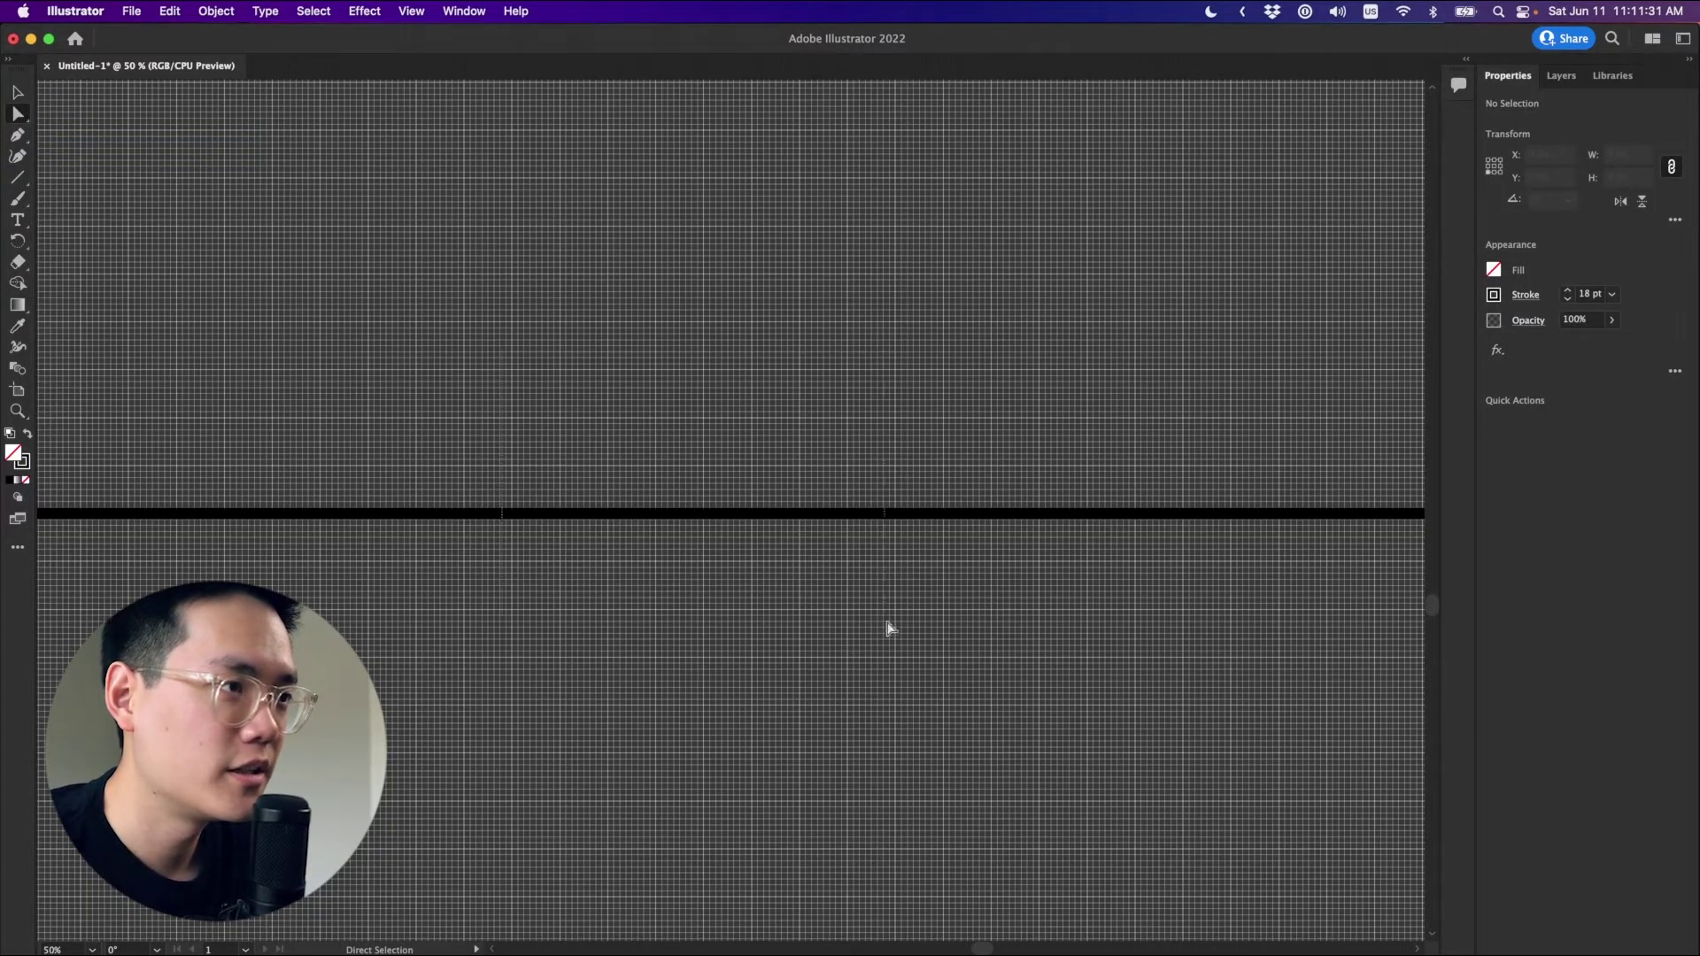
pyautogui.press('super+a')
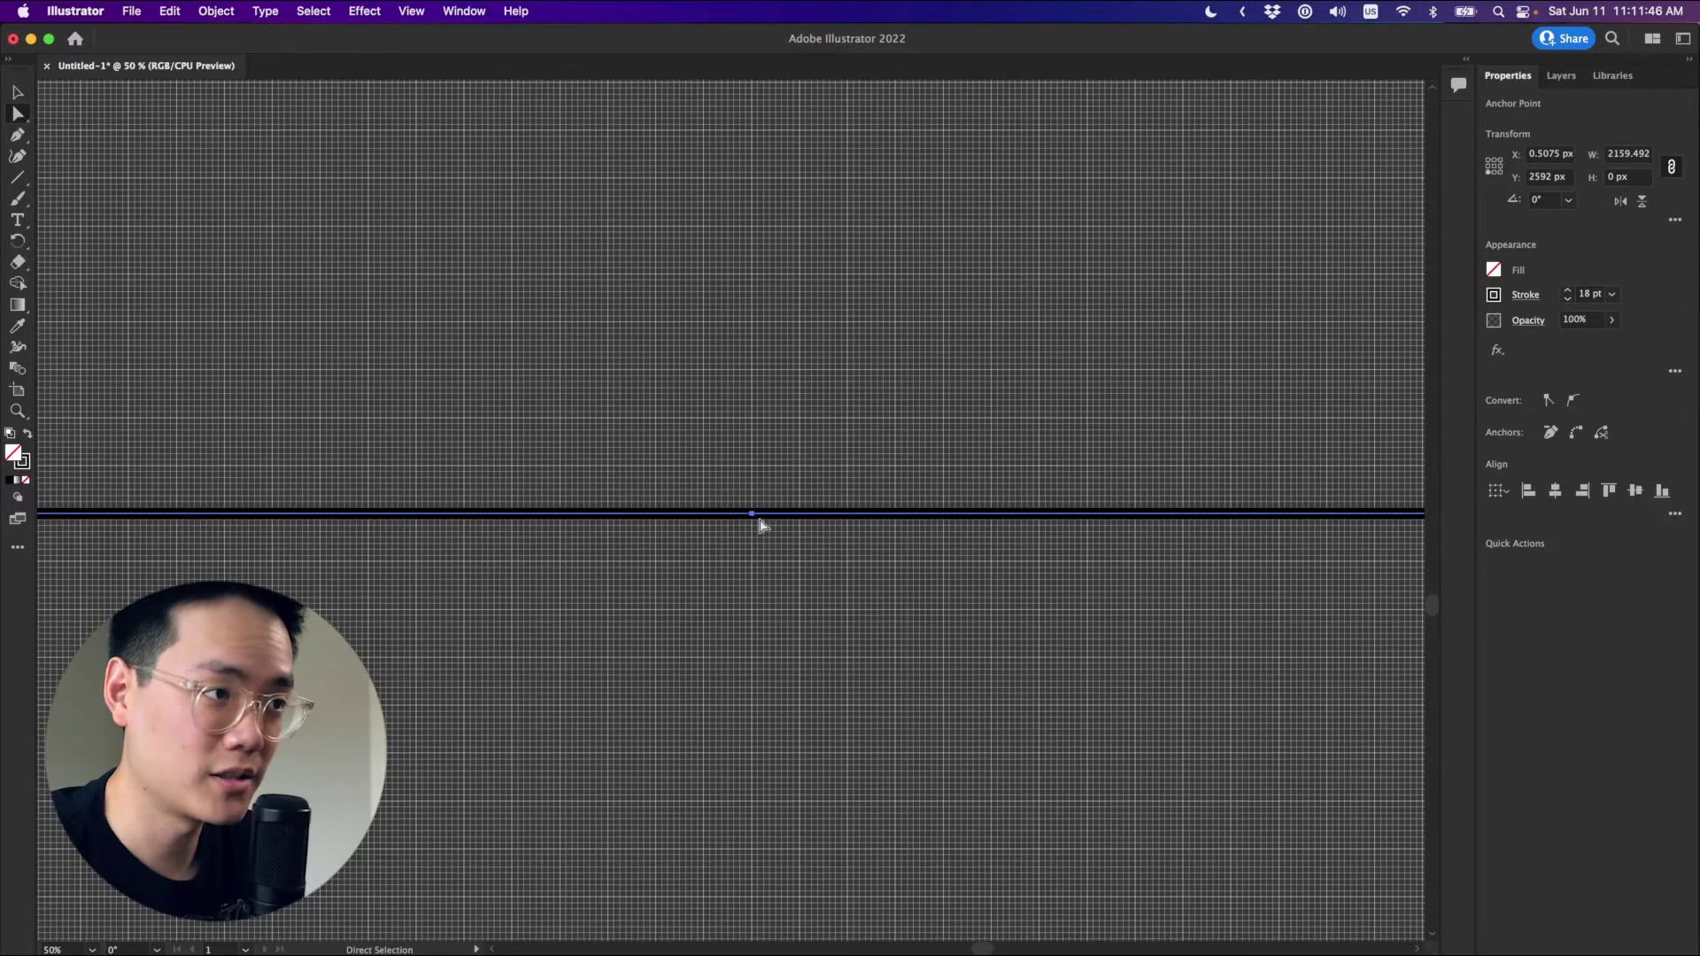
pyautogui.rightClick(752, 517)
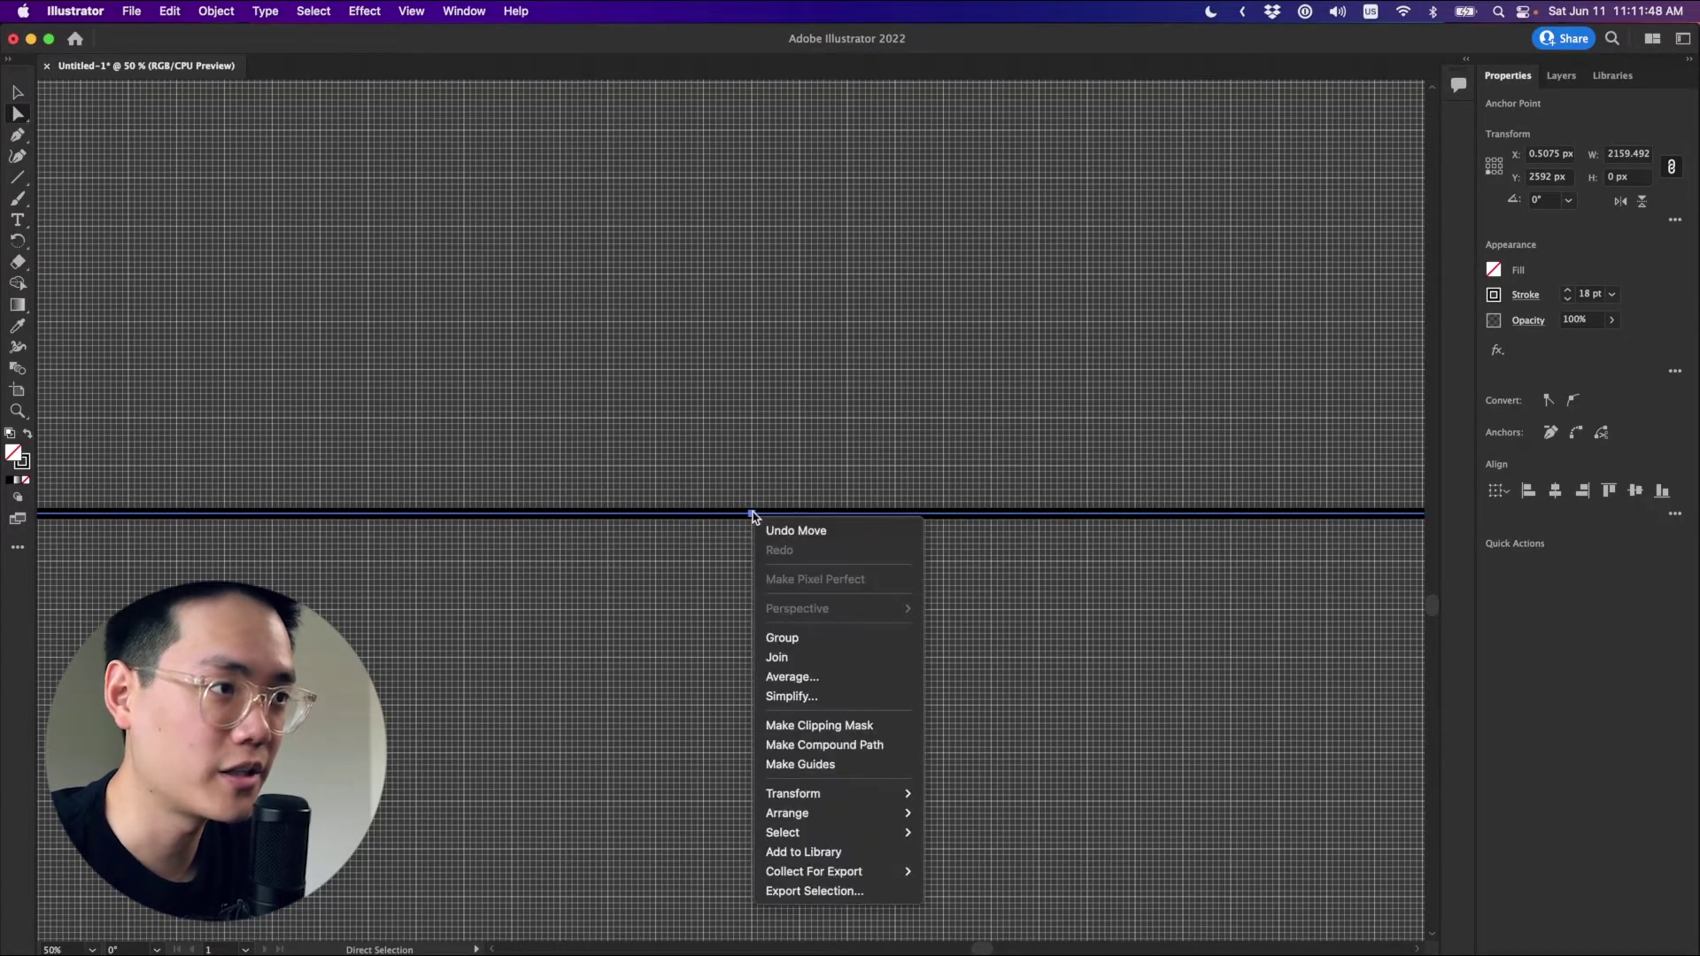
pyautogui.click(848, 660)
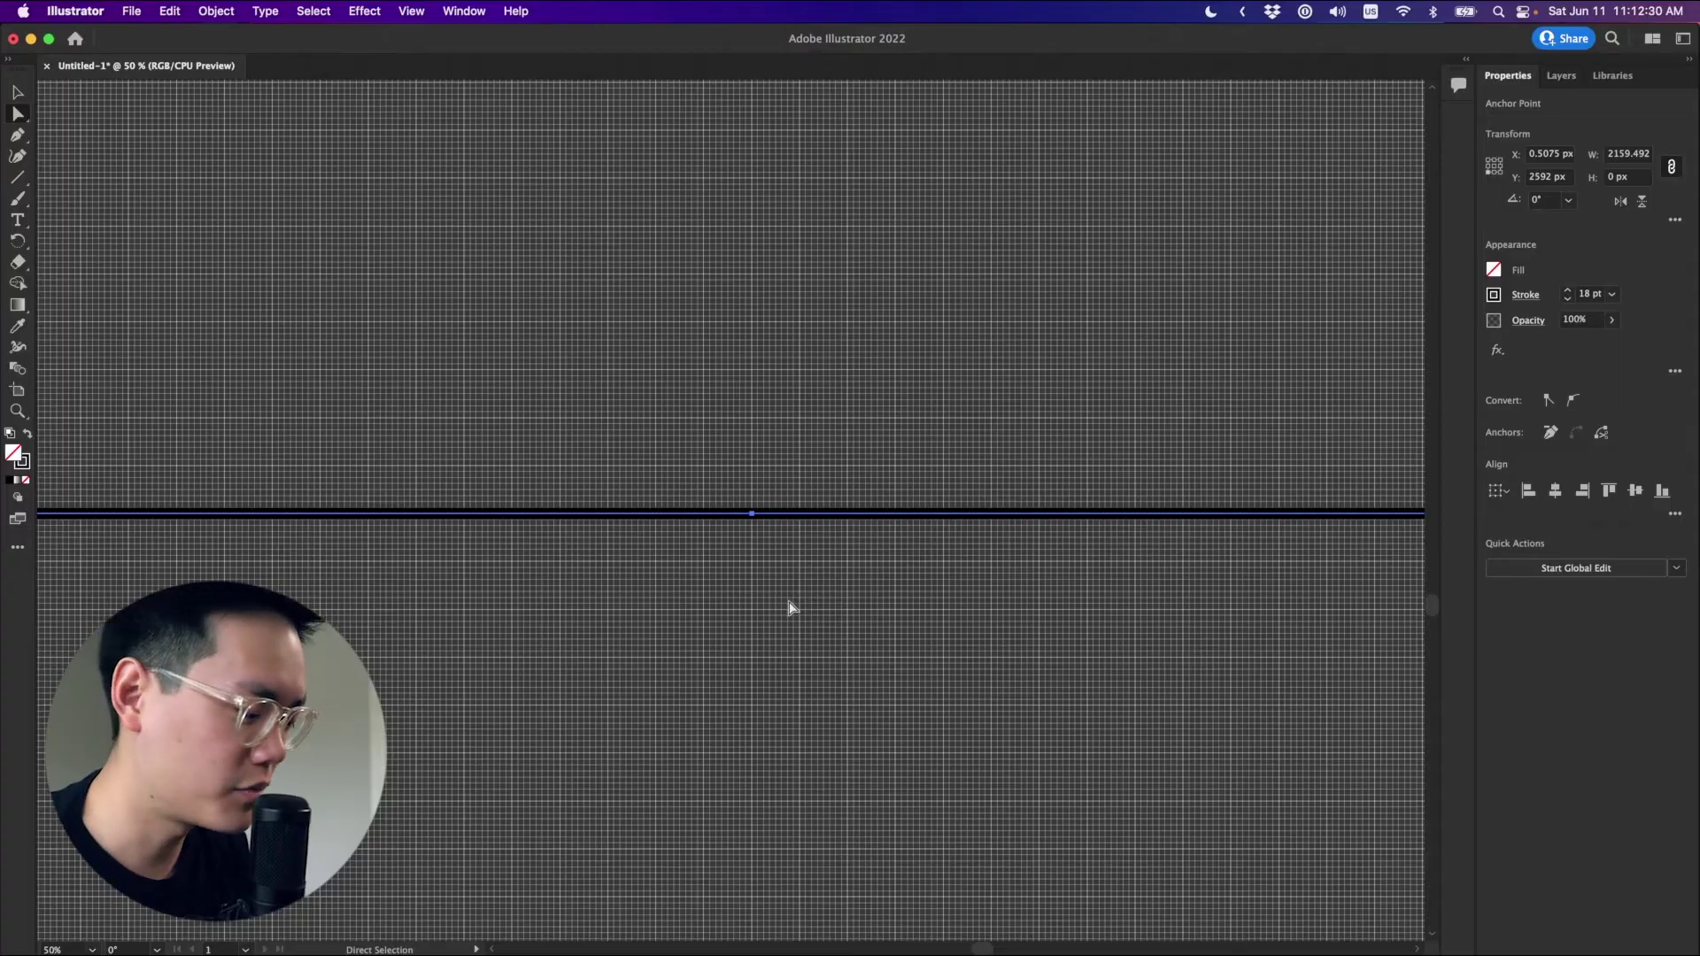
# Remove the extra anchor point at the line's midpoint with the Delete Anchor Point tool, then directly select the remaining middle anchor.
pyautogui.press('-')
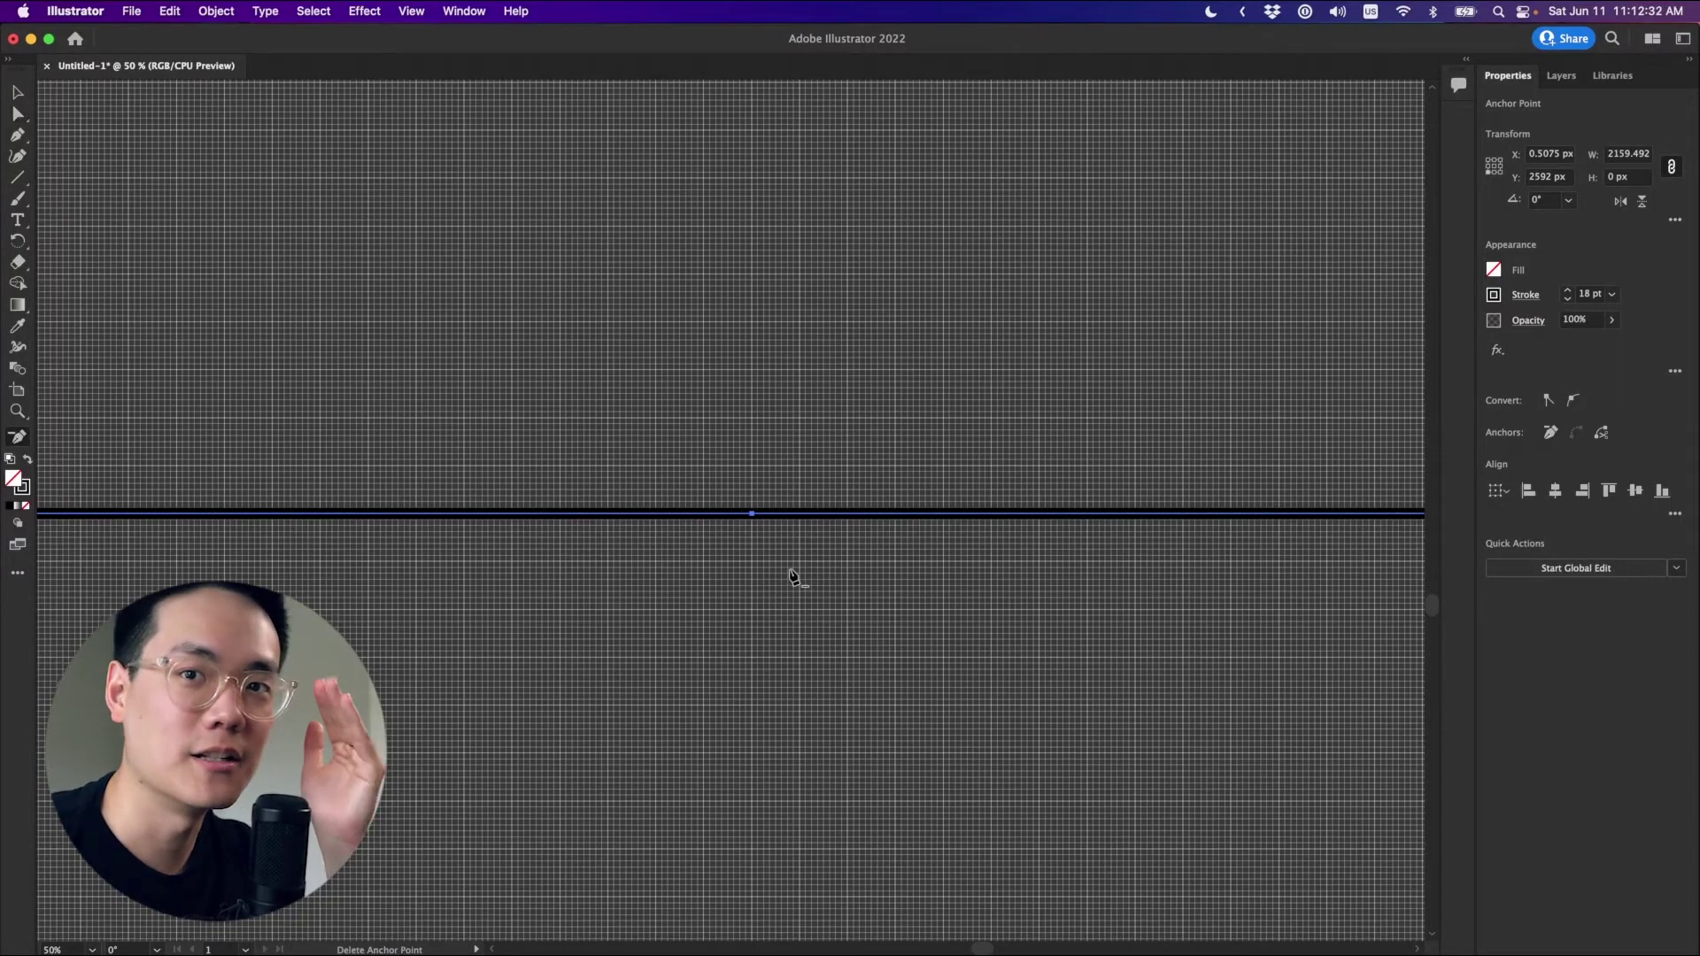
pyautogui.click(752, 514)
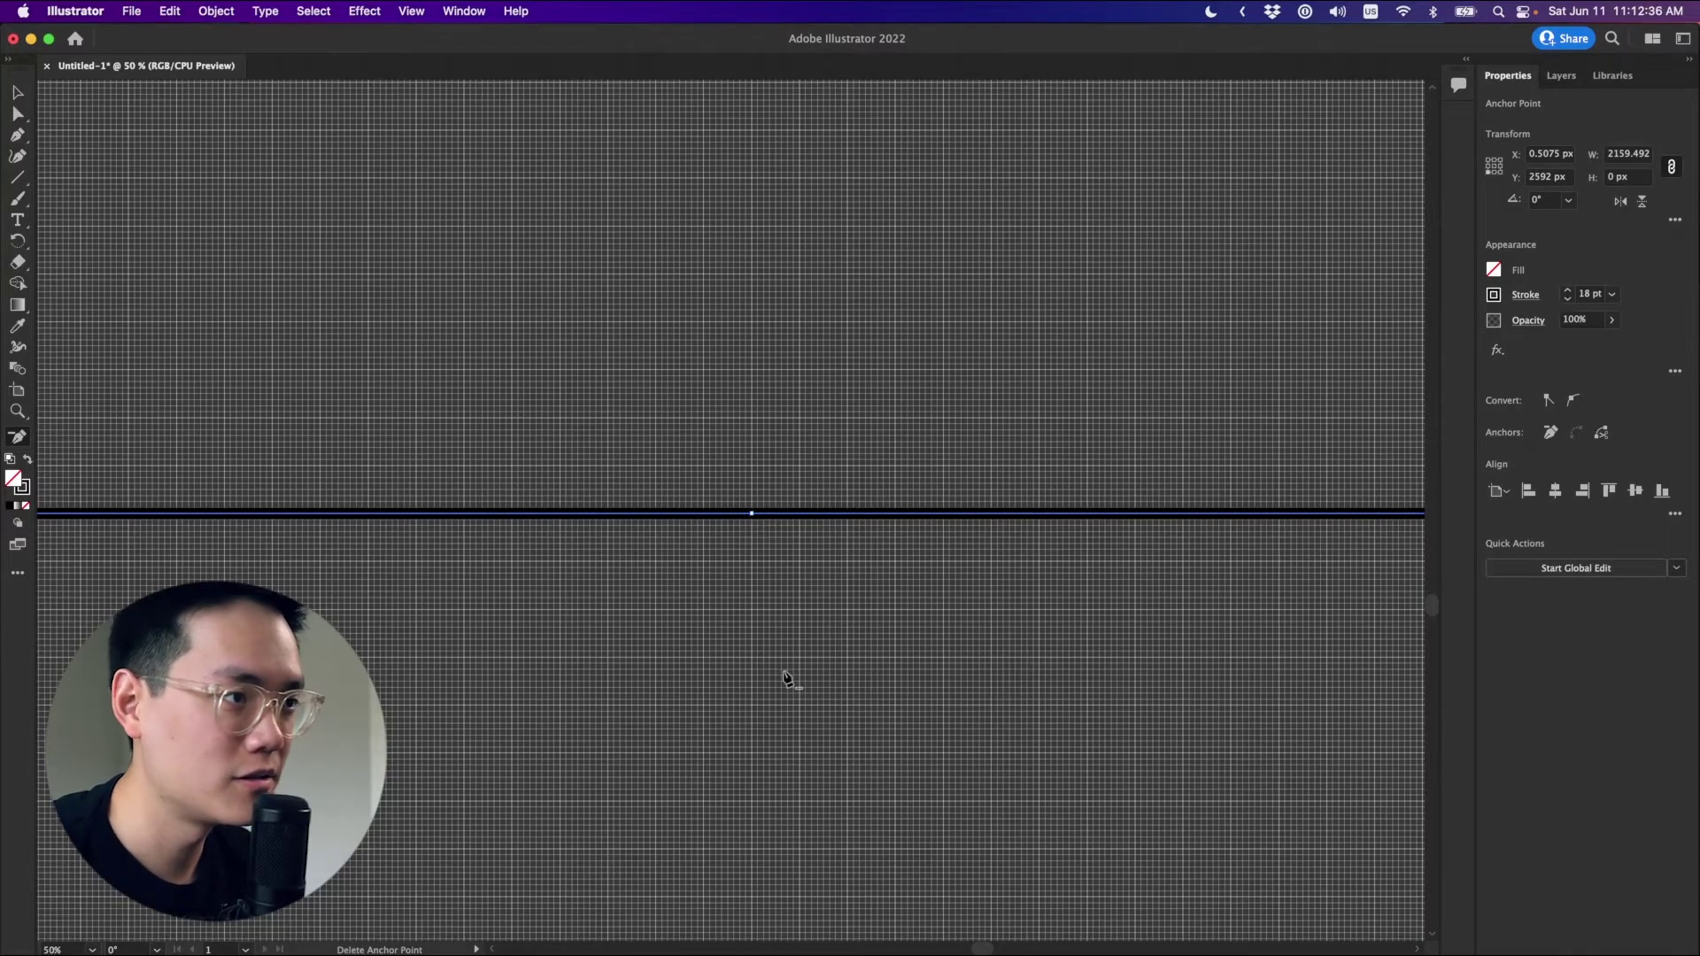
pyautogui.press('a')
pyautogui.click(760, 541)
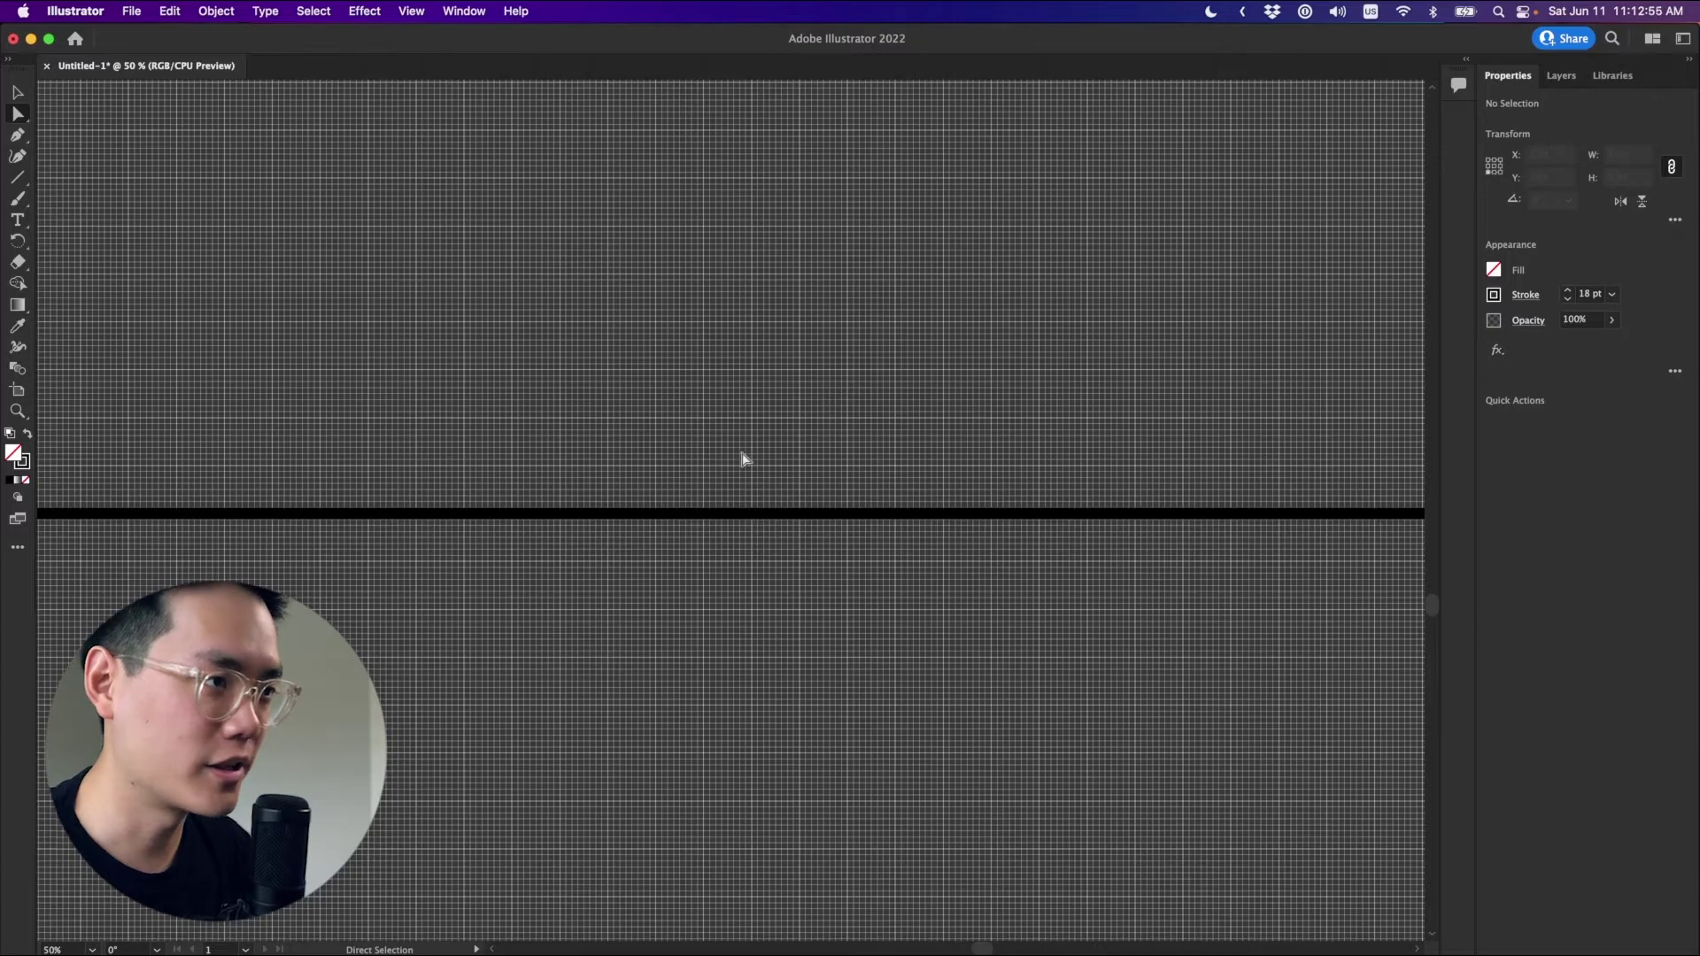
pyautogui.click(753, 517)
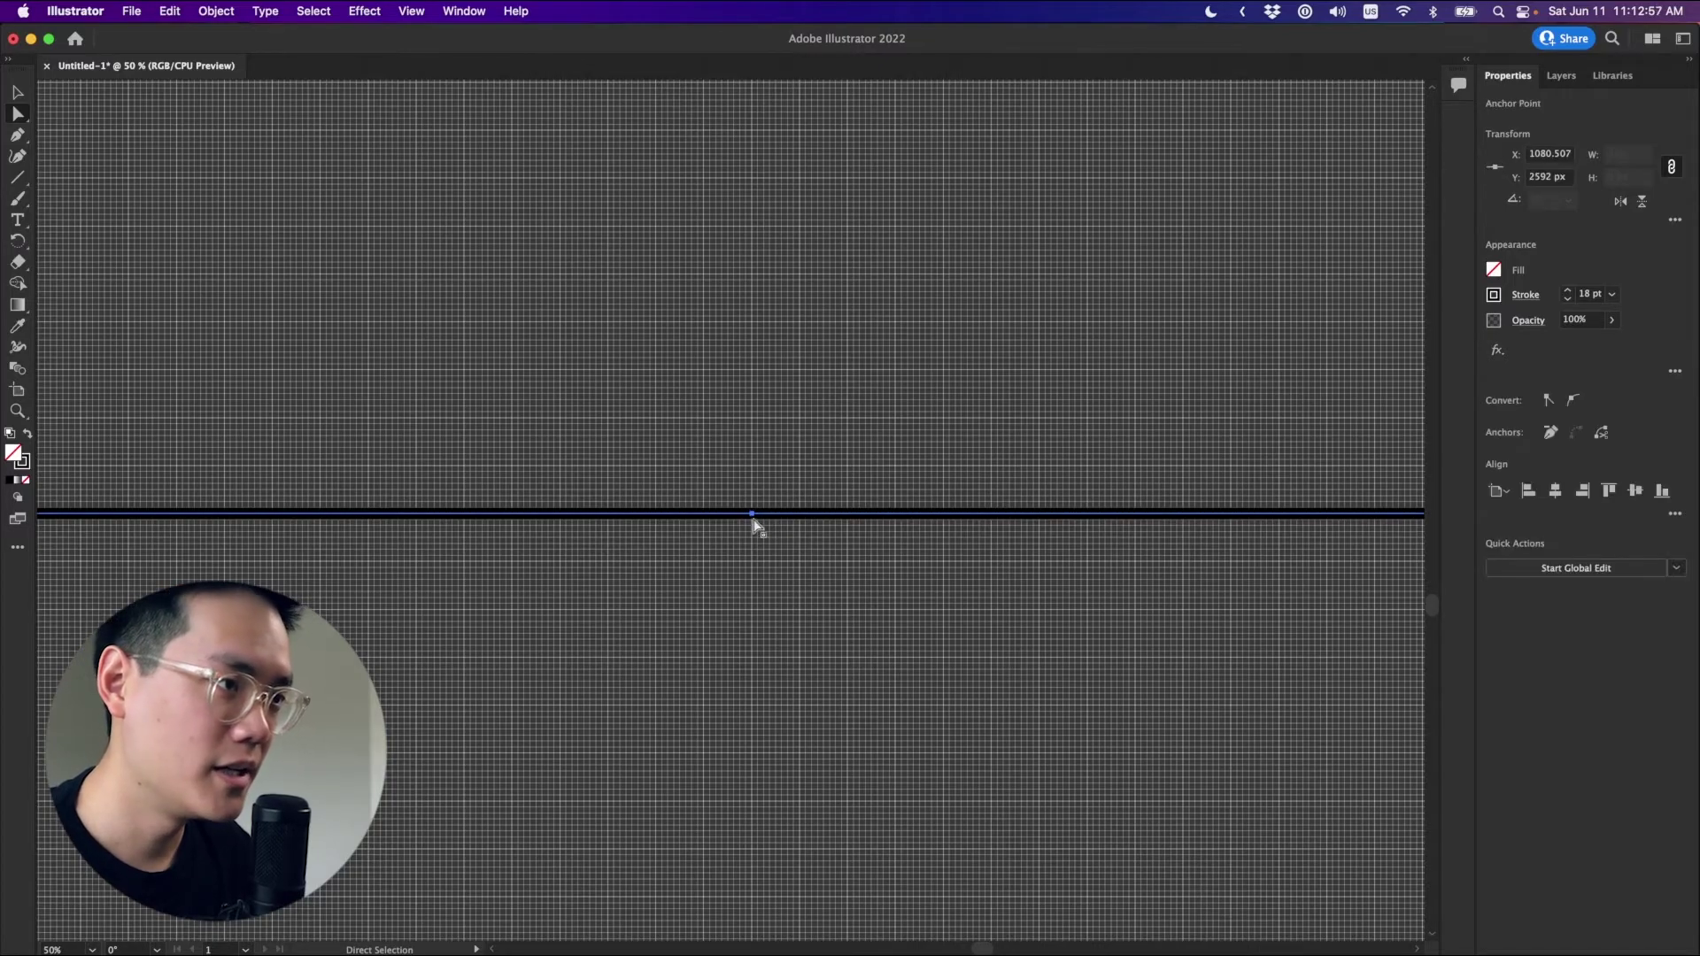
# Raise the line's middle anchor to Y 2016 px and pull smooth horizontal handles from it and both end anchors to form a wave.
pyautogui.moveTo(751, 517); pyautogui.dragTo(756, 140)
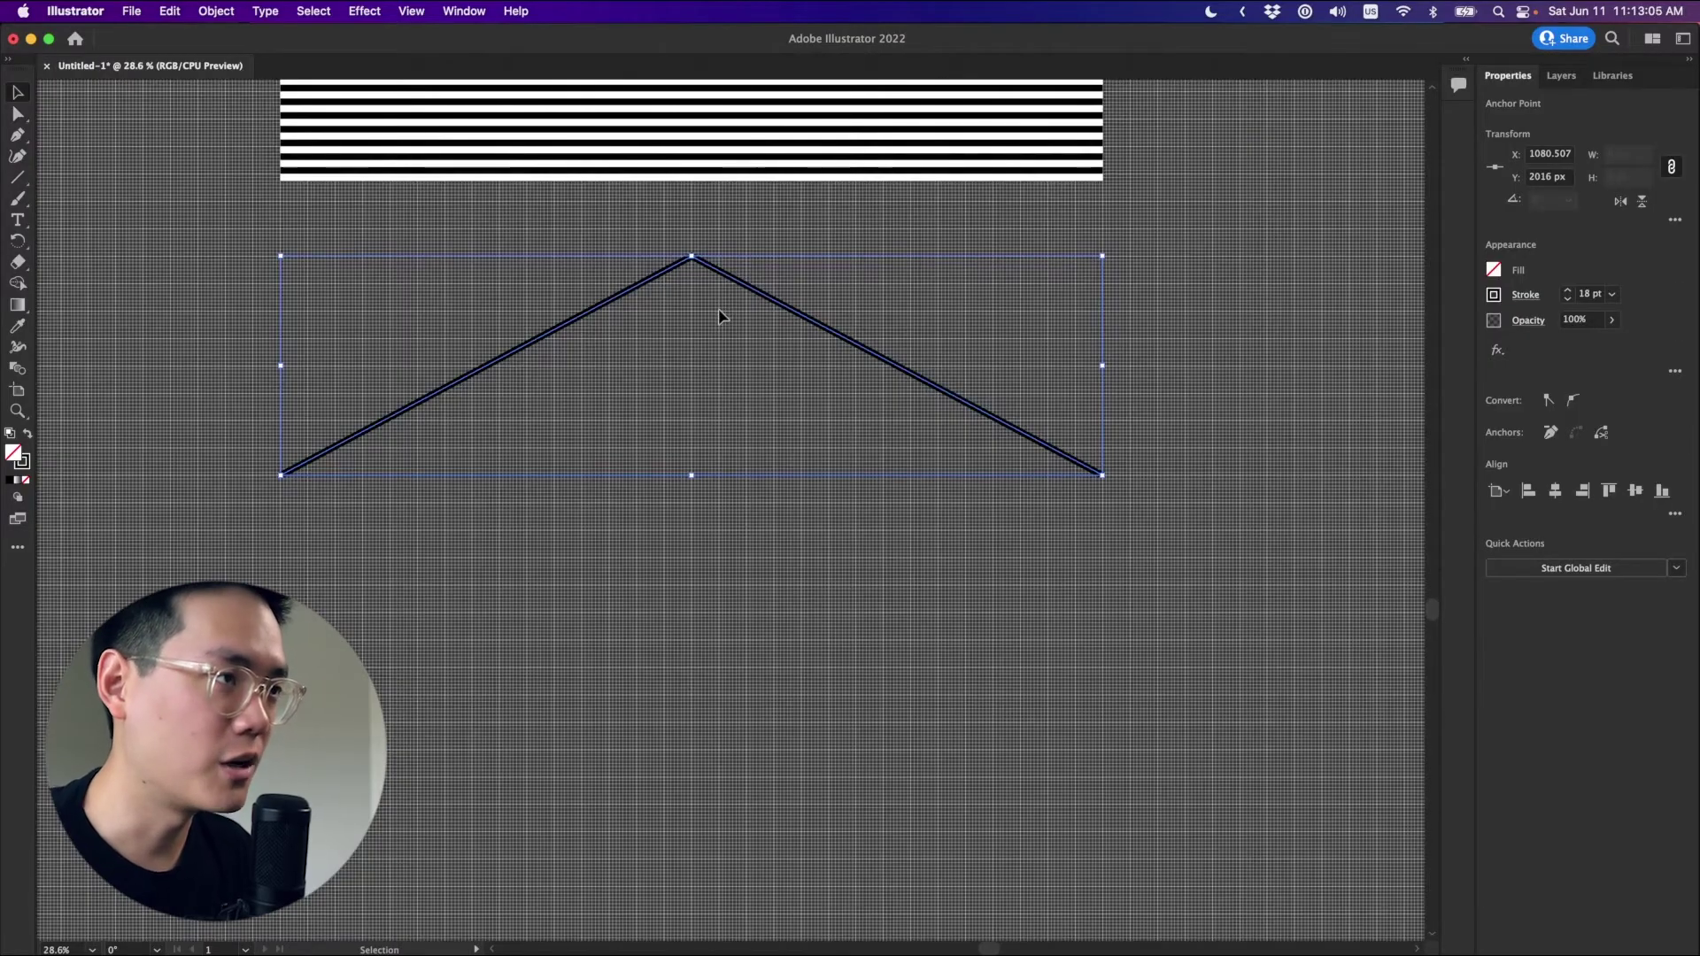
pyautogui.click(693, 226)
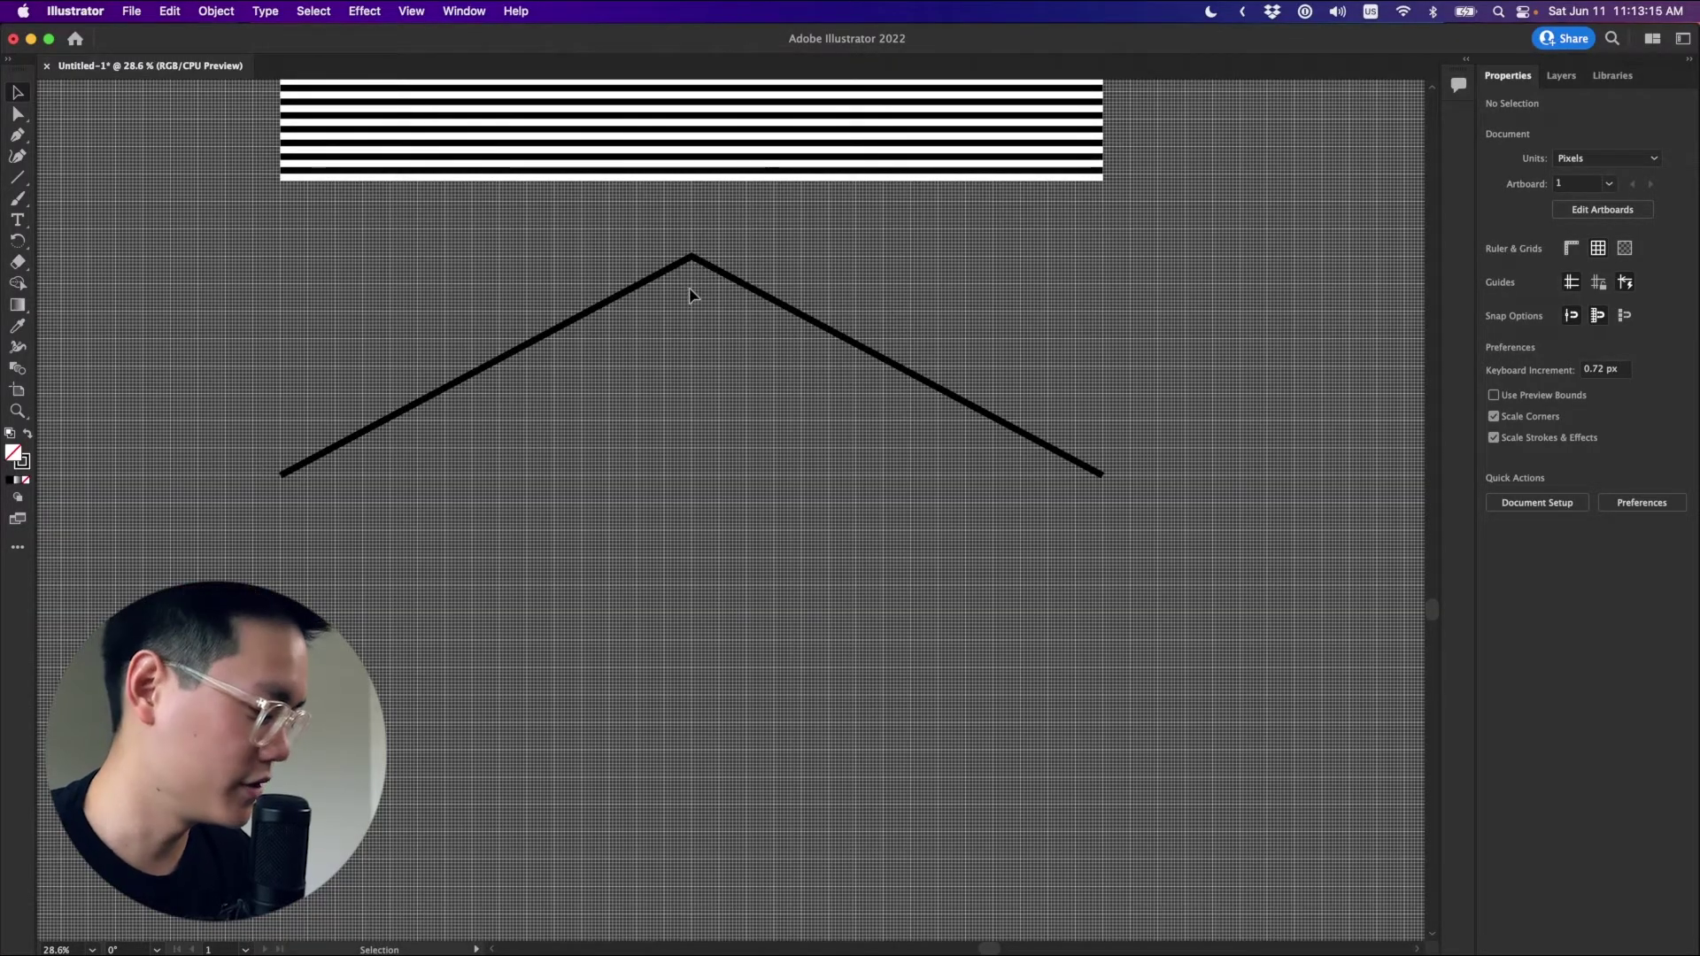
pyautogui.hotkey('shift', 'c')
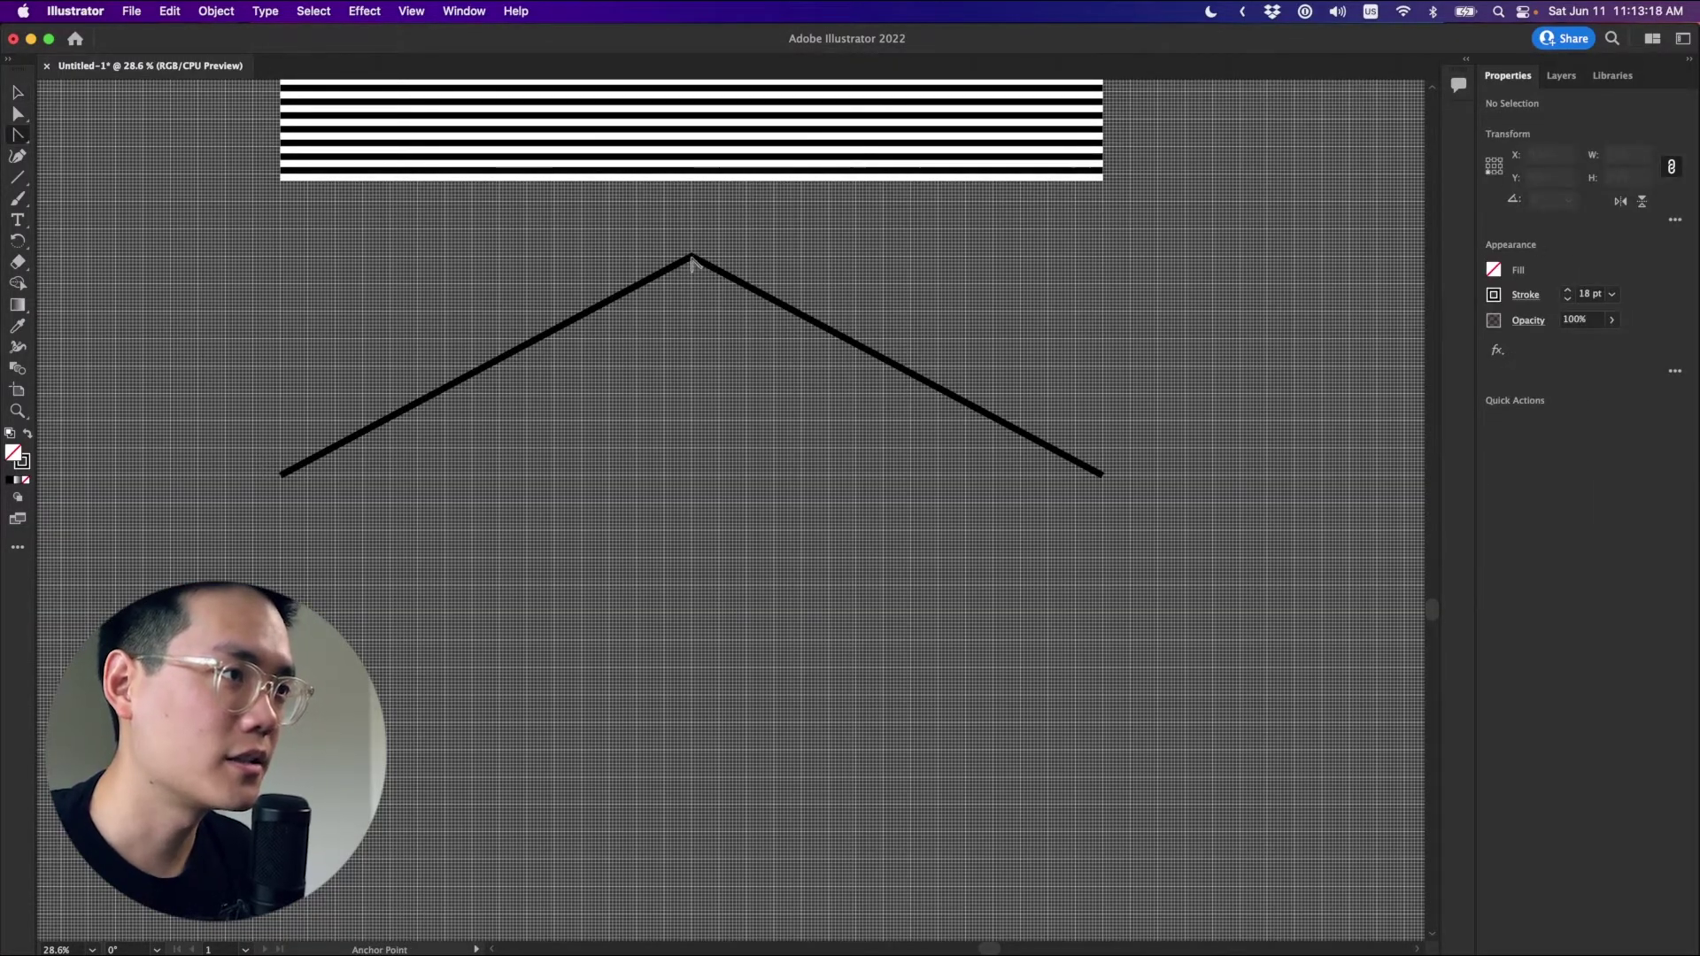
pyautogui.moveTo(692, 259); pyautogui.dragTo(868, 262)
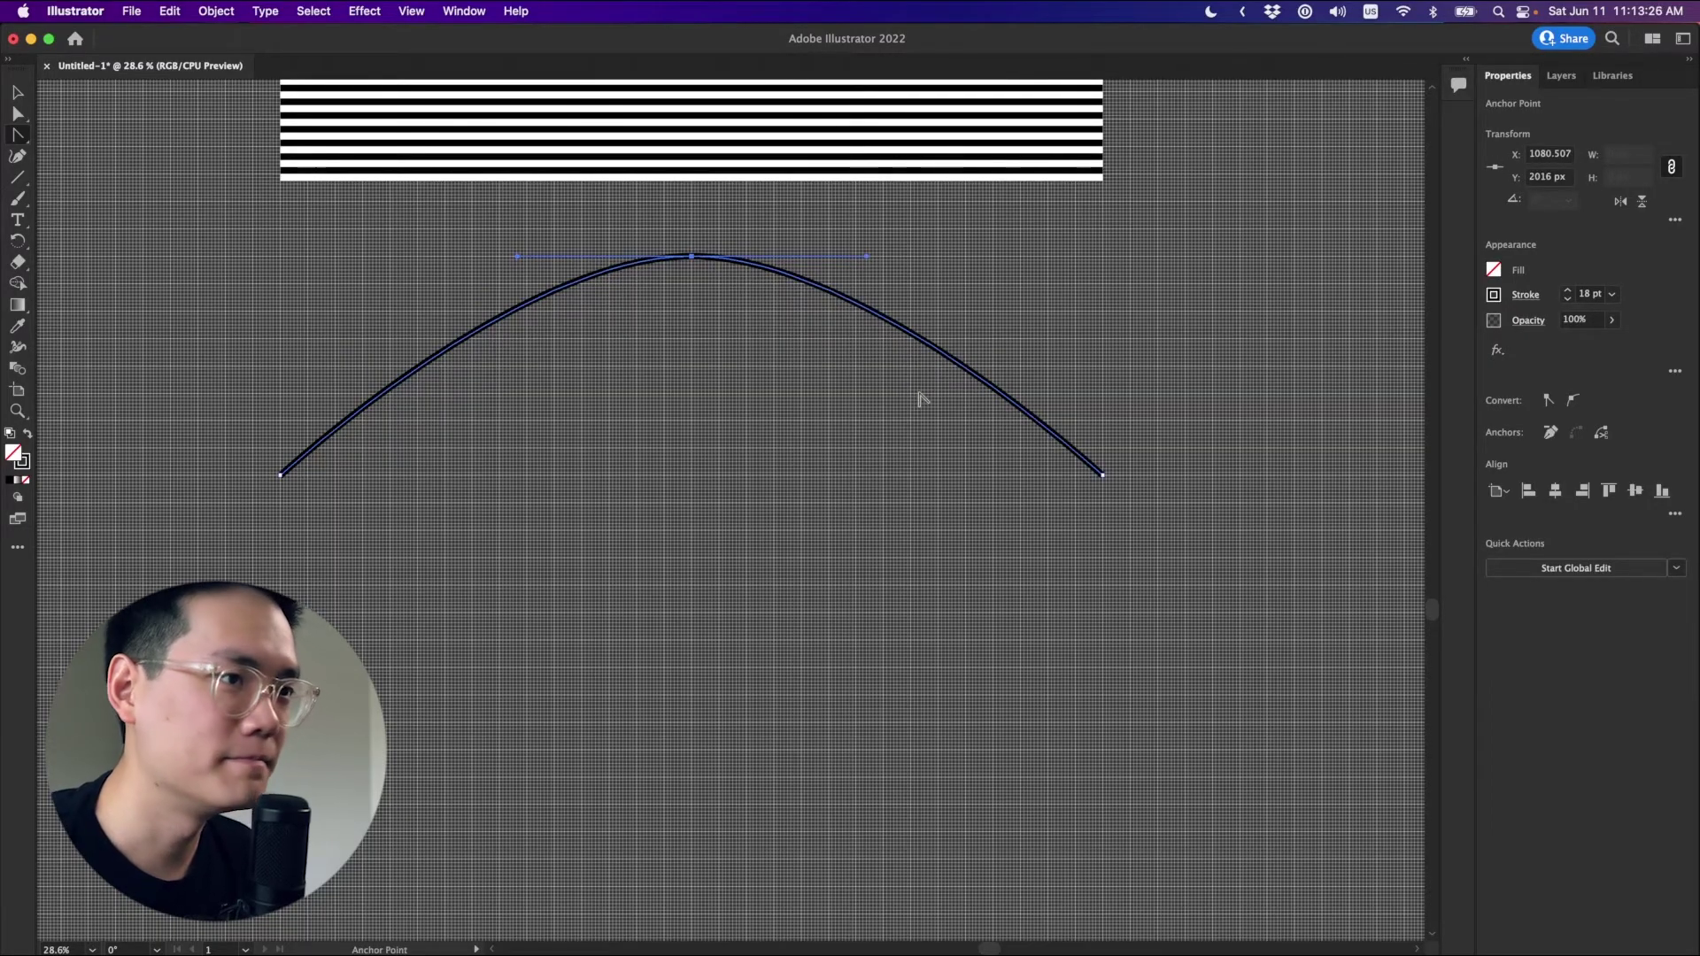
pyautogui.moveTo(1103, 478); pyautogui.dragTo(1187, 481)
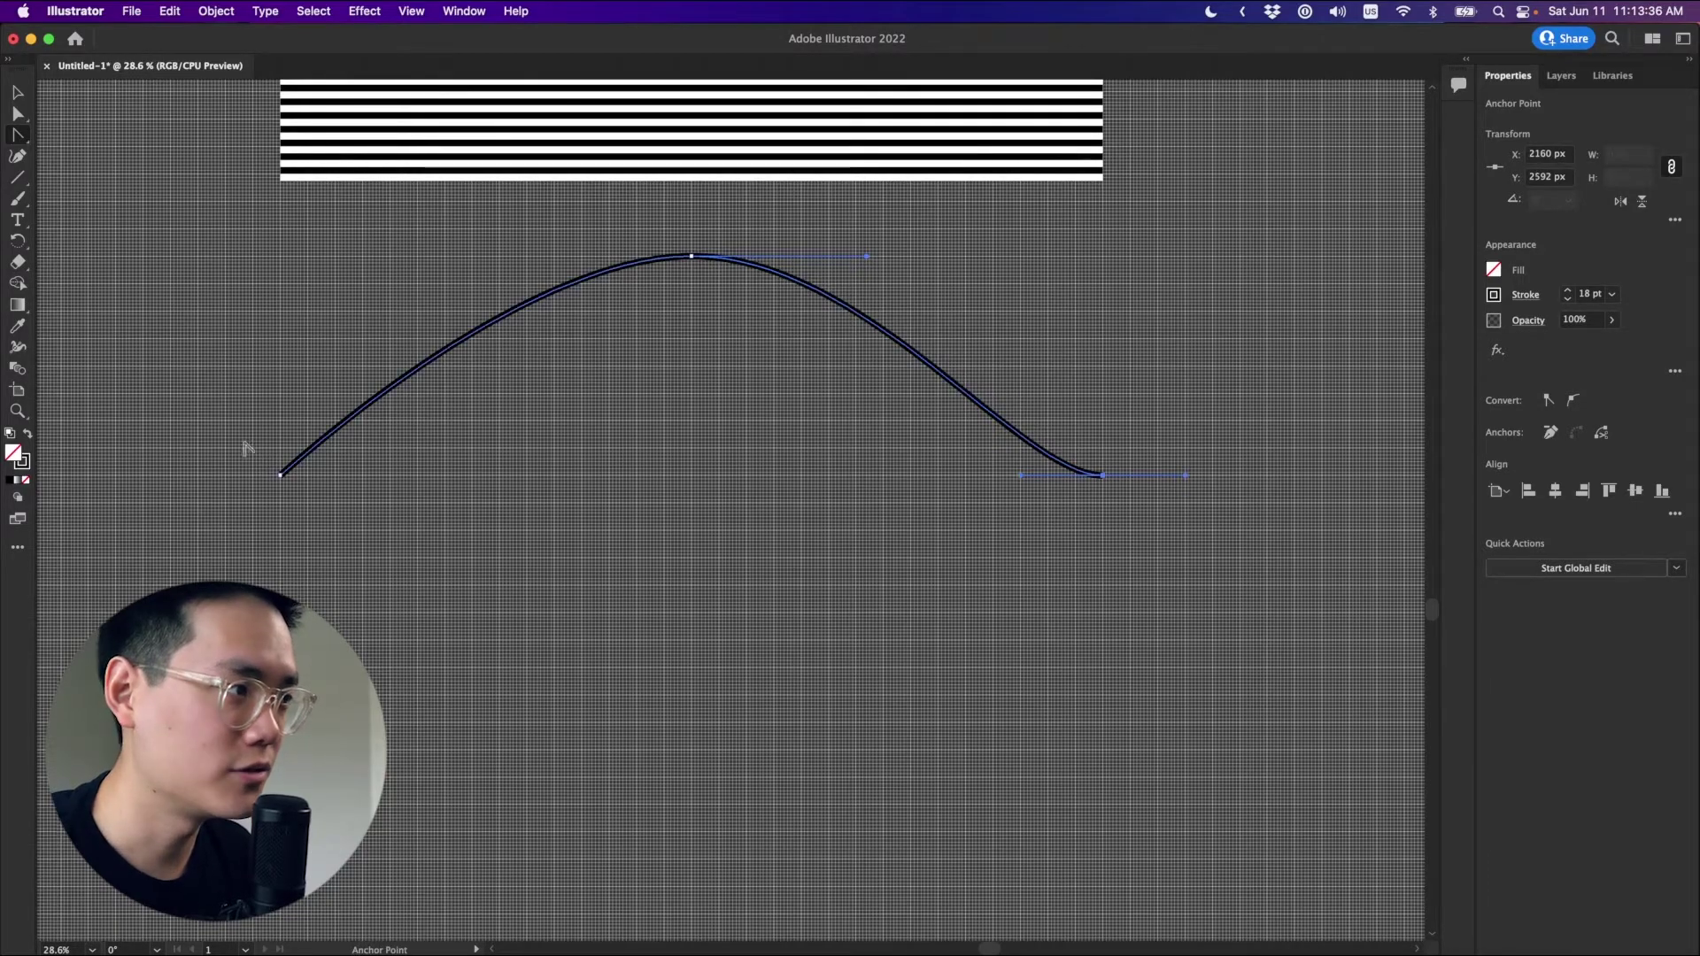
pyautogui.moveTo(282, 477); pyautogui.dragTo(364, 479)
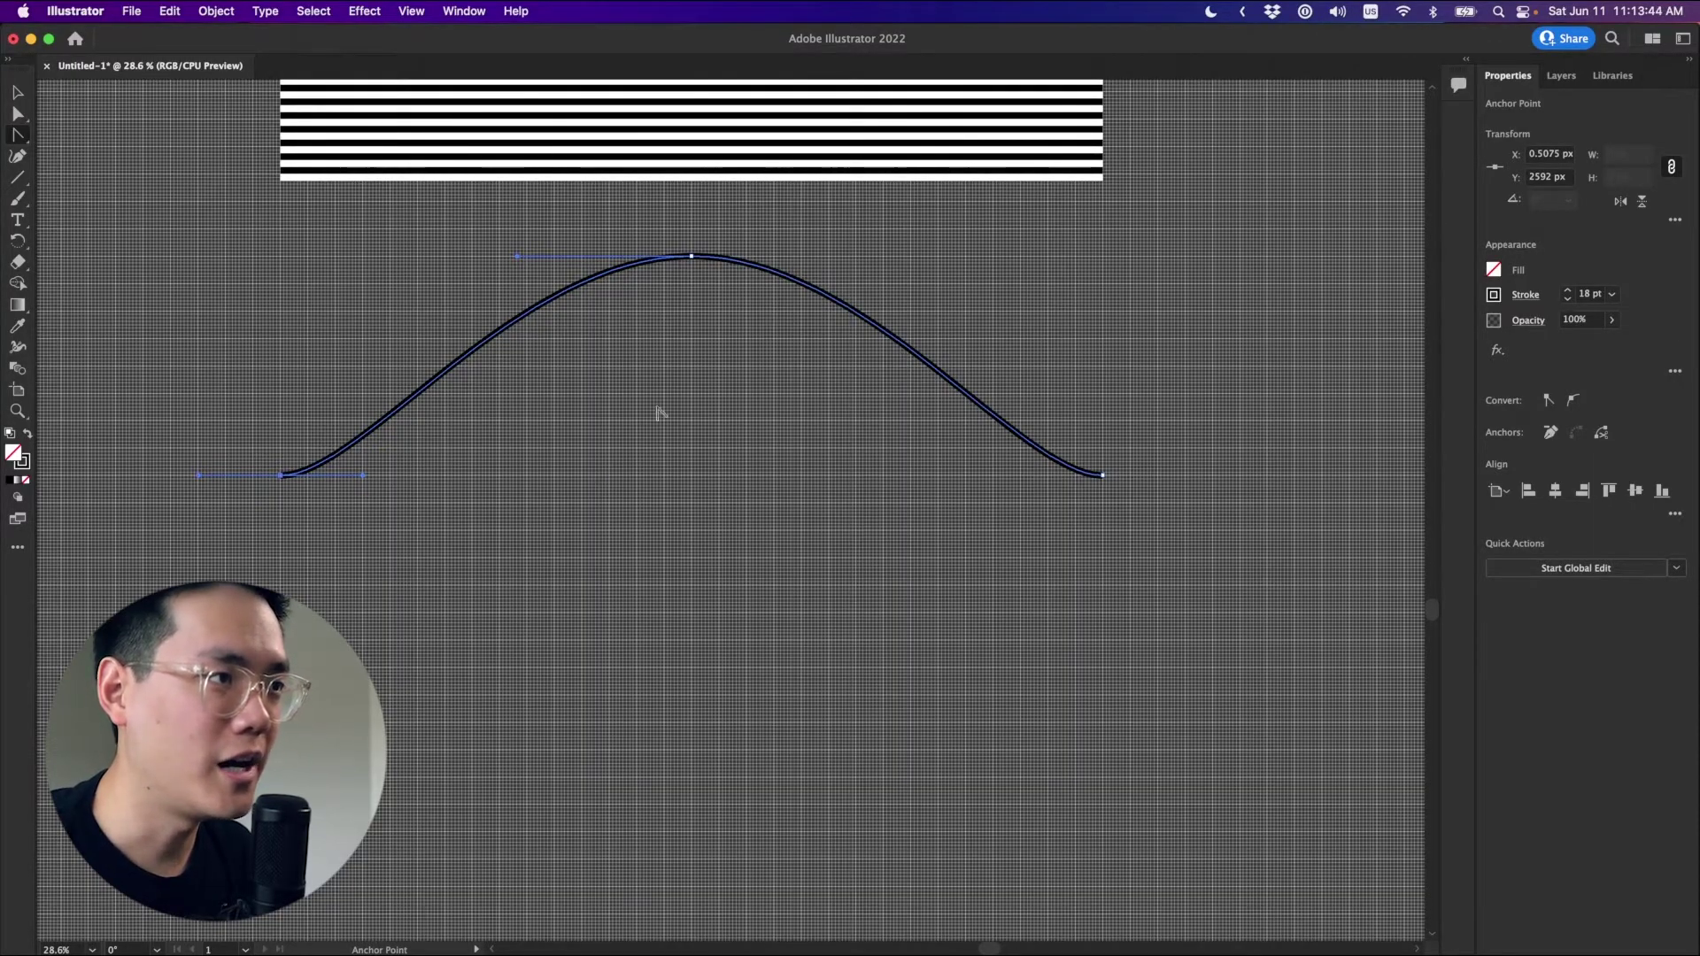
# Lower the wave's crest anchor to Y 2169 px, then lengthen the horizontal handles at the crest and both ends.
pyautogui.press('a')
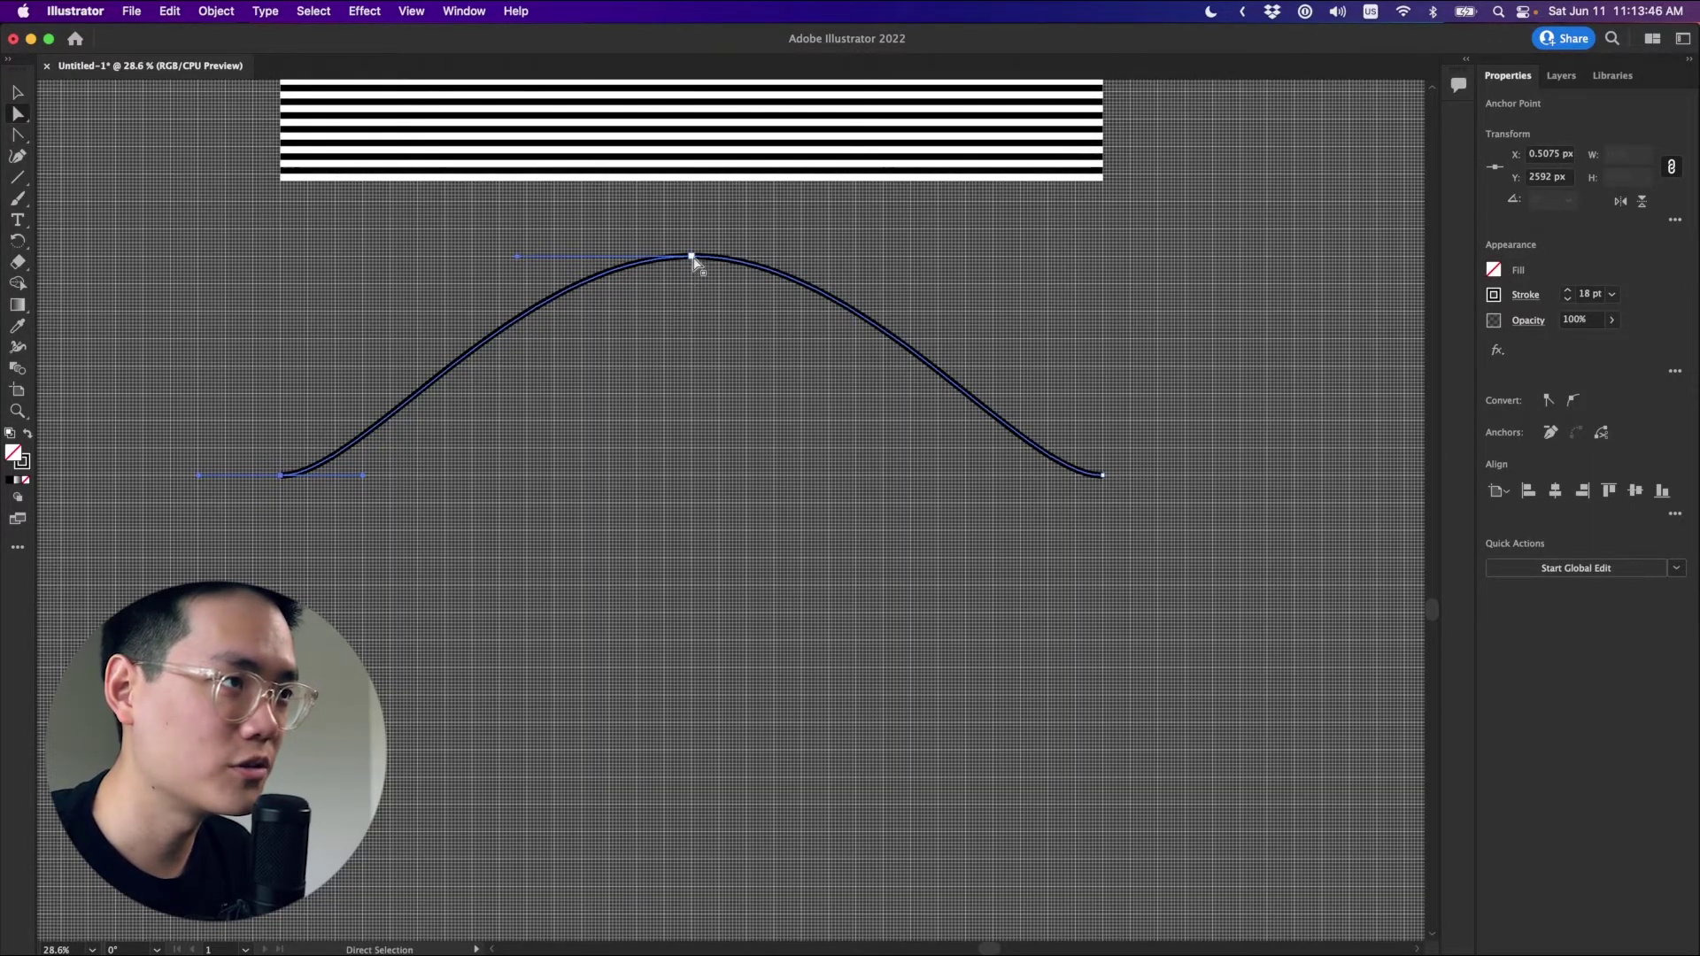
pyautogui.moveTo(694, 261); pyautogui.dragTo(691, 315)
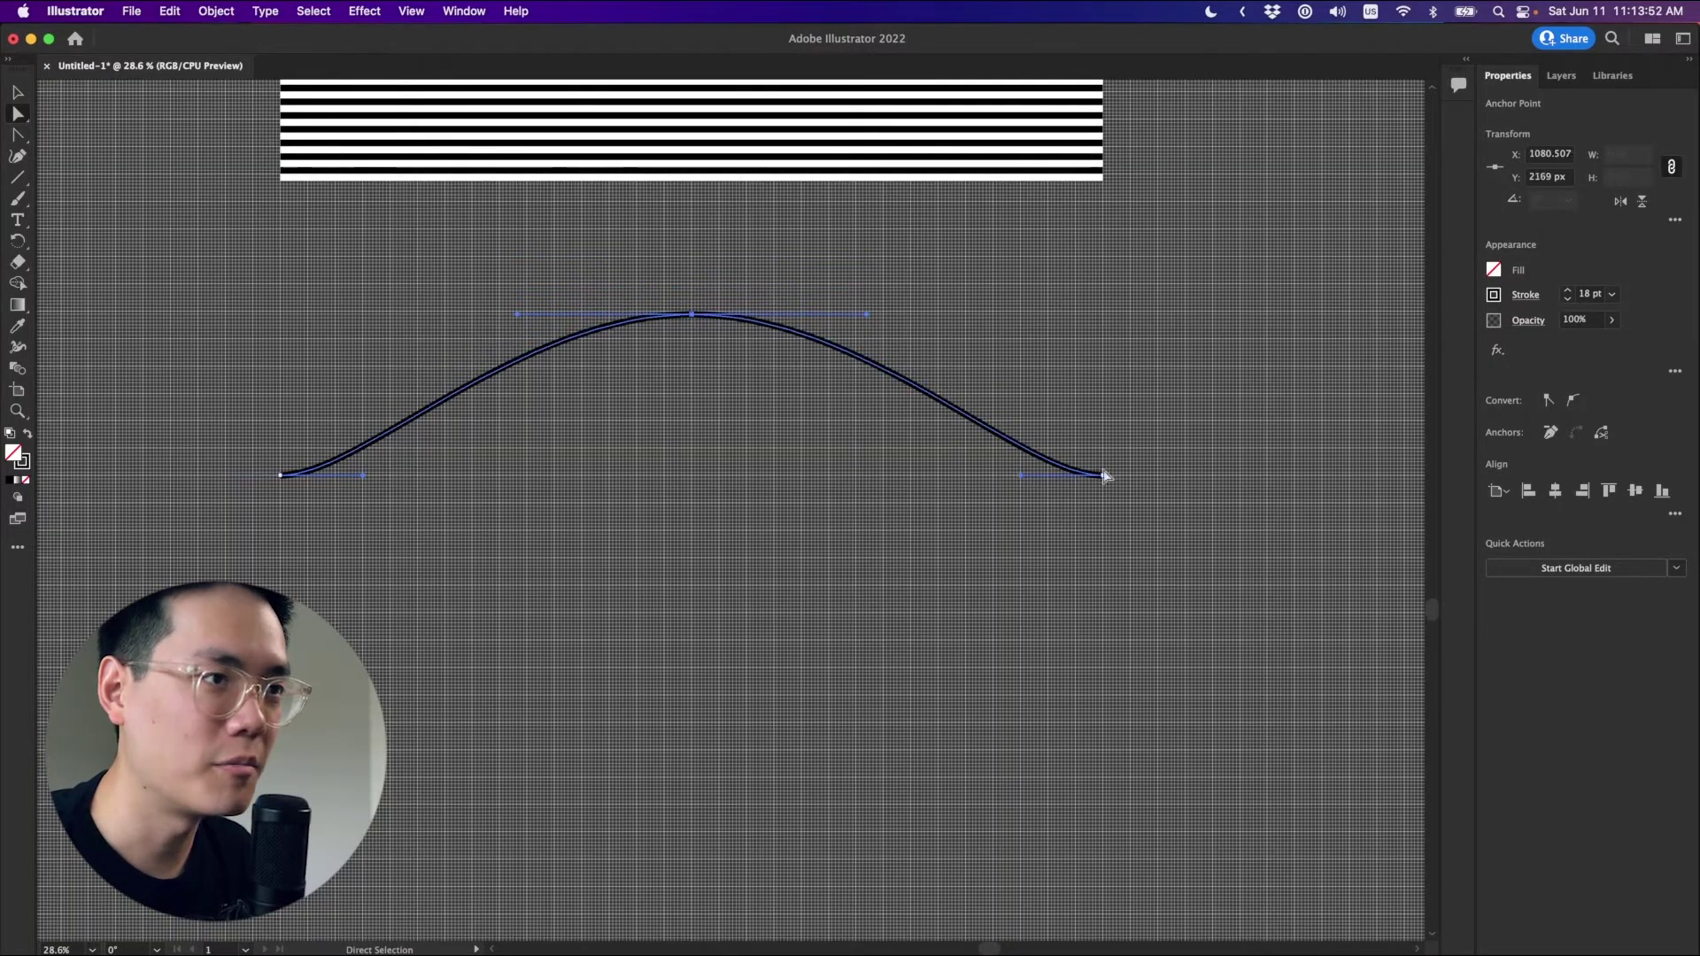
pyautogui.hotkey('shift', 'c')
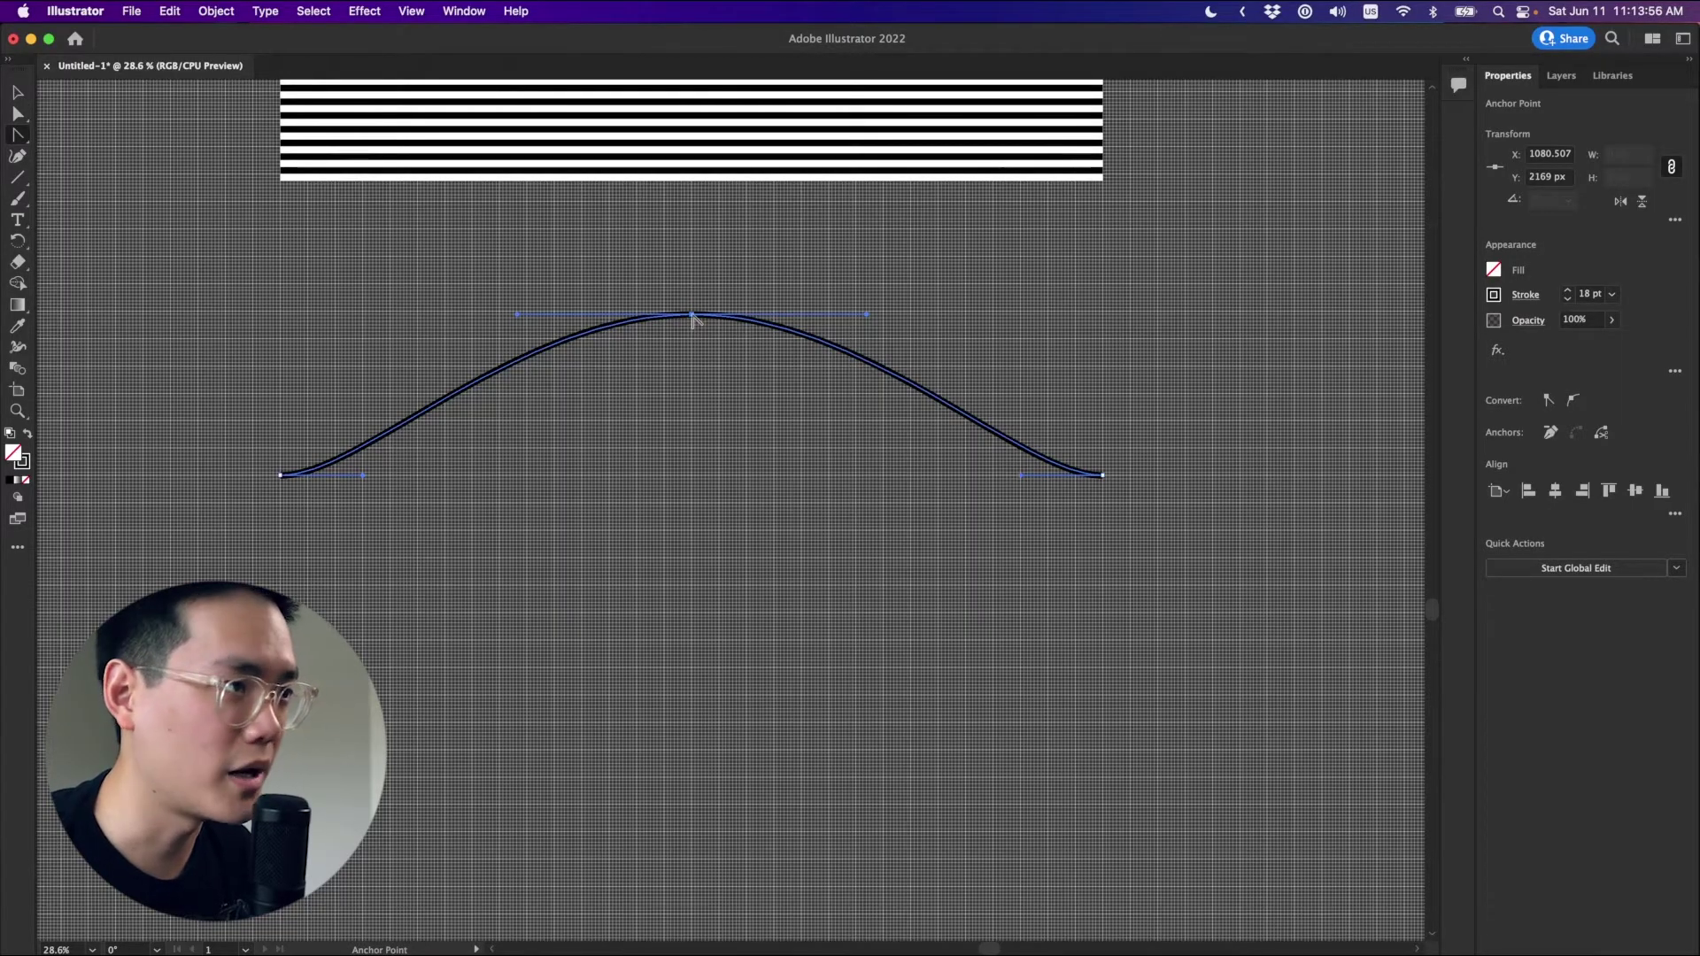
pyautogui.moveTo(691, 315); pyautogui.dragTo(881, 320)
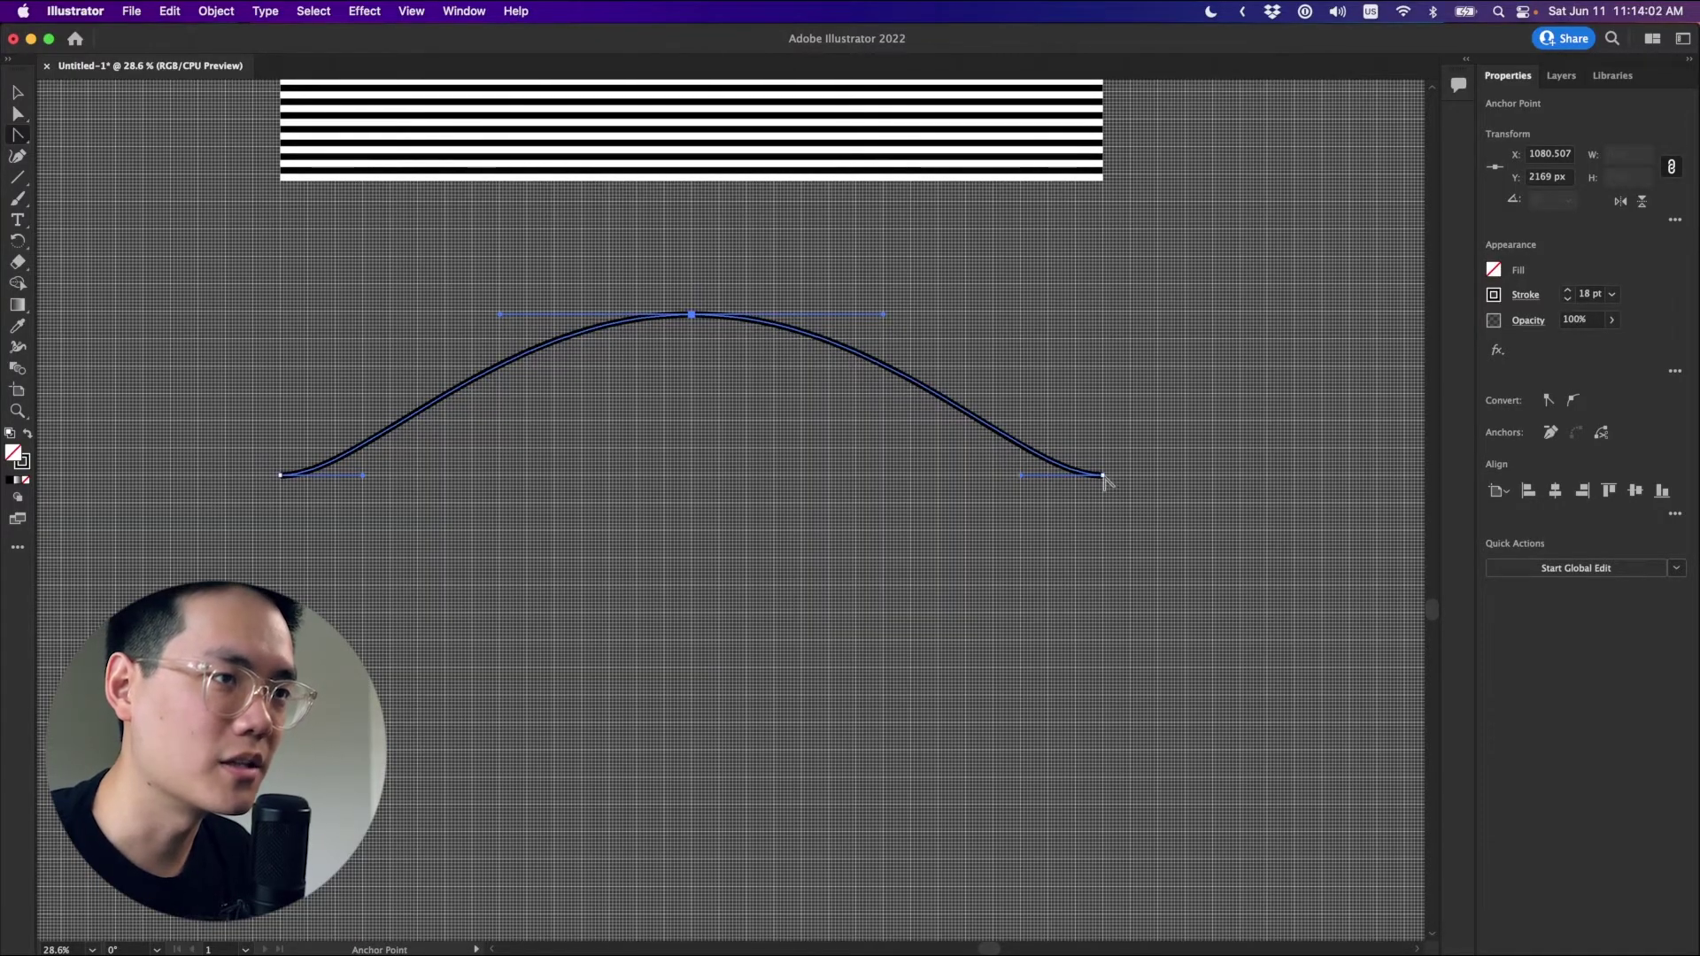
pyautogui.moveTo(1103, 476); pyautogui.dragTo(1213, 480)
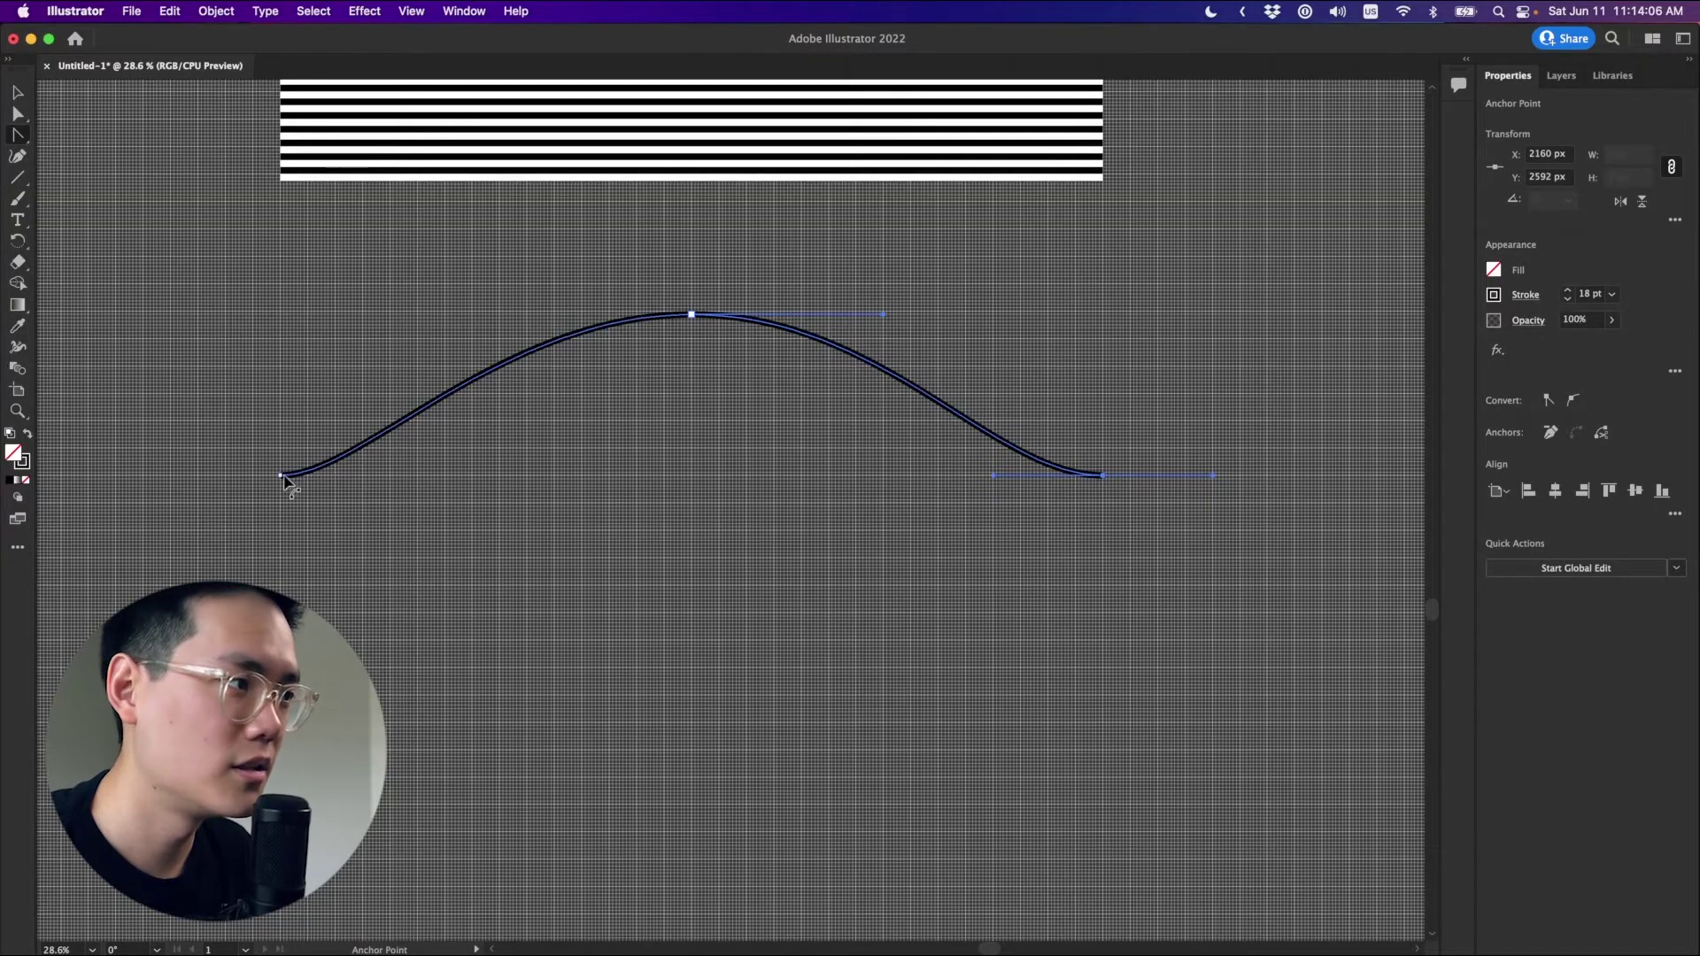
pyautogui.moveTo(282, 478); pyautogui.dragTo(390, 476)
pyautogui.press('v')
pyautogui.click(740, 452)
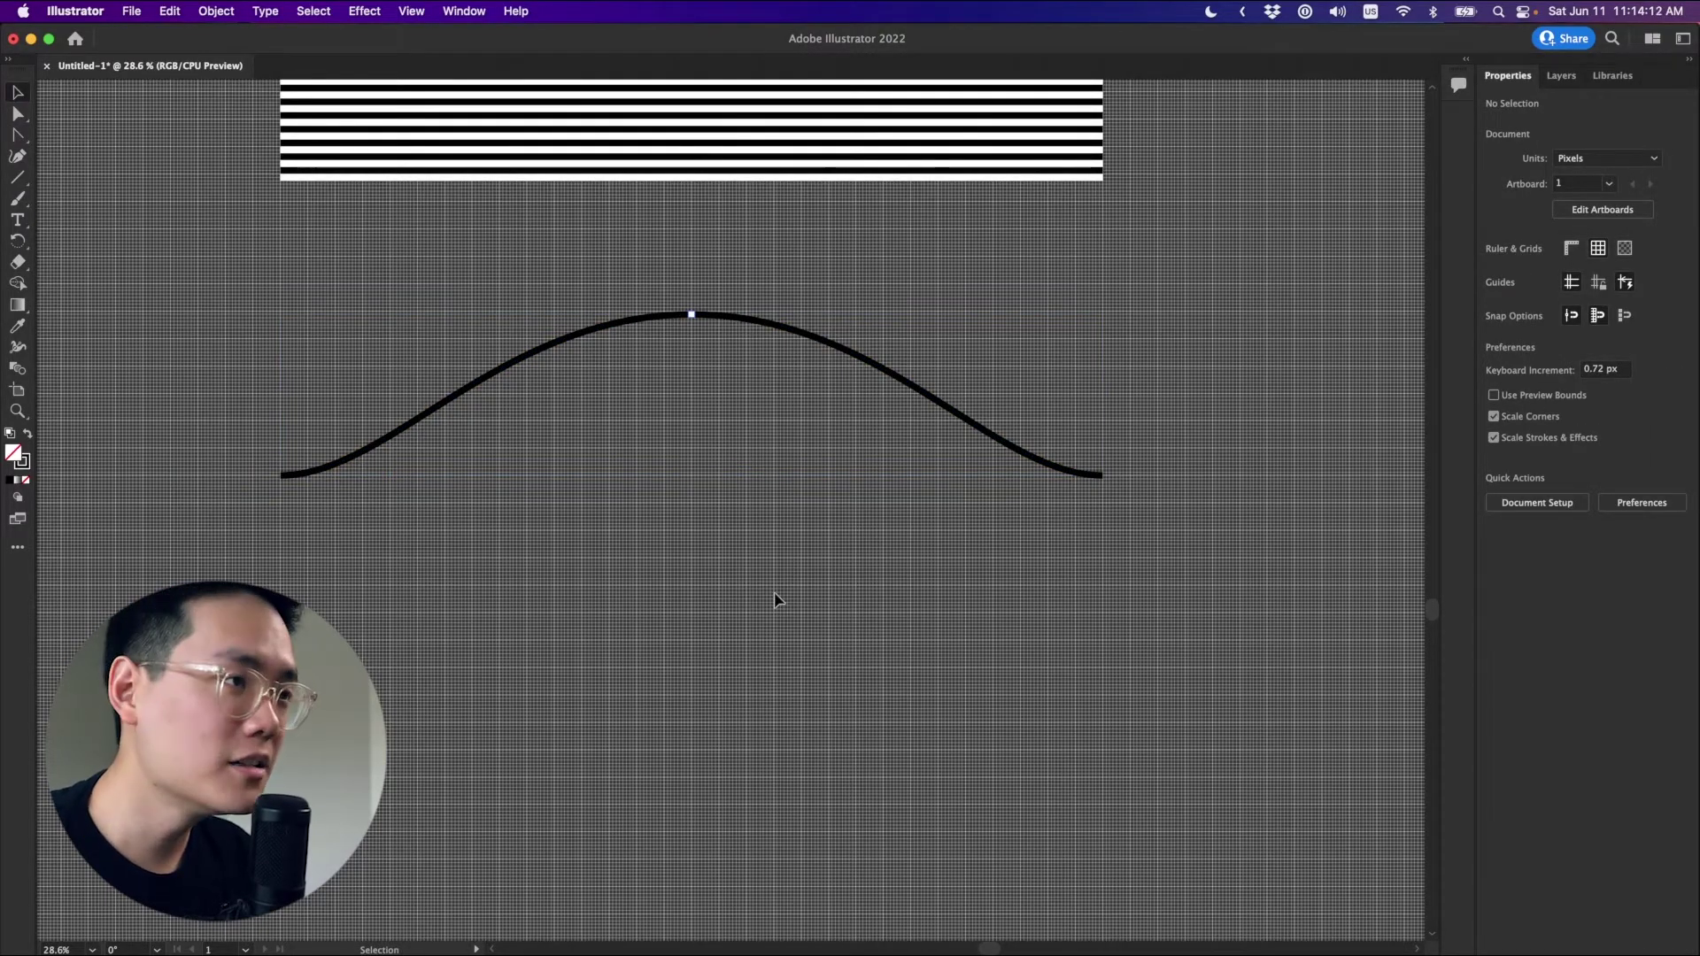
# Duplicate the black wave 18 px straight down and give the copy a white stroke.
pyautogui.click(702, 321)
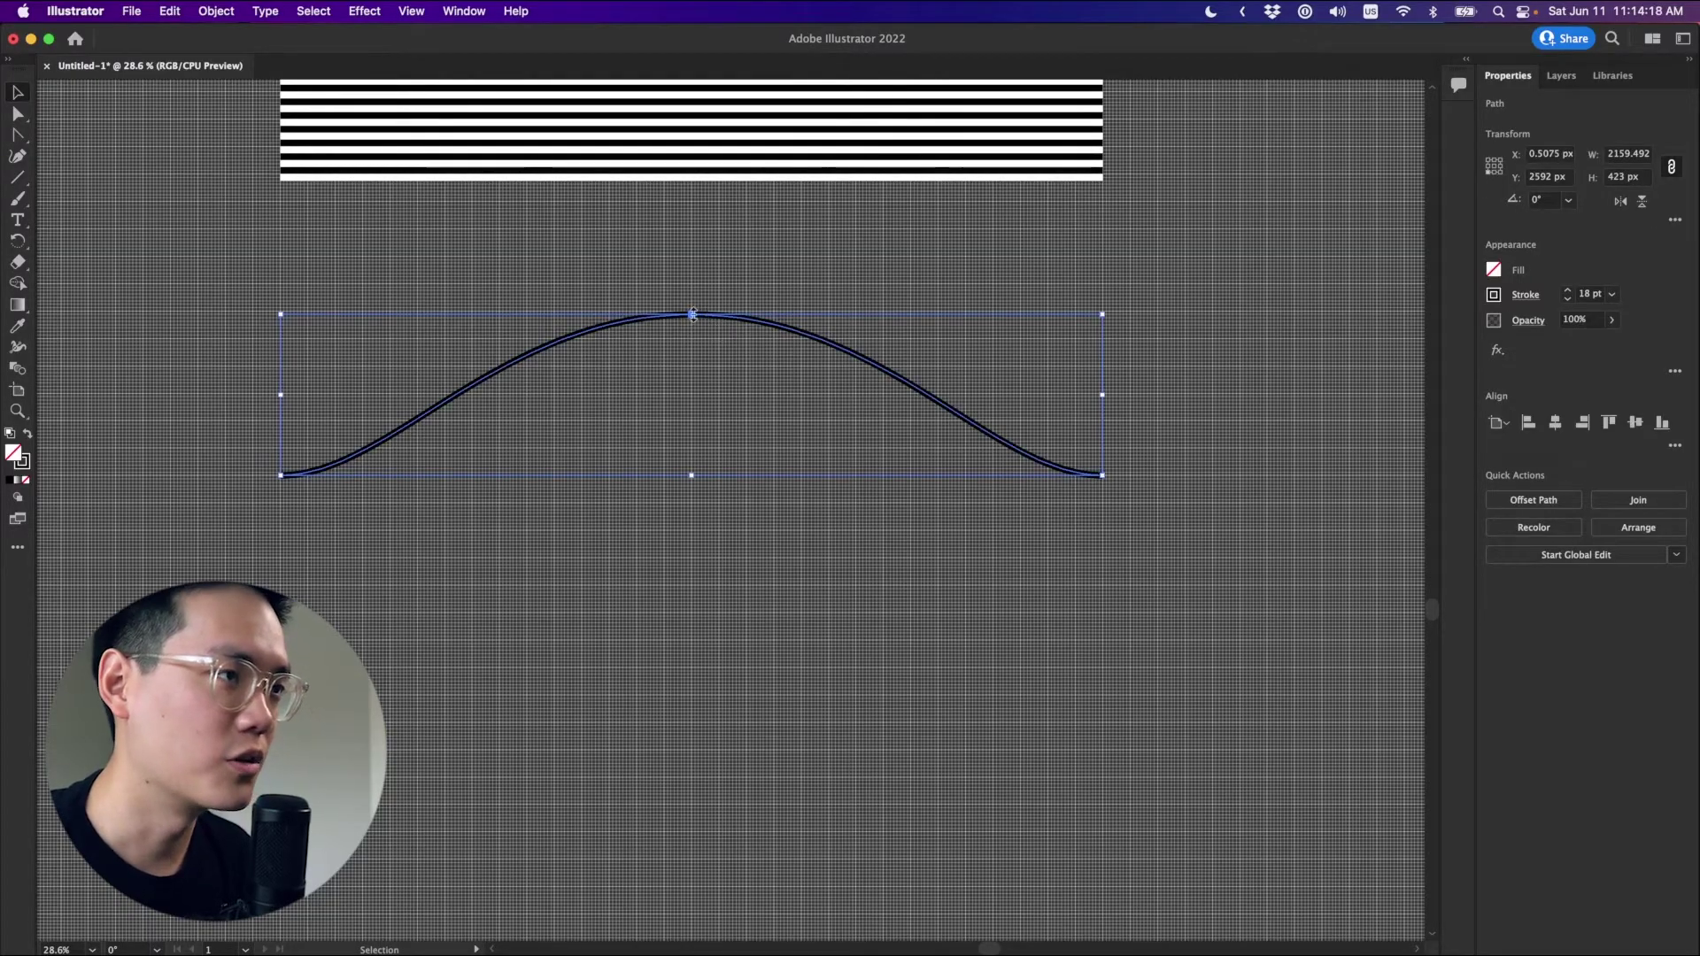
pyautogui.scroll(6, 691, 316)
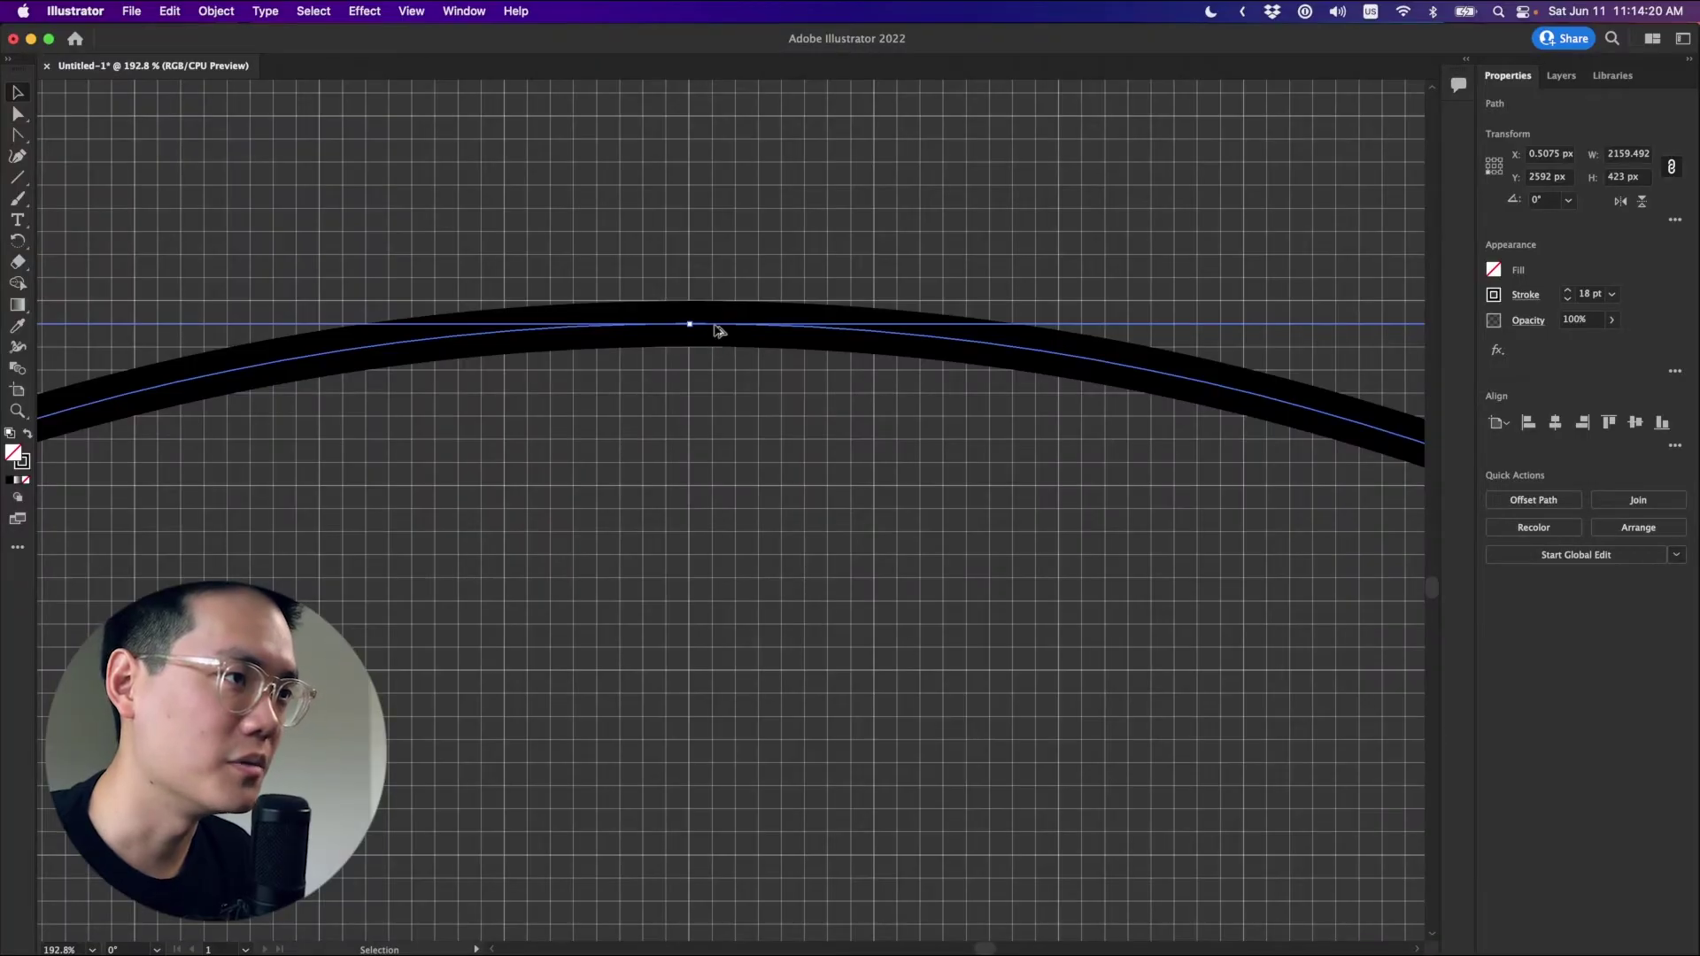
pyautogui.moveTo(717, 329); pyautogui.dragTo(709, 379)
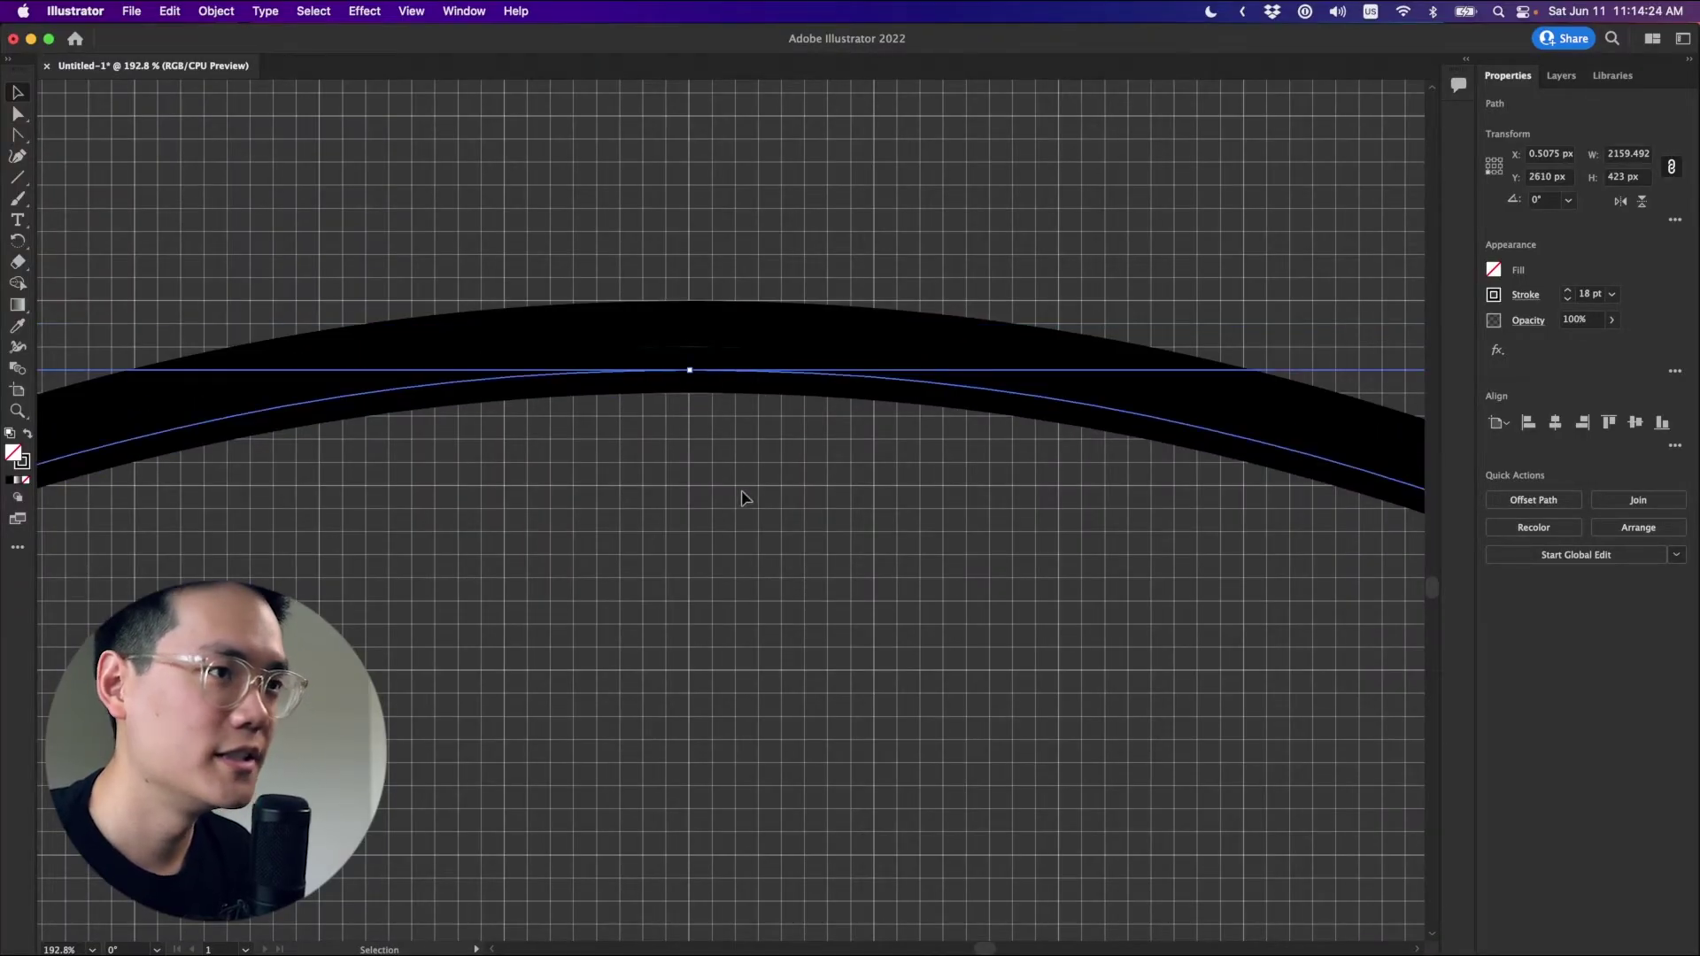
pyautogui.click(1493, 296)
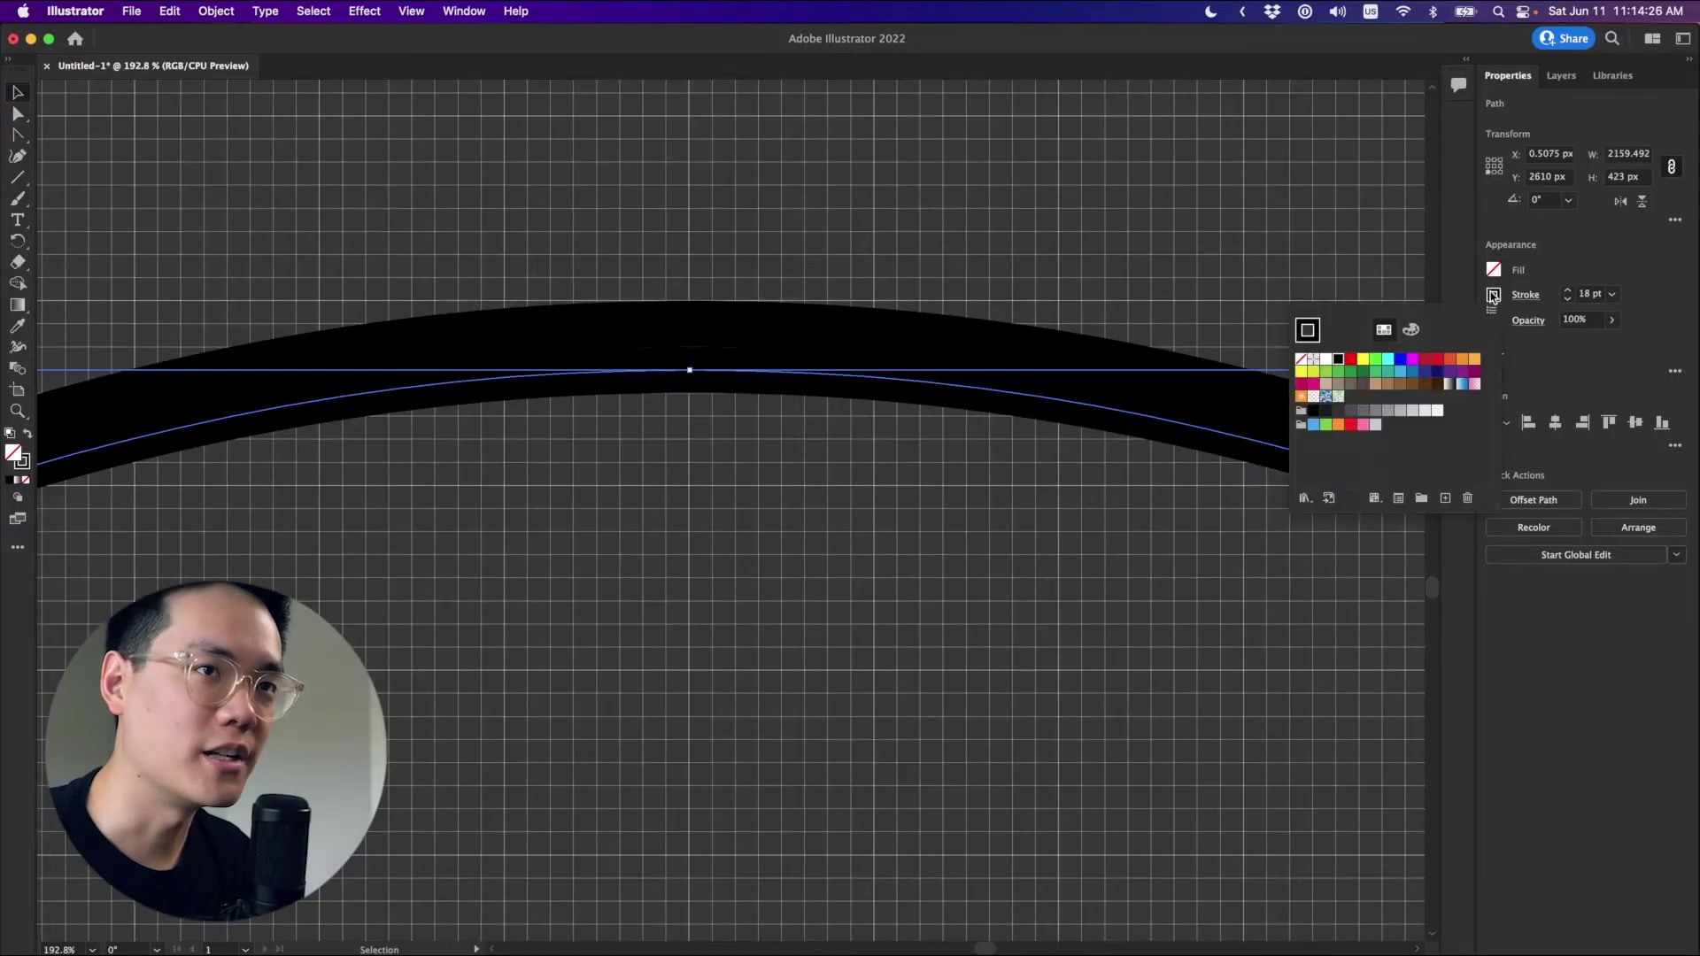
pyautogui.click(1325, 364)
pyautogui.click(732, 227)
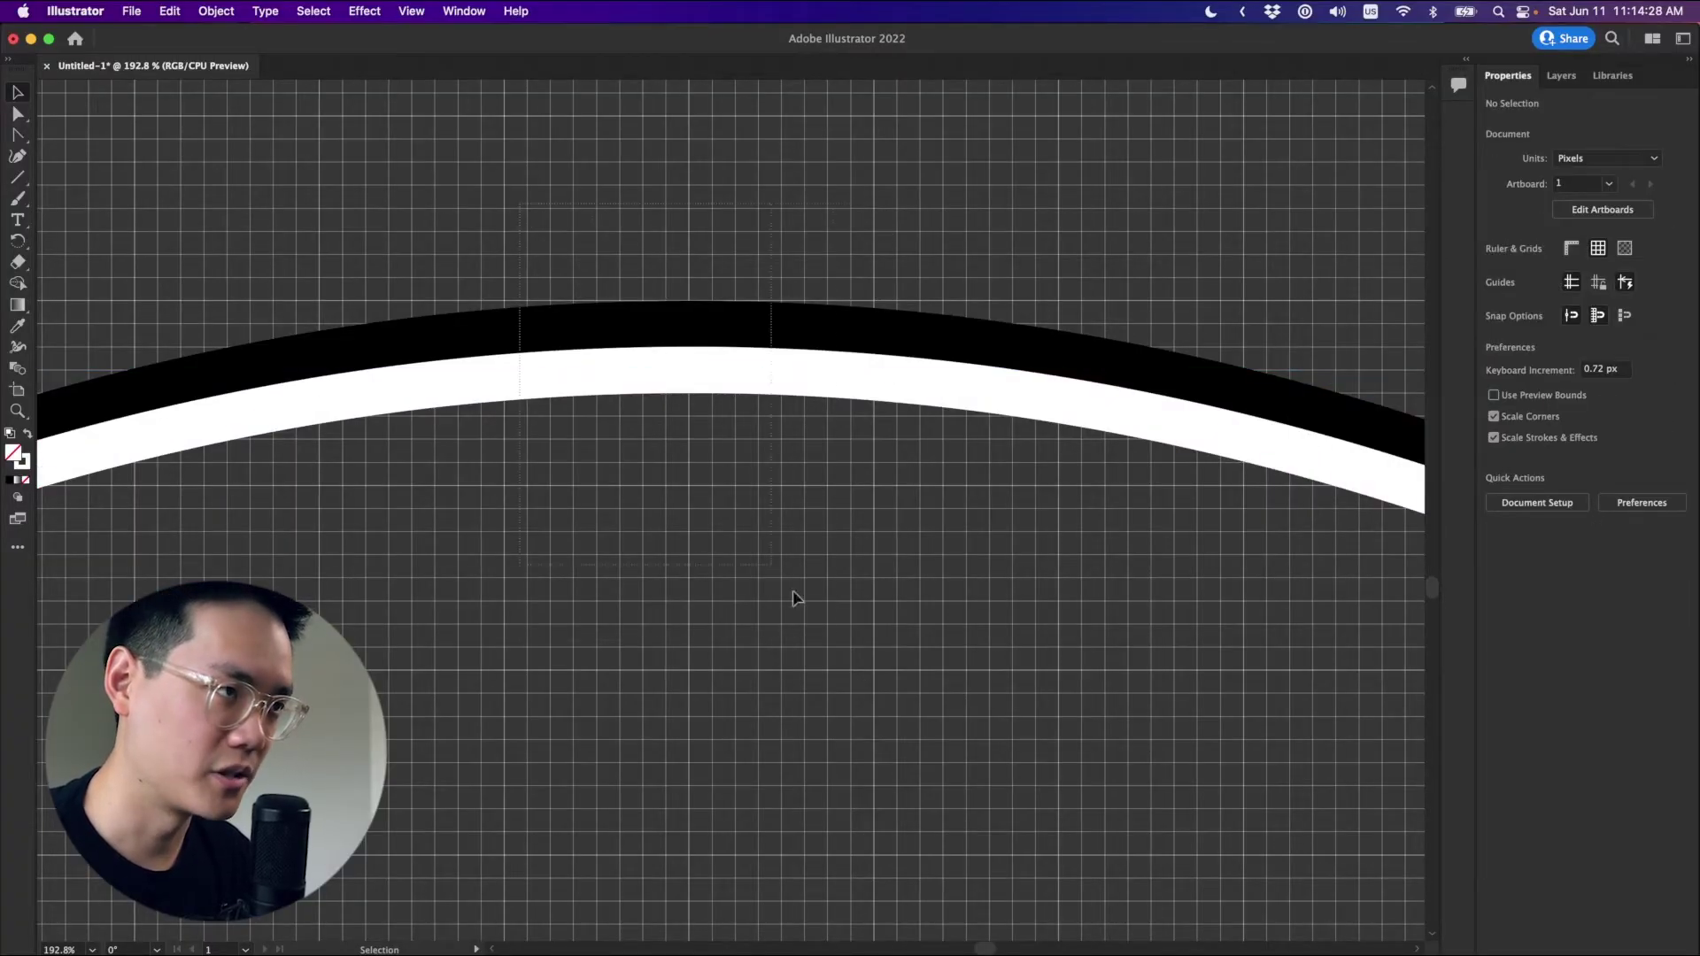
# Duplicate the black-and-white wave pair 36 px straight down and repeat that duplication until it builds a tall block of wavy stripes.
pyautogui.moveTo(797, 596); pyautogui.dragTo(827, 354)
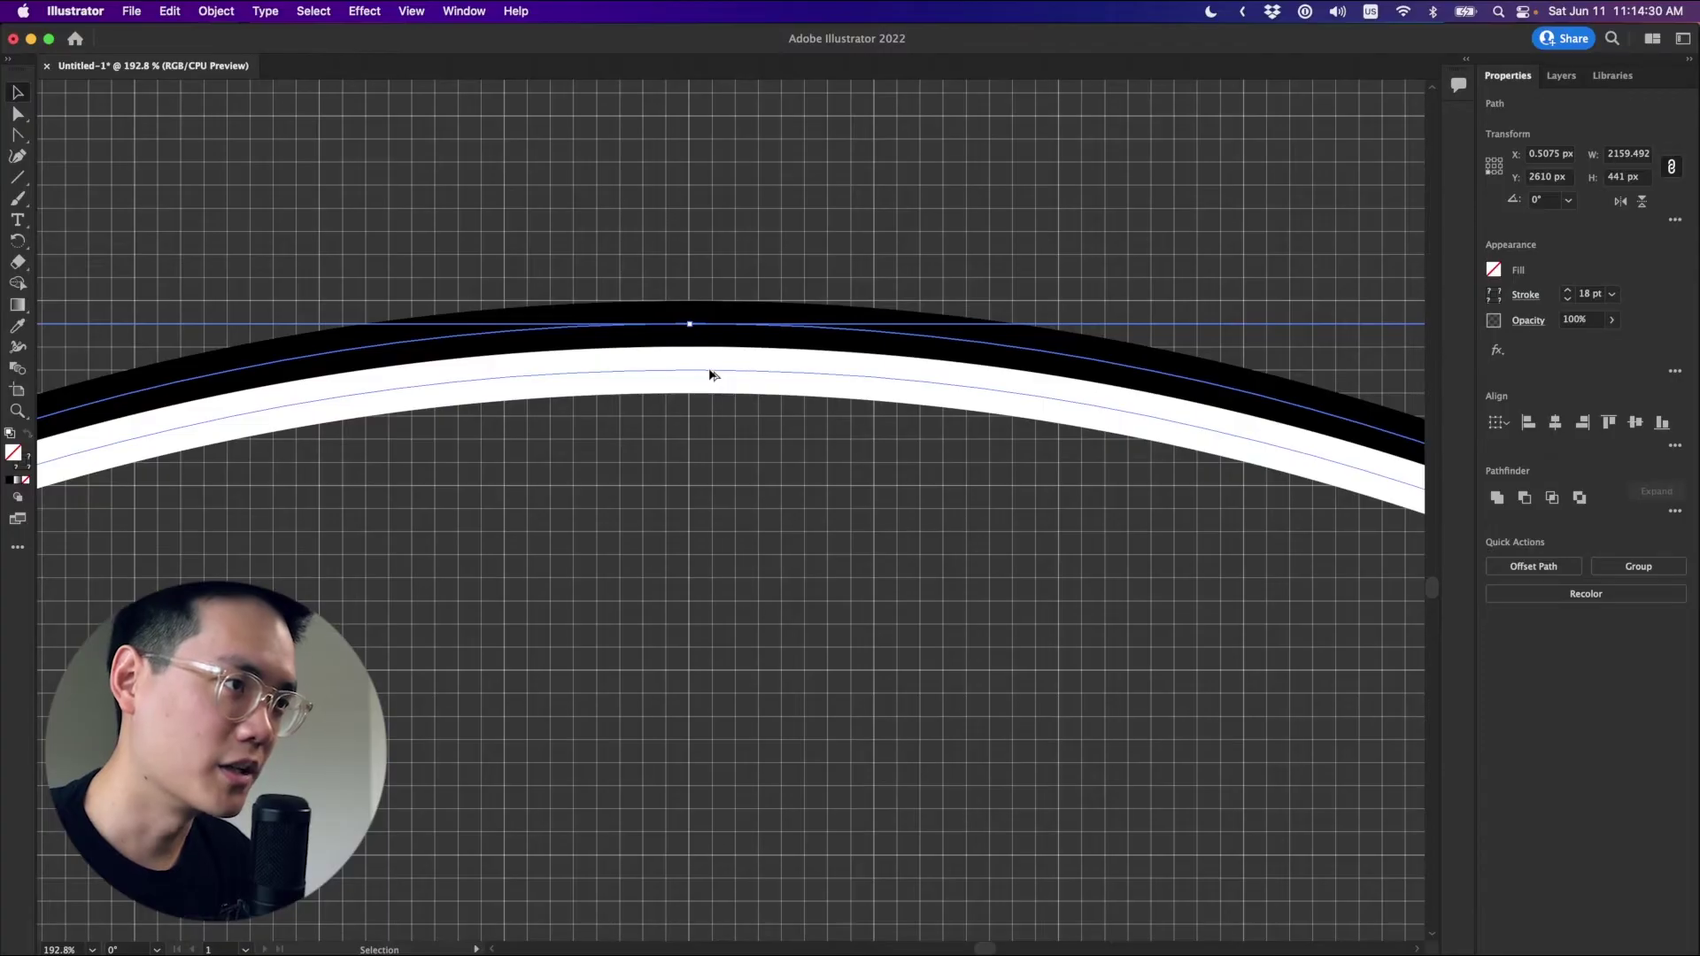
pyautogui.moveTo(709, 373); pyautogui.dragTo(708, 470)
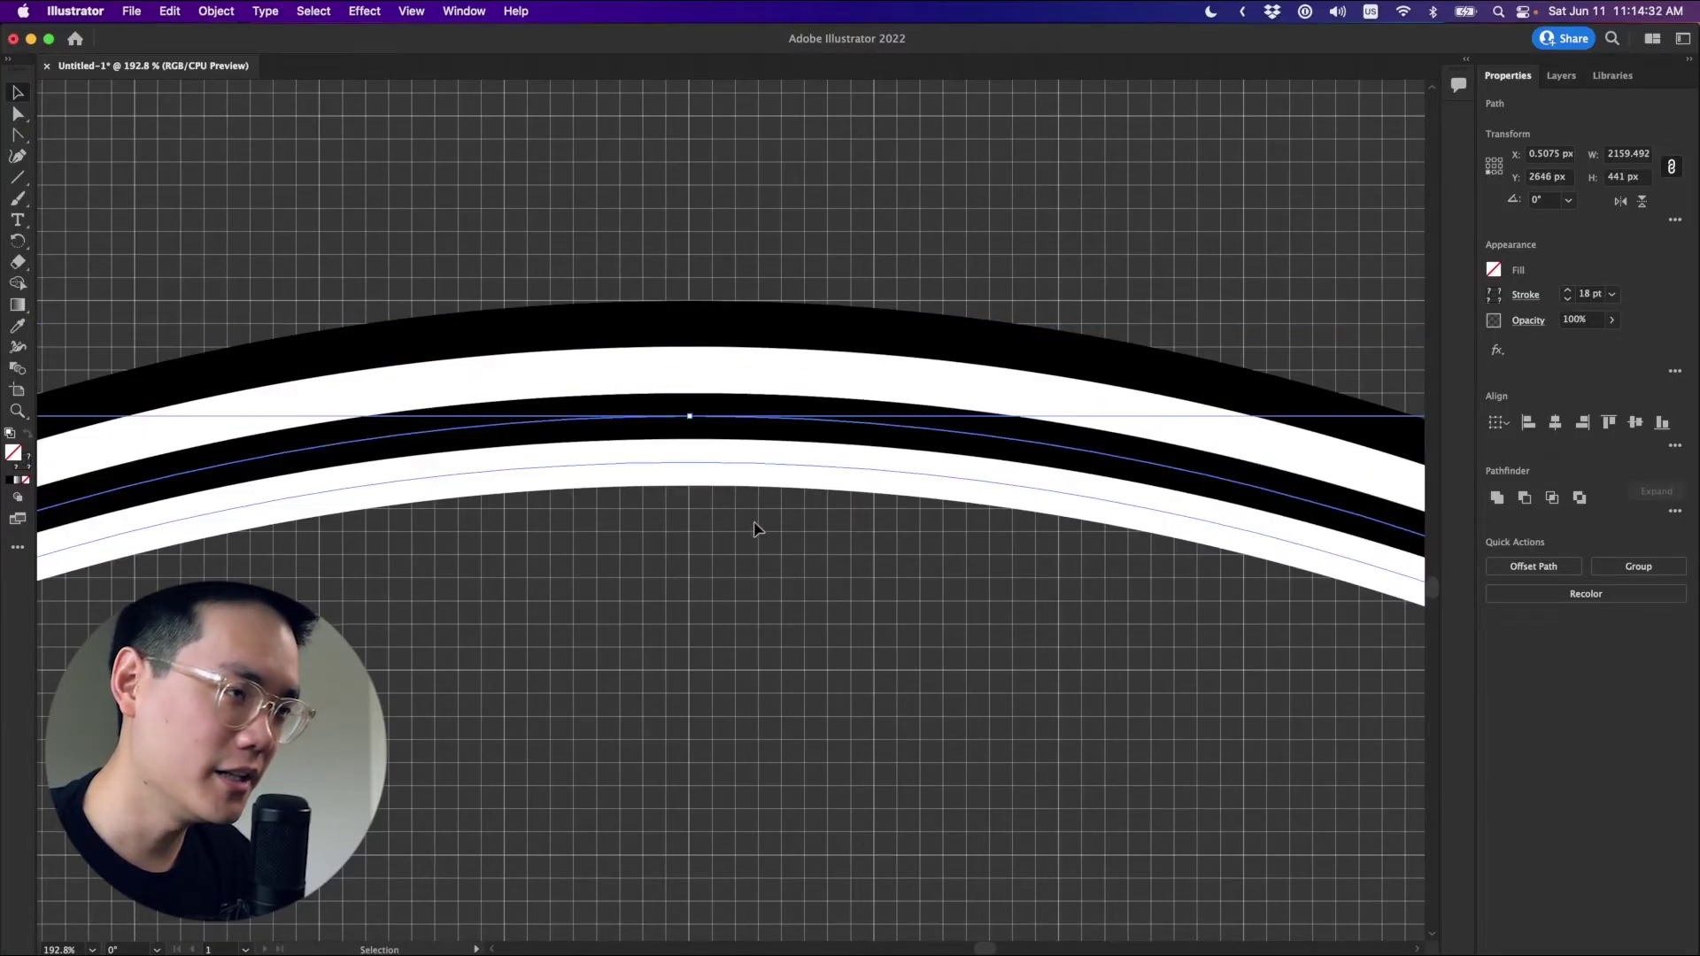
pyautogui.press('super+minus')
pyautogui.press('super+minus')
pyautogui.press('super+minus')
pyautogui.press('super+minus')
pyautogui.press('super+minus')
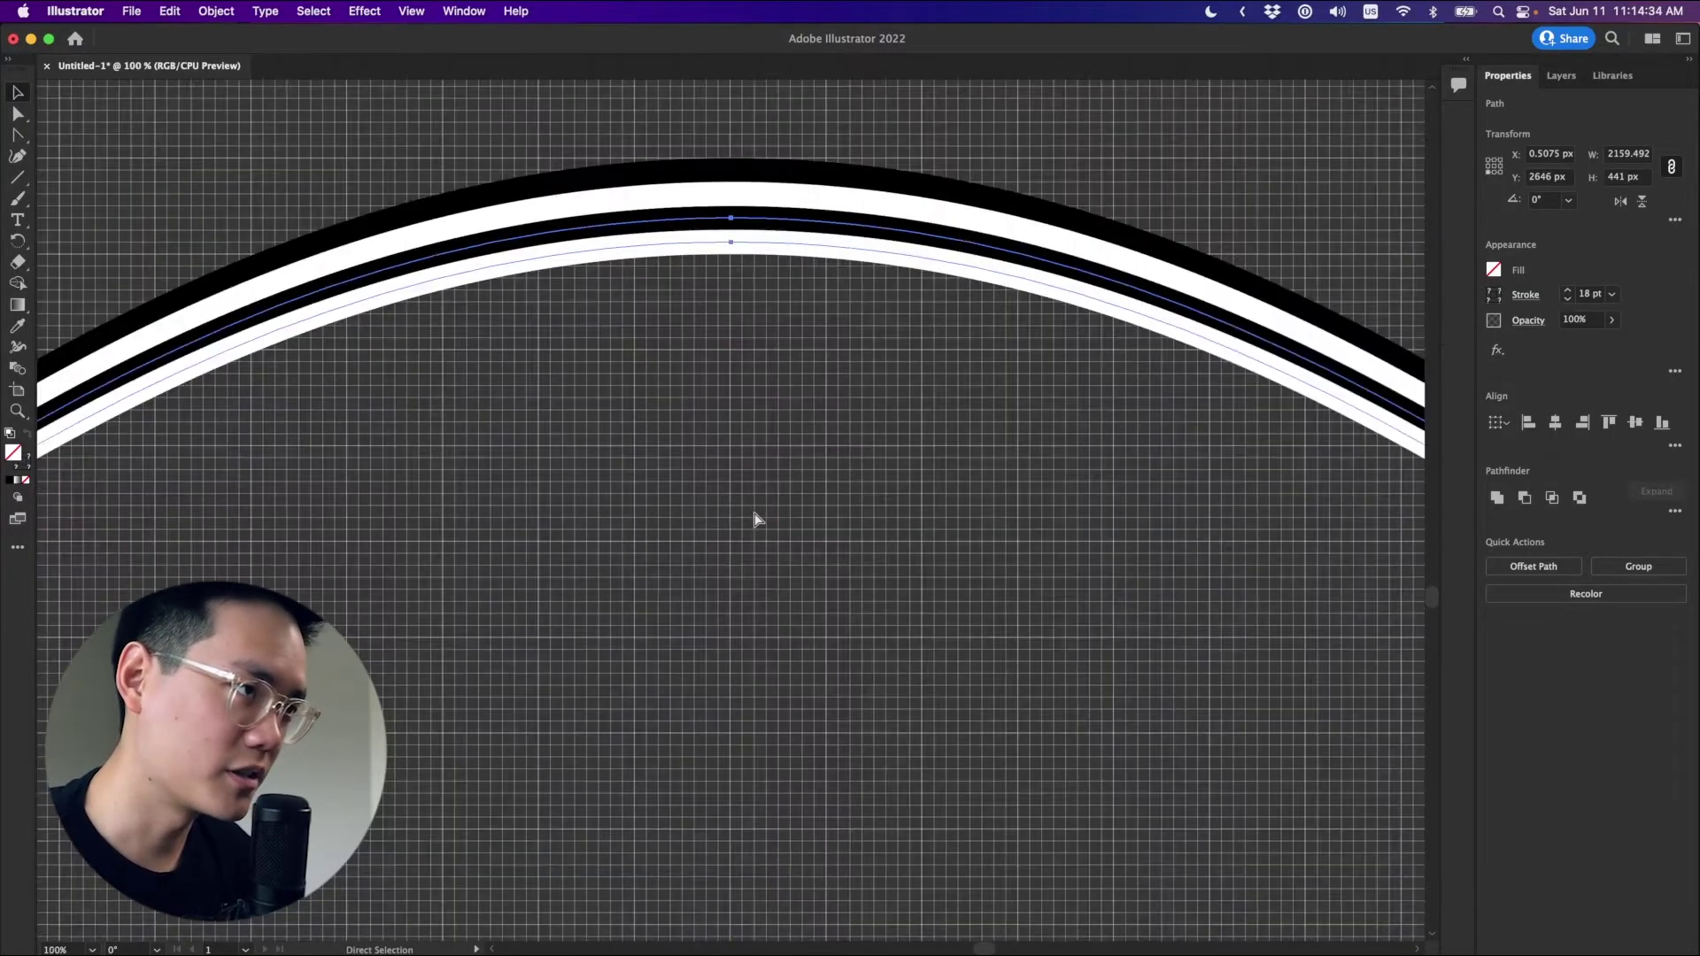
pyautogui.press('super+d')
pyautogui.press('super+d')
pyautogui.press('super+d')
pyautogui.press('super+d')
pyautogui.press('super+d')
pyautogui.press('super+d')
pyautogui.press('super+d')
pyautogui.press('super+d')
pyautogui.press('super+d')
pyautogui.press('super+d')
pyautogui.press('super+d')
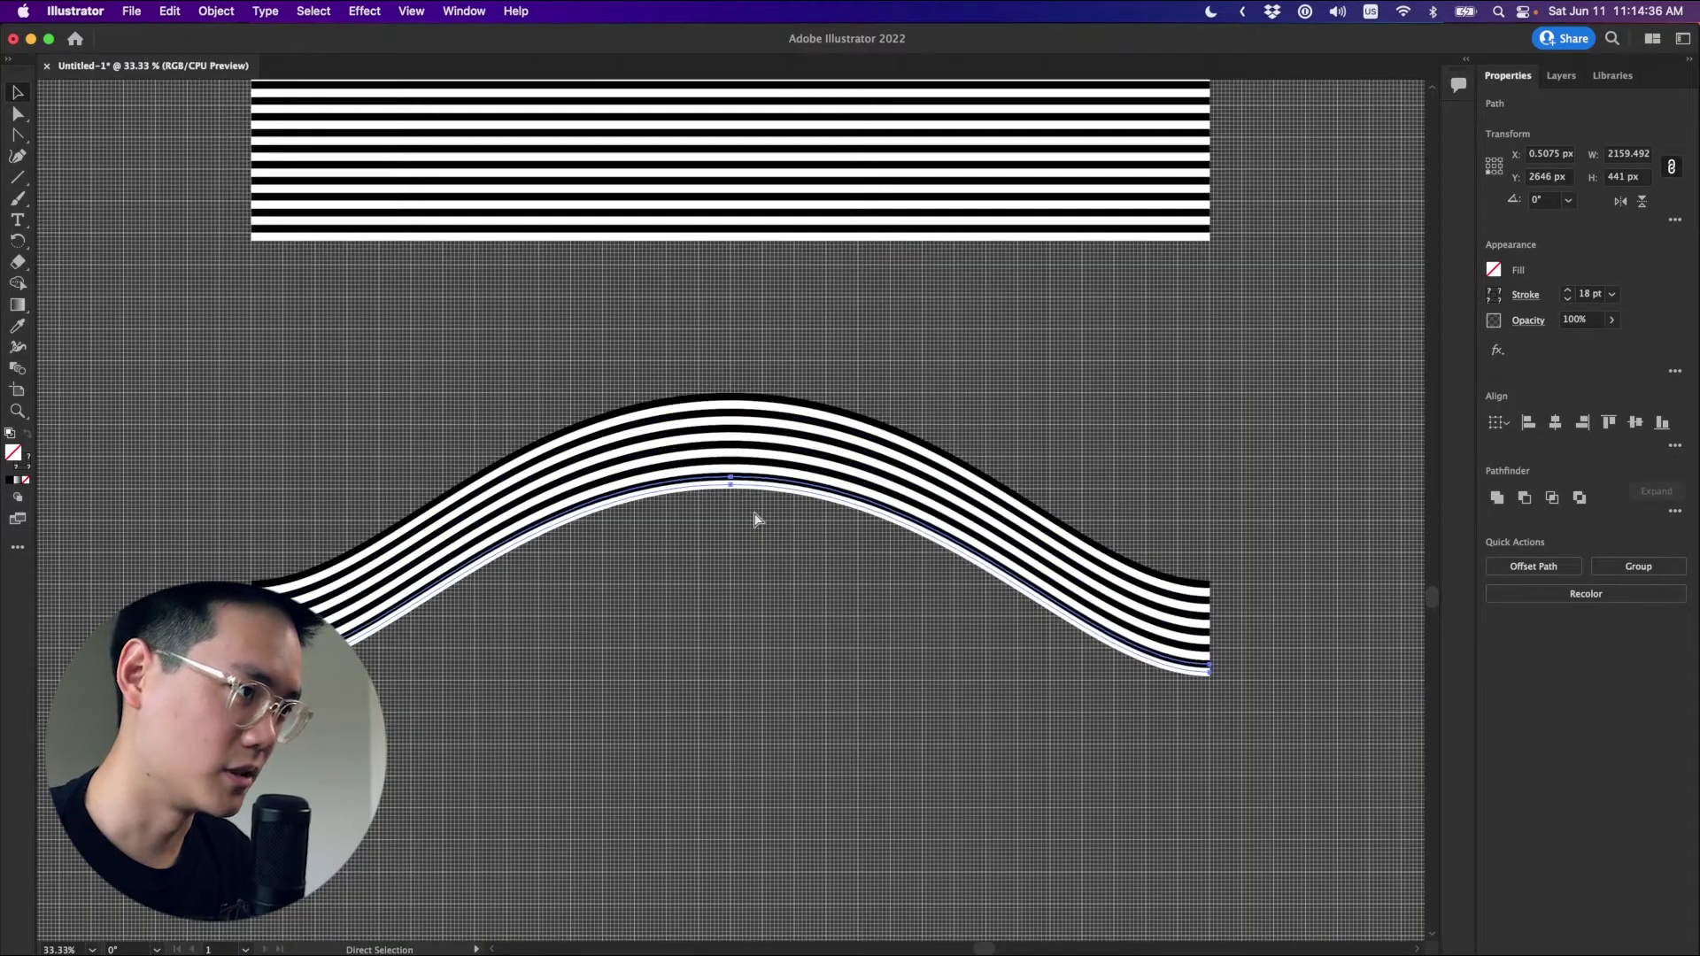
pyautogui.press('super+d')
pyautogui.press('super+d')
pyautogui.press('super+d')
pyautogui.press('super+d')
pyautogui.press('super+d')
pyautogui.press('super+d')
pyautogui.press('super+d')
pyautogui.press('super+d')
pyautogui.press('super+d')
pyautogui.press('super+d')
pyautogui.press('super+d')
pyautogui.press('super+d')
pyautogui.press('super+d')
pyautogui.press('super+d')
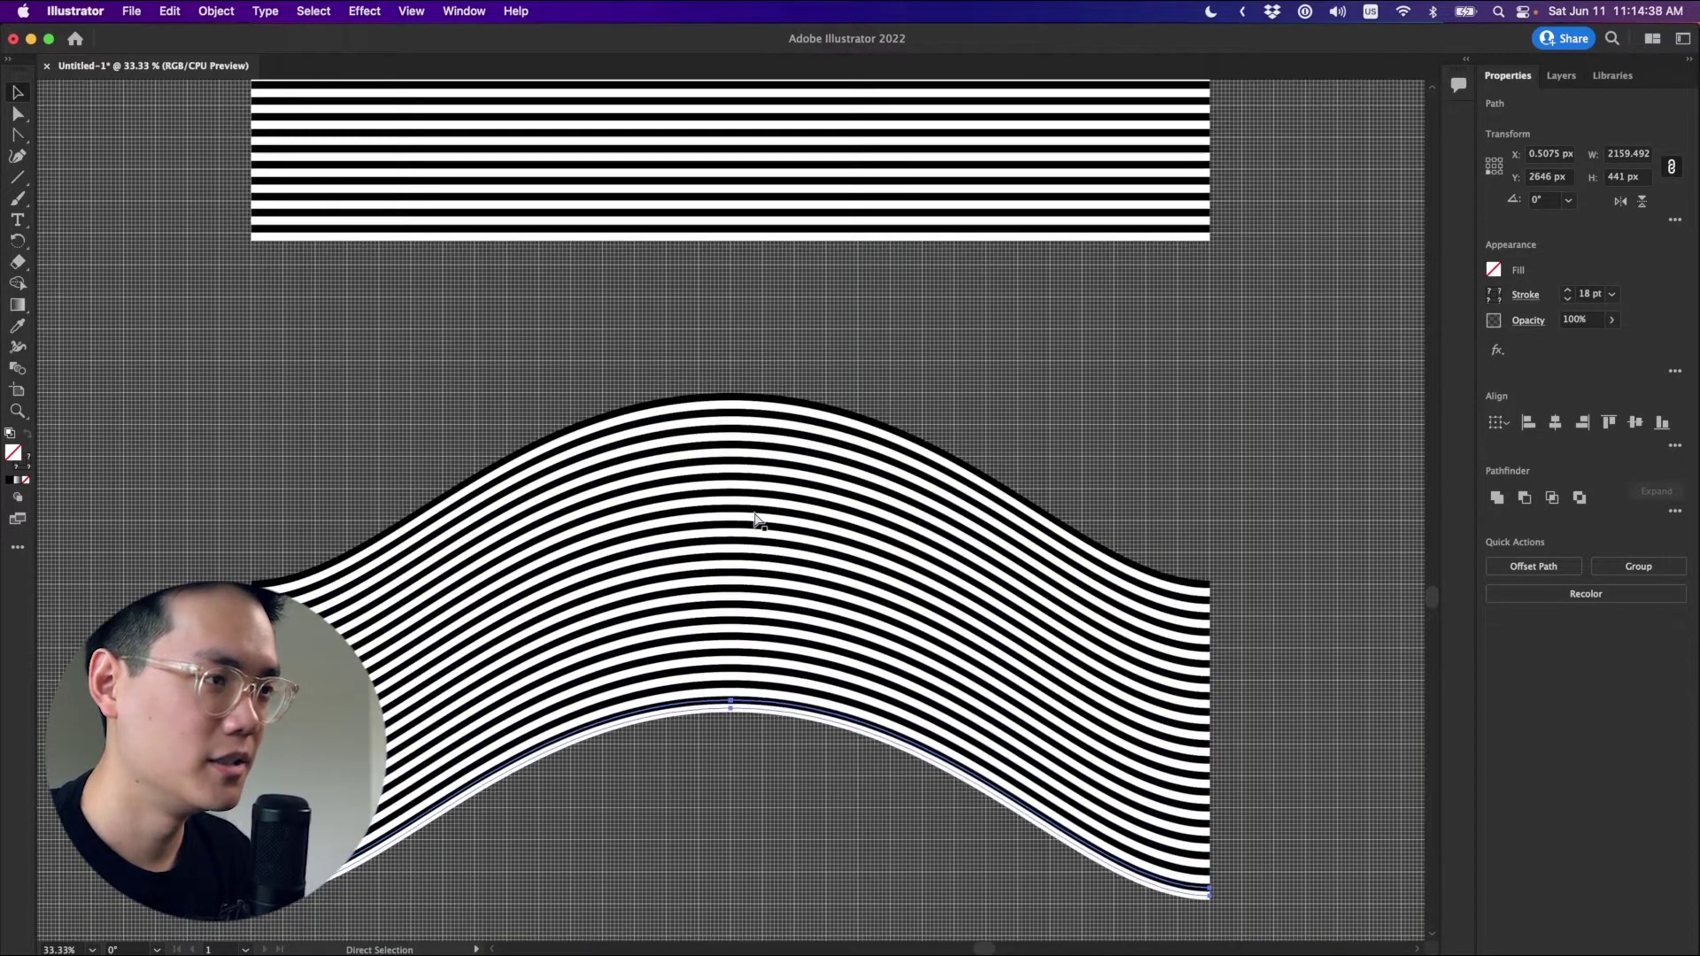
pyautogui.press('super+d')
pyautogui.press('super+d')
pyautogui.press('super+d')
pyautogui.press('super+d')
pyautogui.press('super+d')
pyautogui.press('super+d')
pyautogui.press('super+d')
pyautogui.press('super+d')
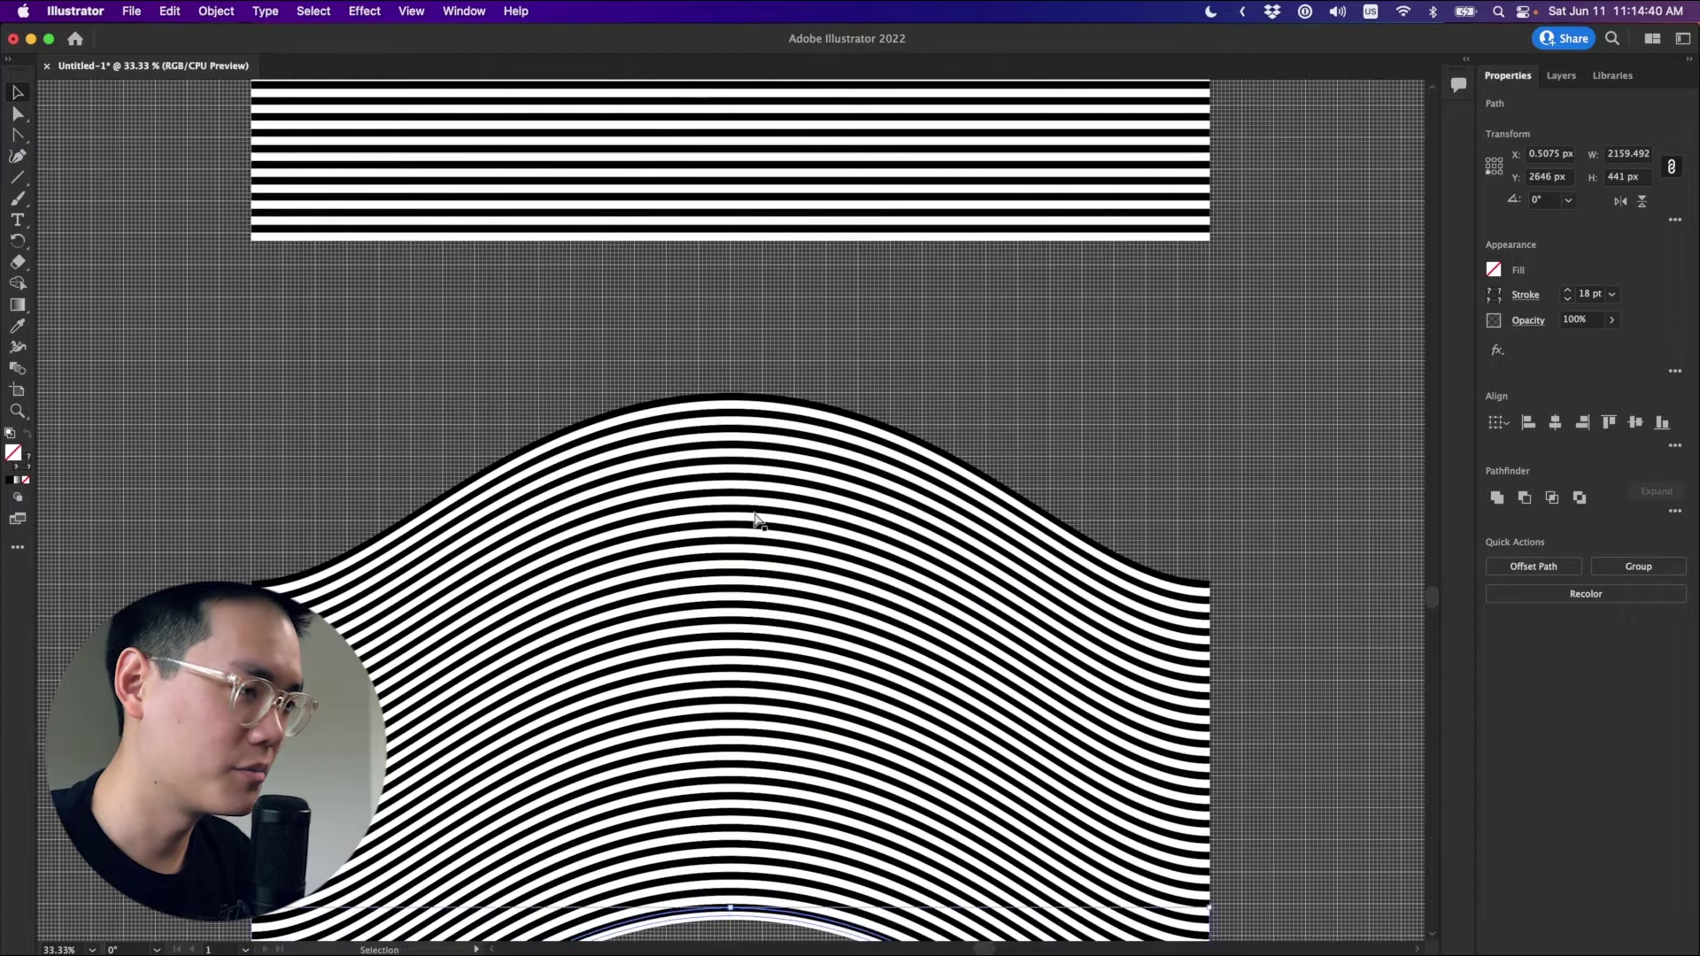
pyautogui.press('super+minus')
pyautogui.press('super+minus')
pyautogui.press('super+minus')
pyautogui.press('super+d')
pyautogui.press('super+d')
pyautogui.press('super+d')
pyautogui.press('super+d')
pyautogui.press('super+d')
pyautogui.press('super+d')
pyautogui.press('super+d')
pyautogui.press('super+d')
pyautogui.press('super+d')
pyautogui.press('super+d')
pyautogui.press('super+d')
pyautogui.press('super+d')
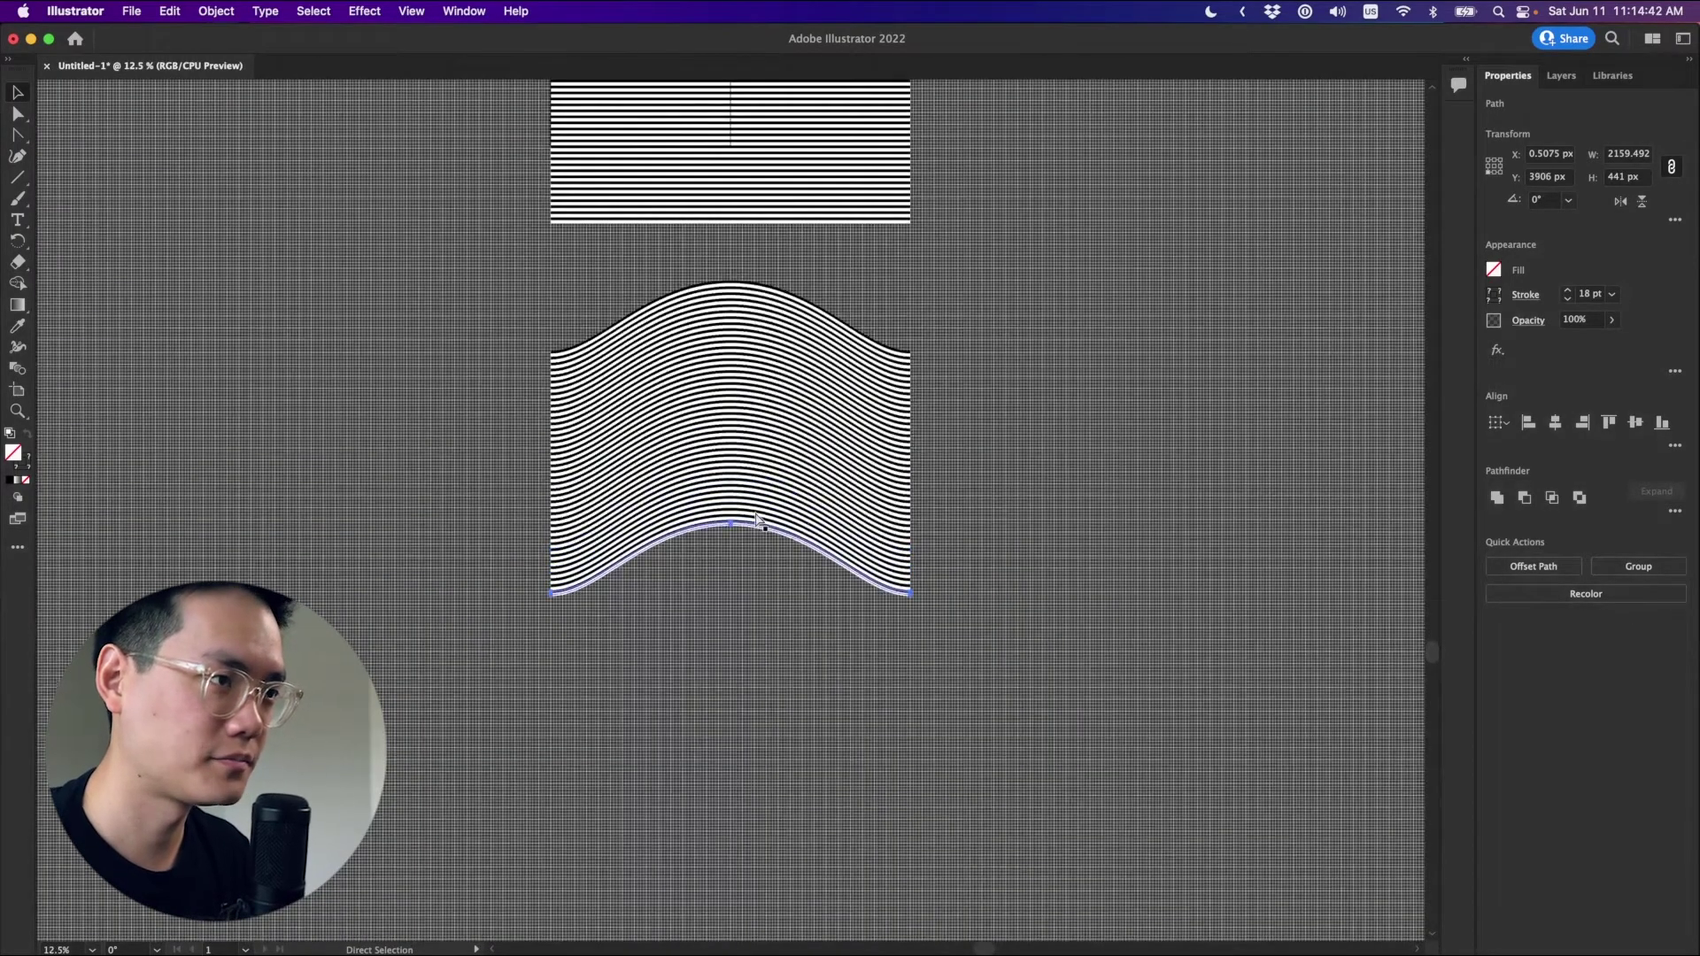
pyautogui.click(974, 467)
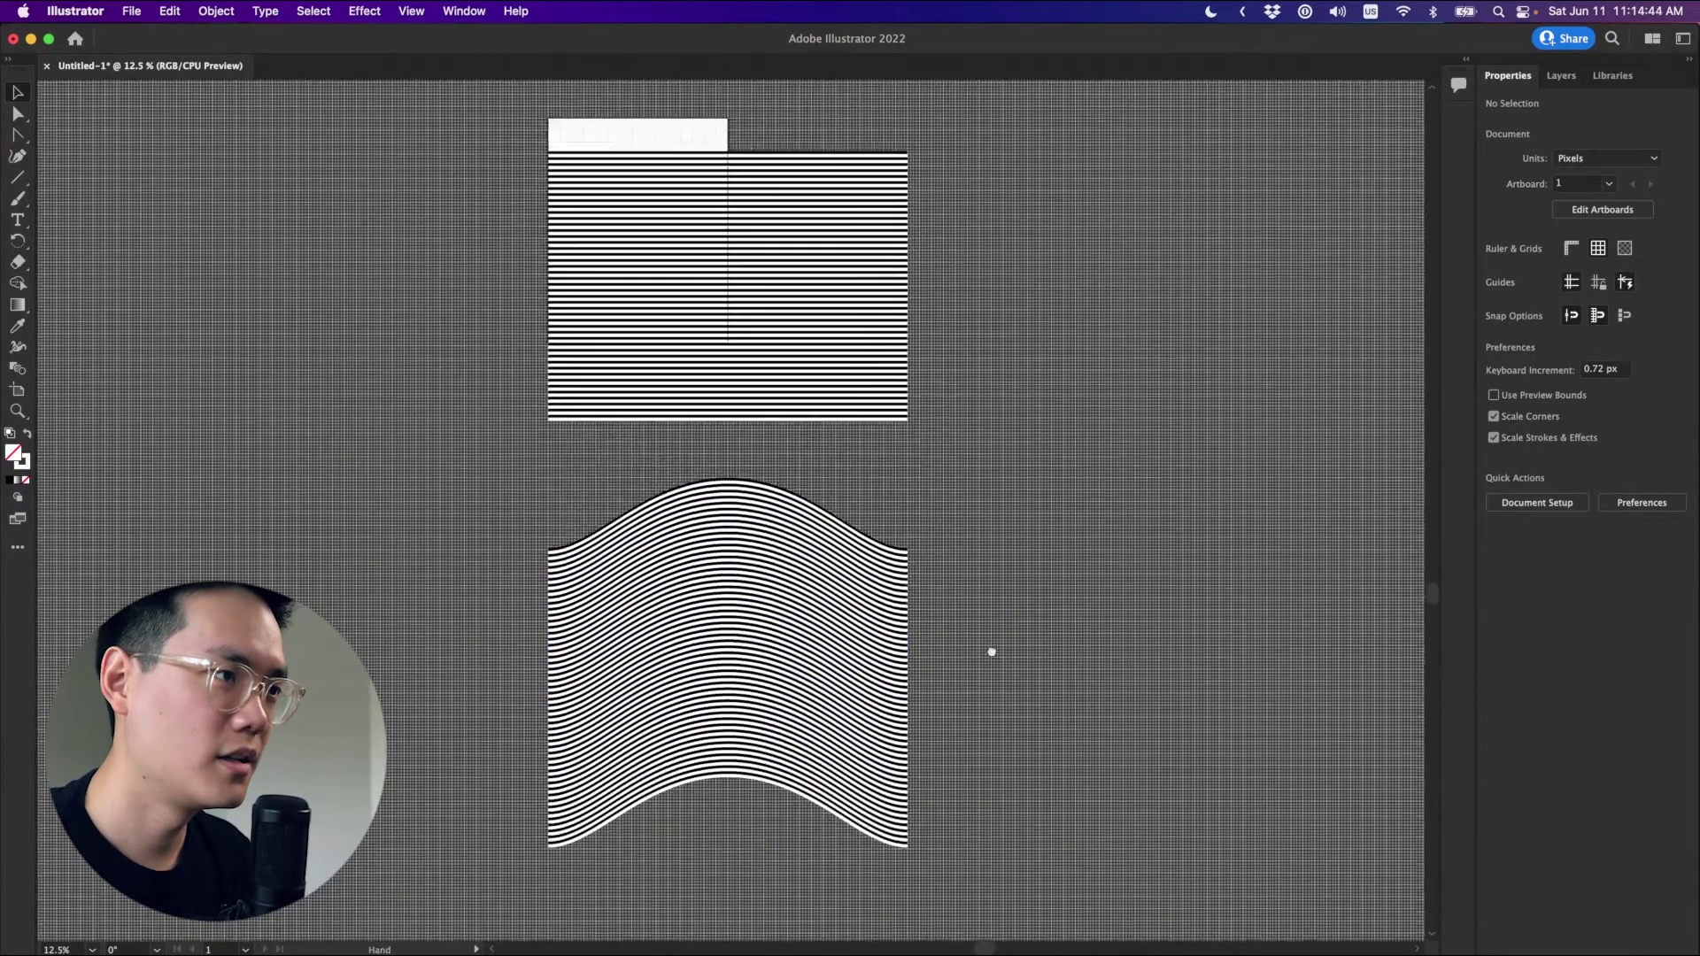
pyautogui.scroll(2, 1043, 543)
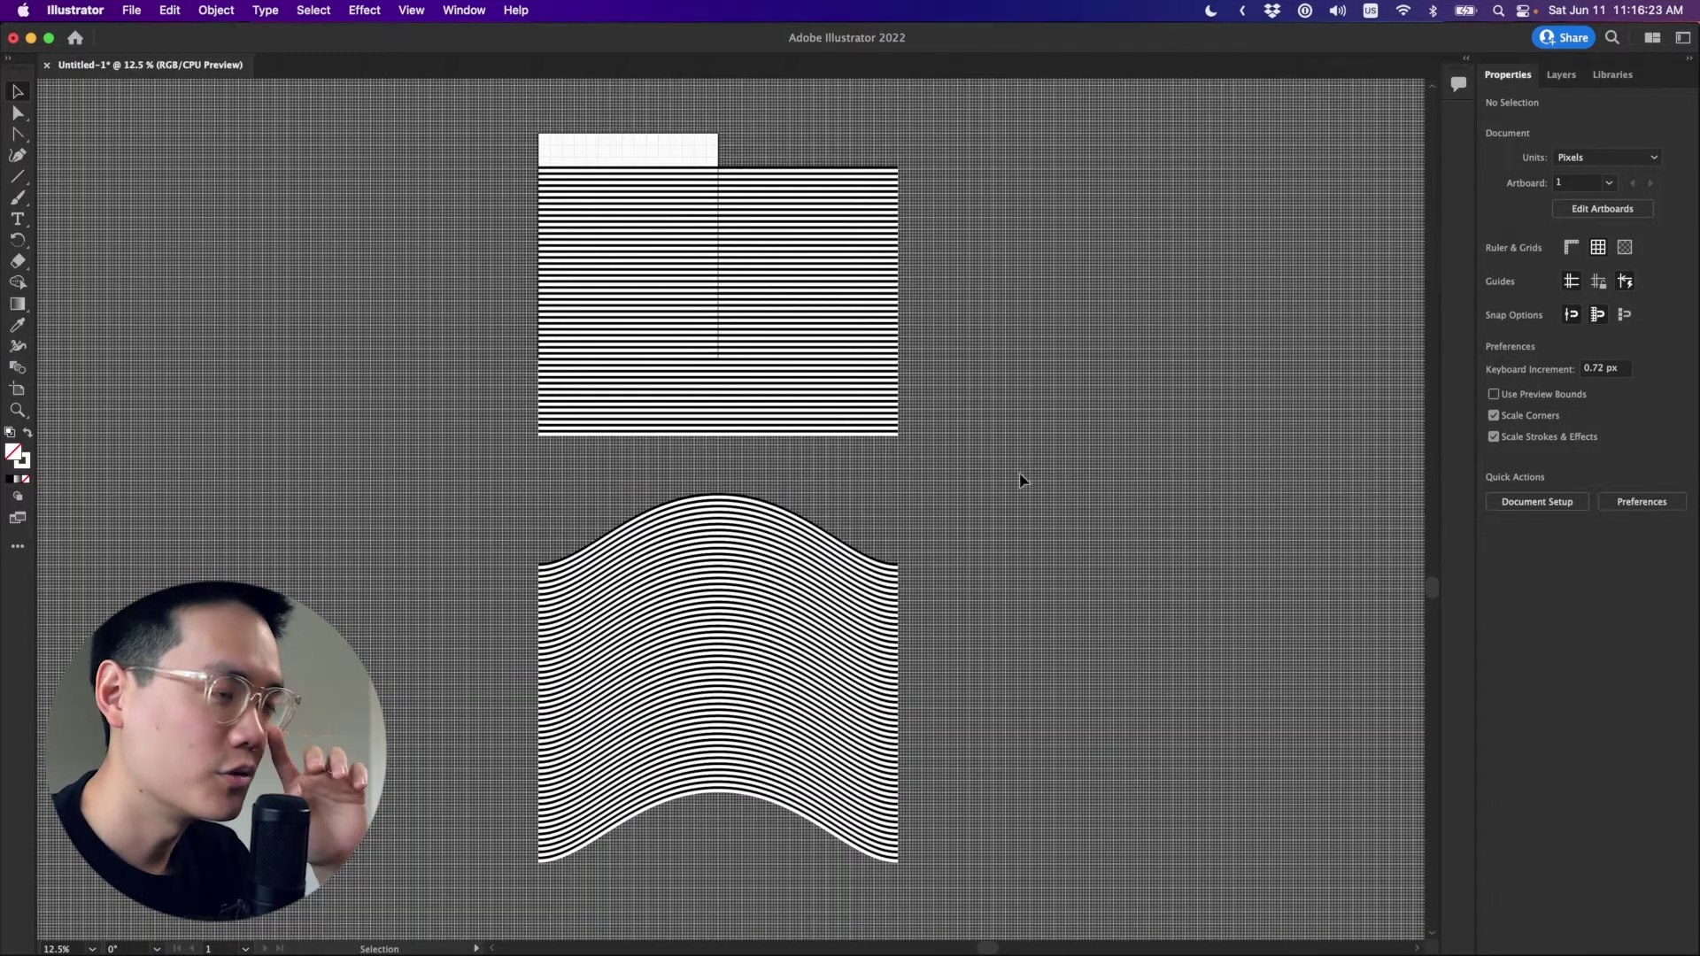
# Copy the wavy stripe block into the Photoshop portrait document as a Smart Object and place it over the upper face at Y 255 px.
pyautogui.press('super+z')
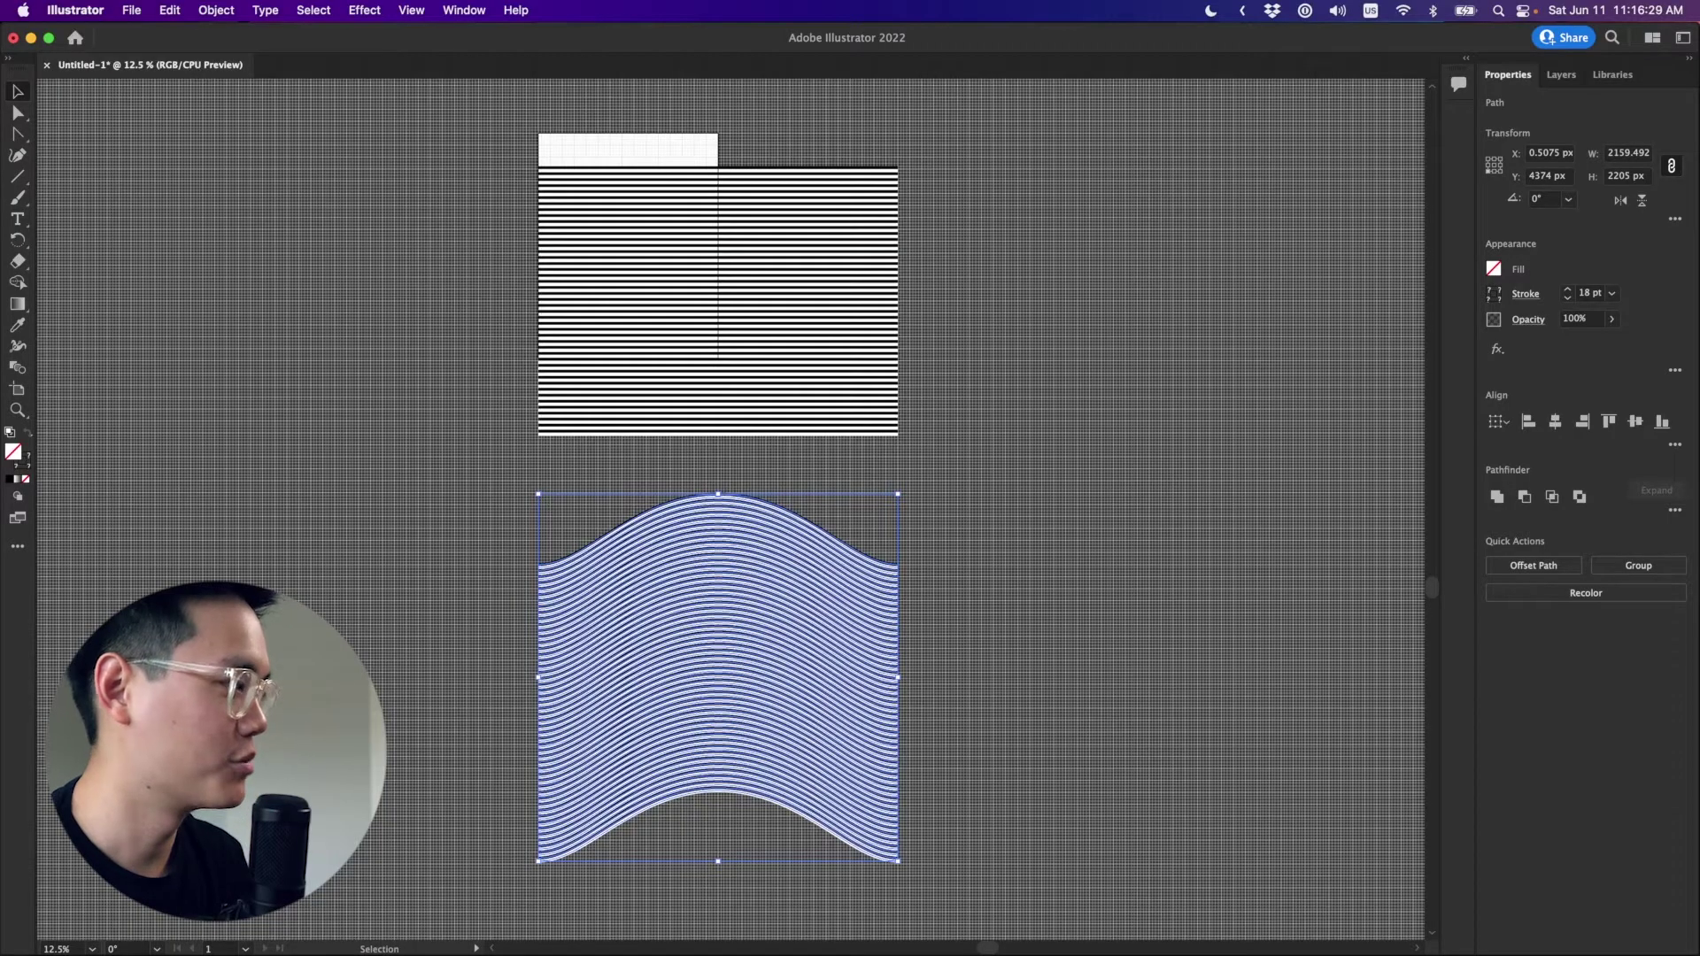
pyautogui.press('super+Tab')
pyautogui.press('super+minus')
pyautogui.press('super+minus')
pyautogui.press('super+minus')
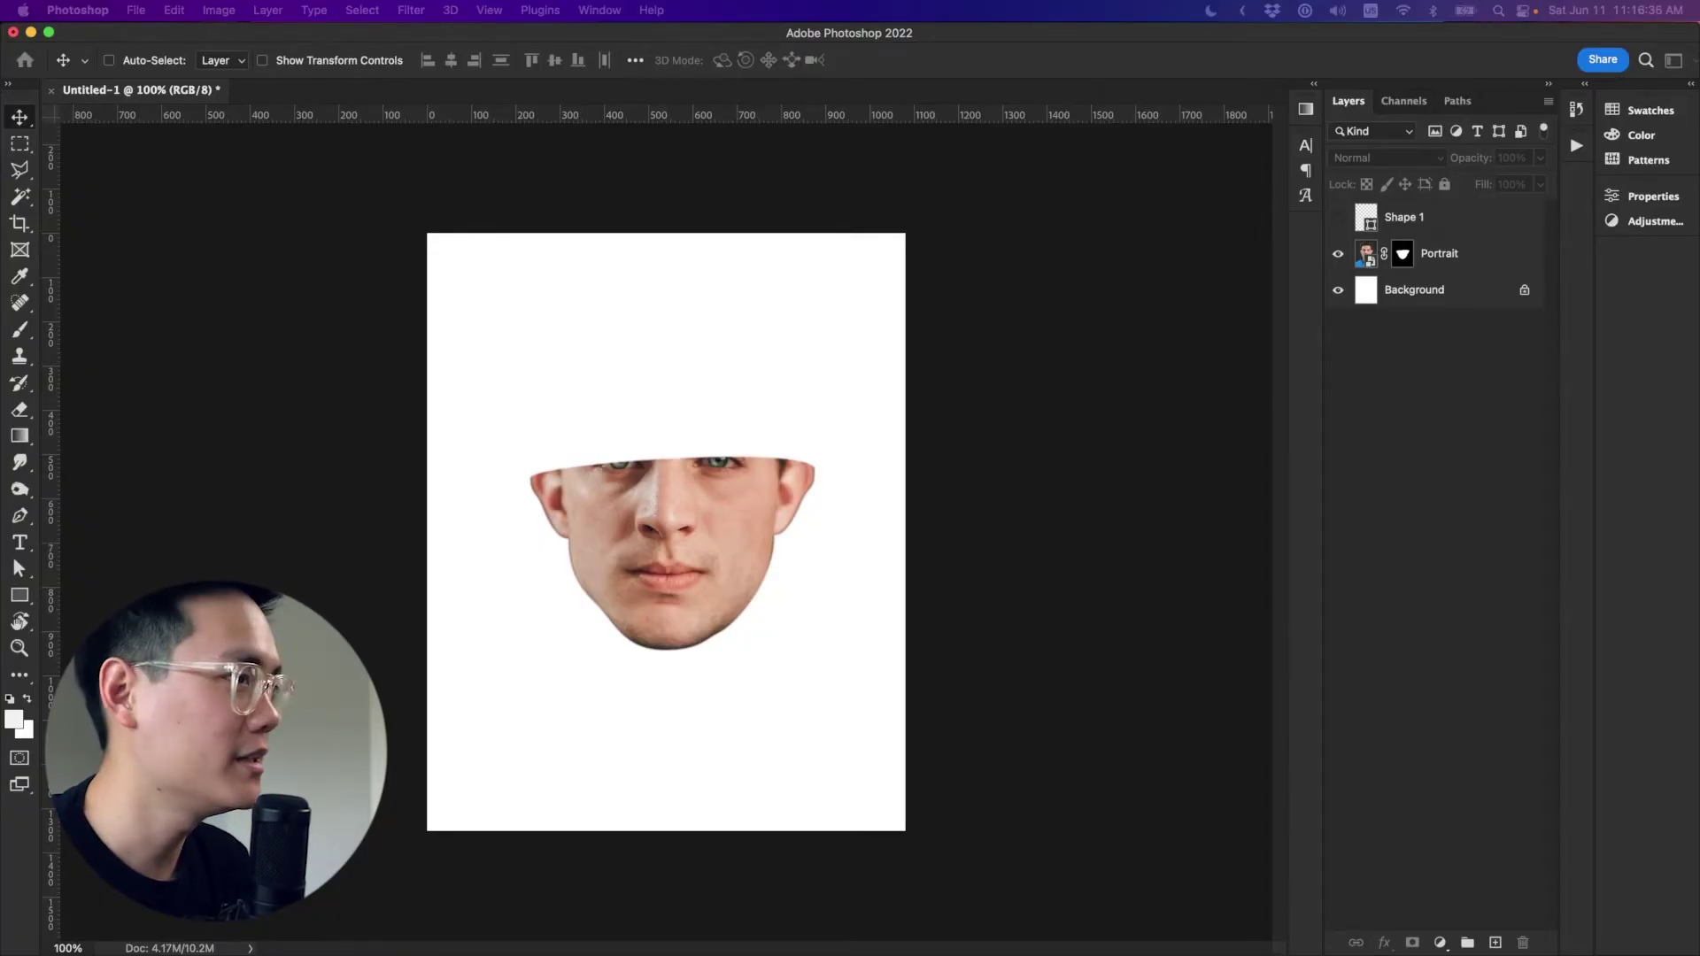
pyautogui.press('super+v')
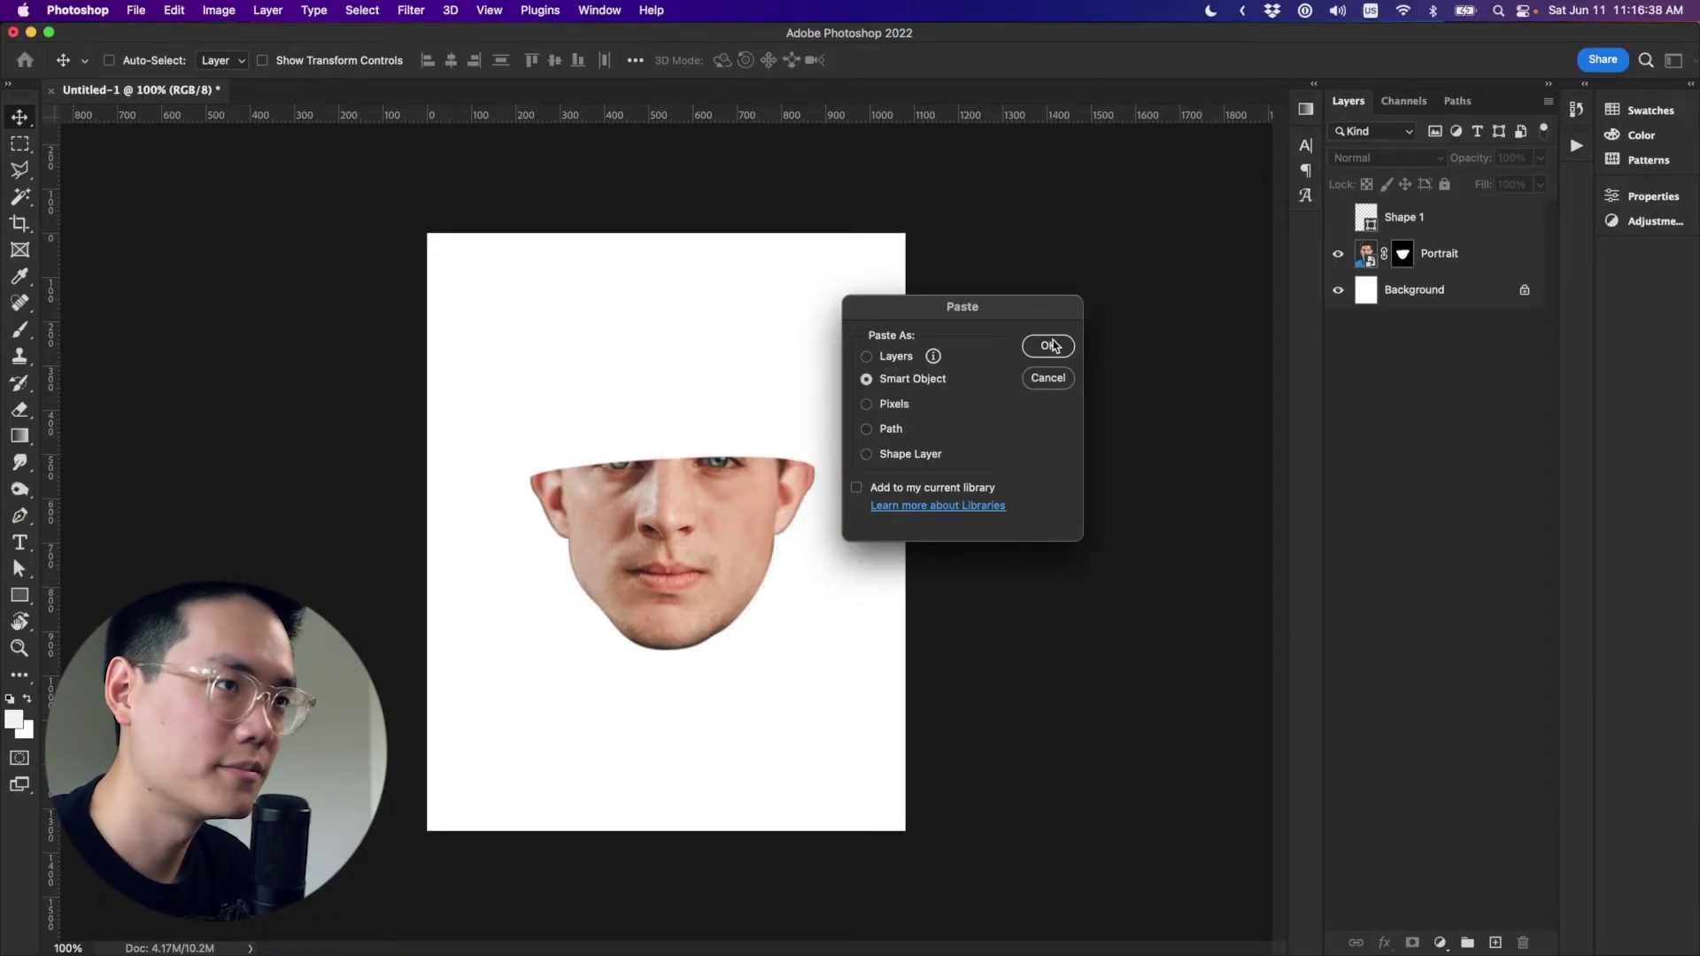
pyautogui.click(1049, 346)
pyautogui.moveTo(826, 680); pyautogui.dragTo(826, 498)
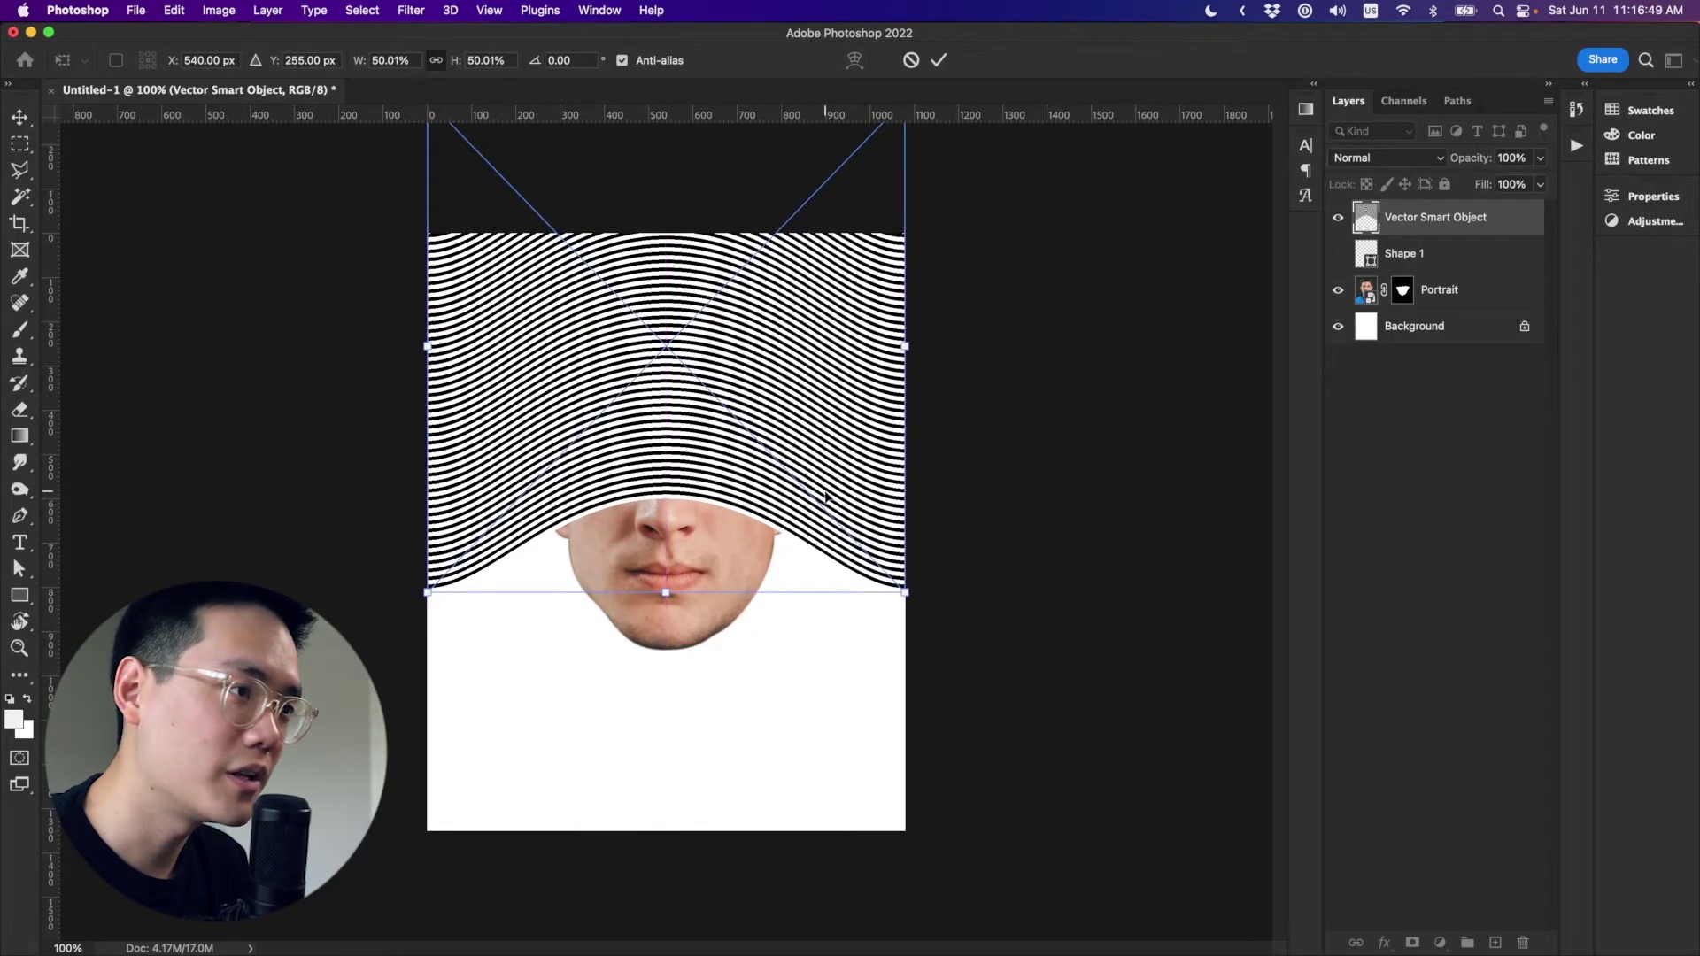
pyautogui.click(940, 60)
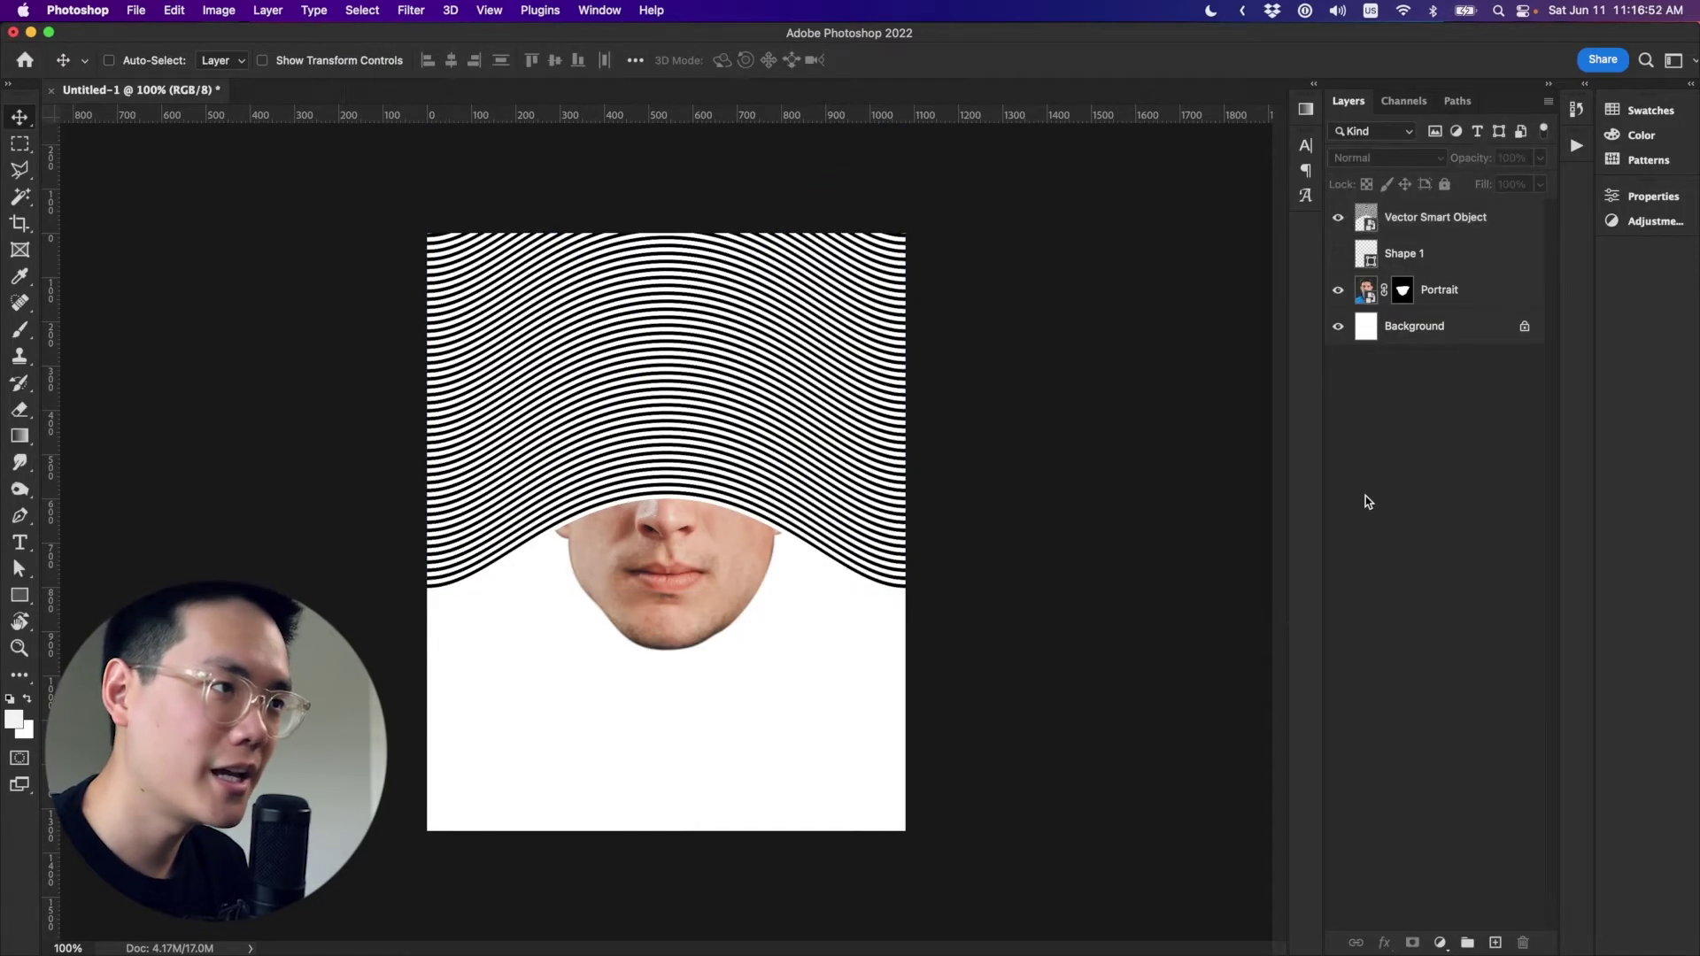
# Switch to Illustrator, copy the block of straight horizontal stripes, and return to the Photoshop portrait document.
pyautogui.press('super+Tab')
pyautogui.click(1086, 393)
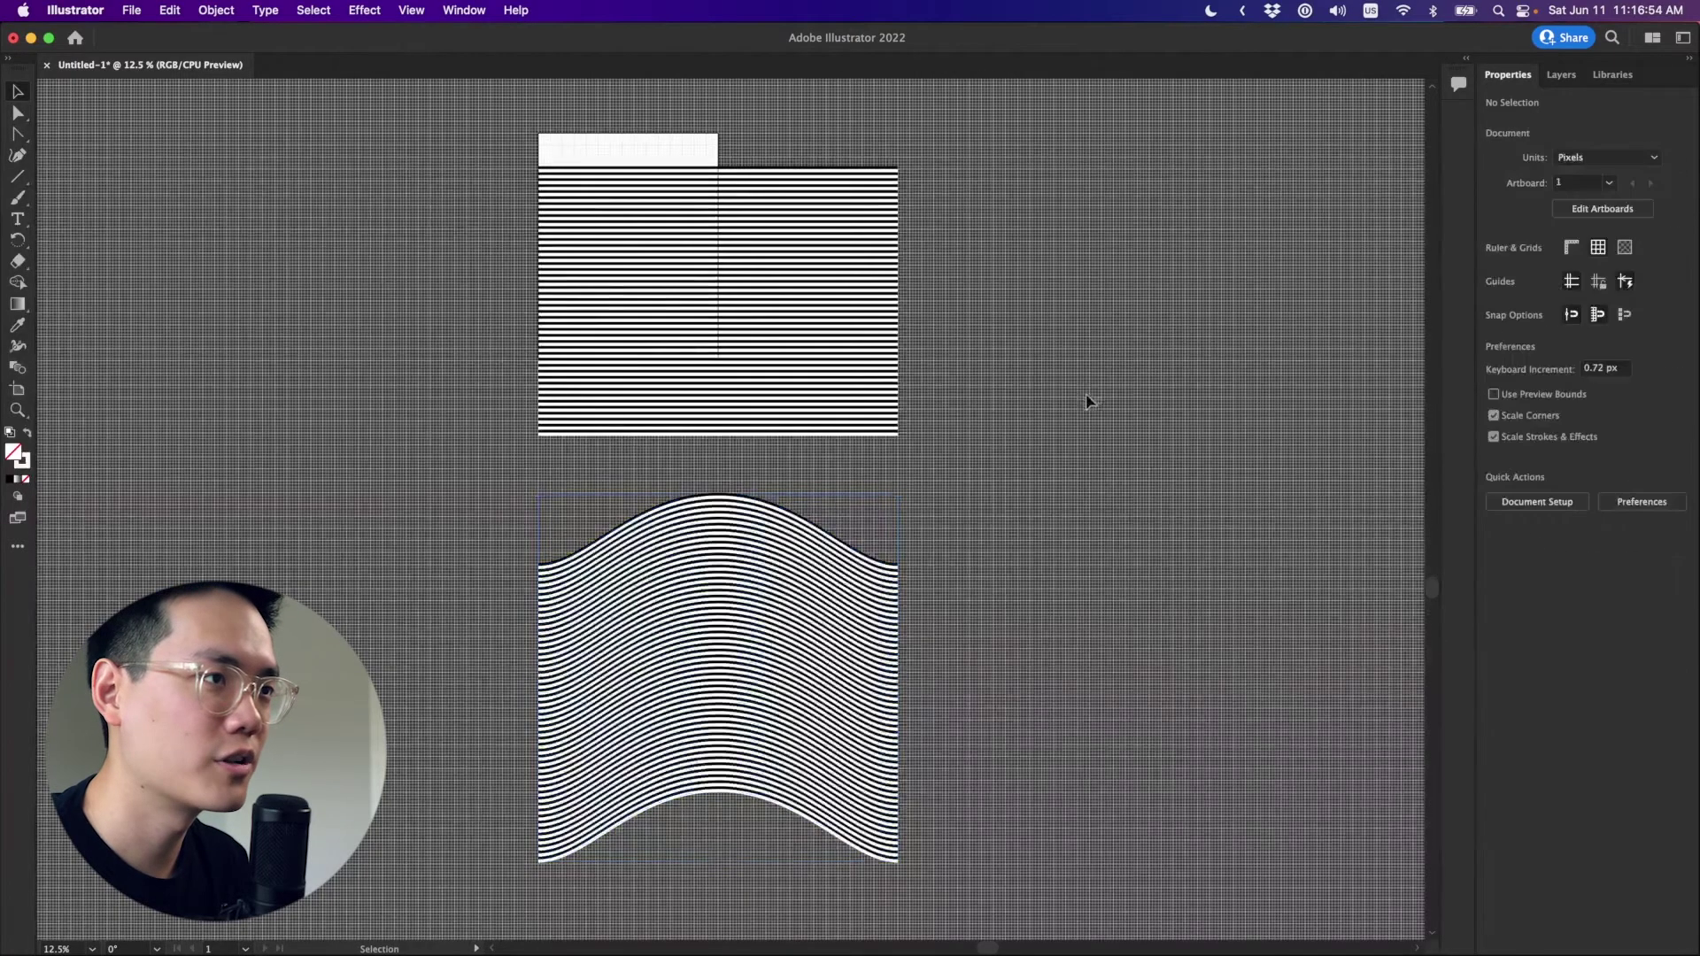
pyautogui.press('a')
pyautogui.moveTo(911, 476); pyautogui.dragTo(398, 166)
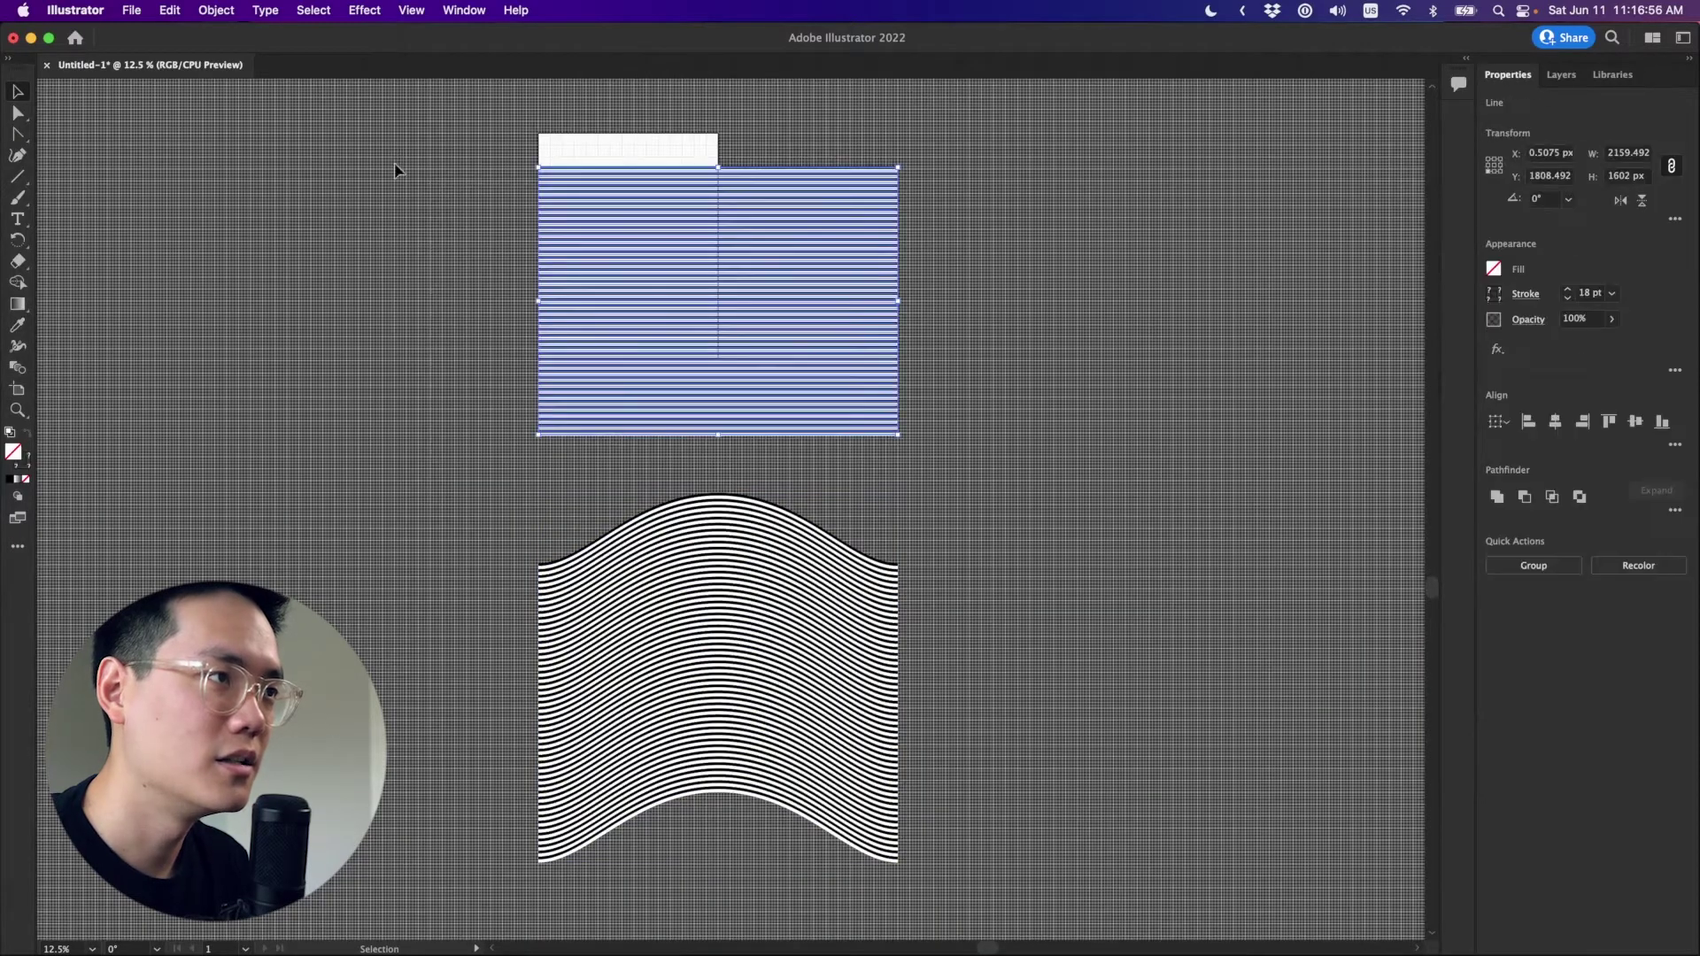
pyautogui.press('super+c')
pyautogui.press('super+Tab')
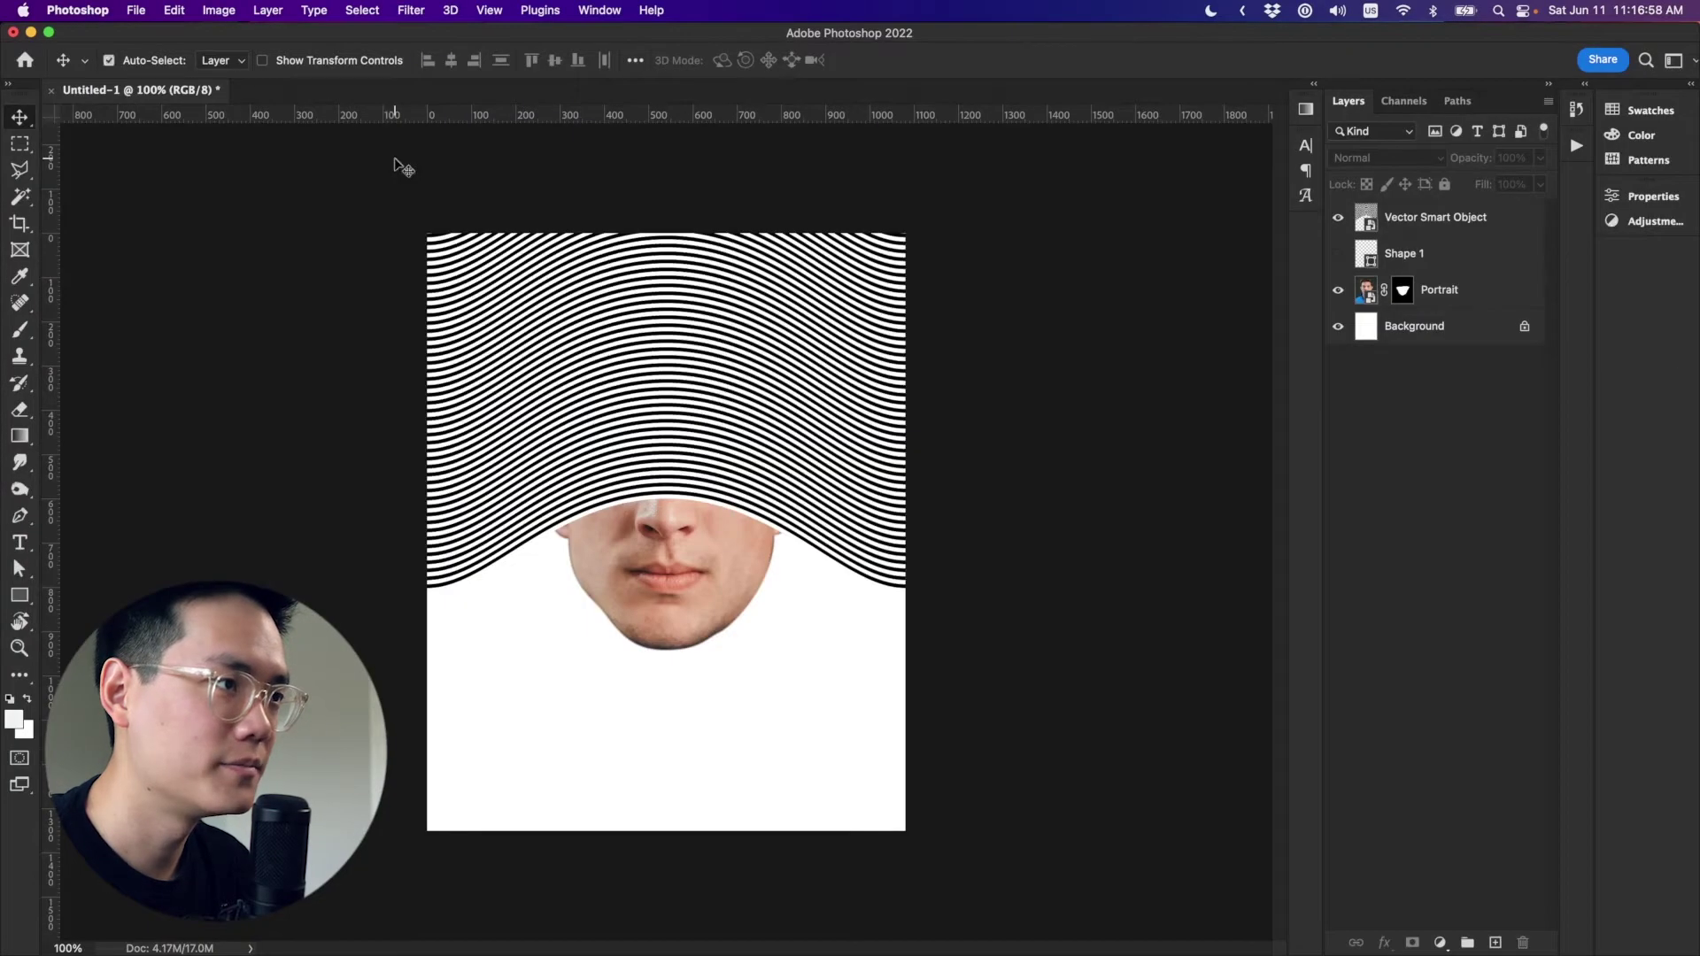
# Paste the straight stripes as a Smart Object covering the lower canvas and move its layer beneath the Portrait layer.
pyautogui.press('super+v')
pyautogui.click(1045, 345)
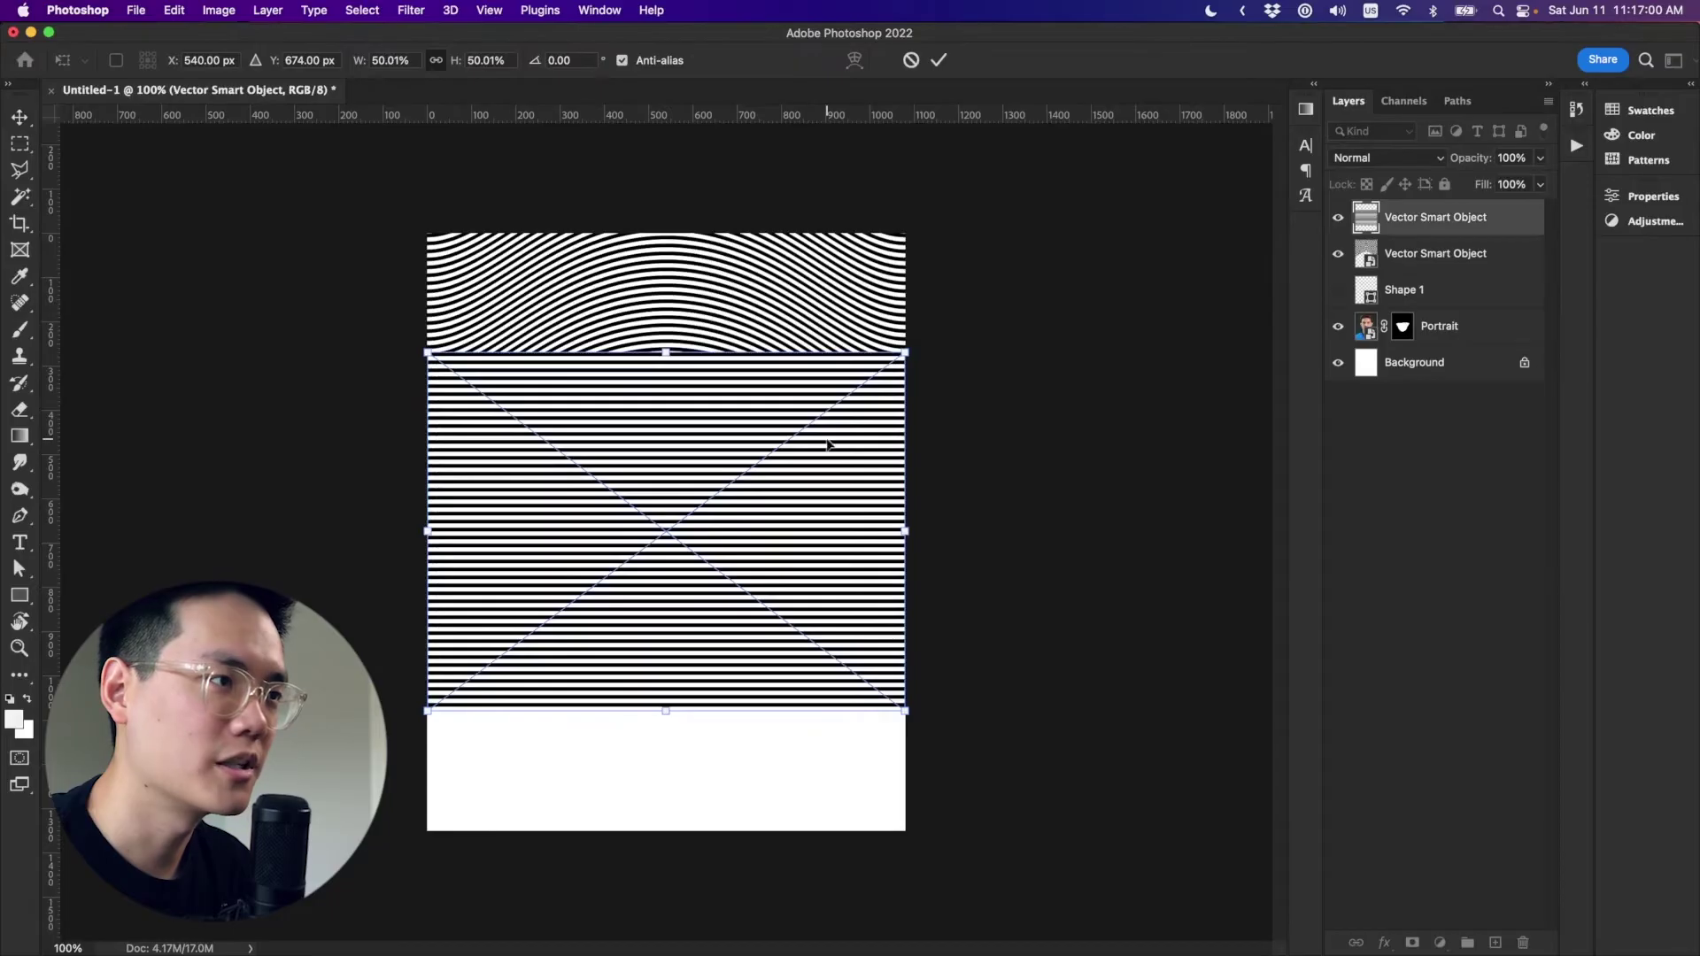
pyautogui.moveTo(808, 413); pyautogui.dragTo(795, 542)
pyautogui.press('Return')
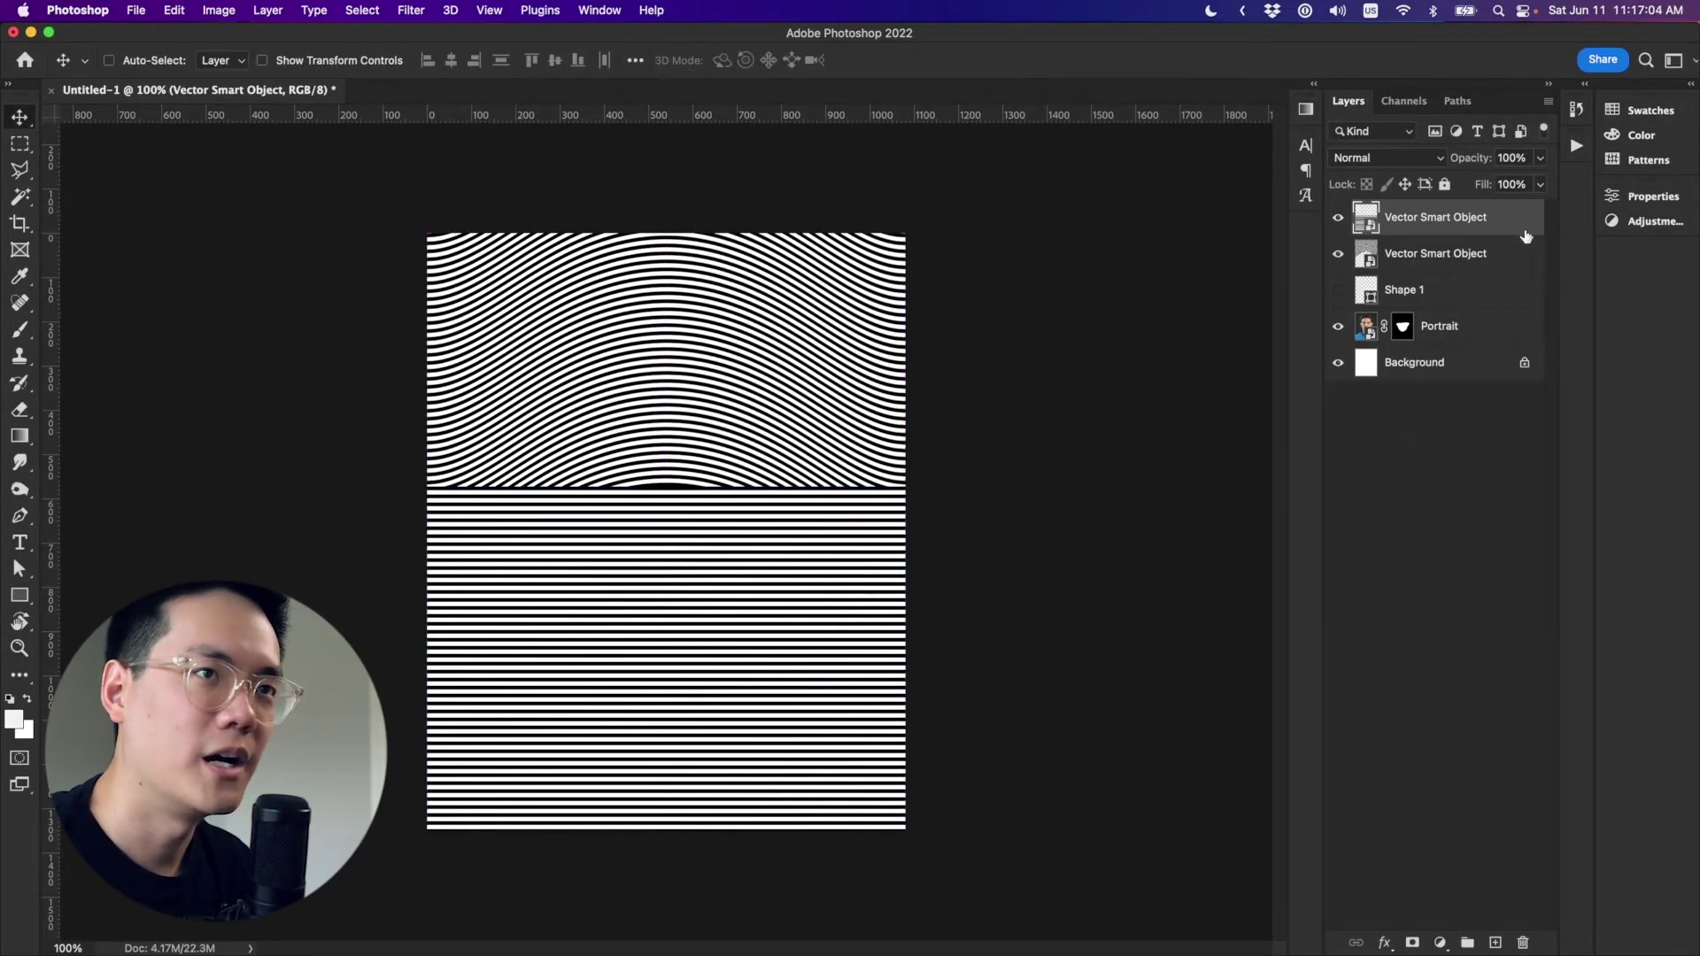
pyautogui.moveTo(1452, 223); pyautogui.dragTo(1443, 346)
pyautogui.click(1426, 491)
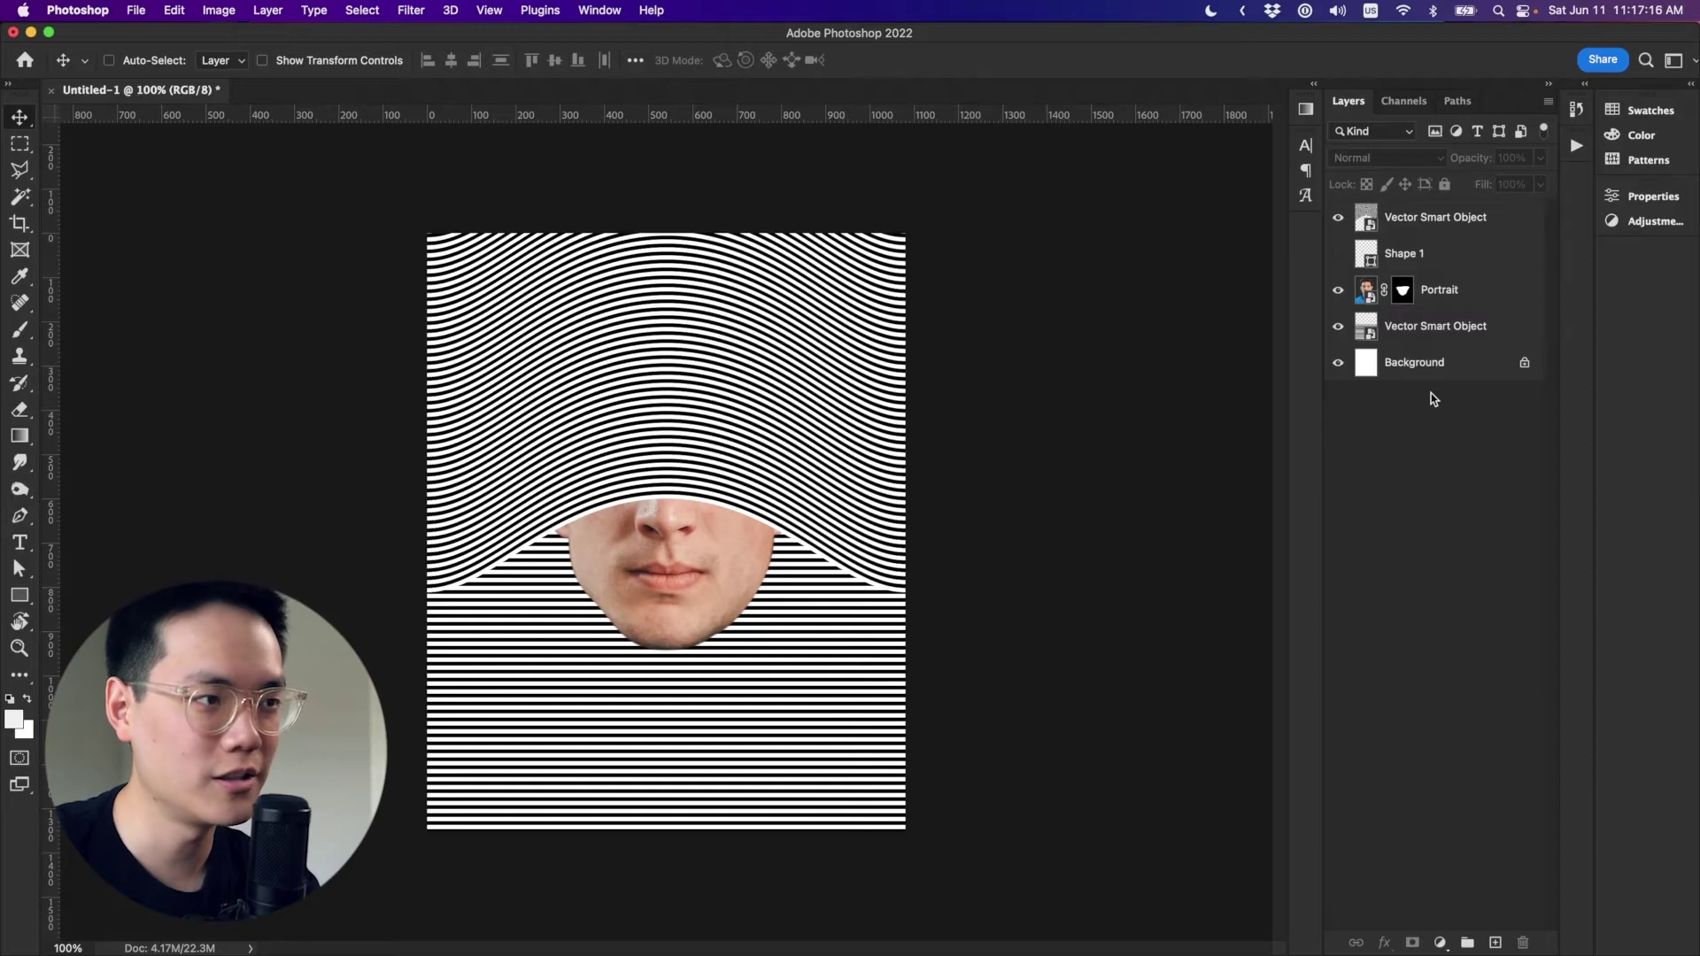
# Scale the wavy stripe Smart Object to 57.70% and move it up so its lower edge sits at the nose.
pyautogui.click(1447, 228)
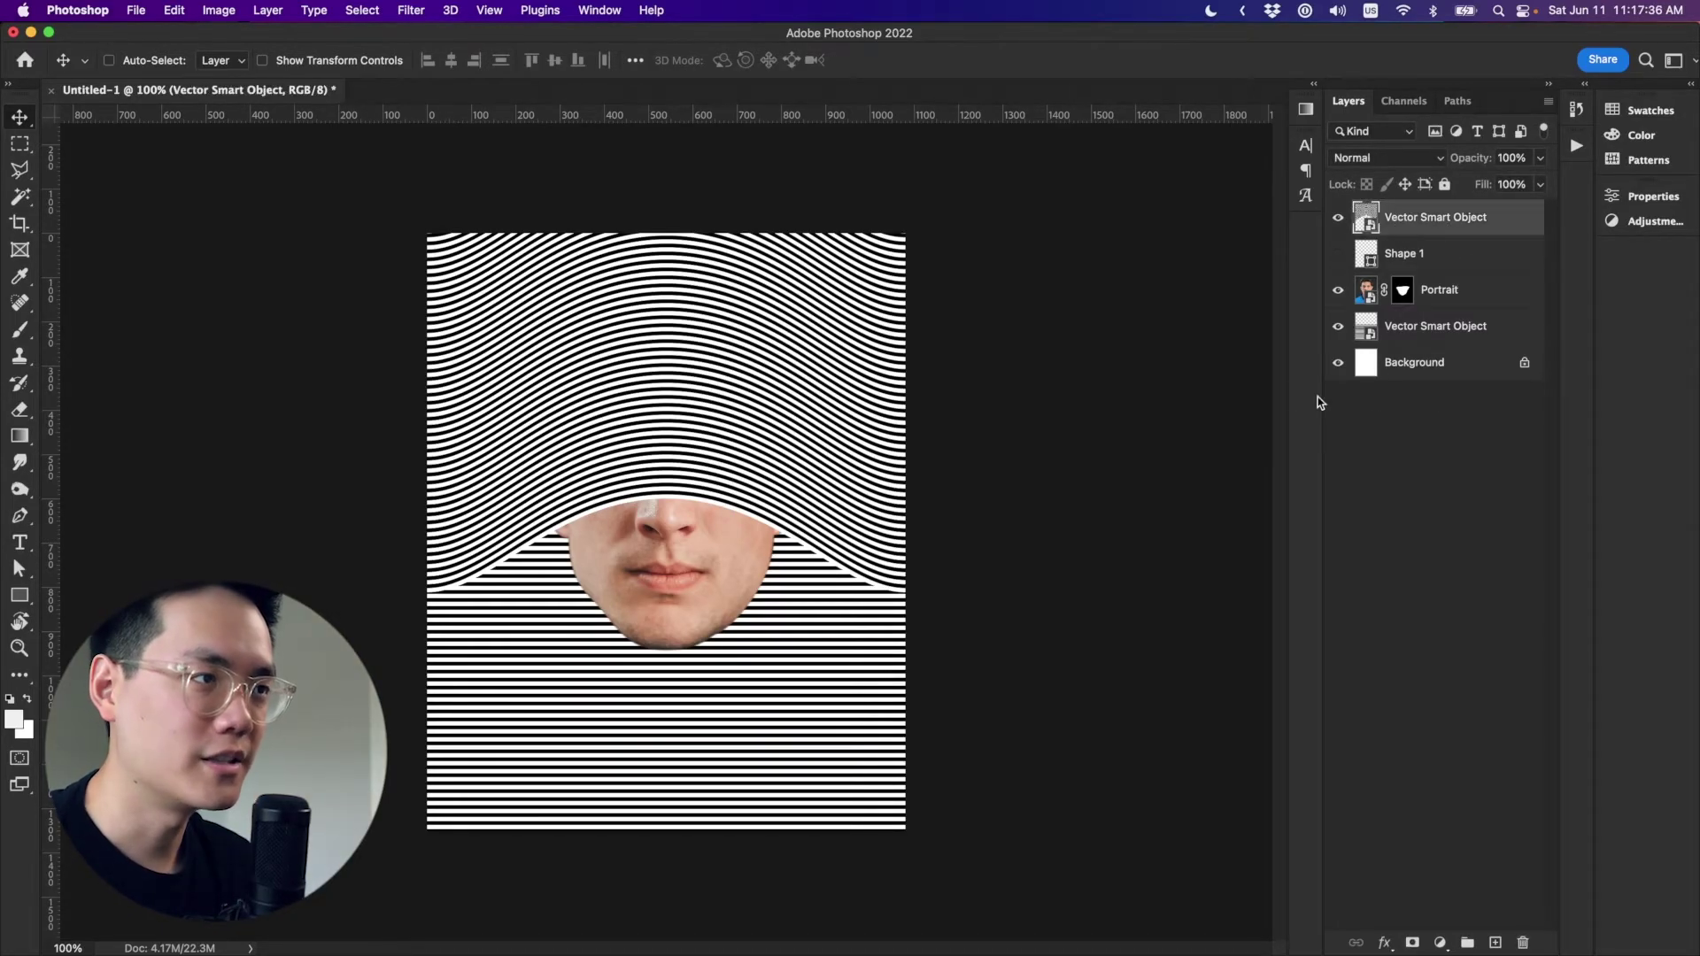
pyautogui.press('super+t')
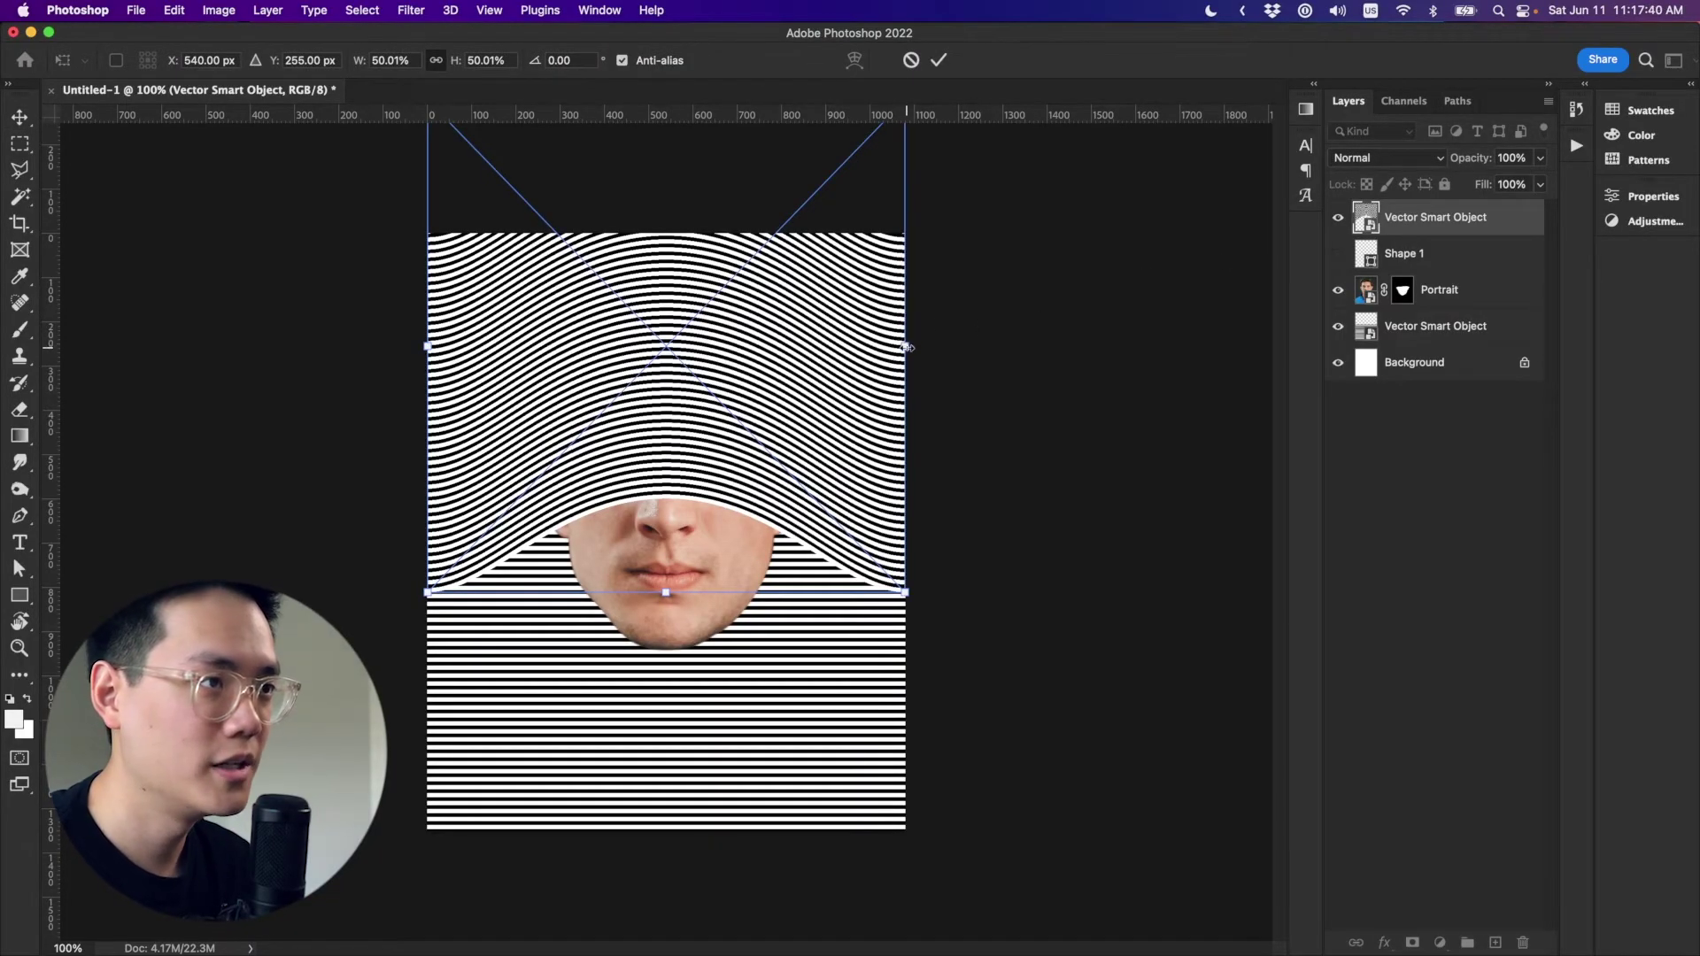
pyautogui.moveTo(906, 348); pyautogui.dragTo(944, 349)
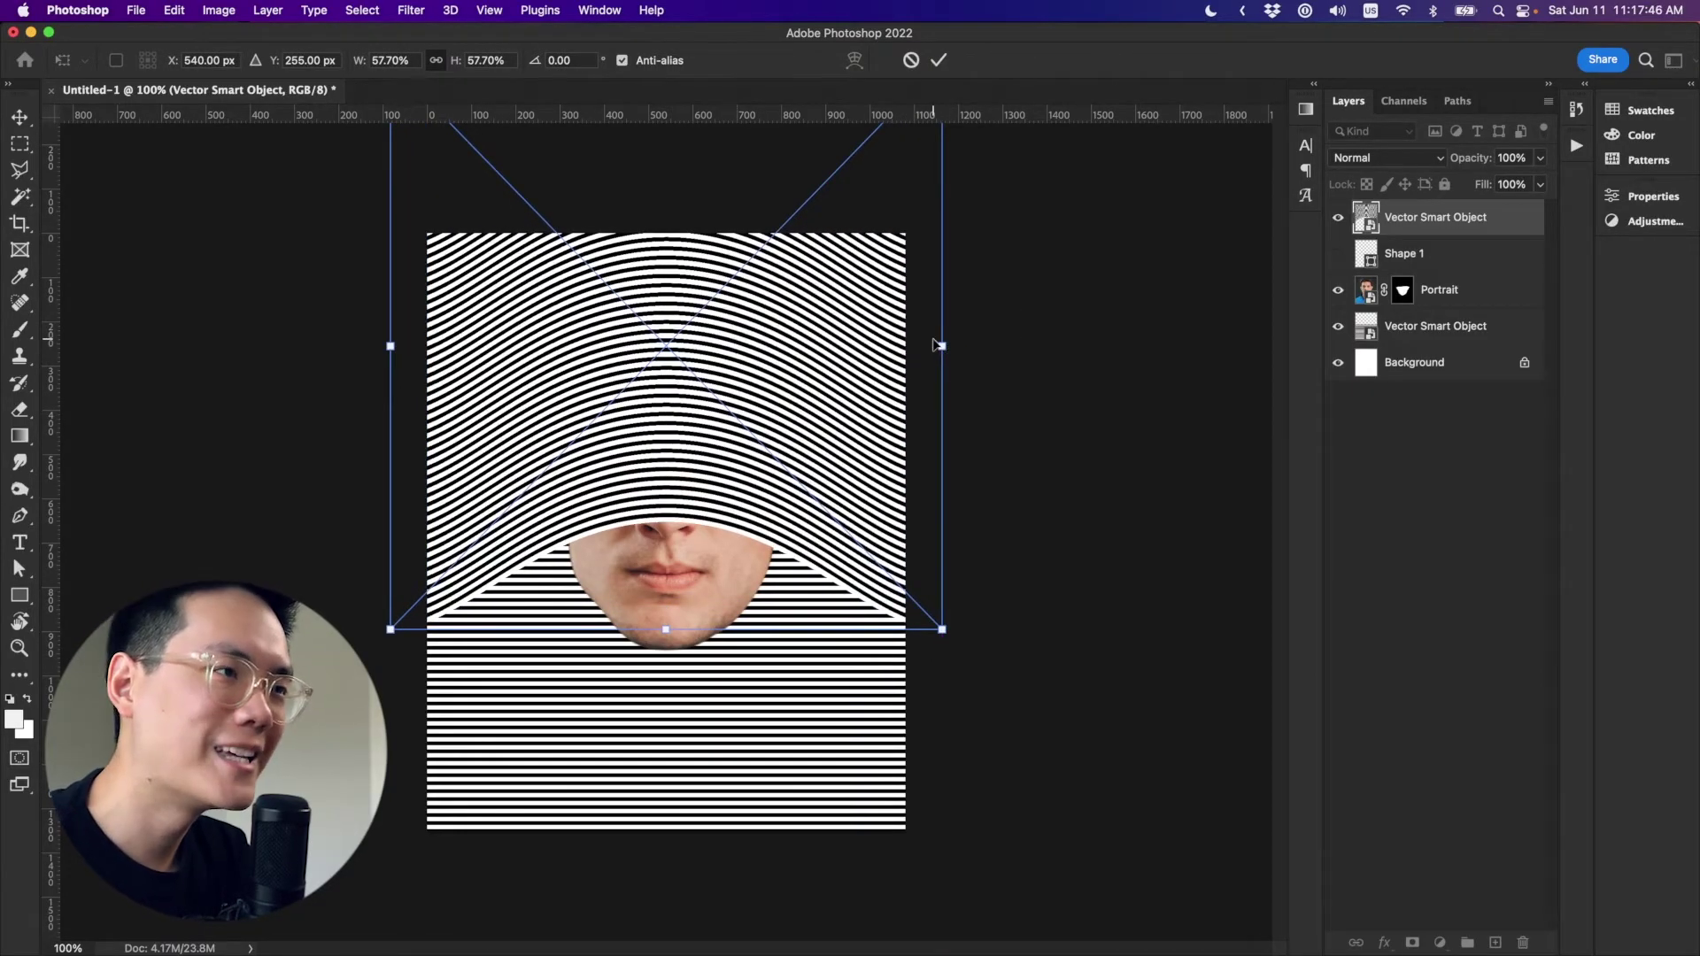
pyautogui.press('Return')
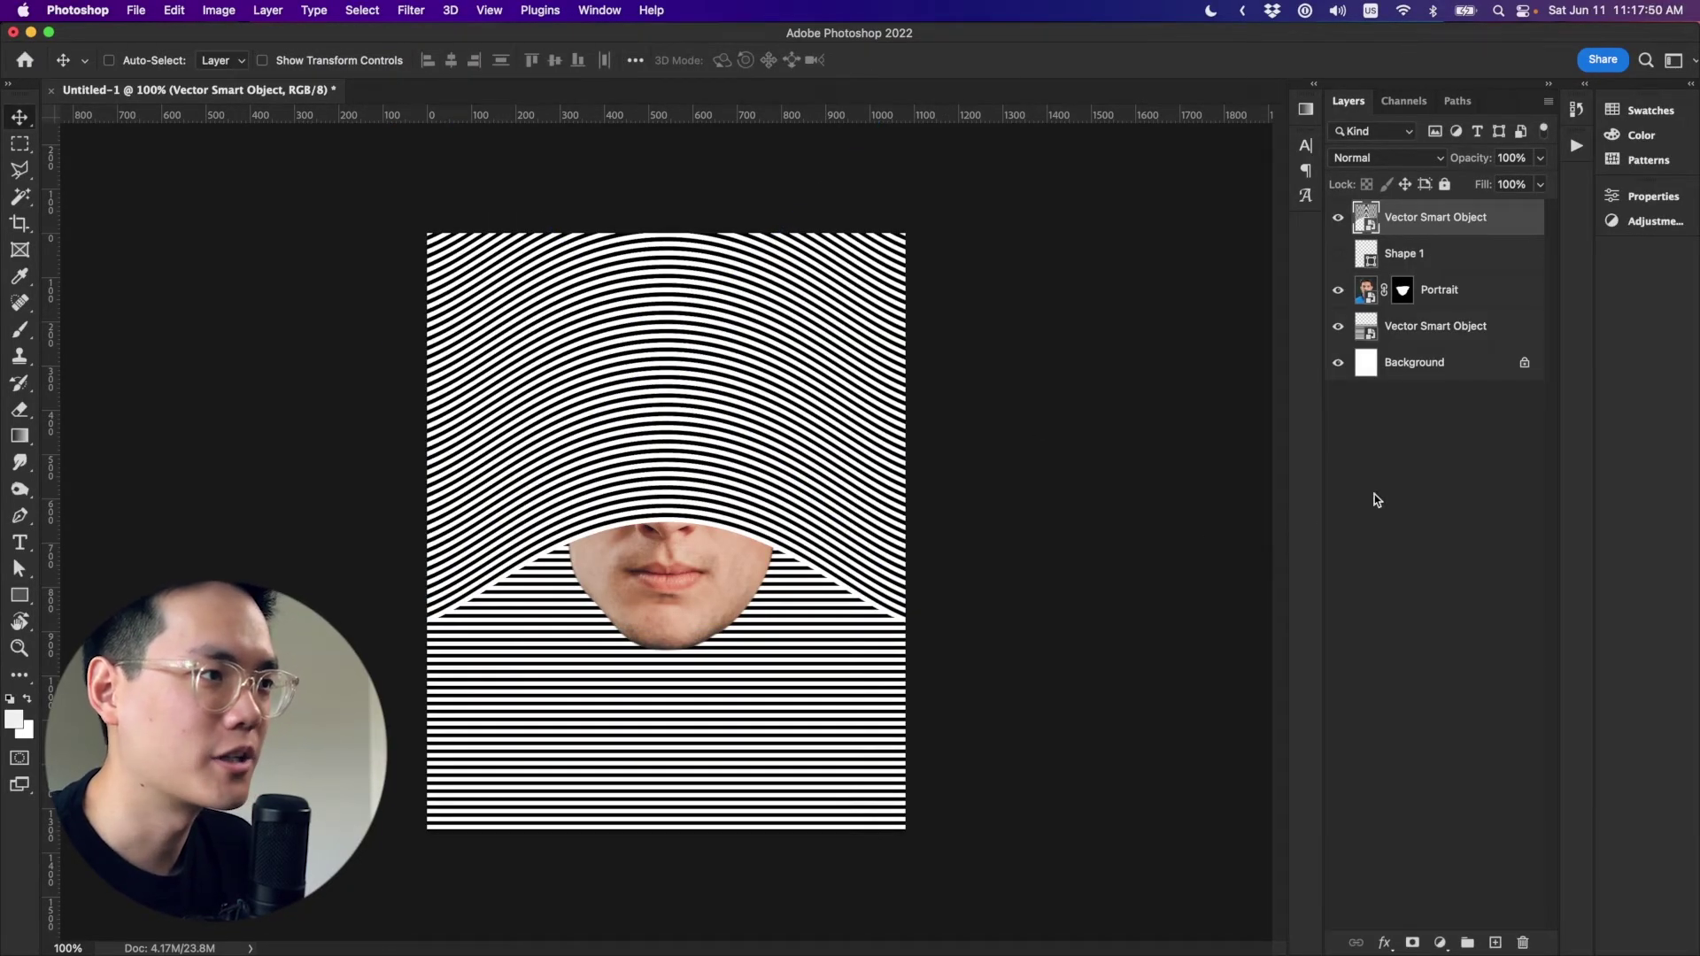
pyautogui.moveTo(888, 388); pyautogui.dragTo(886, 362)
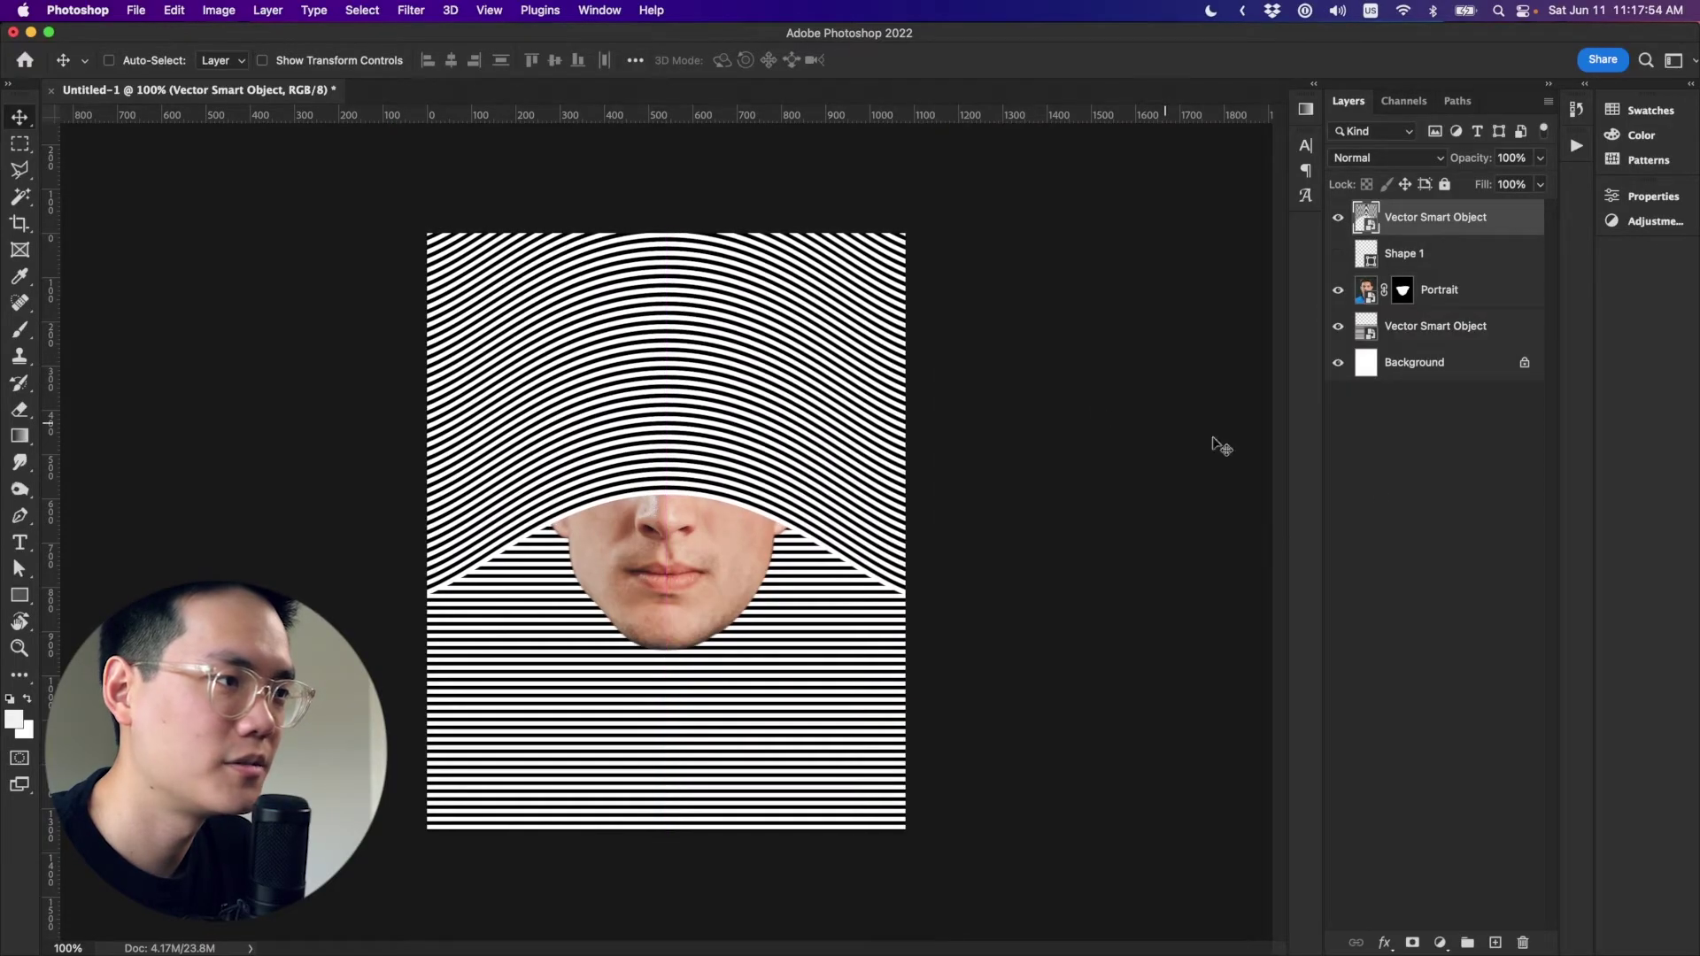
pyautogui.click(1420, 514)
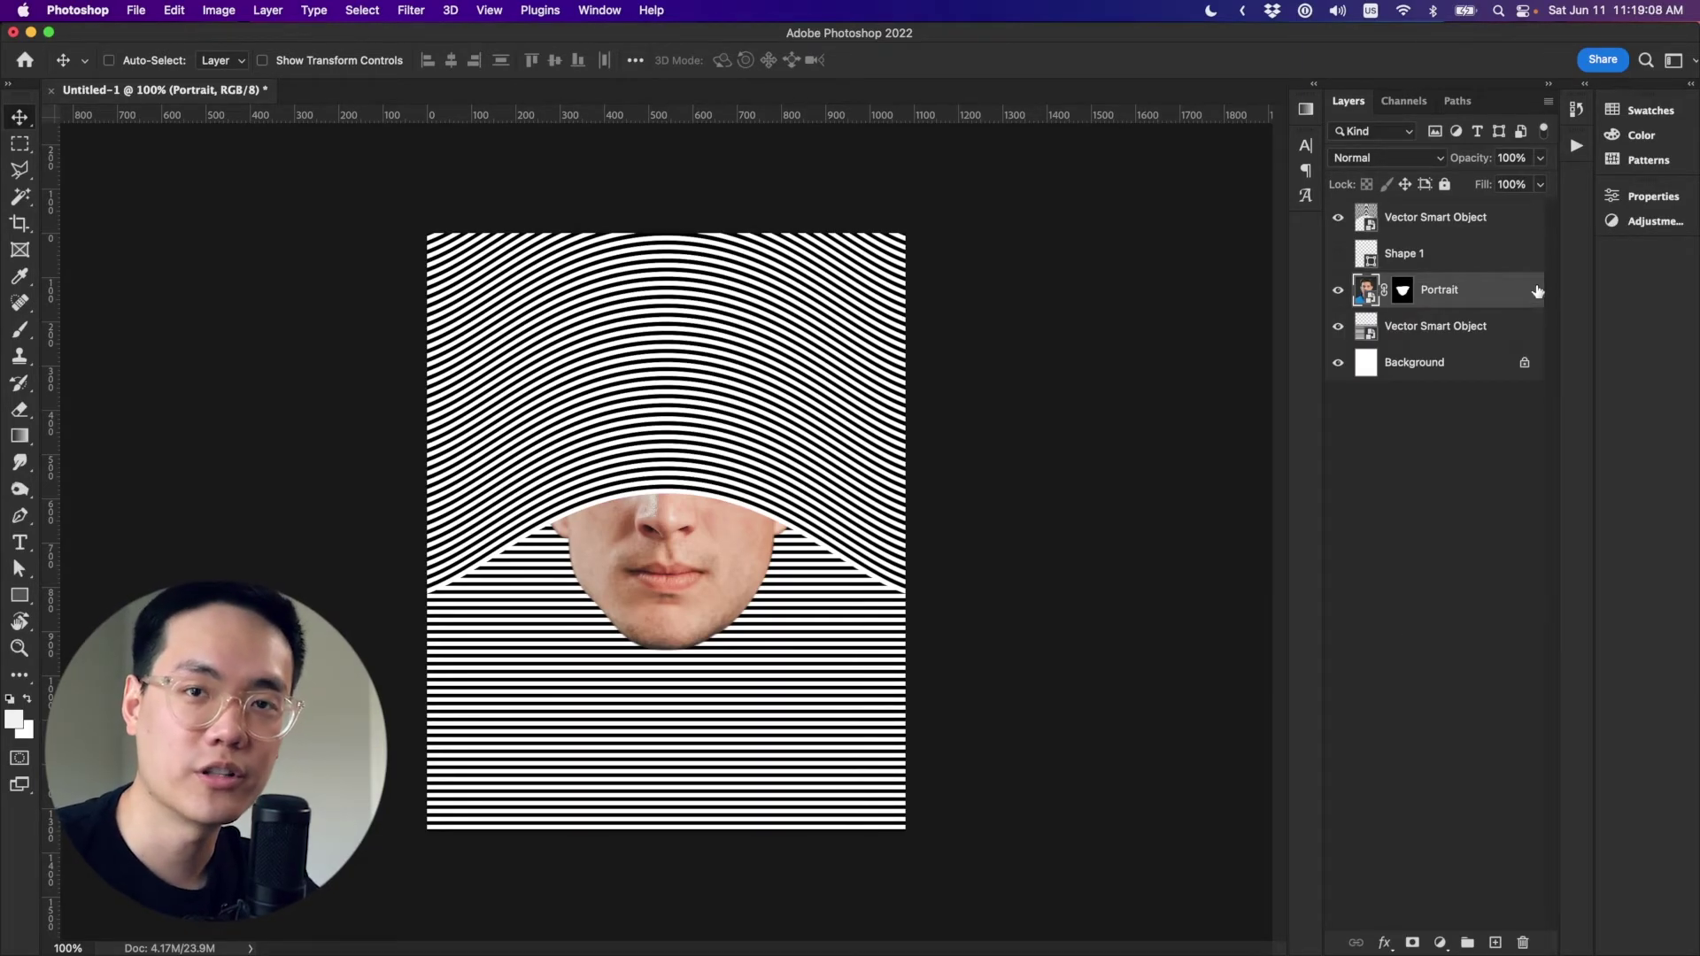
# Add a Curves adjustment above Portrait with an S-curve through input 170, output 185 and input 85, output 62.
pyautogui.click(1643, 225)
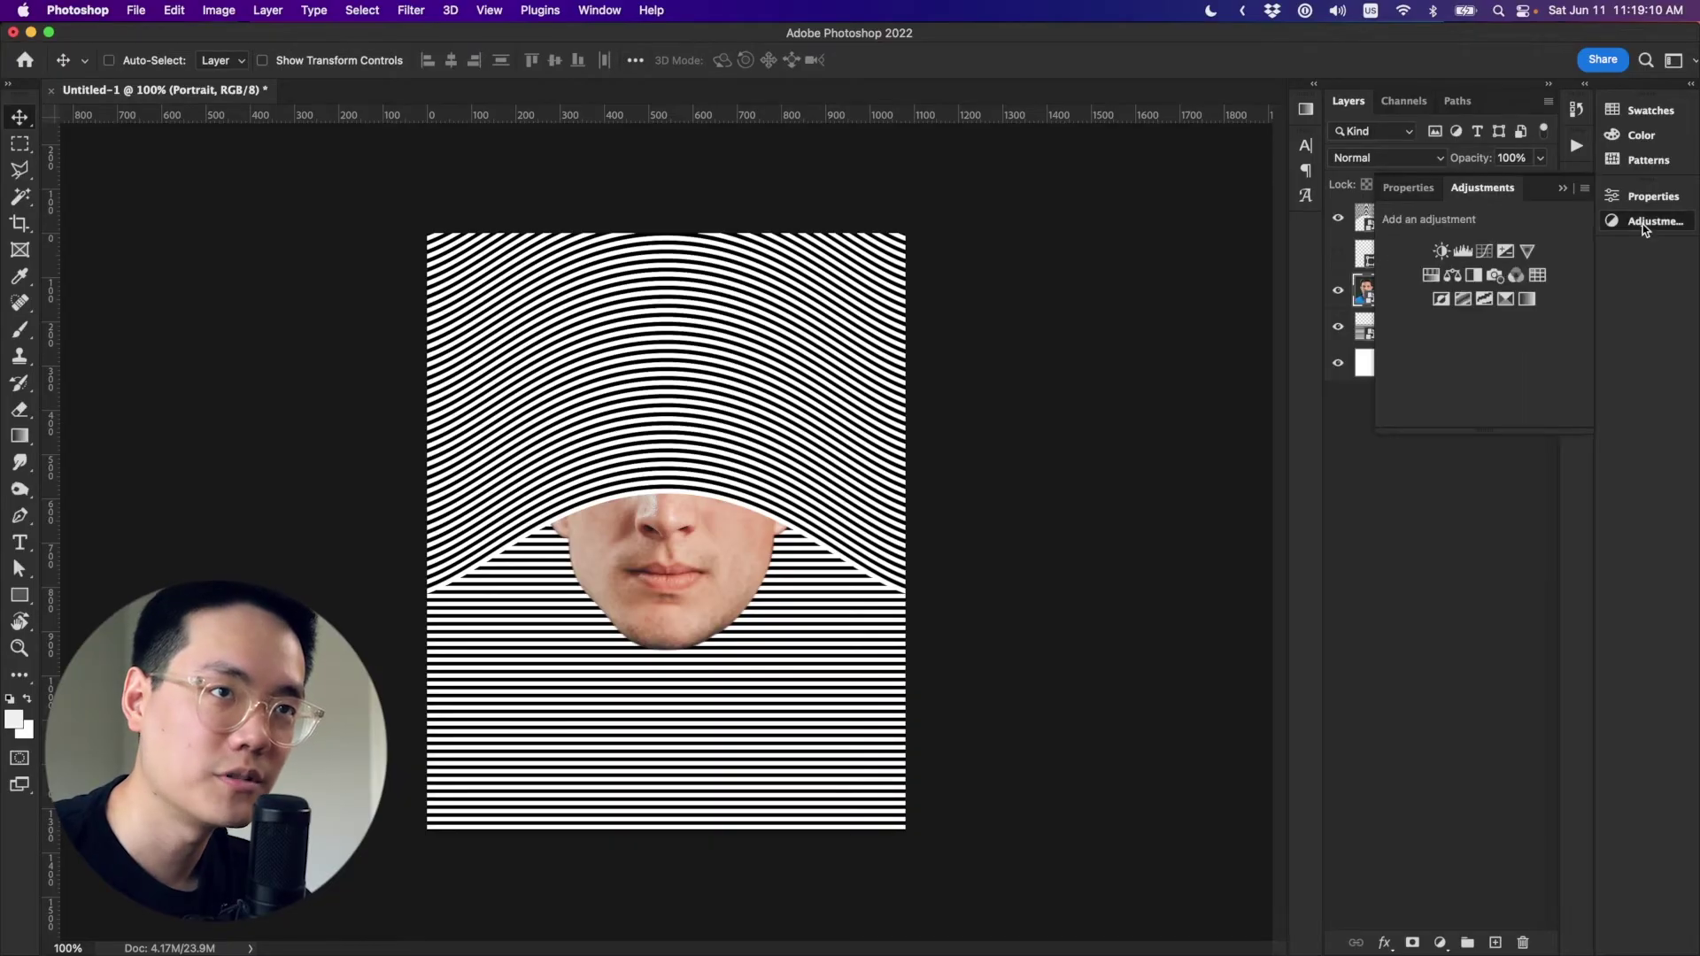
pyautogui.click(1480, 248)
pyautogui.moveTo(1503, 359); pyautogui.dragTo(1502, 348)
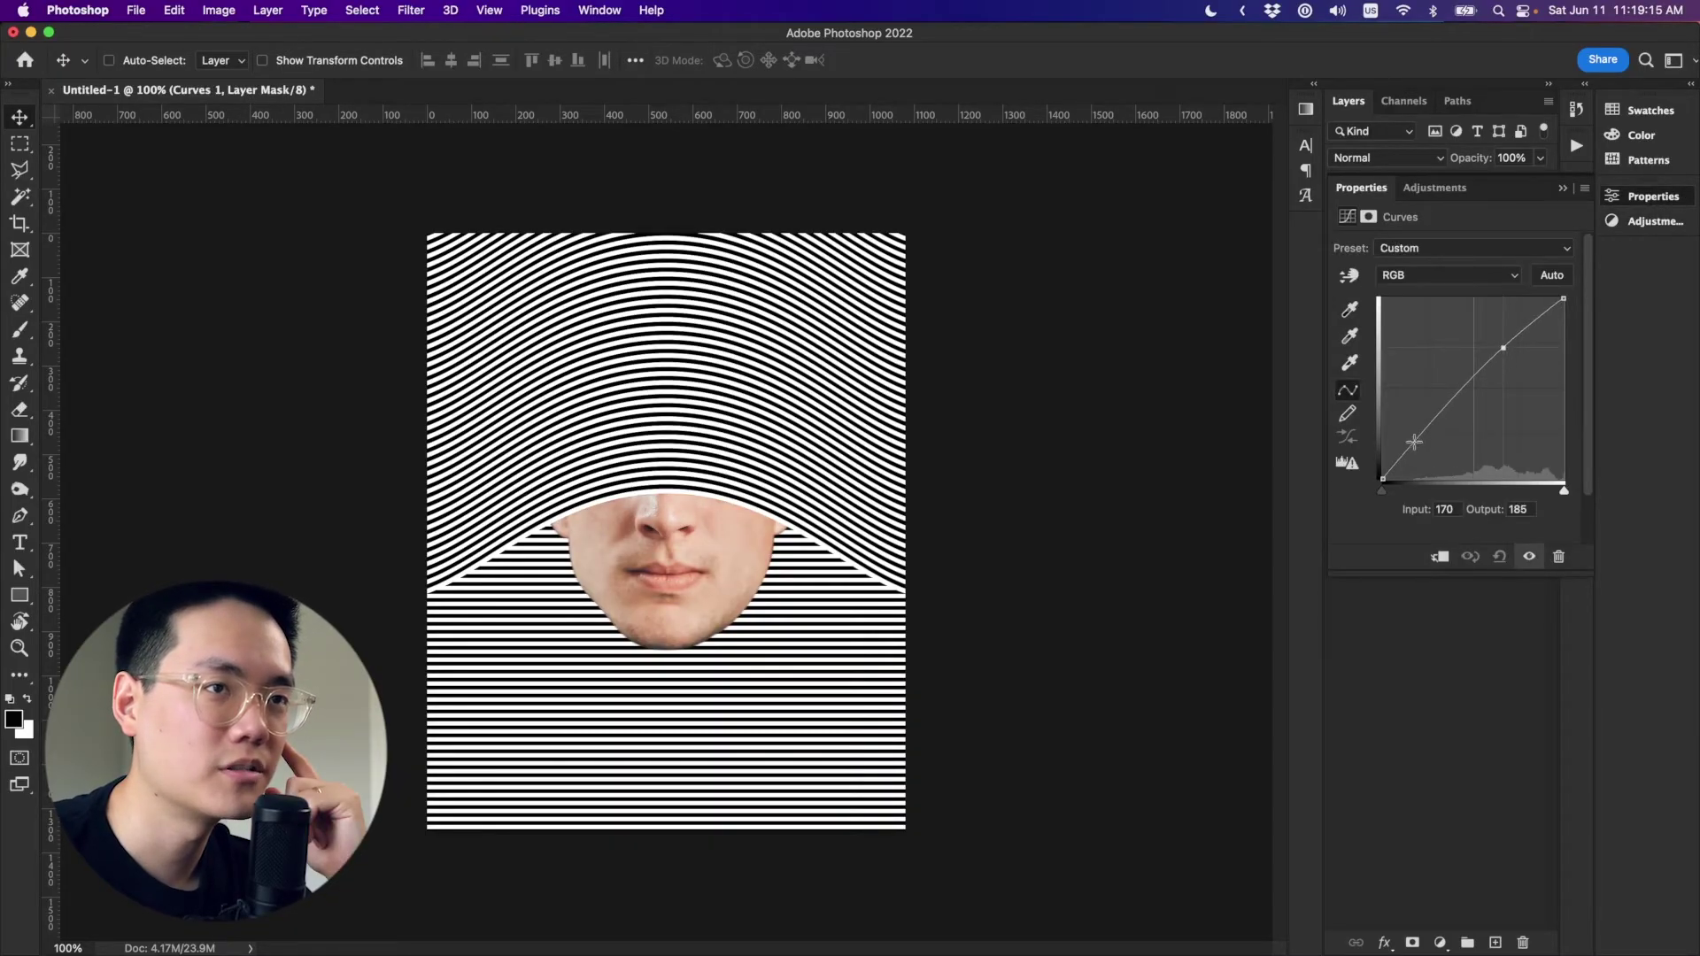
pyautogui.moveTo(1436, 416); pyautogui.dragTo(1445, 440)
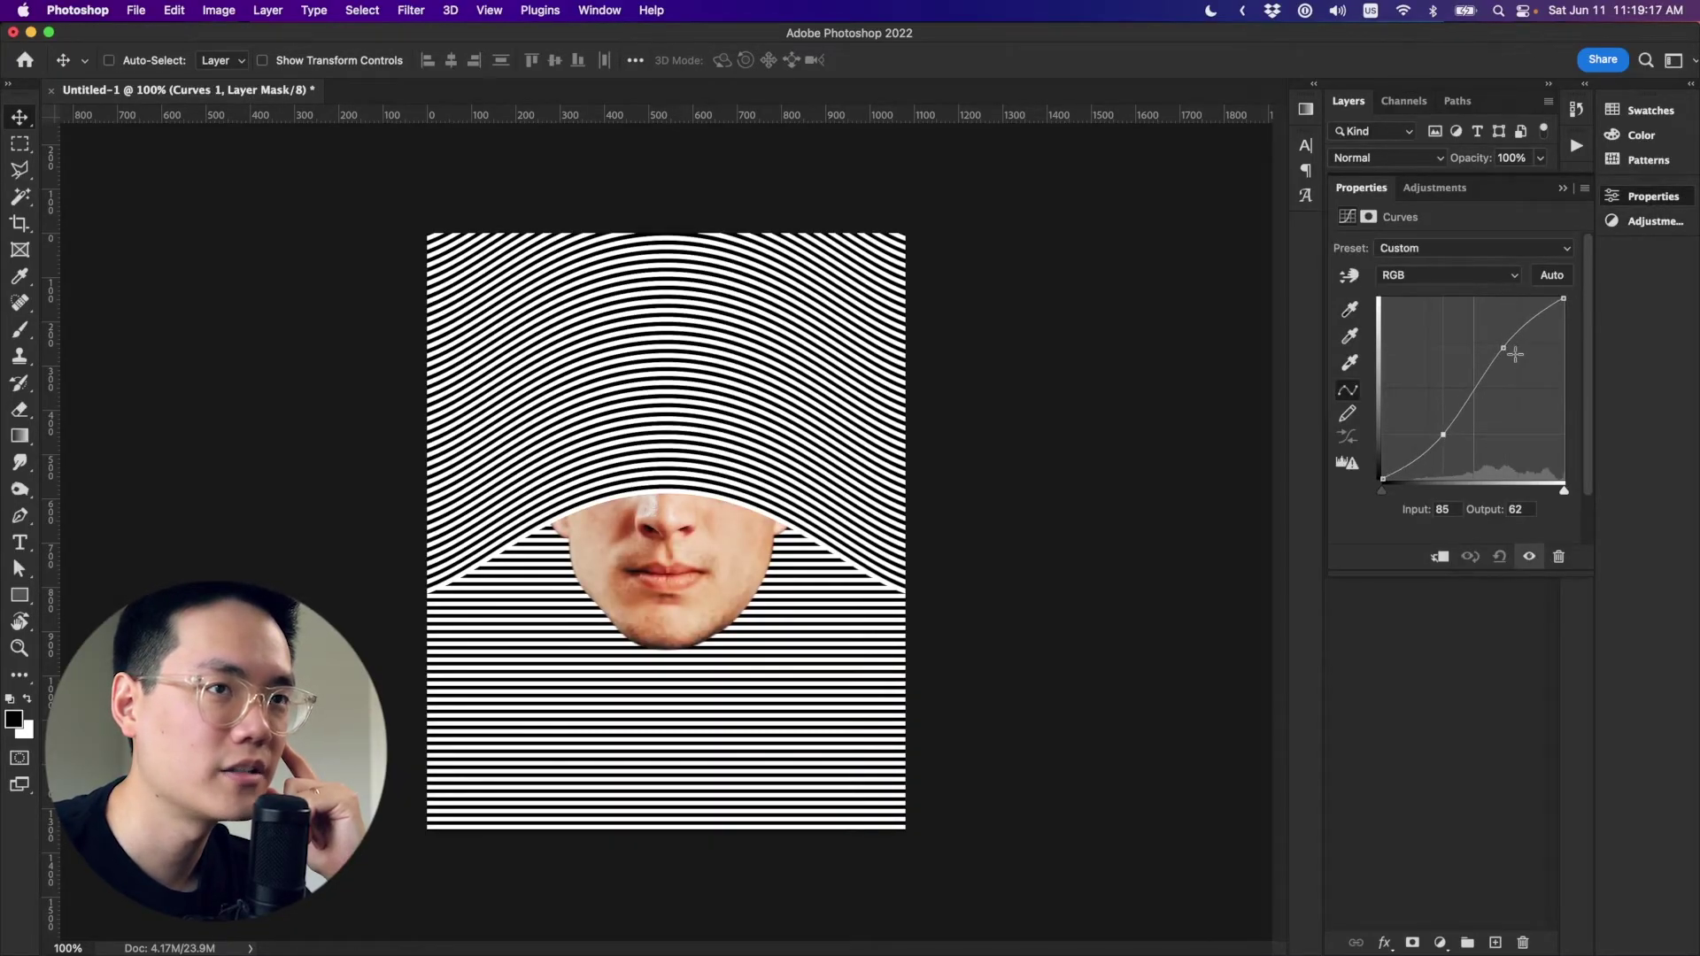
pyautogui.click(1632, 220)
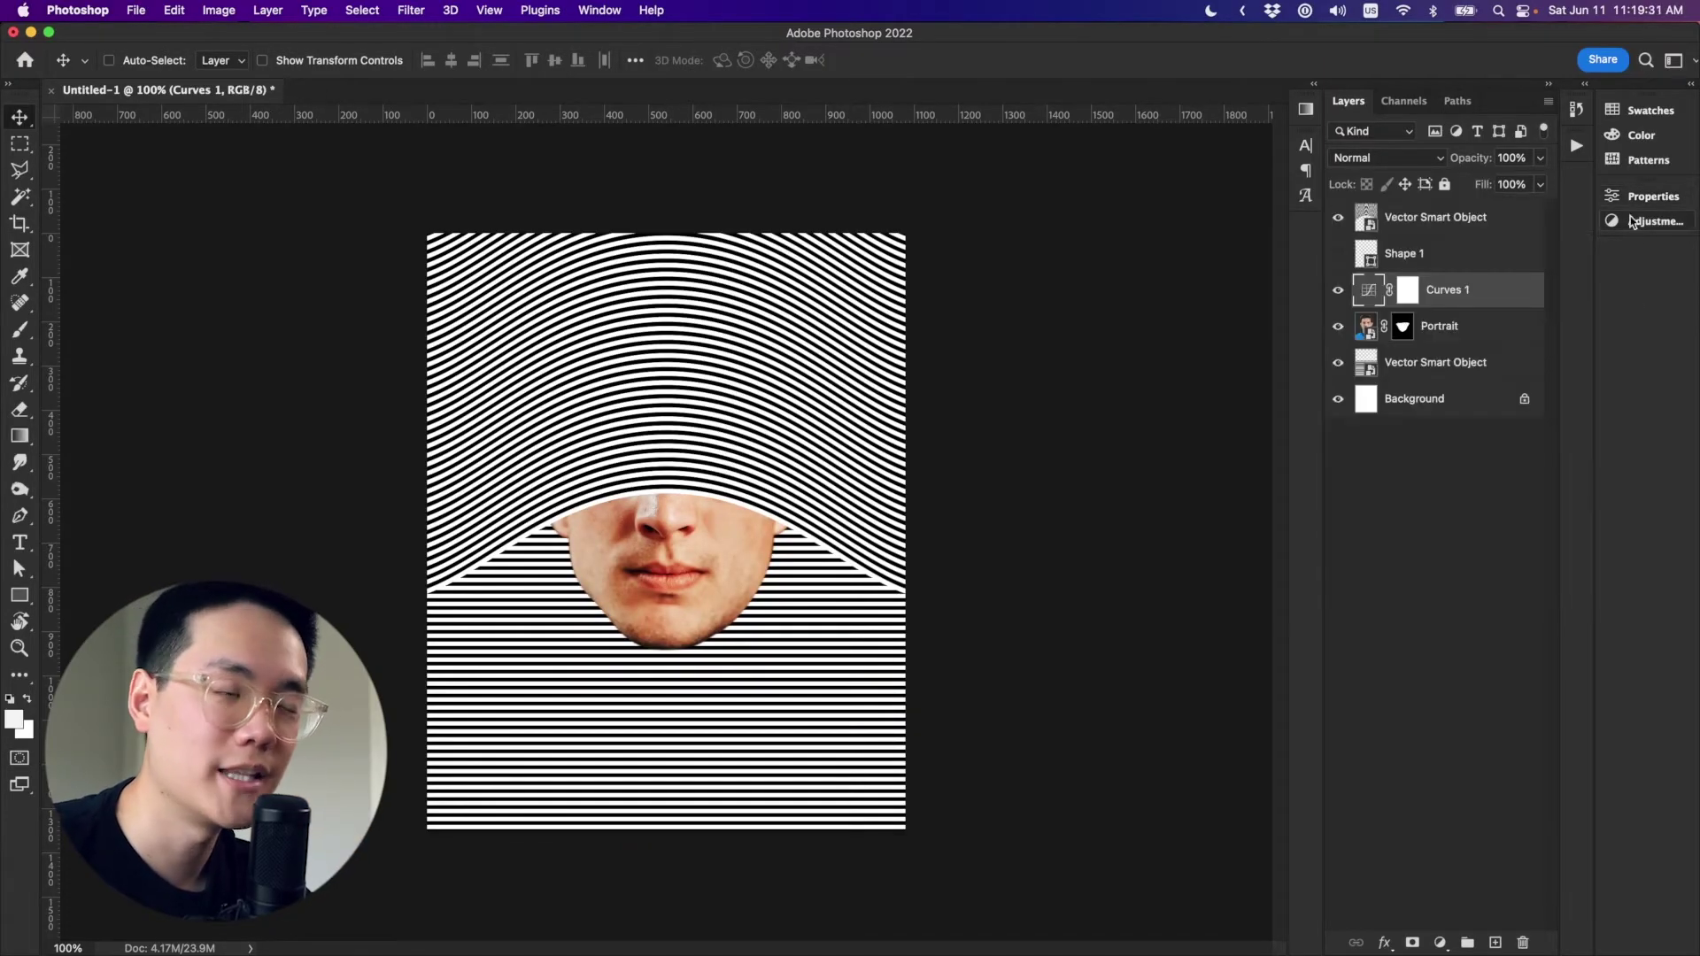
# Add a Gradient Map adjustment above the Curves 1 layer and enable Dither.
pyautogui.click(1630, 220)
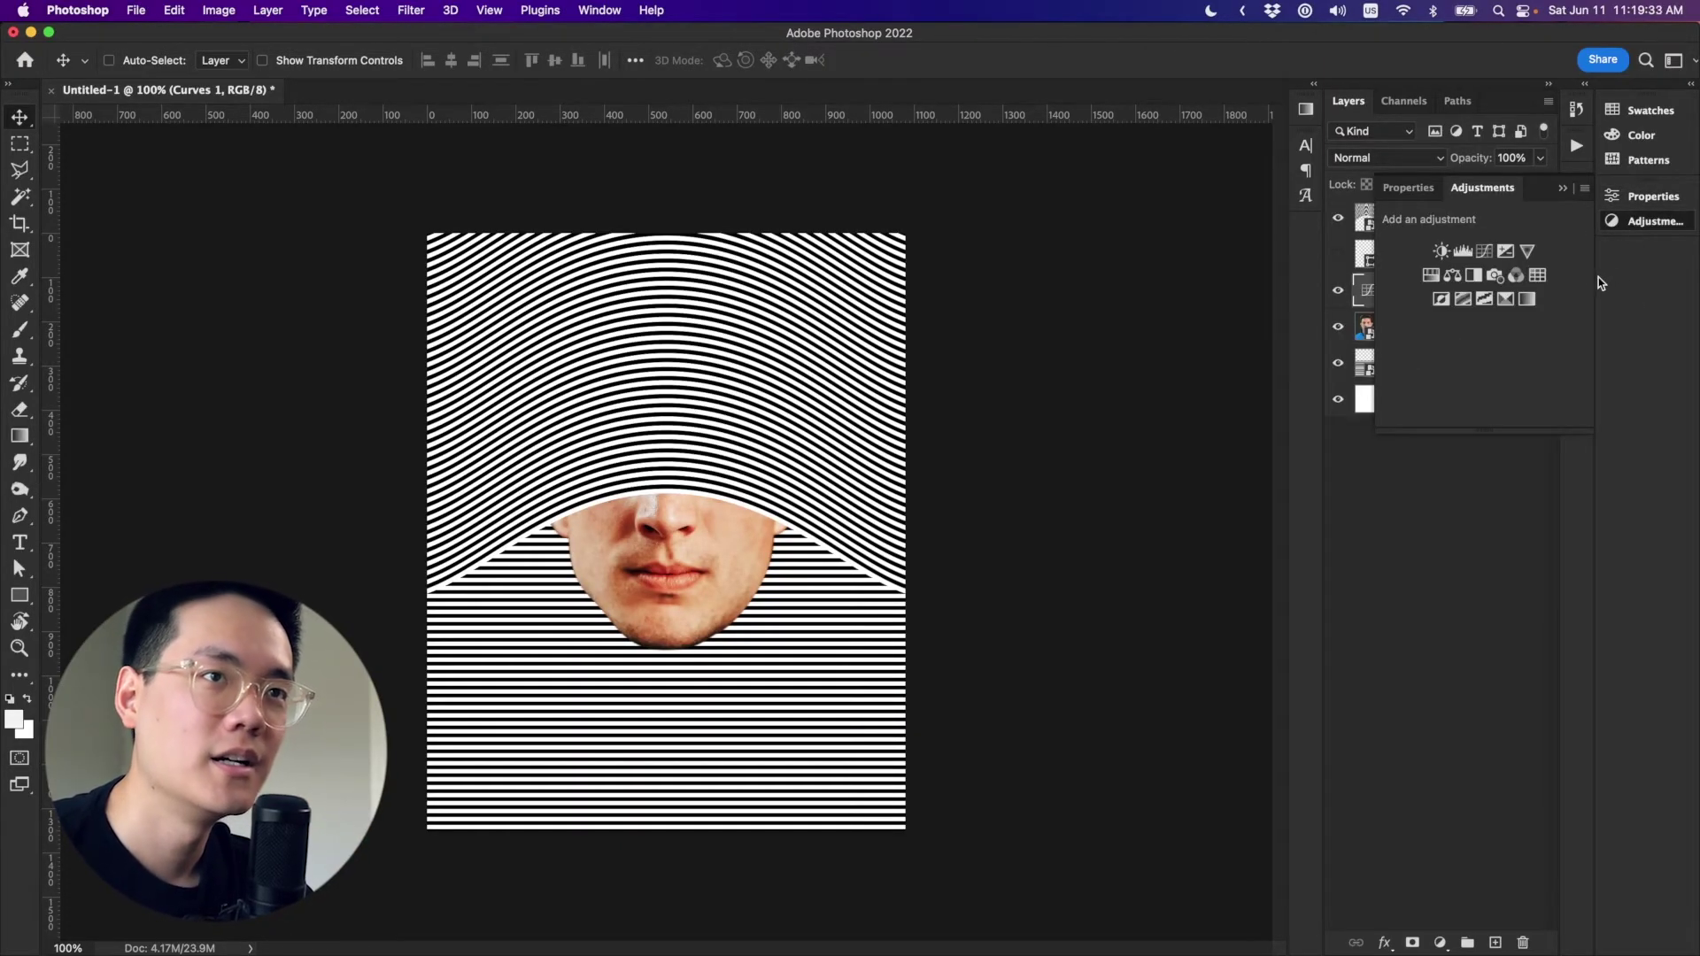
pyautogui.click(1526, 299)
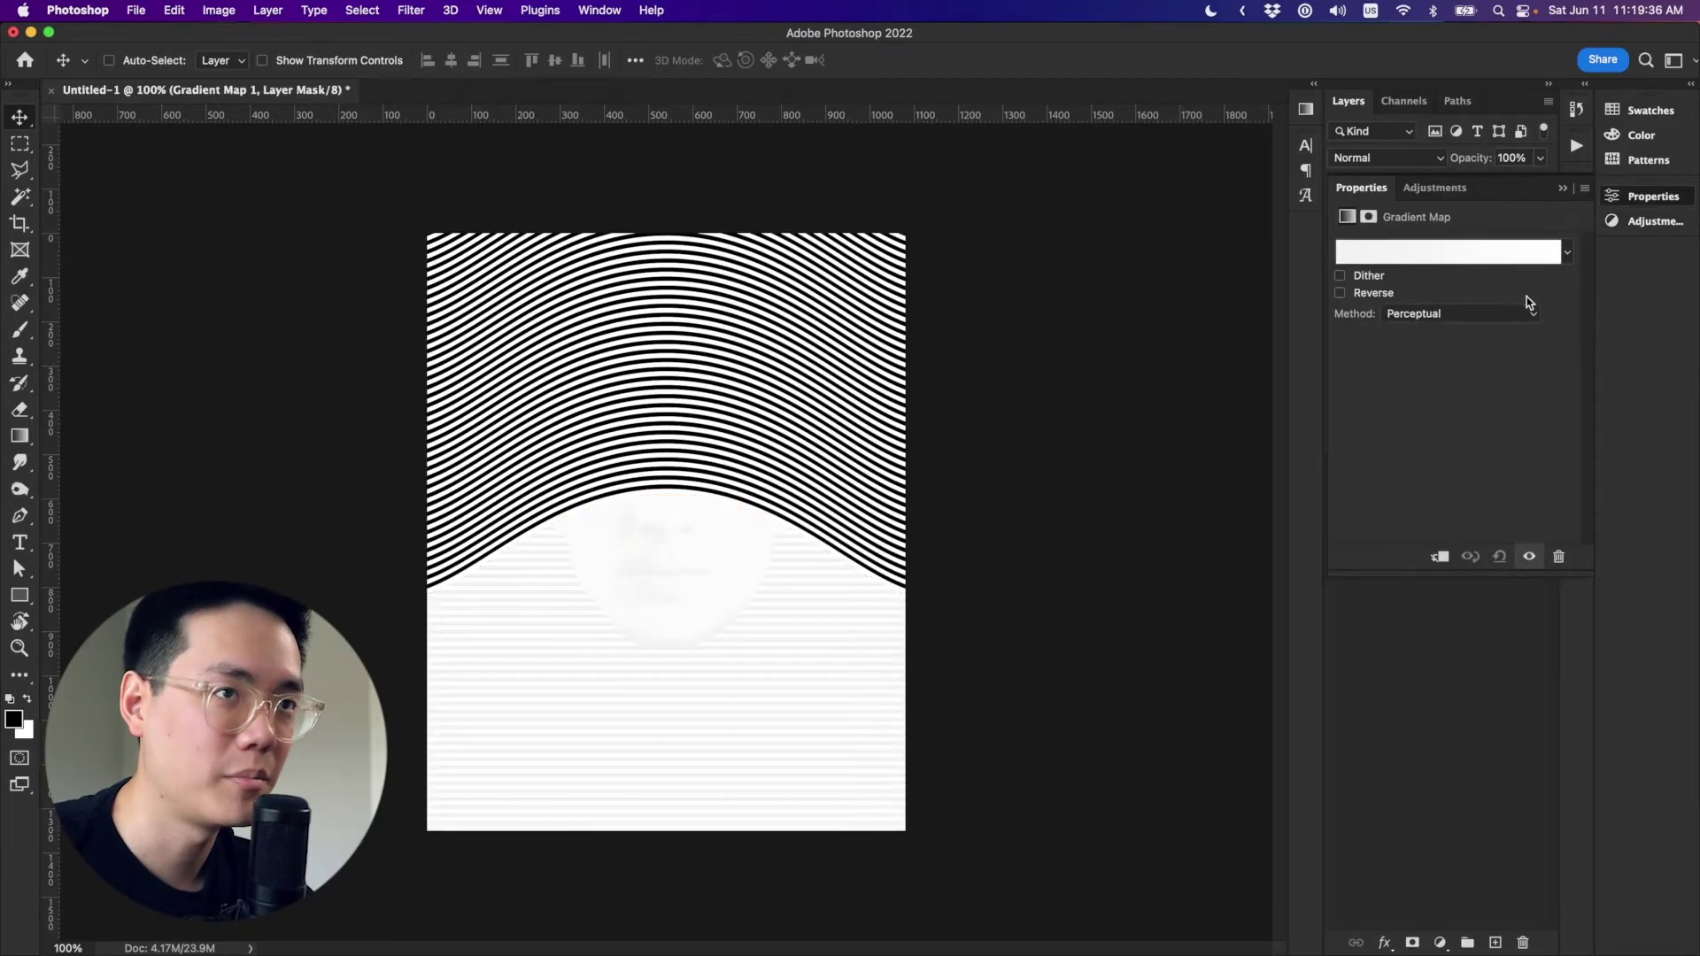
pyautogui.click(1364, 277)
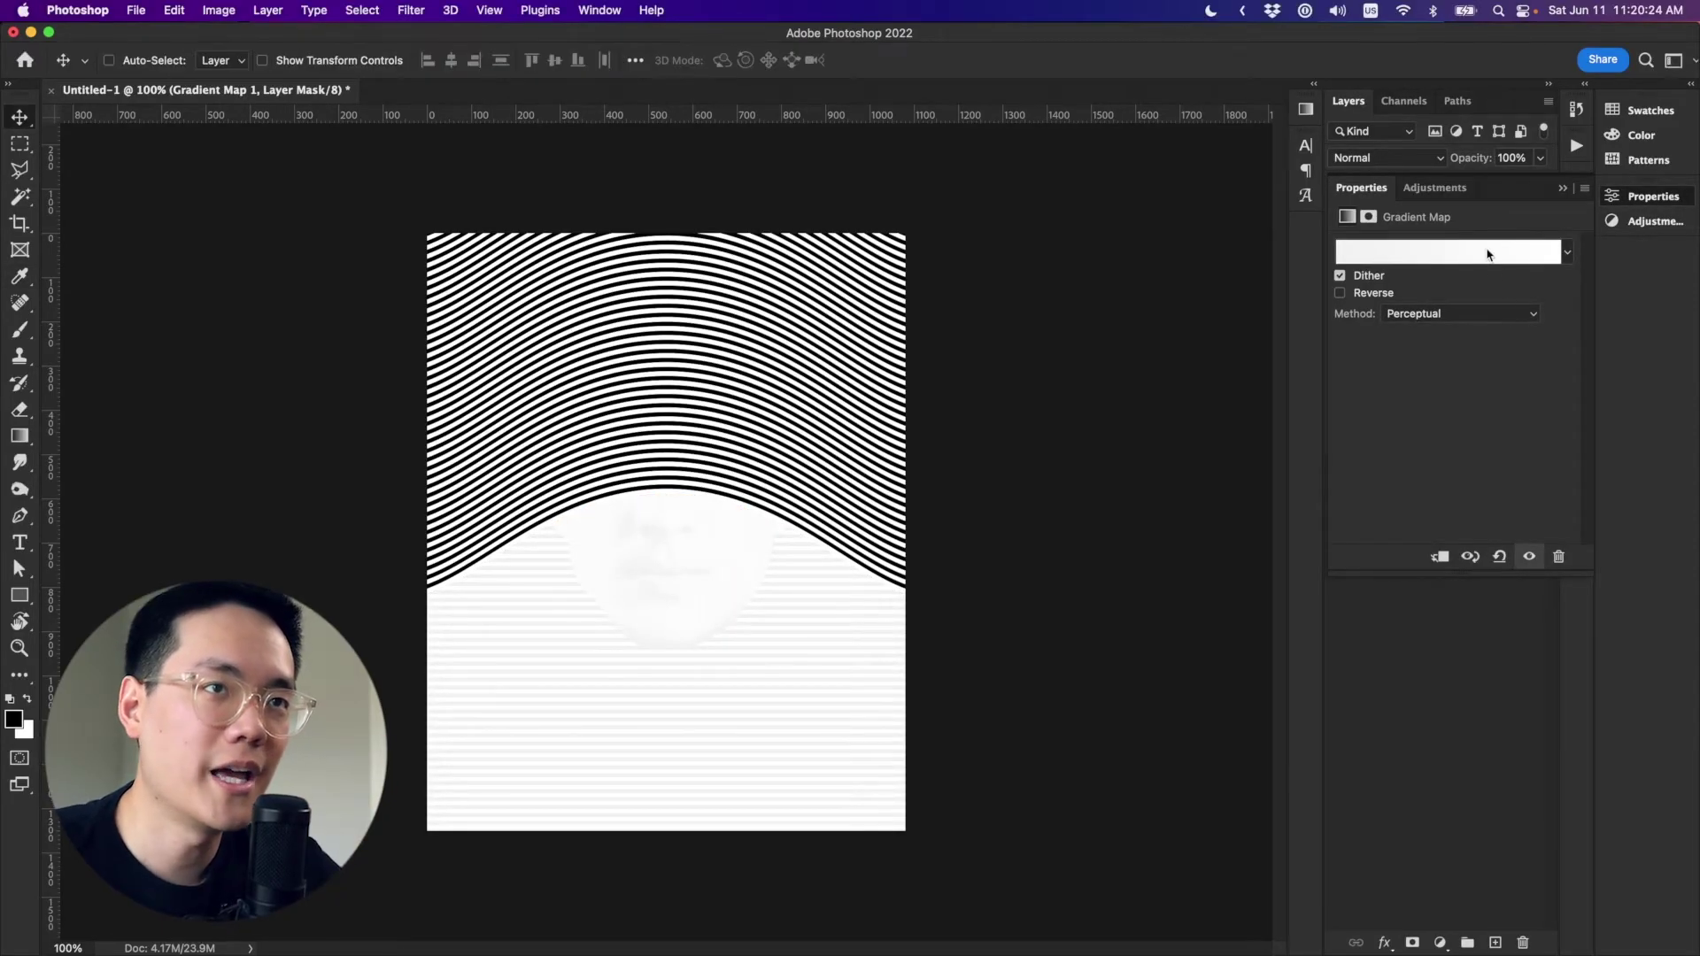
# Edit the map's gradient and set the color stop at location 0% to near black.
pyautogui.click(1488, 254)
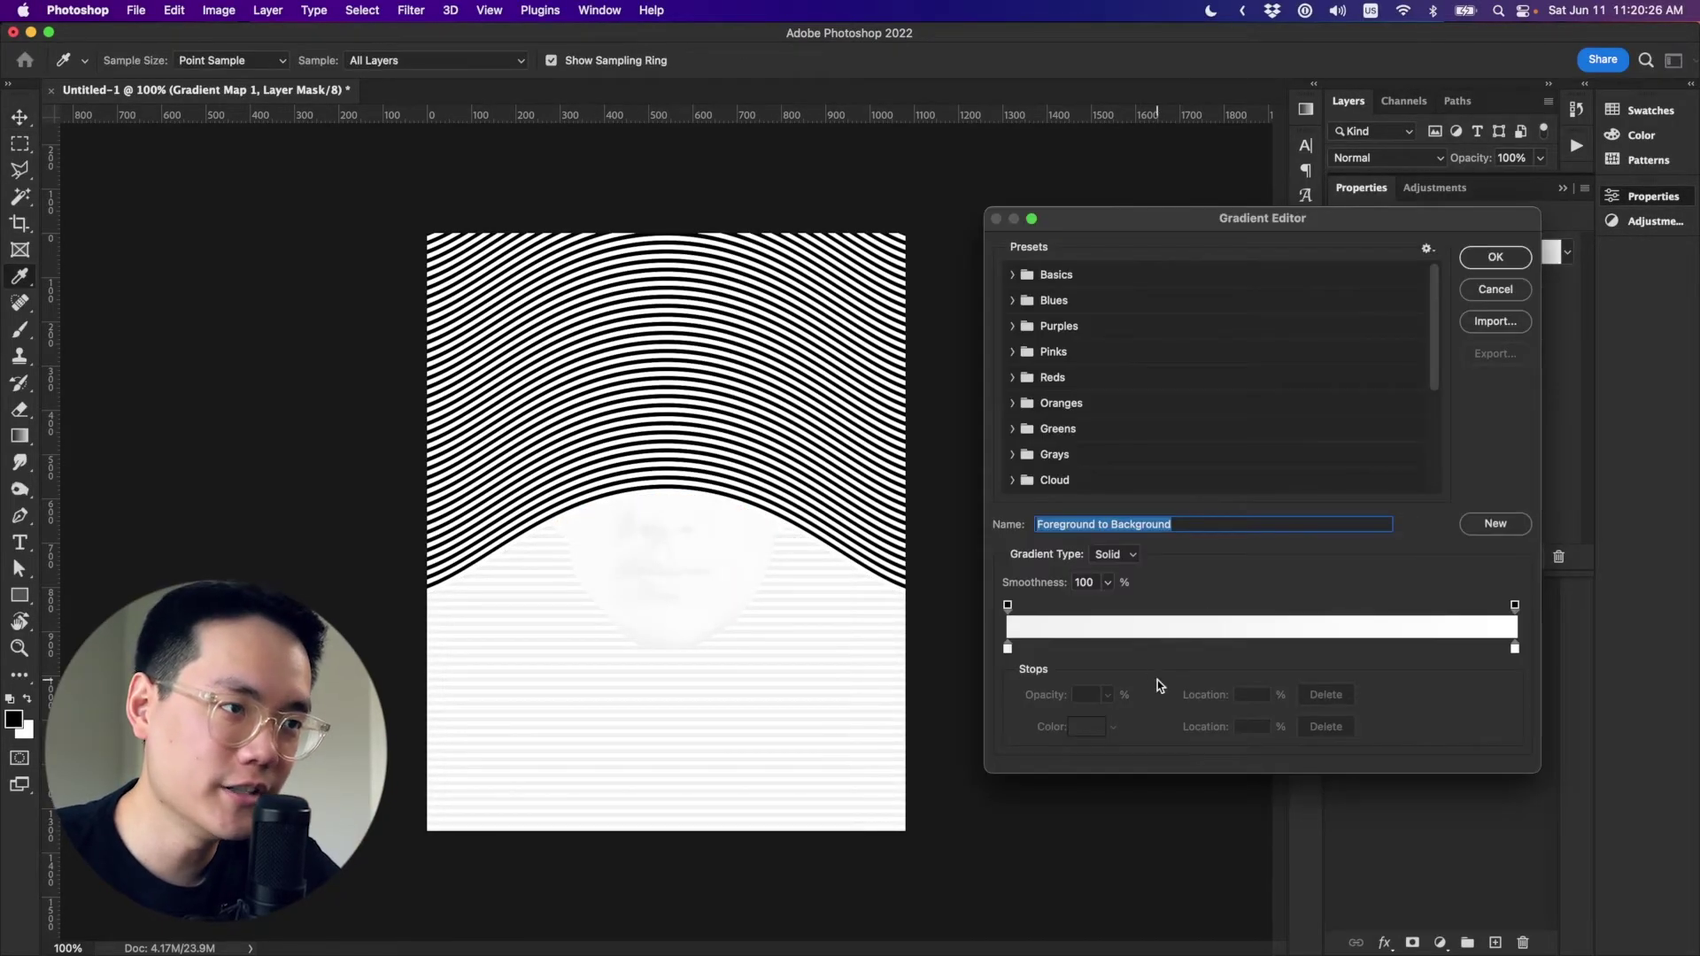
pyautogui.click(1007, 649)
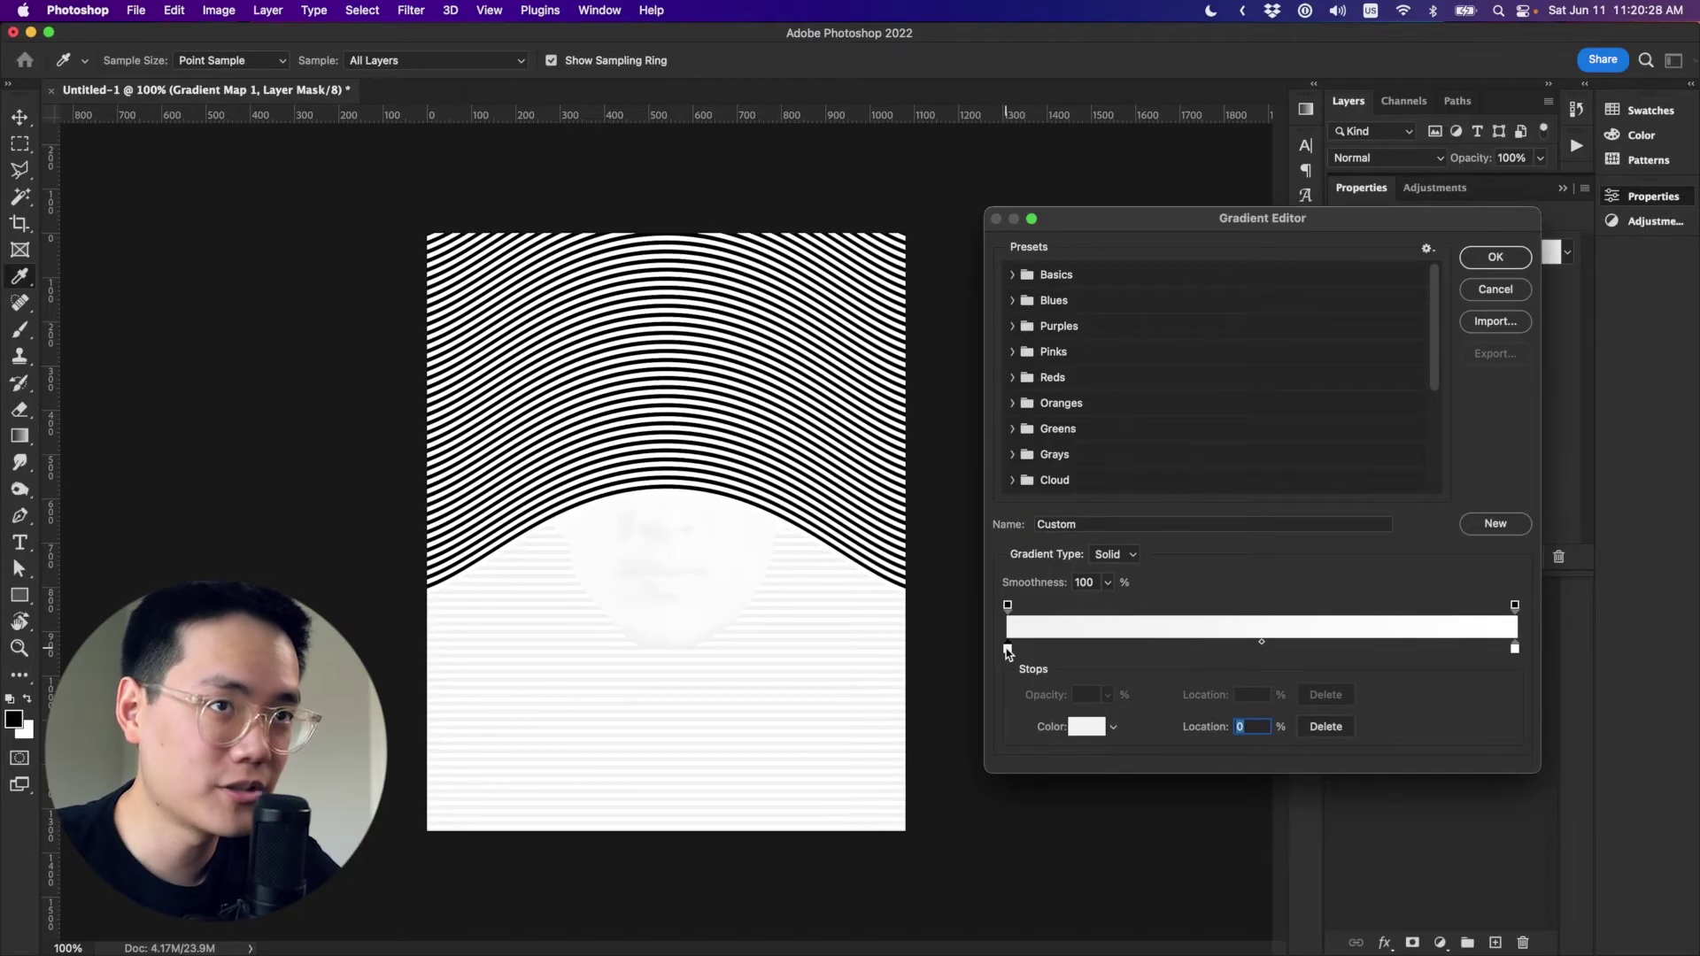
pyautogui.doubleClick(1008, 649)
pyautogui.moveTo(1140, 549); pyautogui.dragTo(1268, 629)
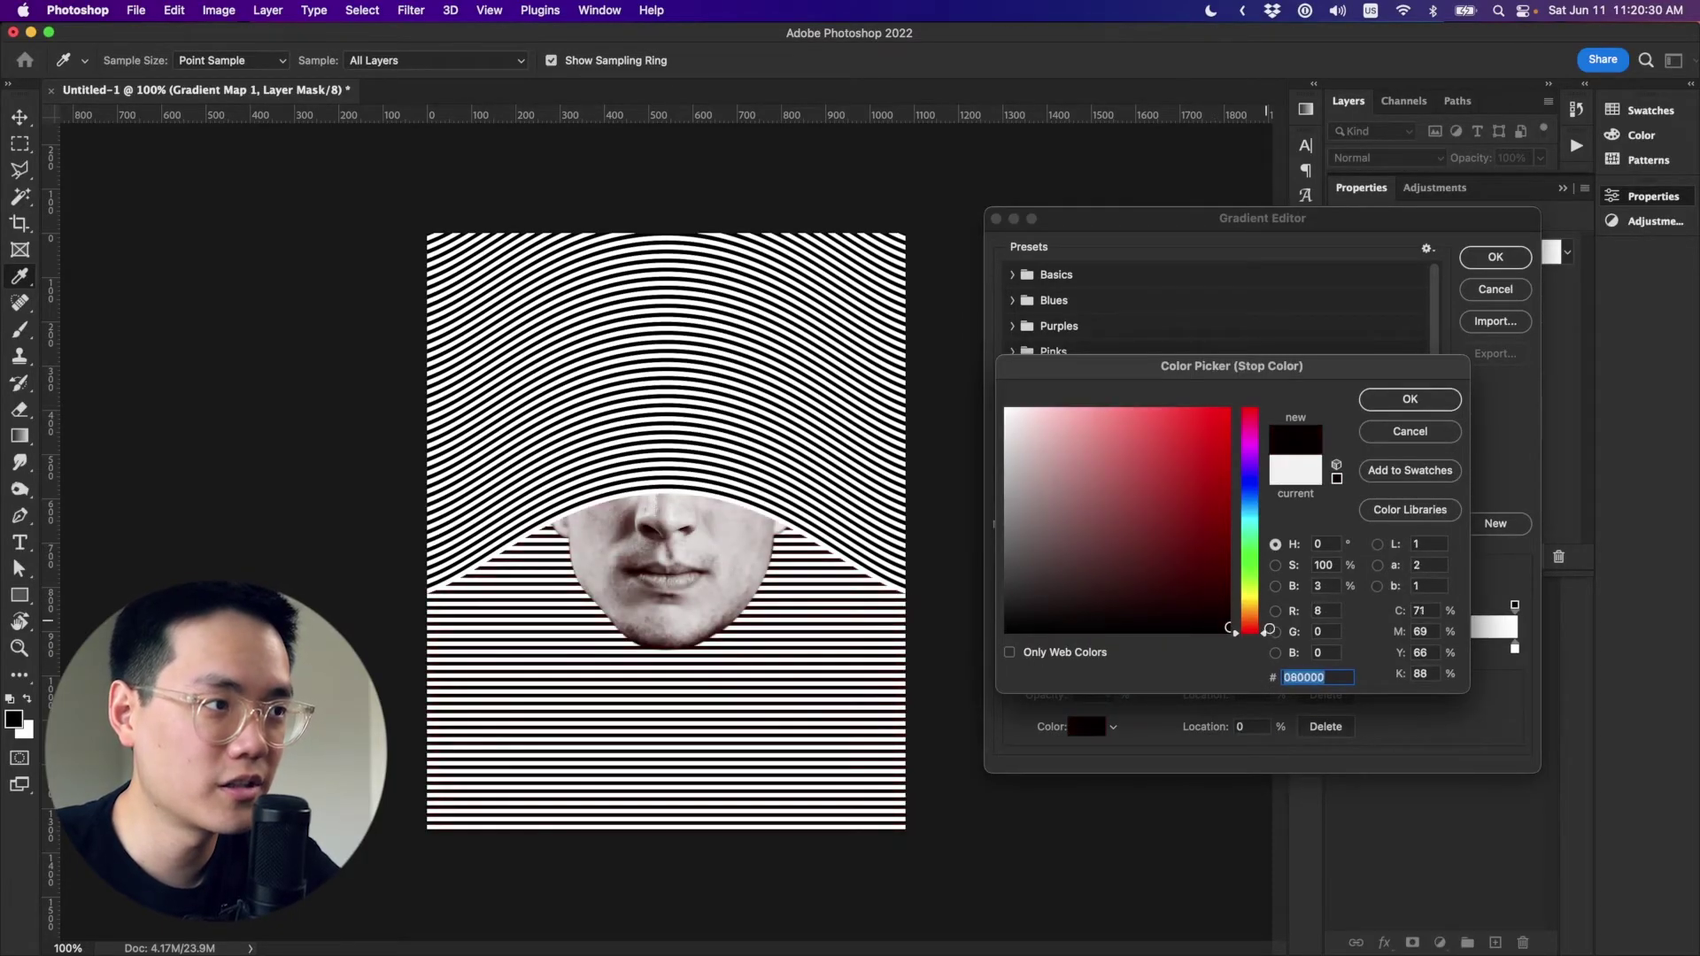
pyautogui.click(1424, 398)
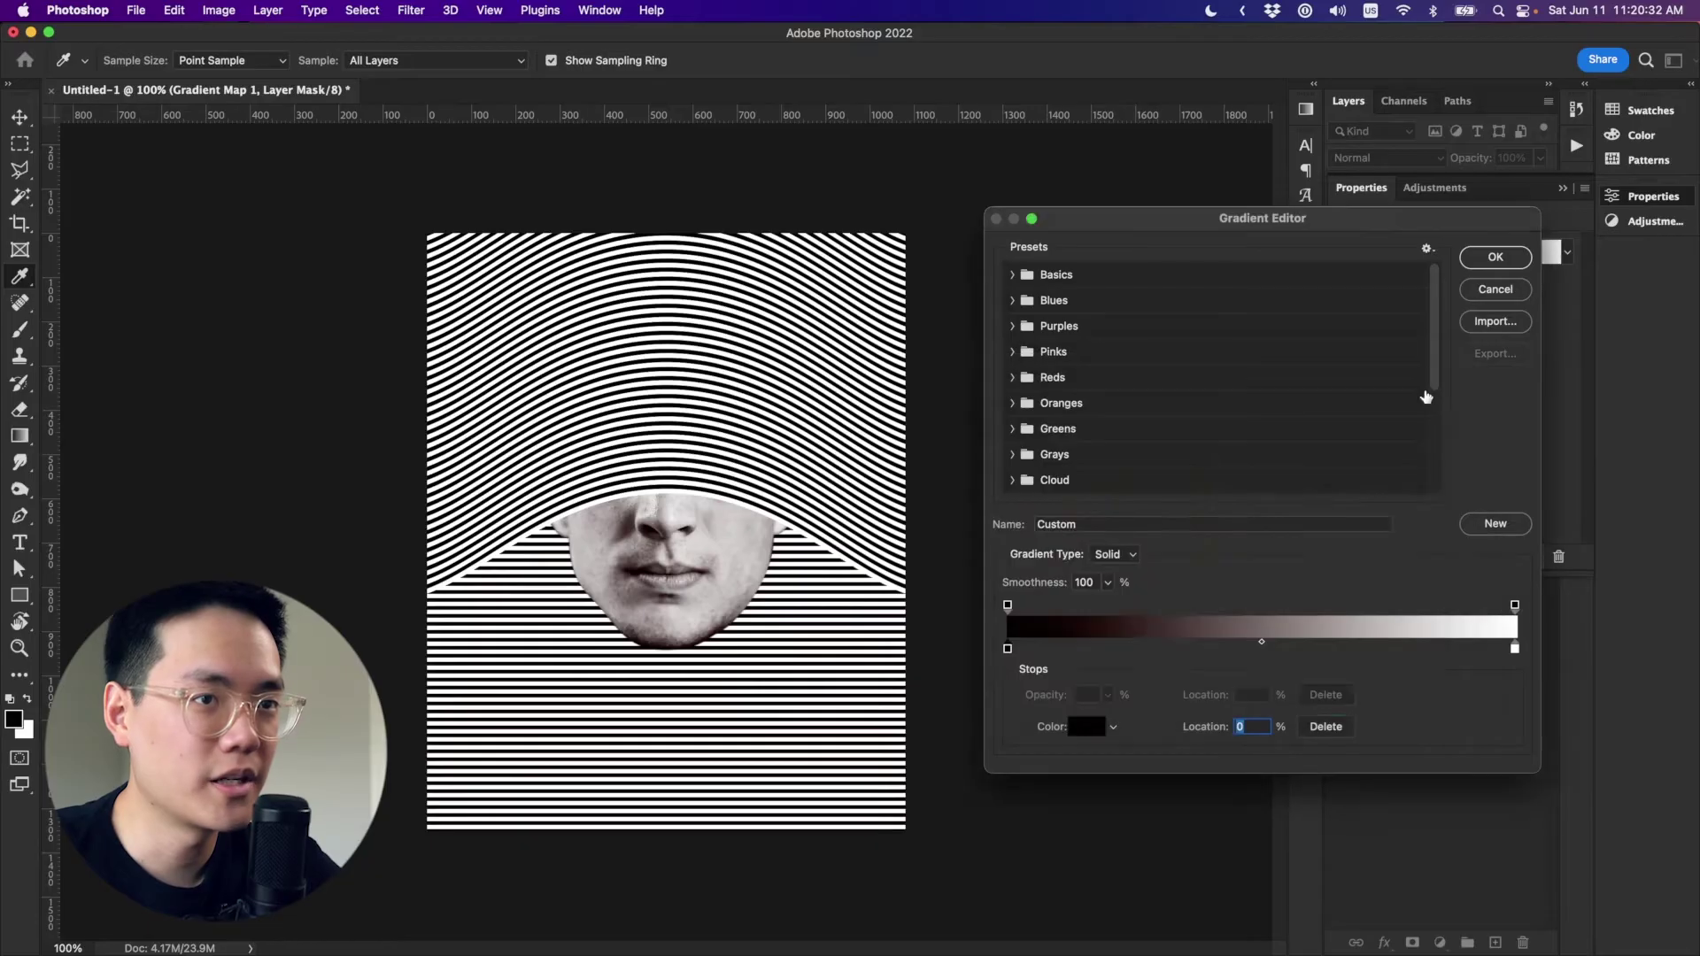
# Set the gradient's color stop at location 100% to the pale cream #fff3e1.
pyautogui.click(1515, 648)
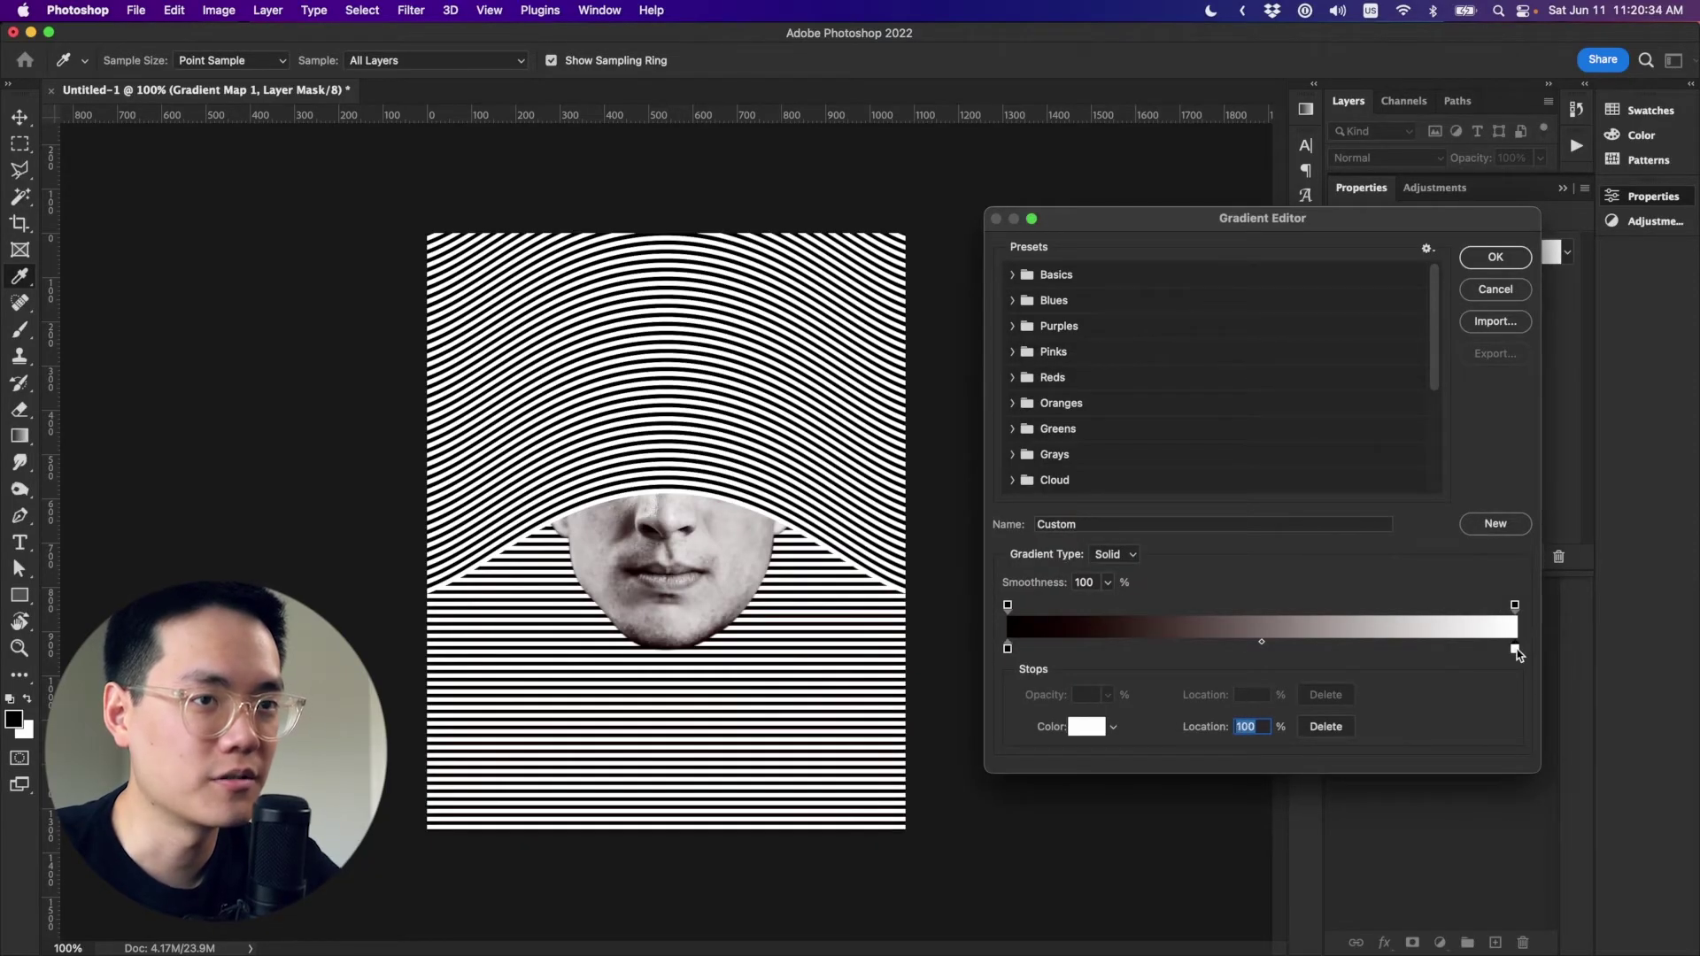
pyautogui.doubleClick(1515, 648)
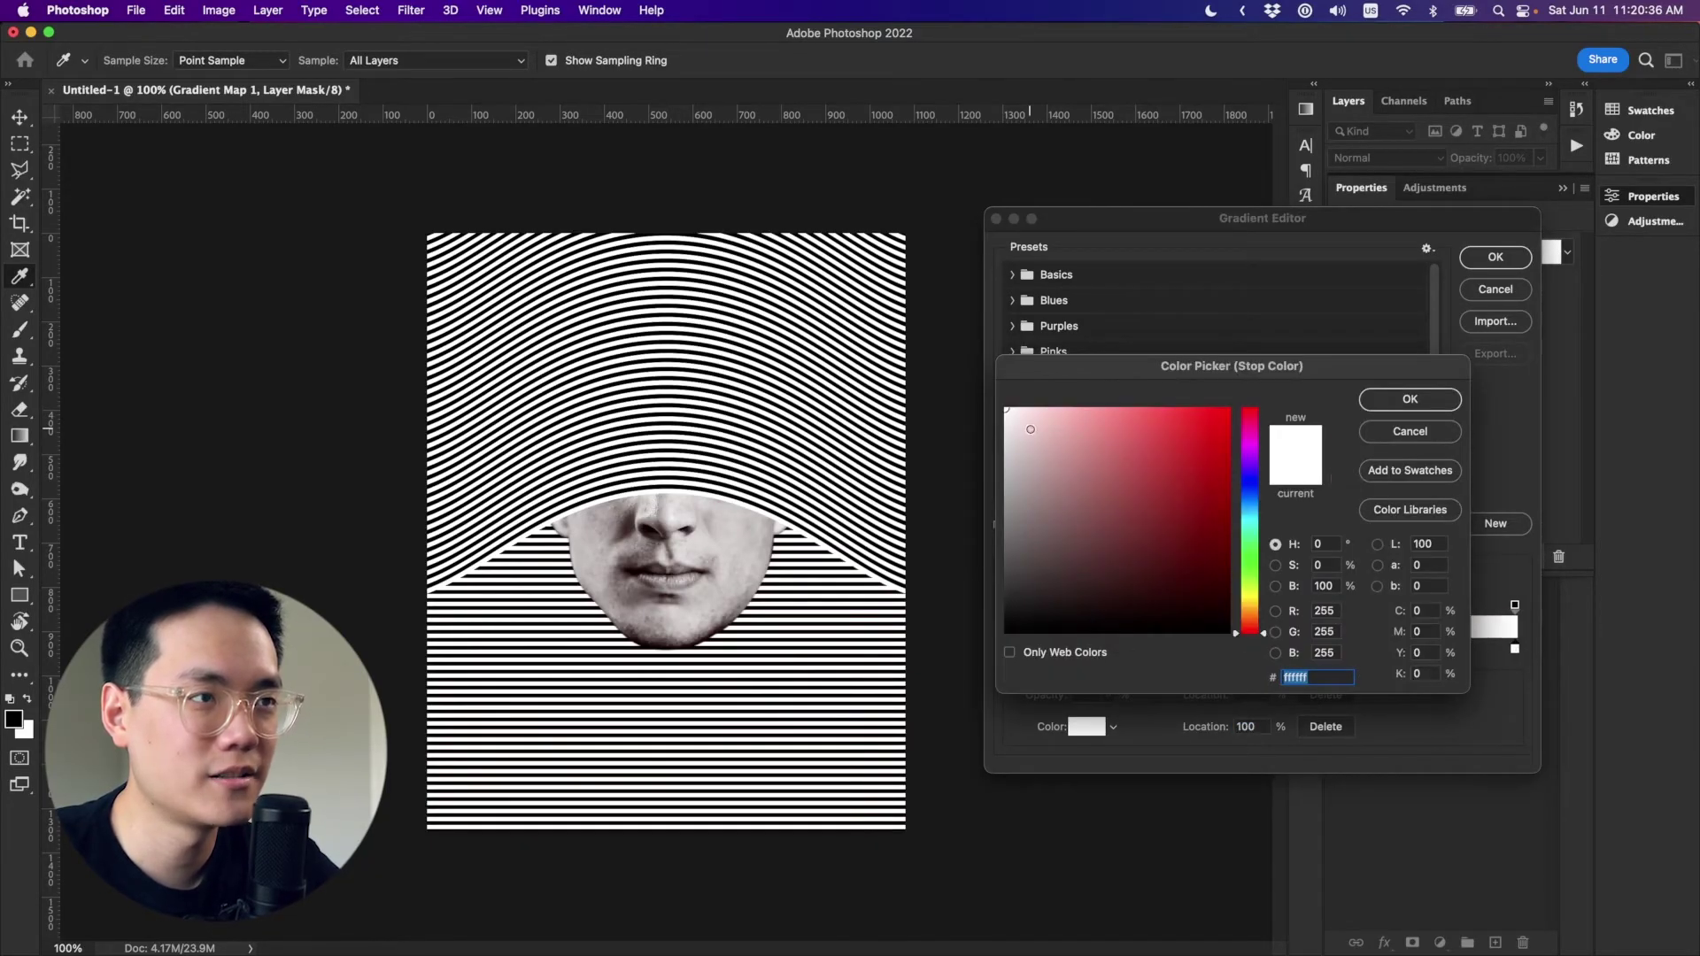
pyautogui.moveTo(1031, 429); pyautogui.dragTo(1023, 394)
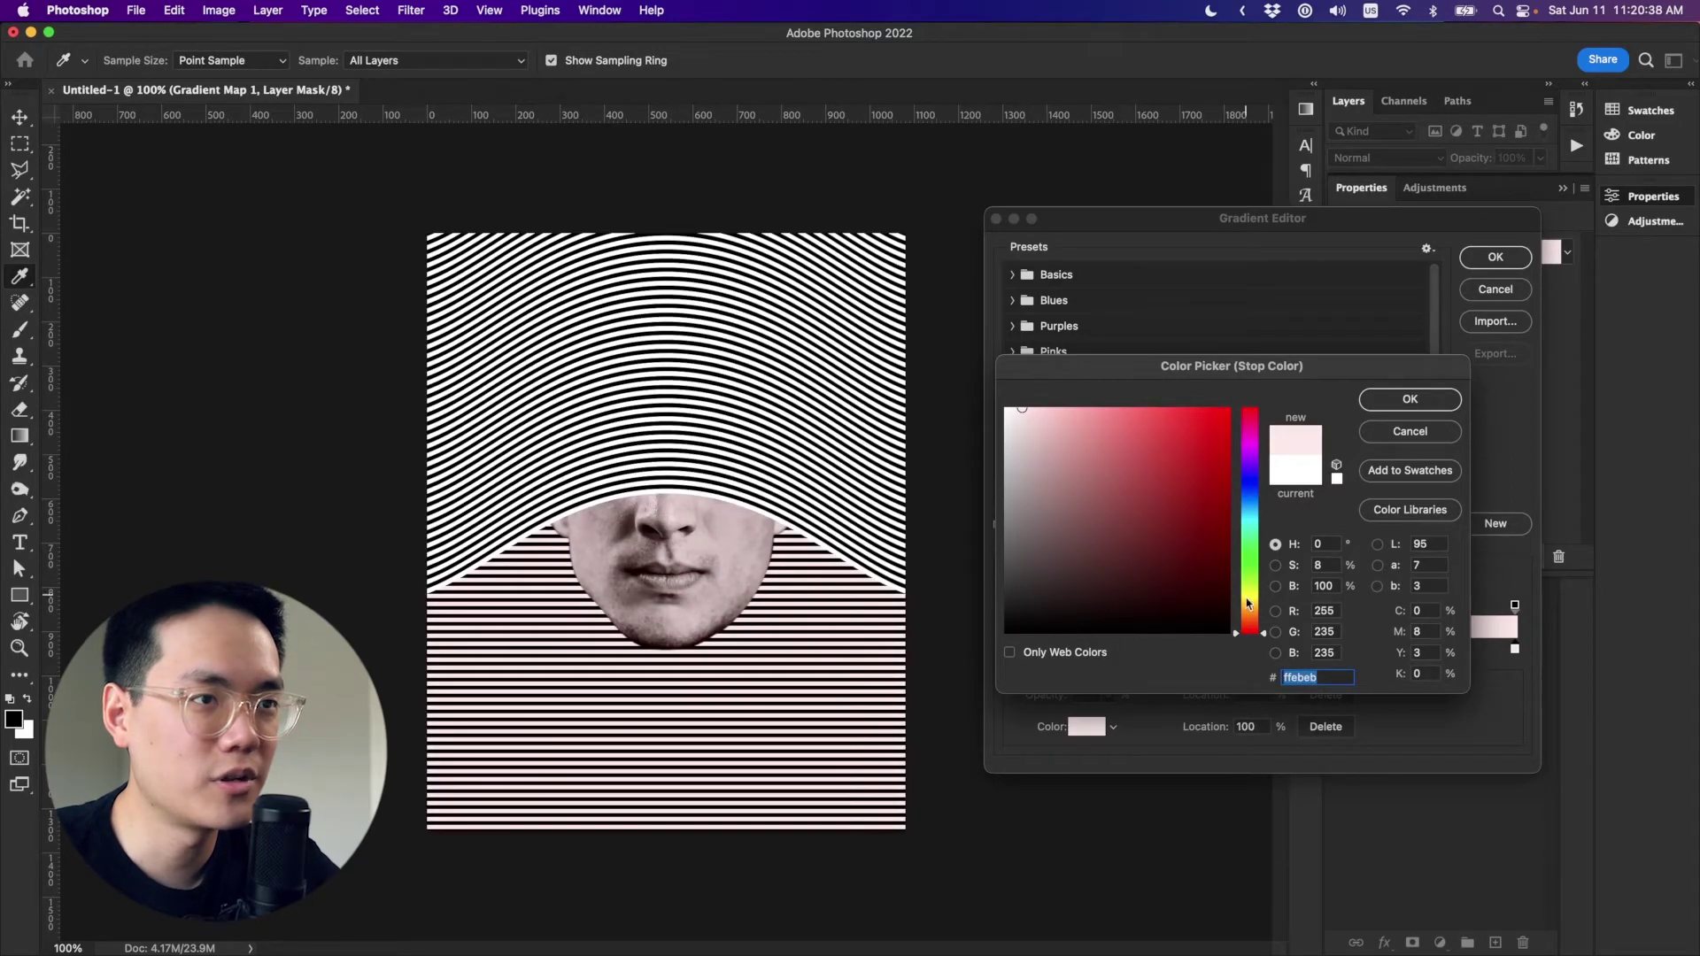
pyautogui.moveTo(1248, 604); pyautogui.dragTo(1248, 611)
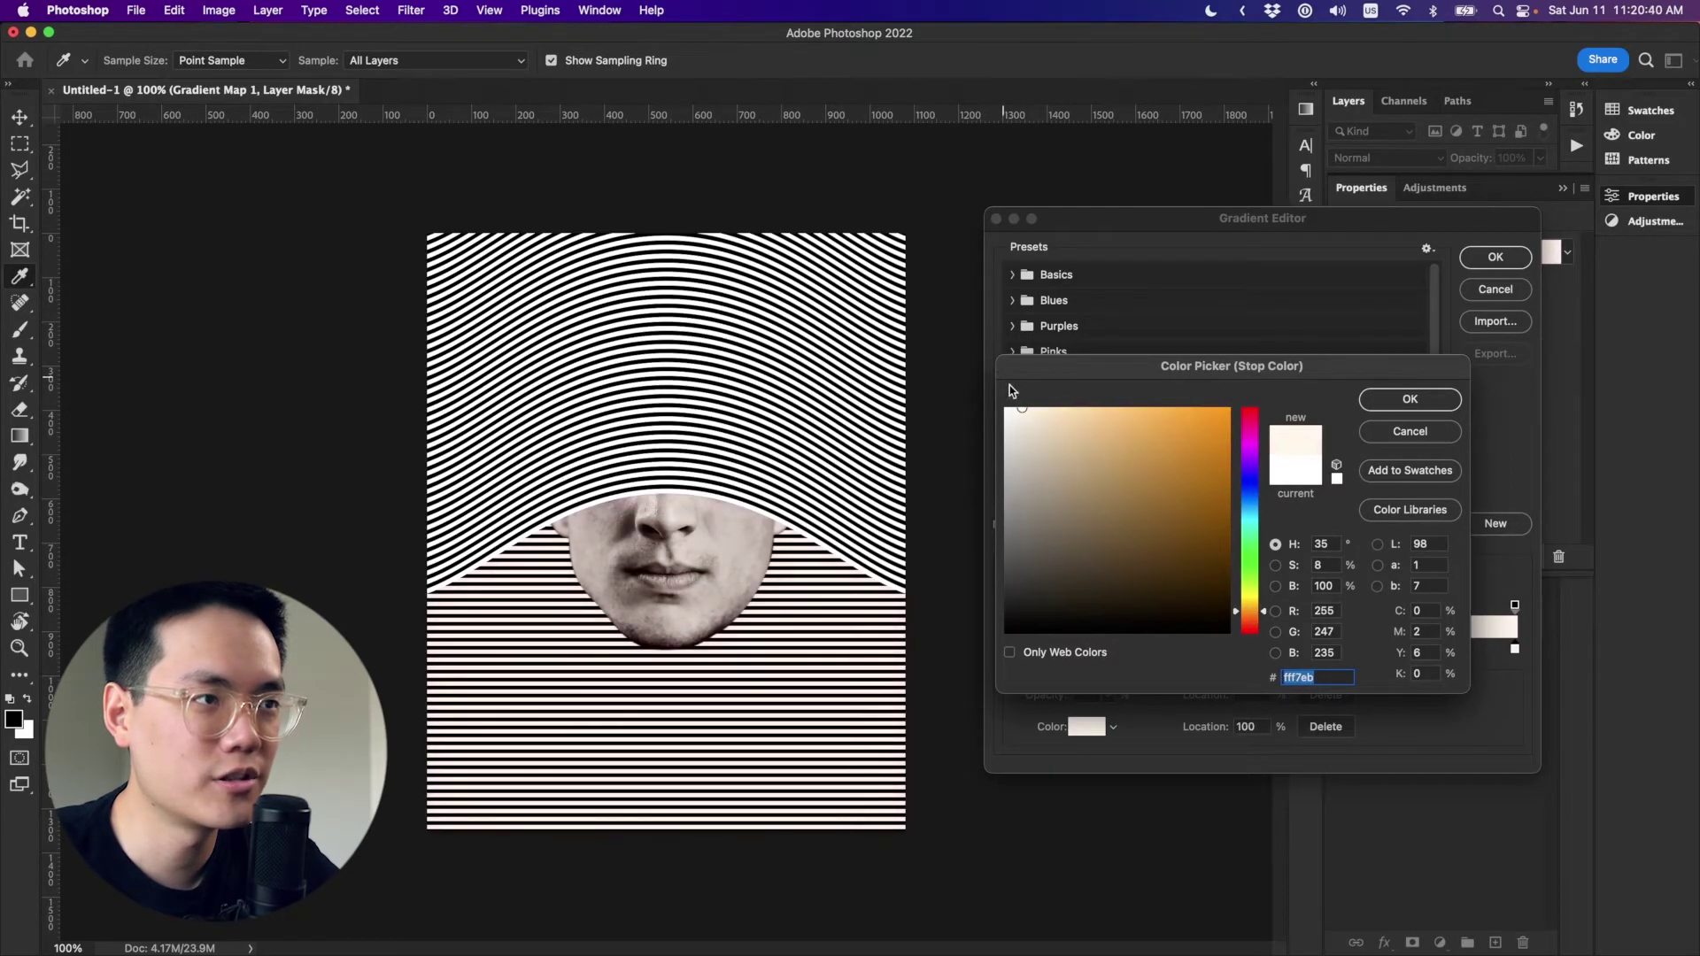
pyautogui.moveTo(1022, 407); pyautogui.dragTo(1030, 406)
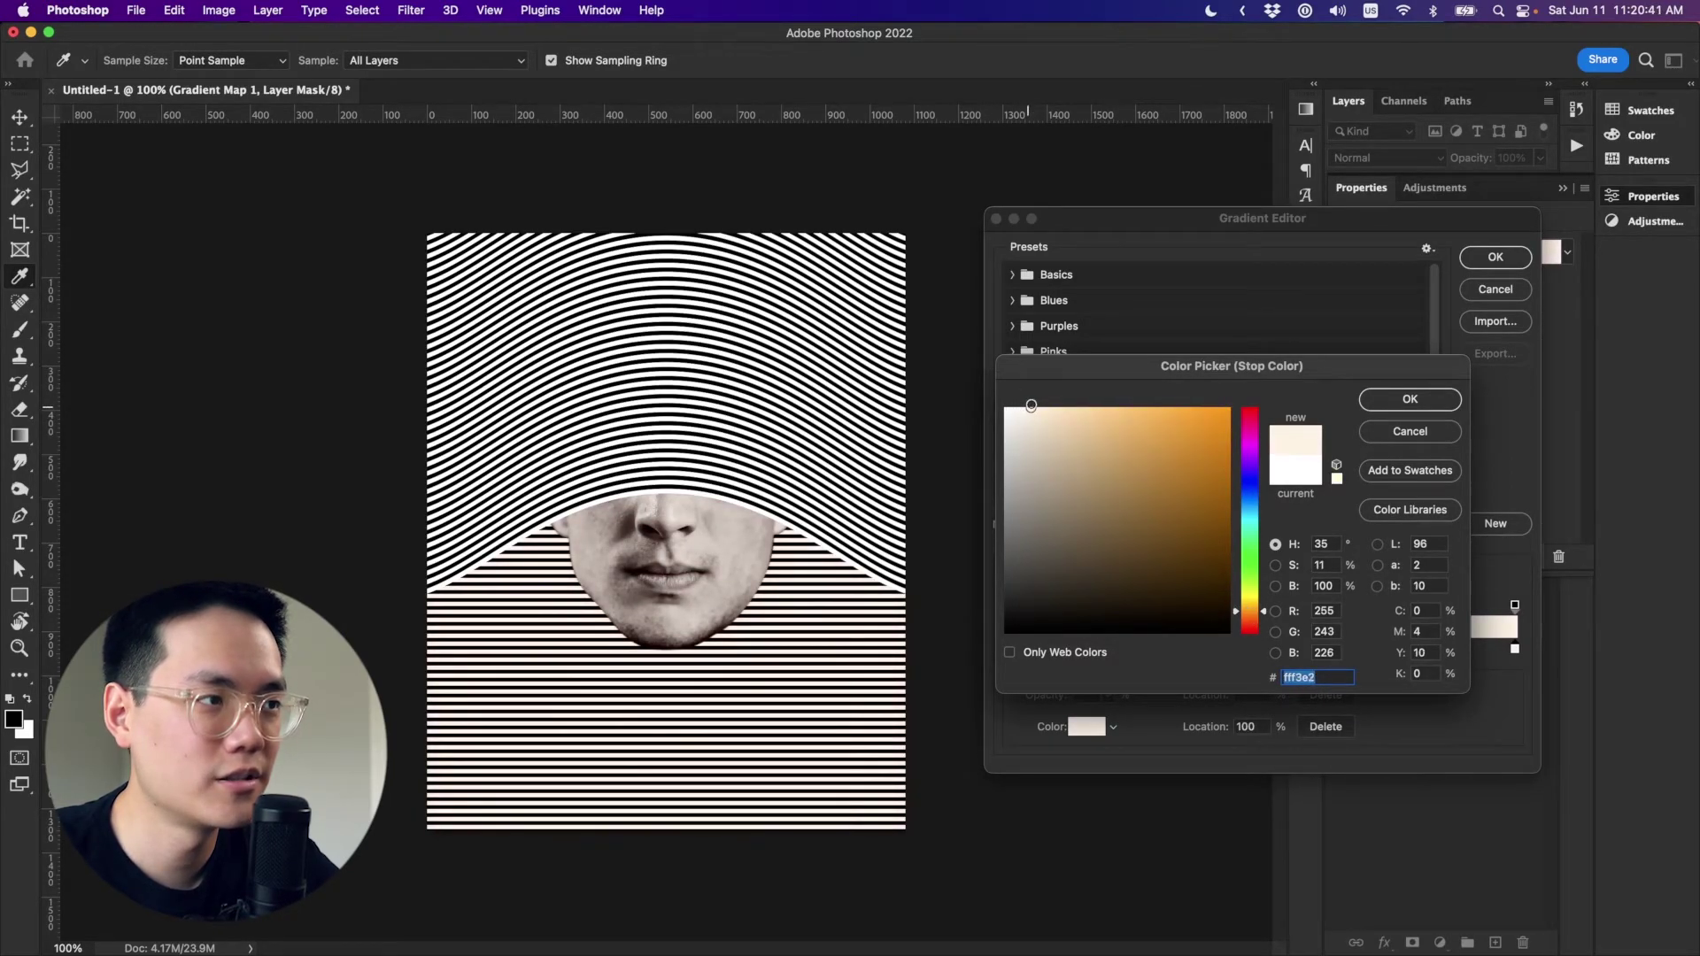
pyautogui.click(1413, 400)
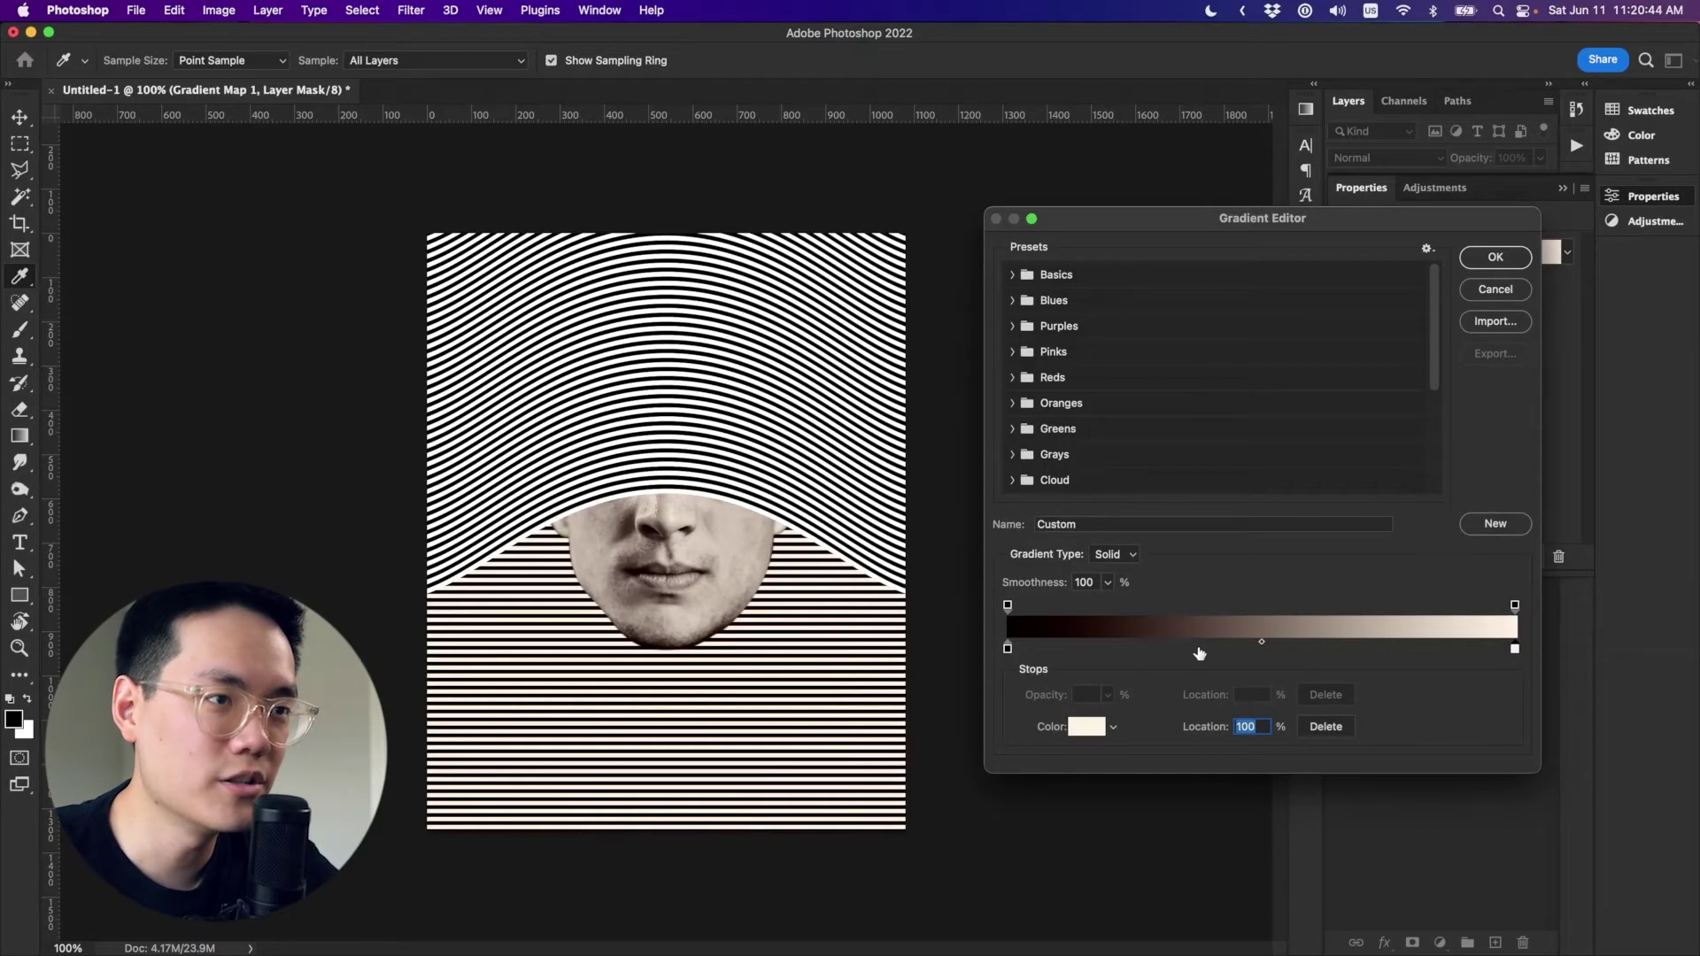
# Add a middle color stop at location 46% in terracotta orange #c6764f and apply the edited gradient.
pyautogui.moveTo(1199, 651); pyautogui.dragTo(1243, 650)
pyautogui.doubleClick(1243, 651)
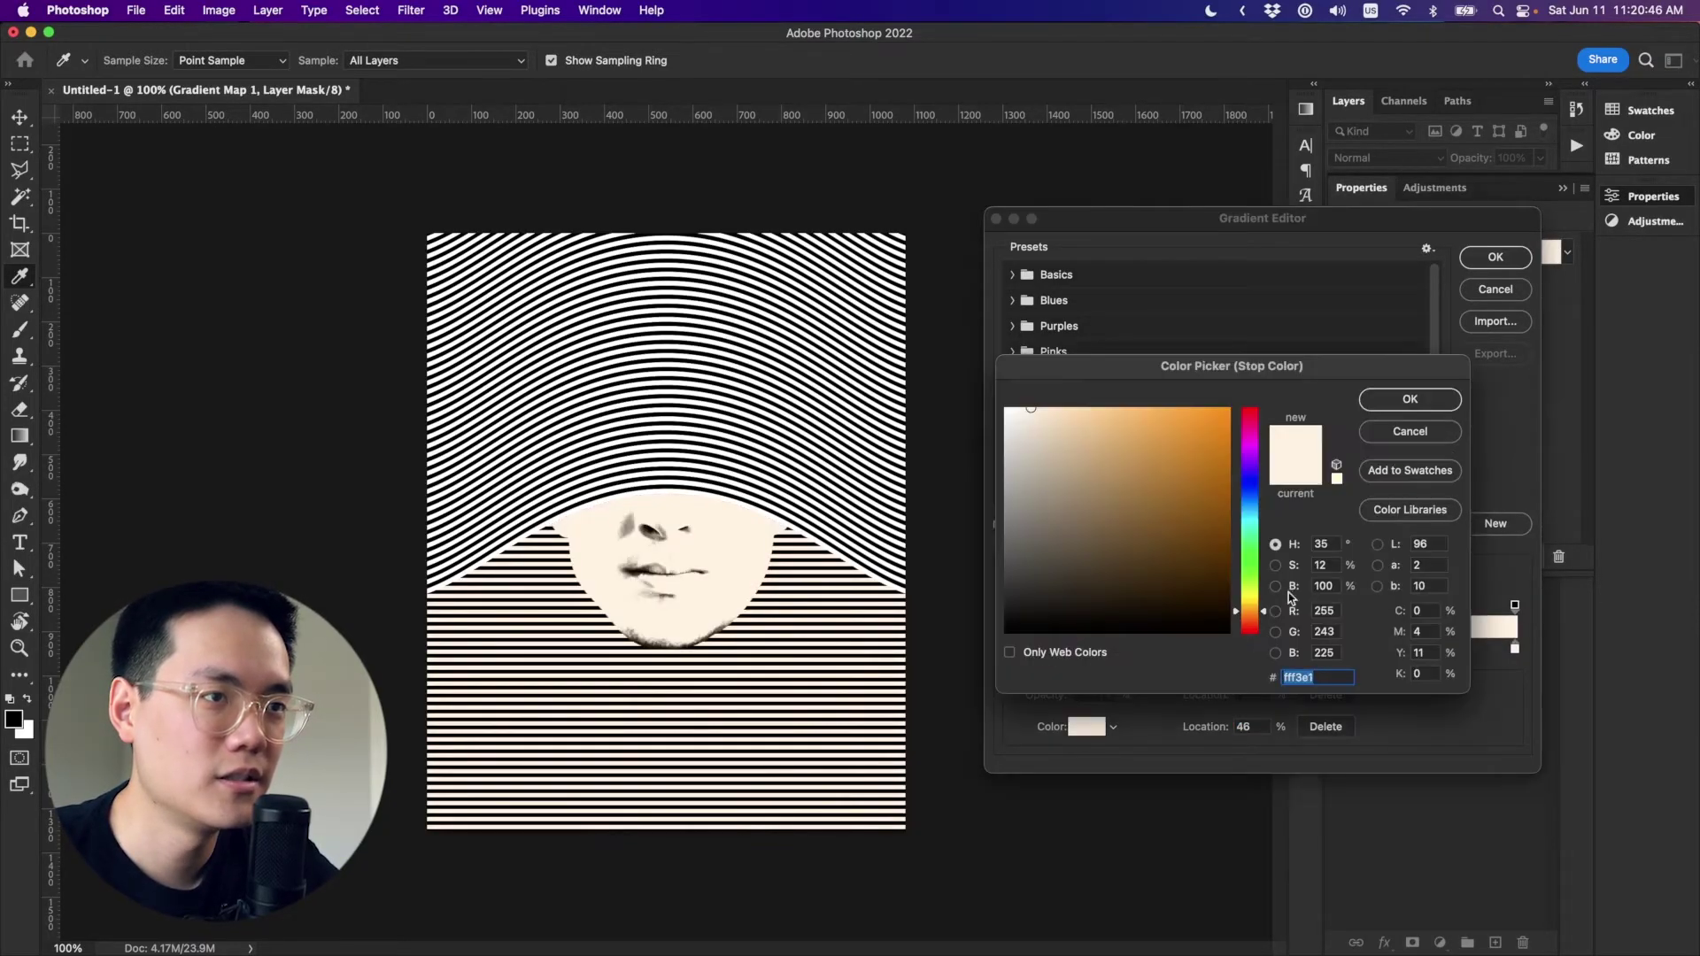
pyautogui.click(1135, 447)
pyautogui.click(1157, 466)
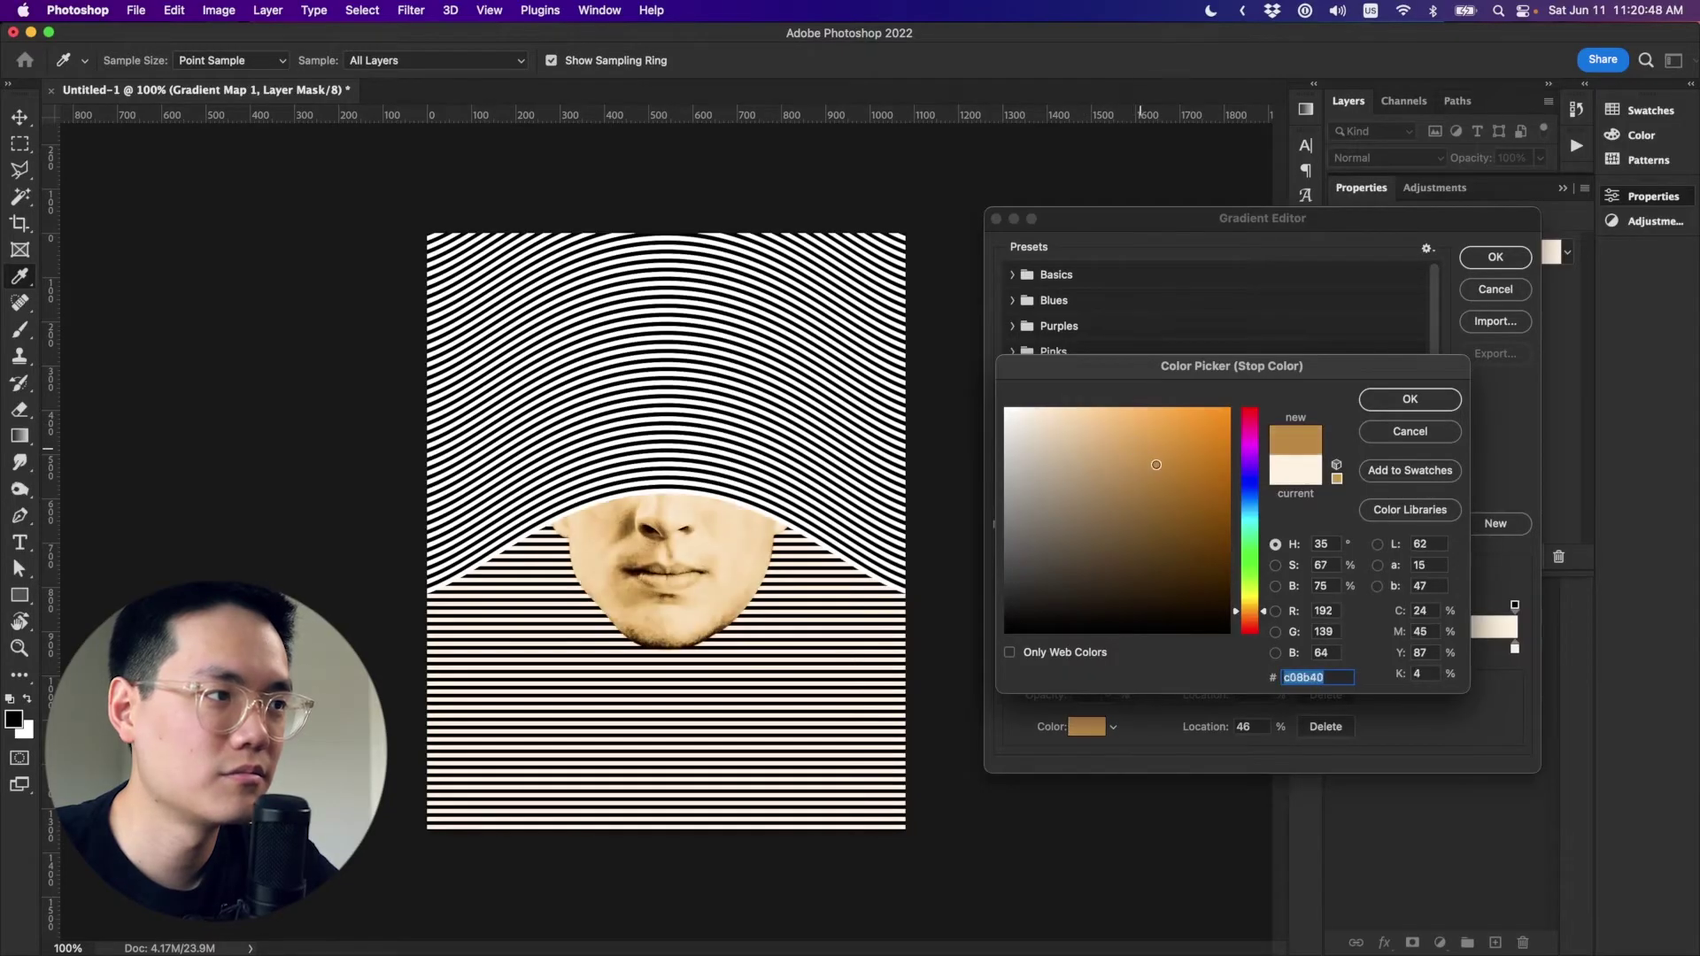
pyautogui.click(1258, 619)
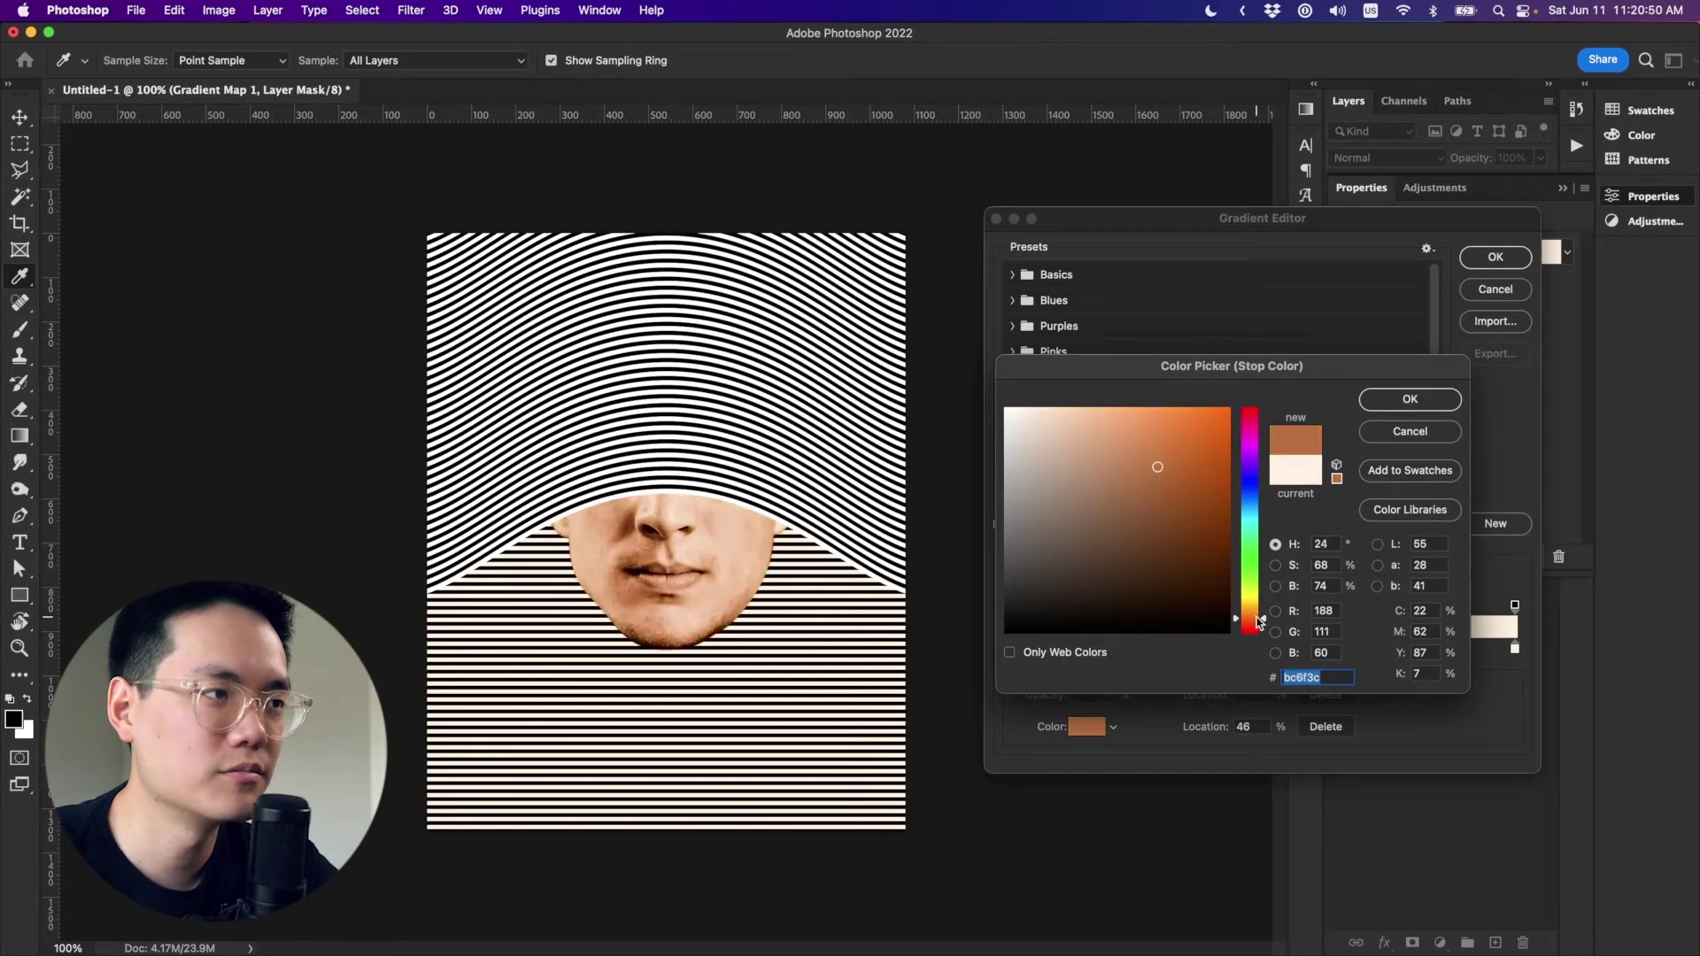
pyautogui.click(1127, 490)
pyautogui.moveTo(1127, 489); pyautogui.dragTo(1139, 458)
pyautogui.moveTo(1255, 622); pyautogui.dragTo(1260, 624)
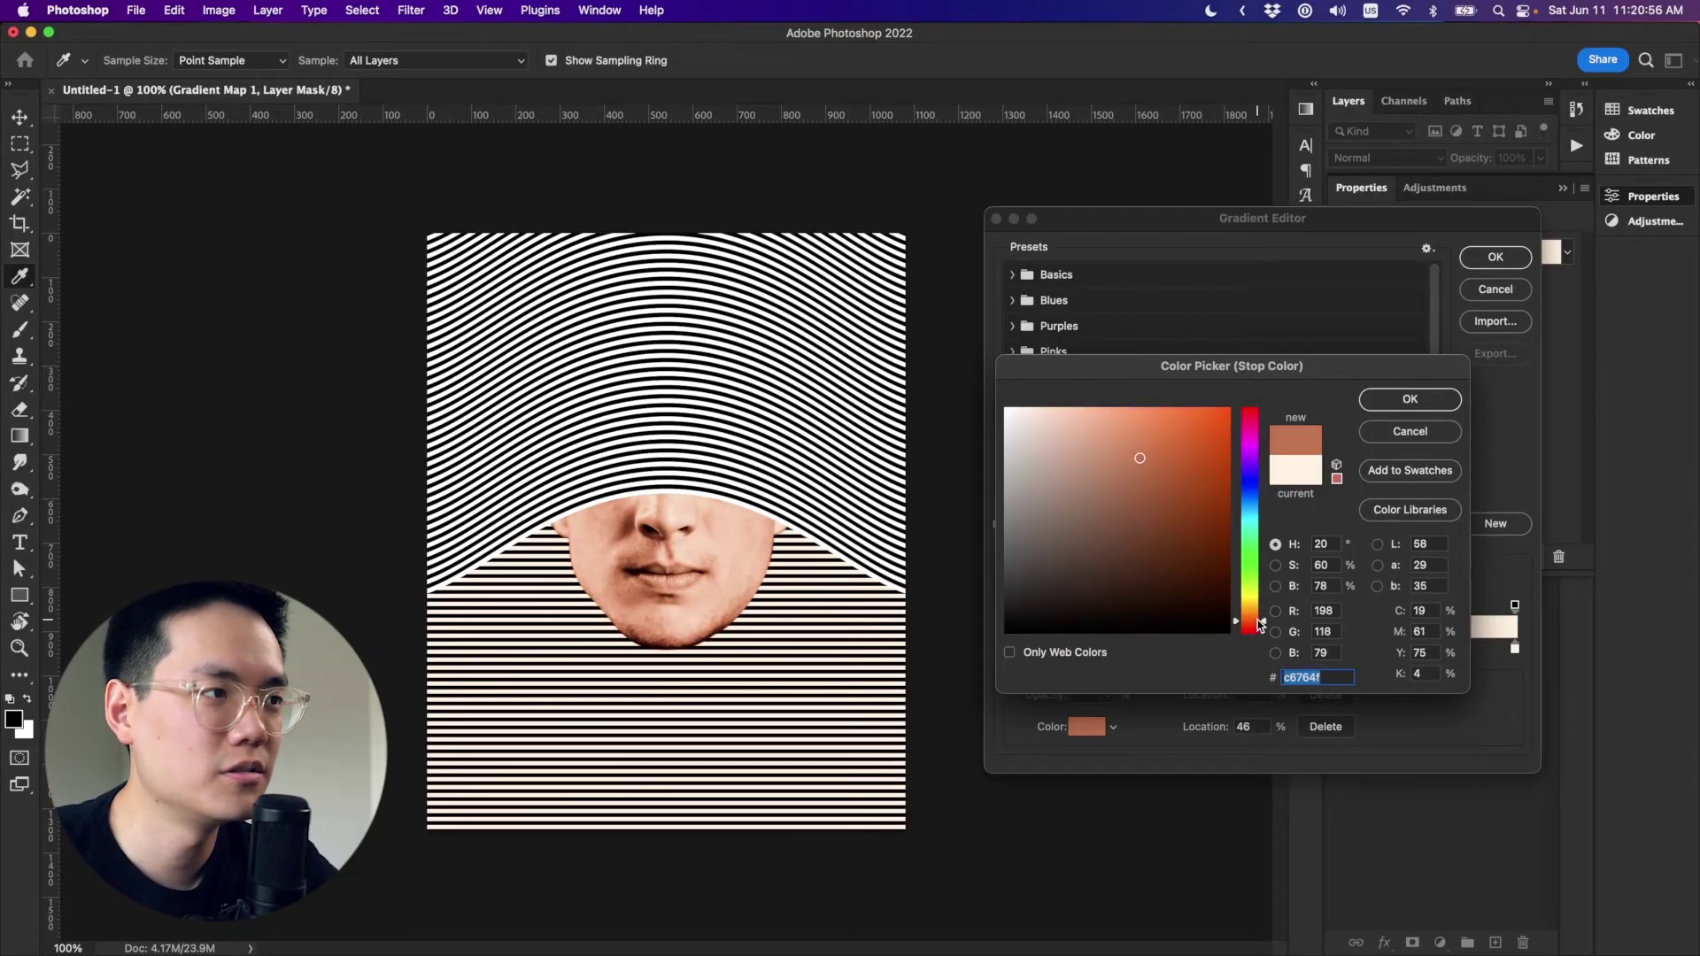
pyautogui.click(1408, 398)
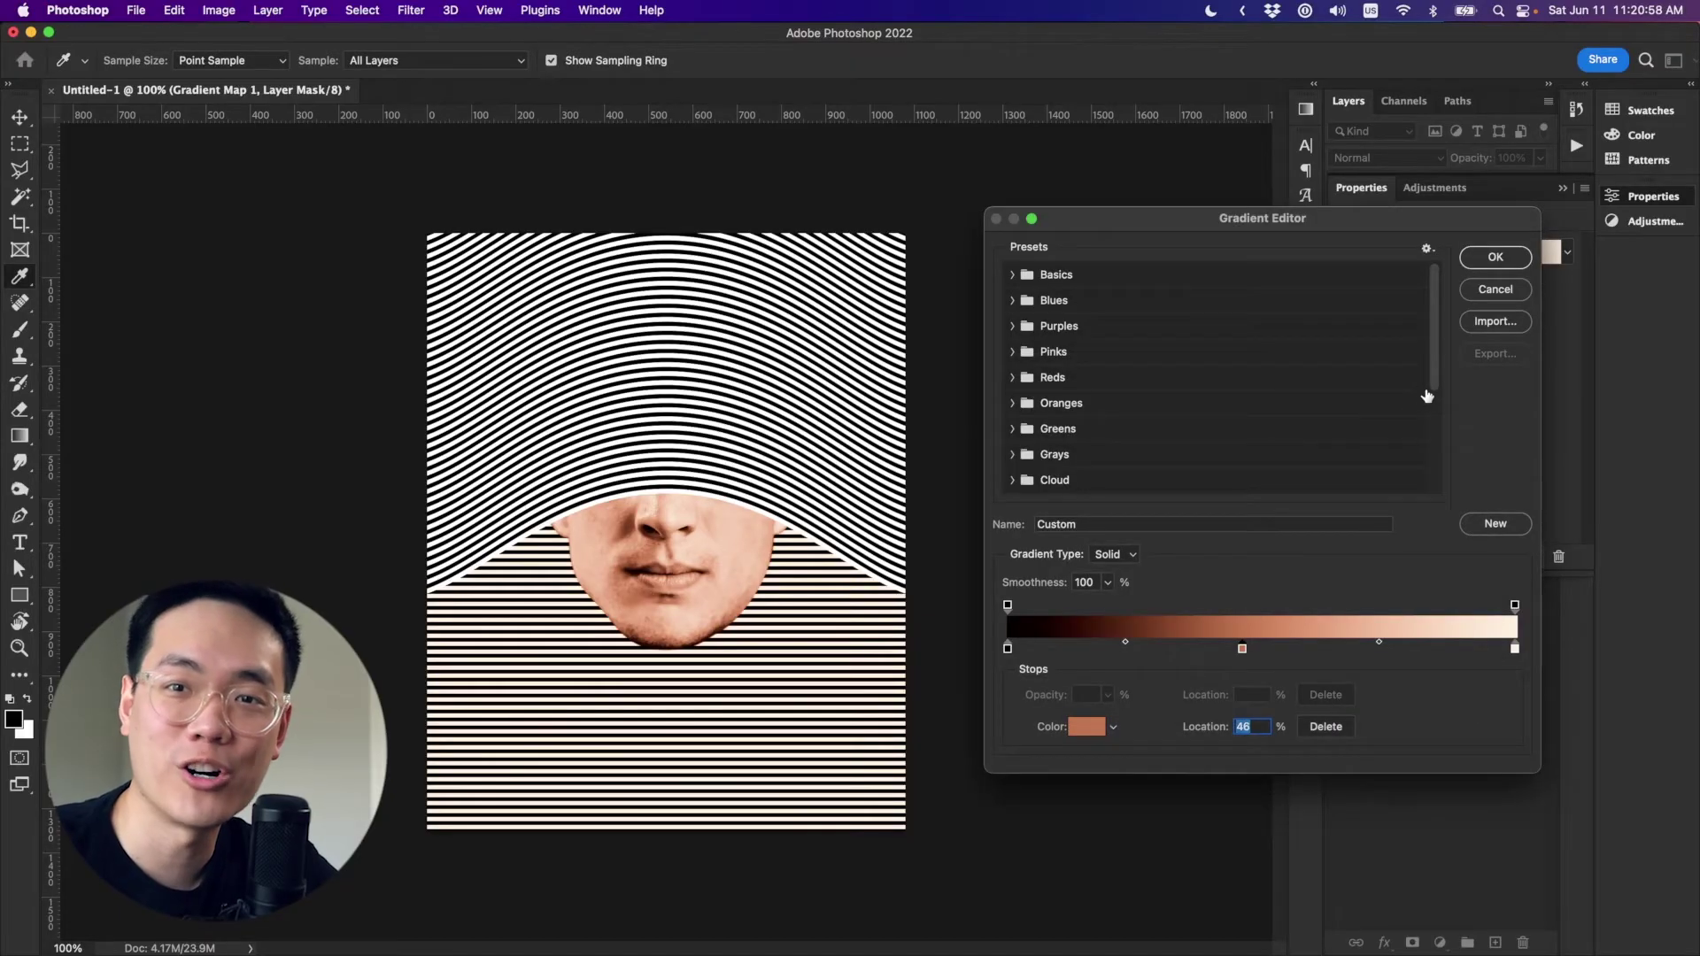
pyautogui.click(1496, 257)
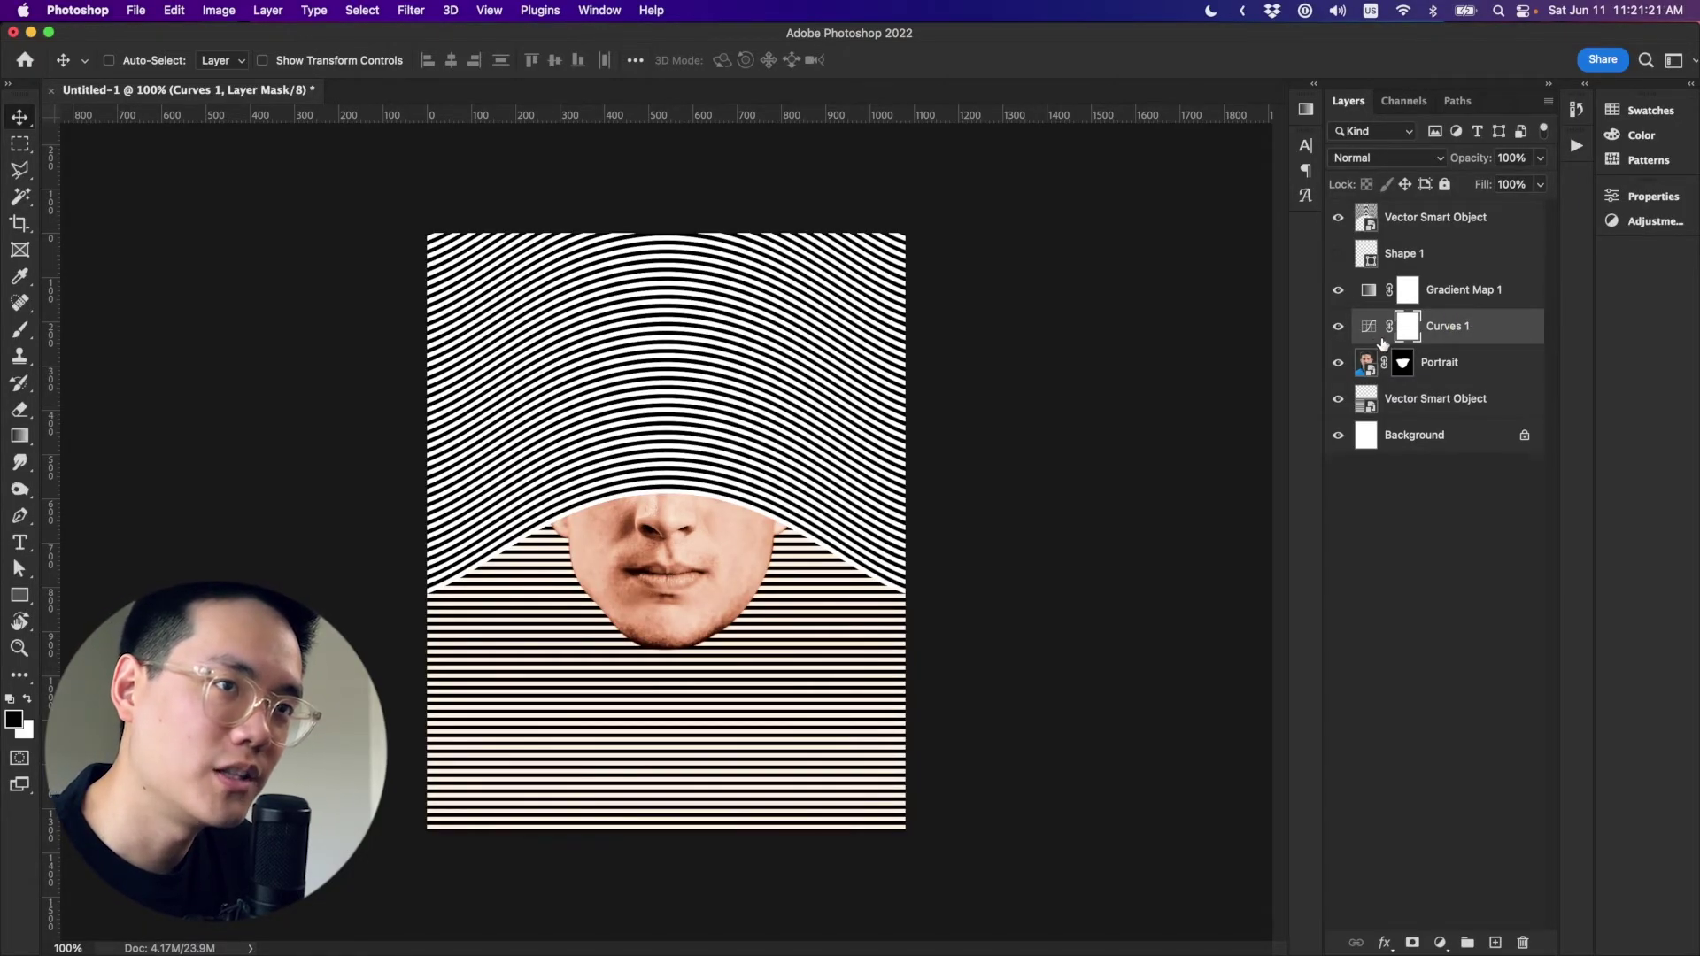
# Clip the Curves 1 and Gradient Map 1 adjustments to the Portrait layer.
pyautogui.moveTo(1383, 344); pyautogui.dragTo(1381, 339)
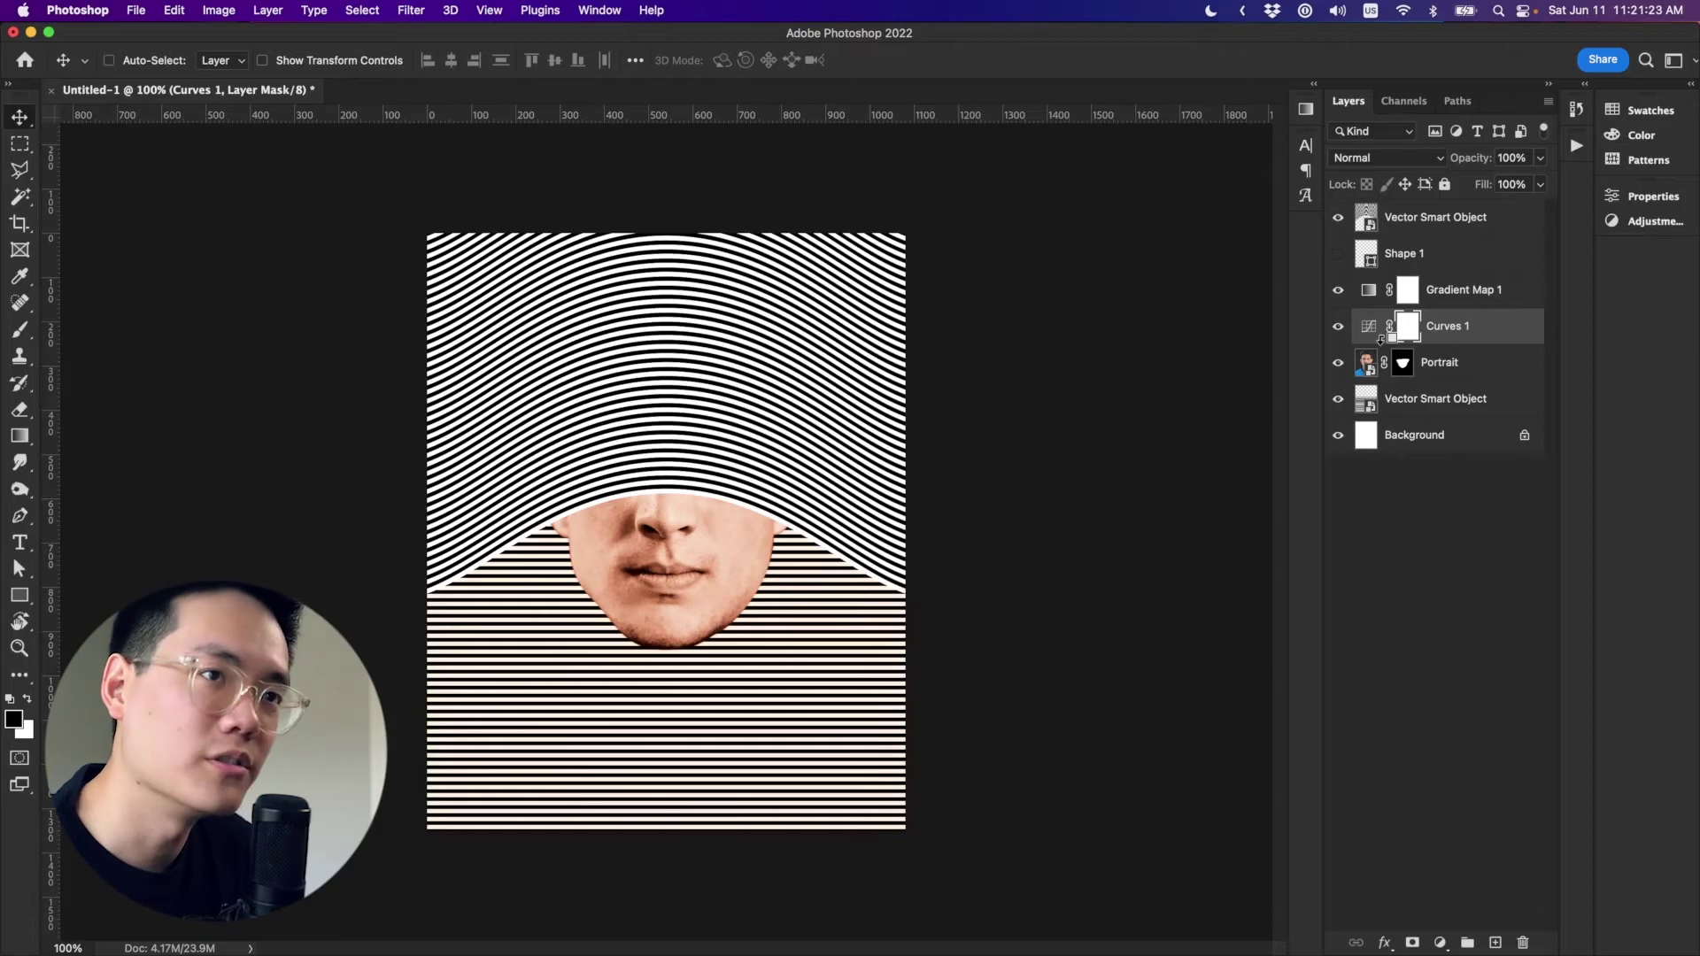
pyautogui.keyDown('alt'); pyautogui.click(1380, 340); pyautogui.keyUp('alt')
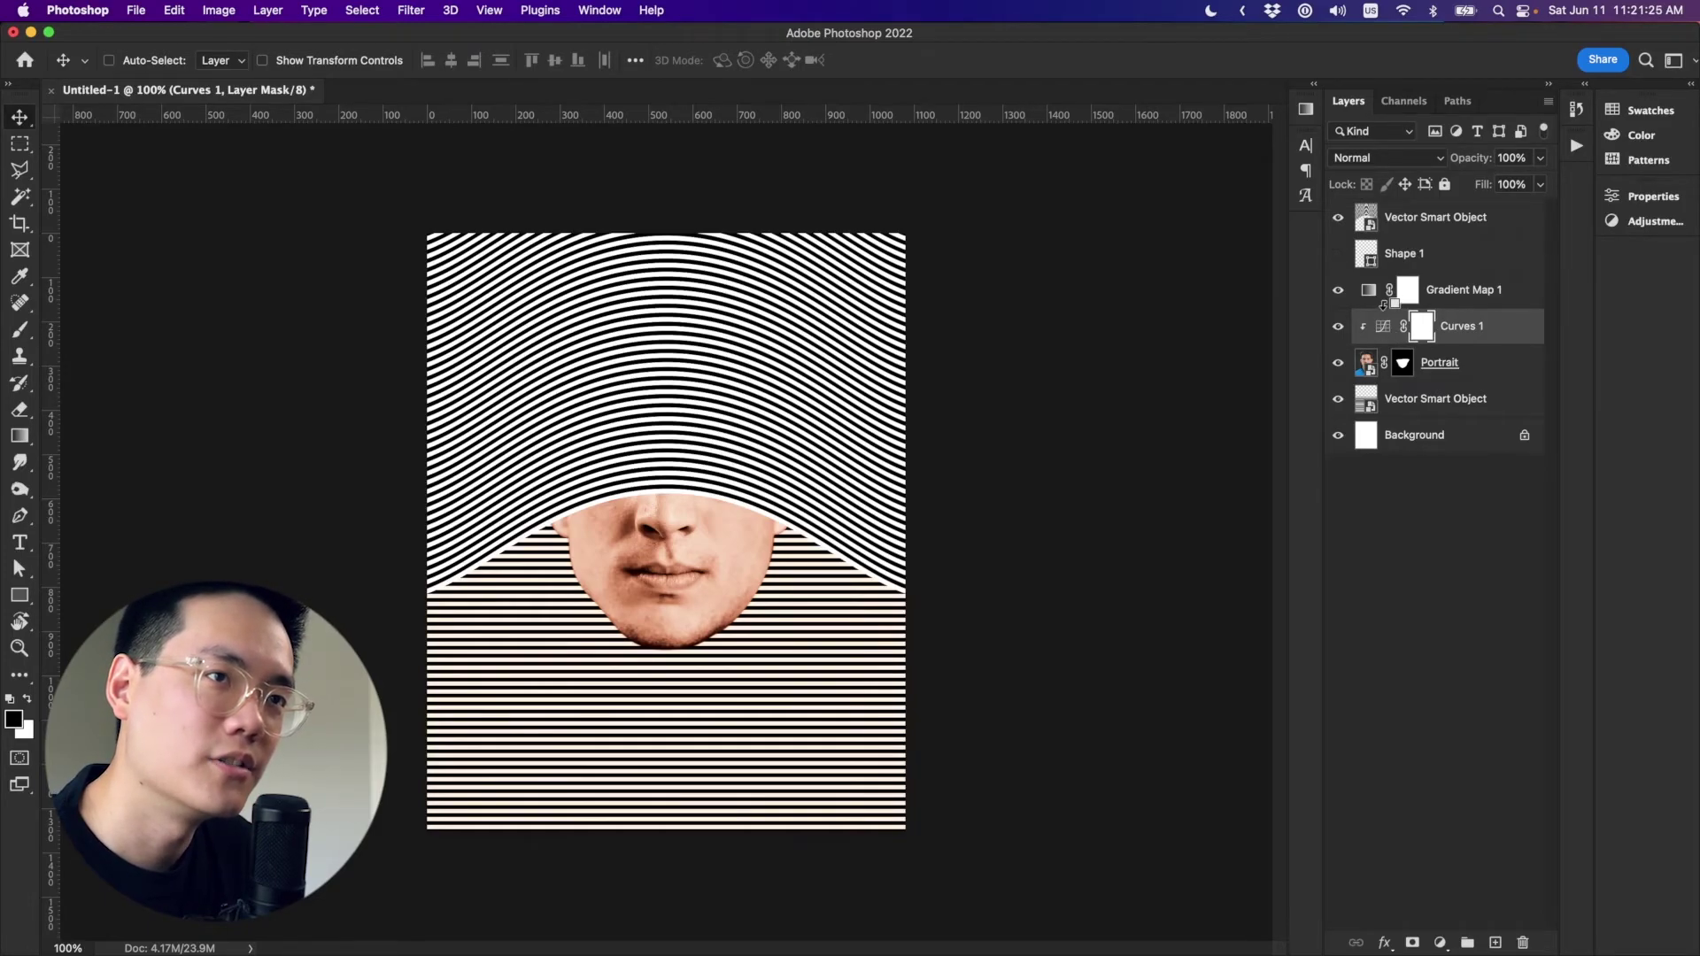
pyautogui.keyDown('alt'); pyautogui.click(1383, 307); pyautogui.keyUp('alt')
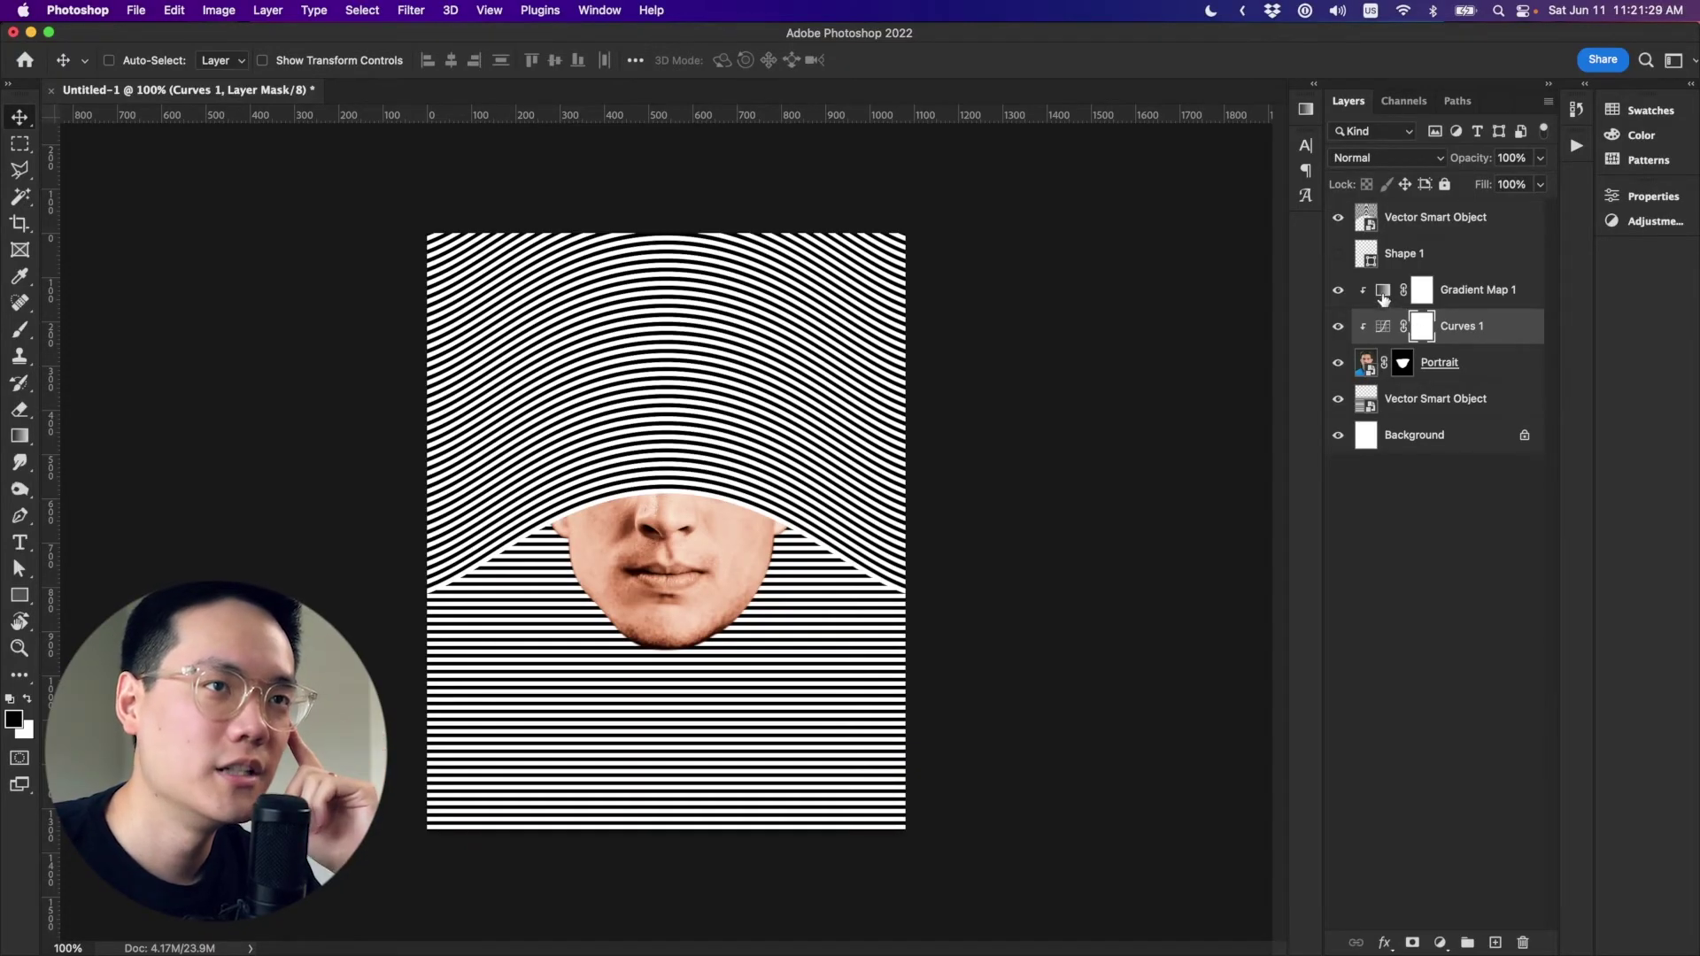
# Refine the Gradient Map 1 gradient with the black stop at location 2% and the terracotta stop moved closer to the cream end.
pyautogui.doubleClick(1382, 292)
pyautogui.click(1385, 252)
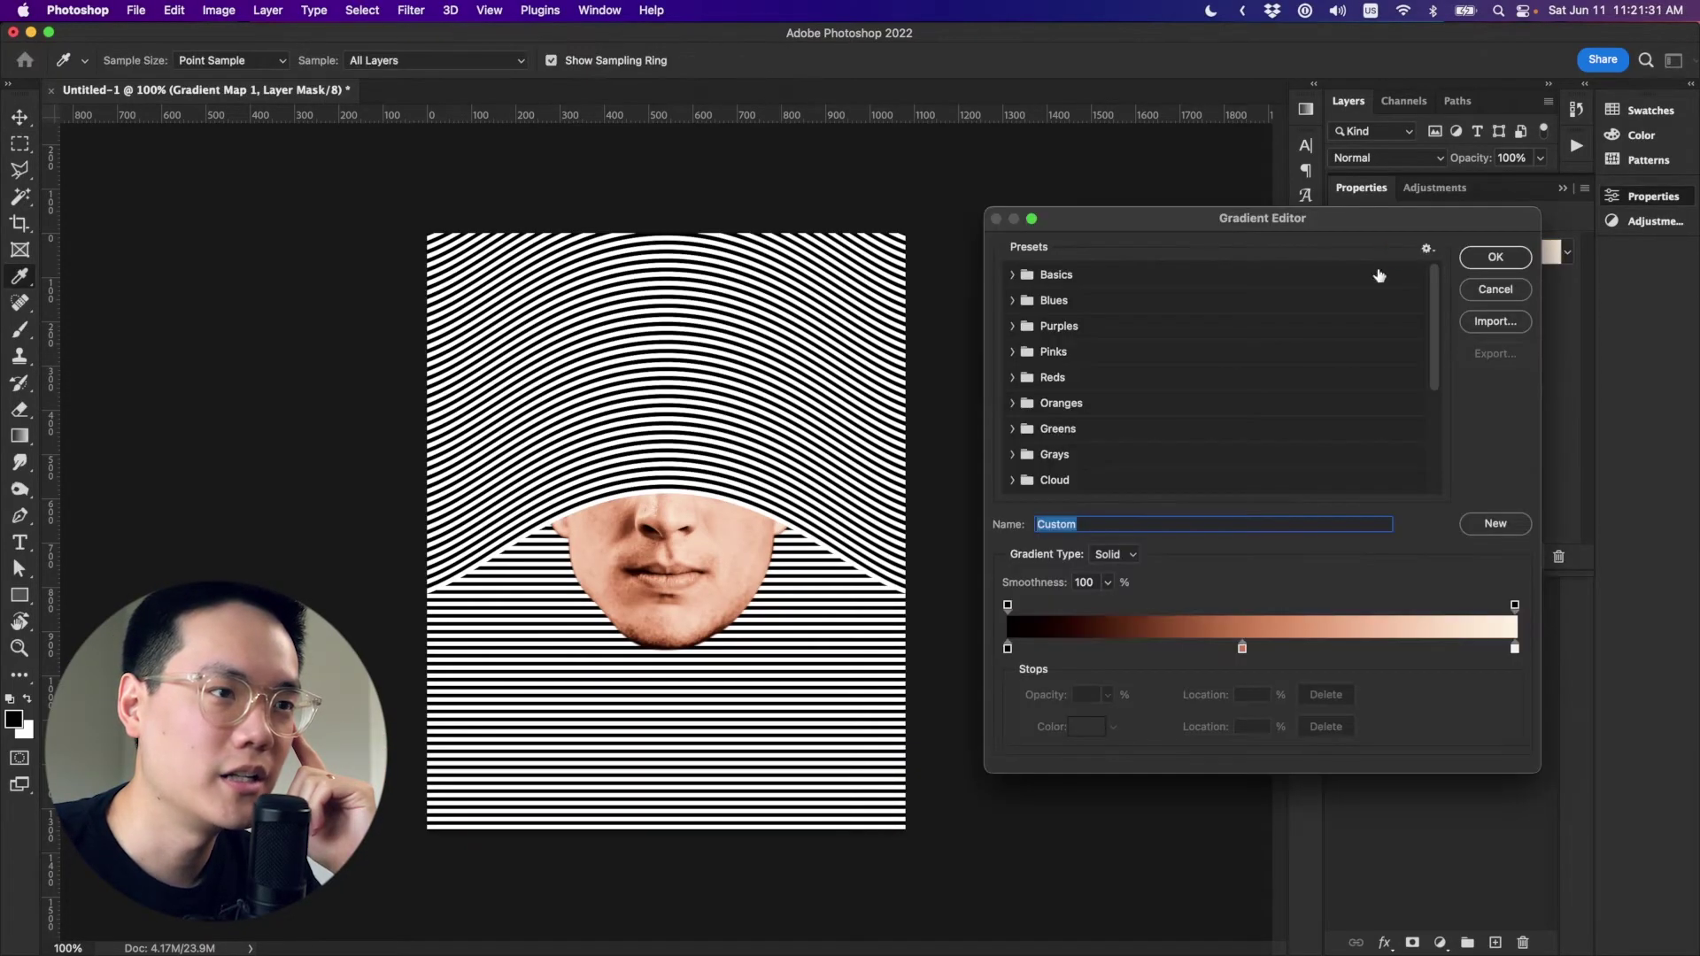
pyautogui.moveTo(1008, 649); pyautogui.dragTo(1074, 654)
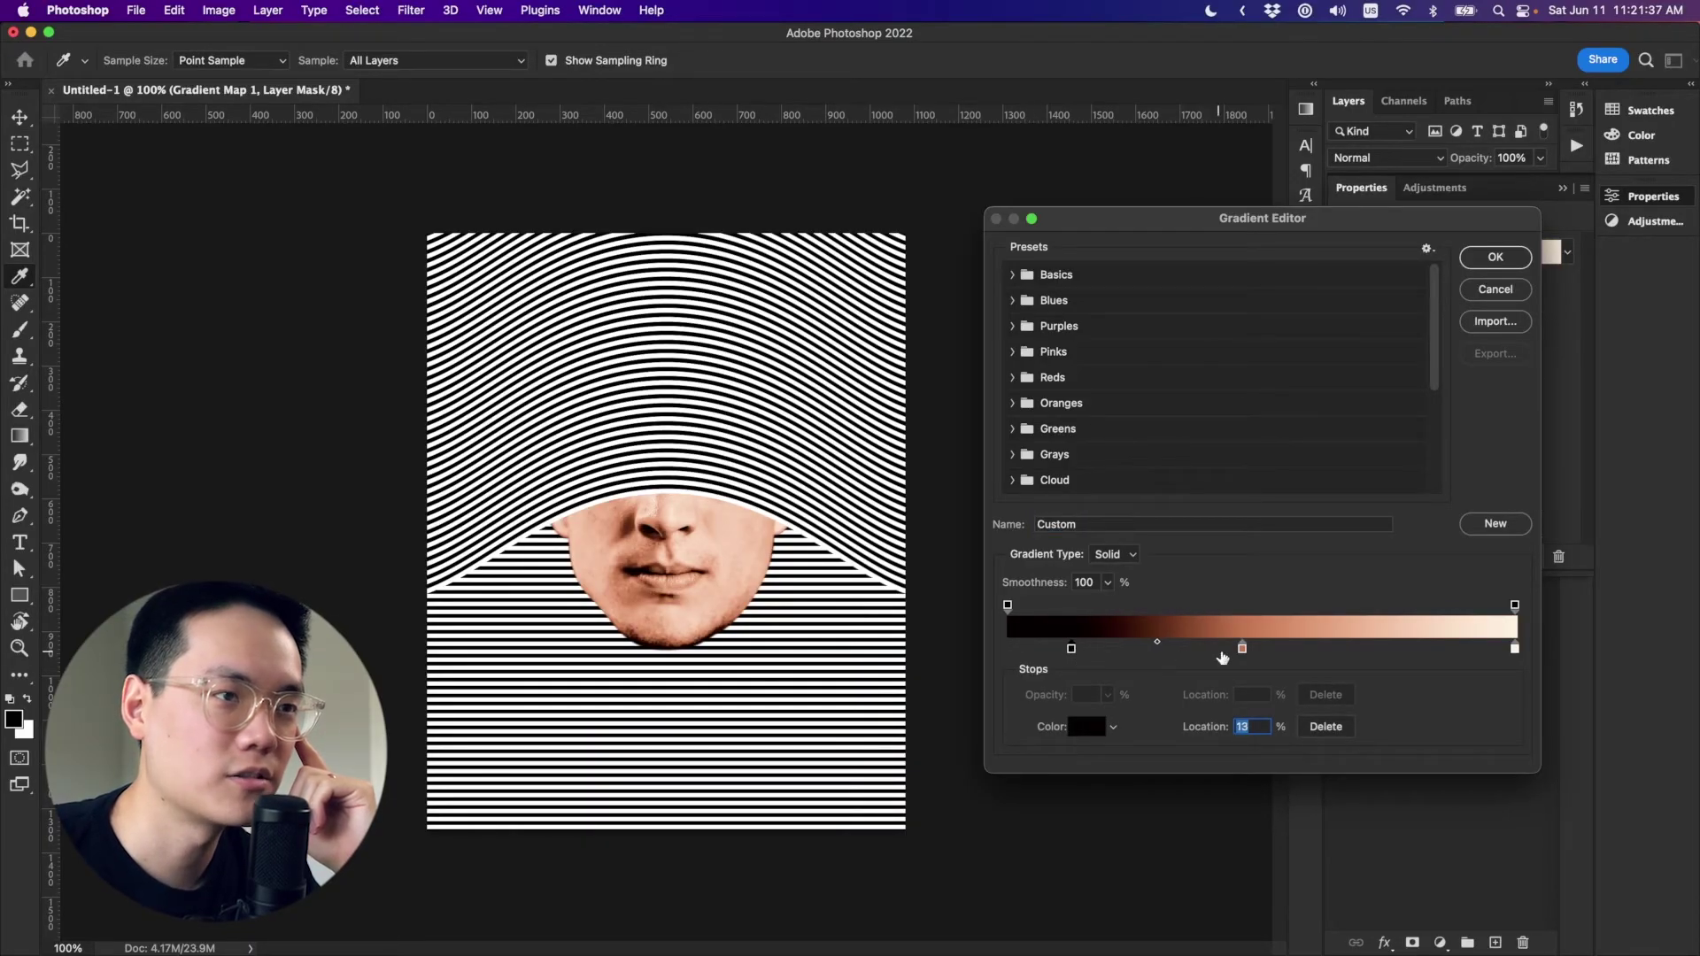
pyautogui.moveTo(1242, 649); pyautogui.dragTo(1304, 652)
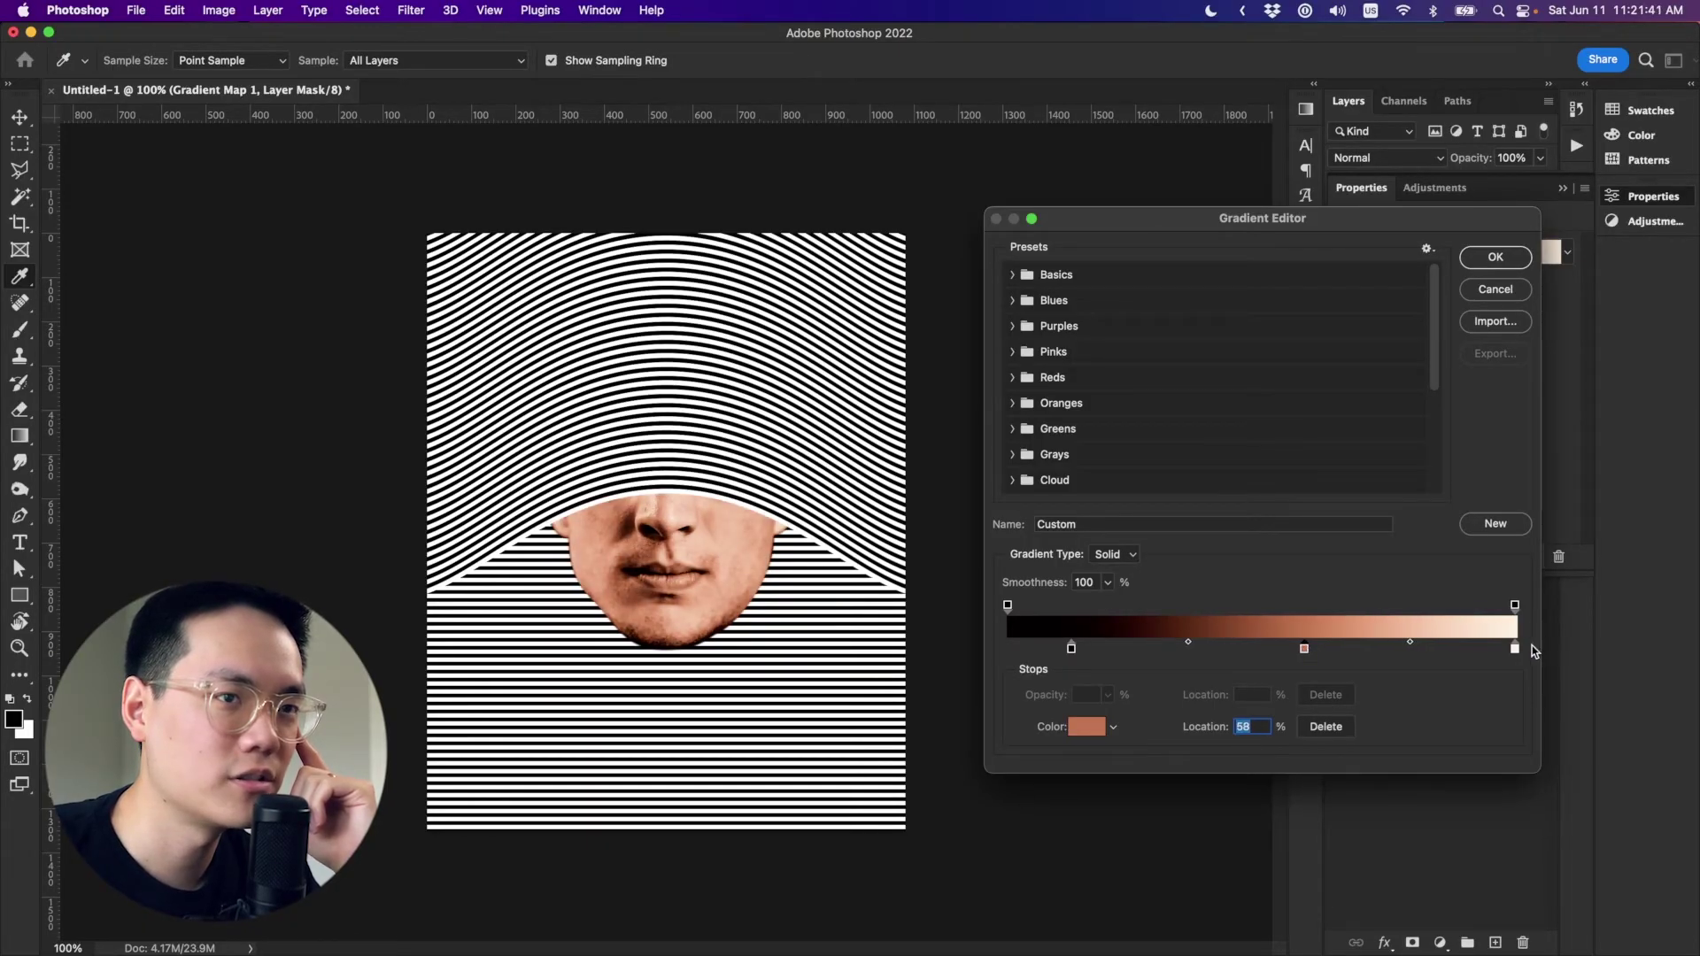
pyautogui.moveTo(1514, 648); pyautogui.dragTo(1477, 652)
pyautogui.moveTo(1302, 651)
pyautogui.mouseDown()
pyautogui.moveTo(1283, 652)
pyautogui.moveTo(1343, 650)
pyautogui.moveTo(1255, 651)
pyautogui.moveTo(1275, 651)
pyautogui.mouseUp()
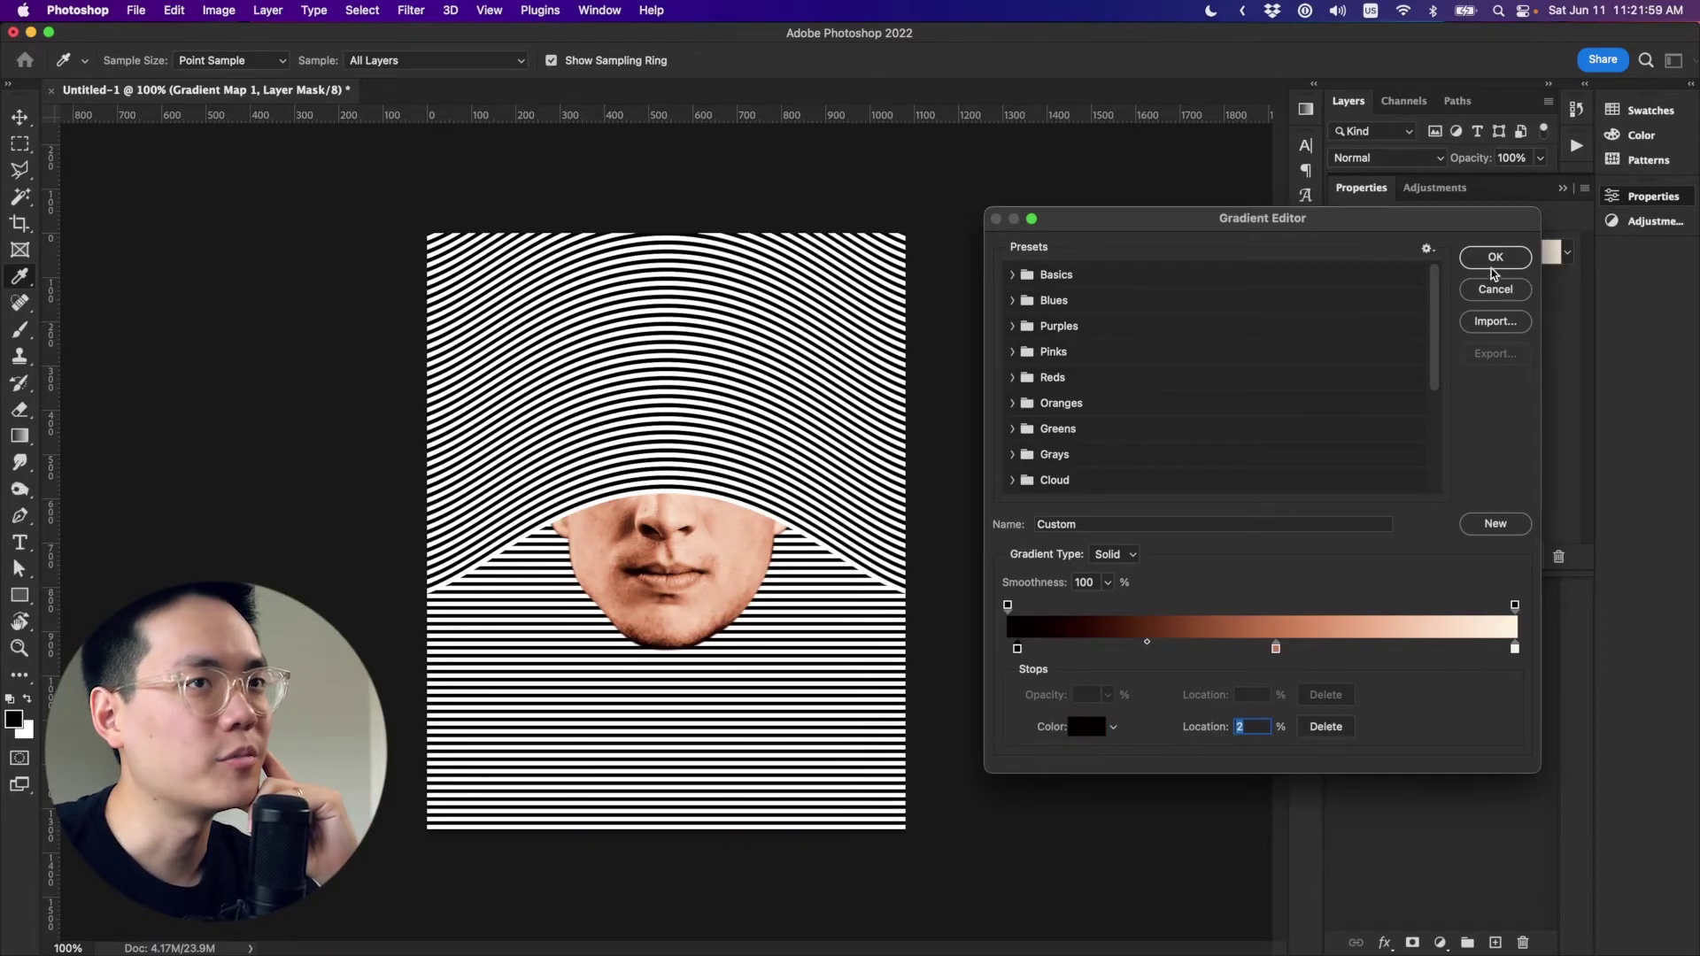
pyautogui.click(1494, 257)
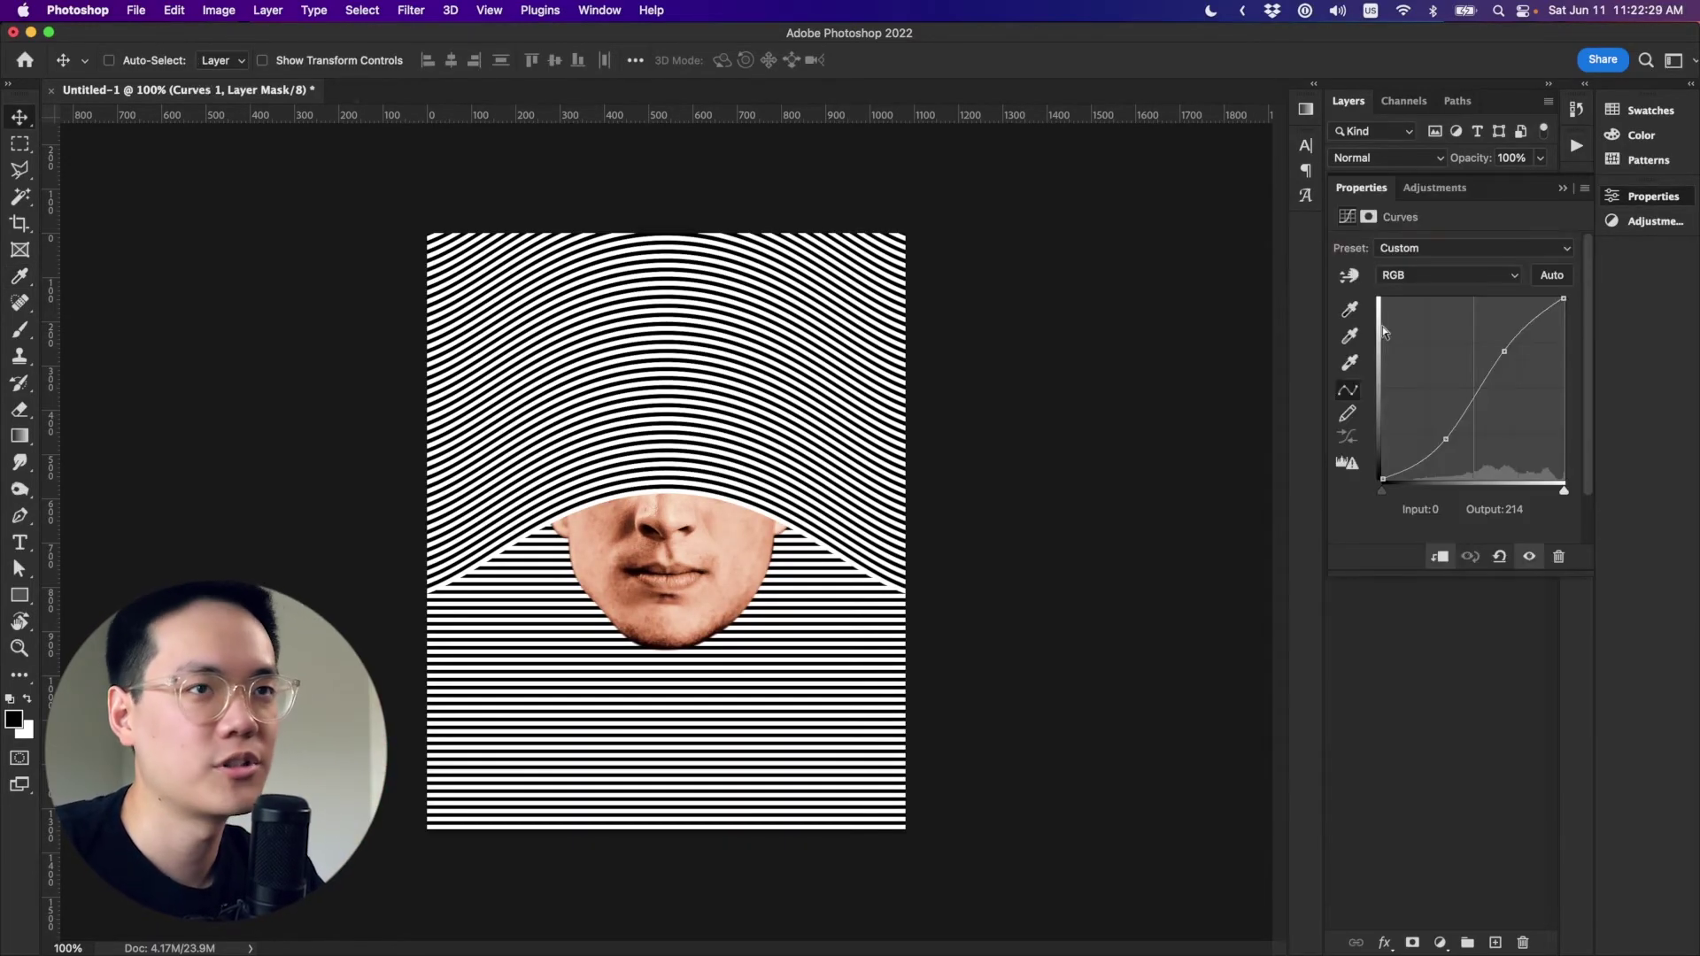
# Check the Red channel of Curves 1 and adjust the upper control point of its RGB curve to tone down the face's highlights.
pyautogui.click(1476, 276)
pyautogui.click(1479, 292)
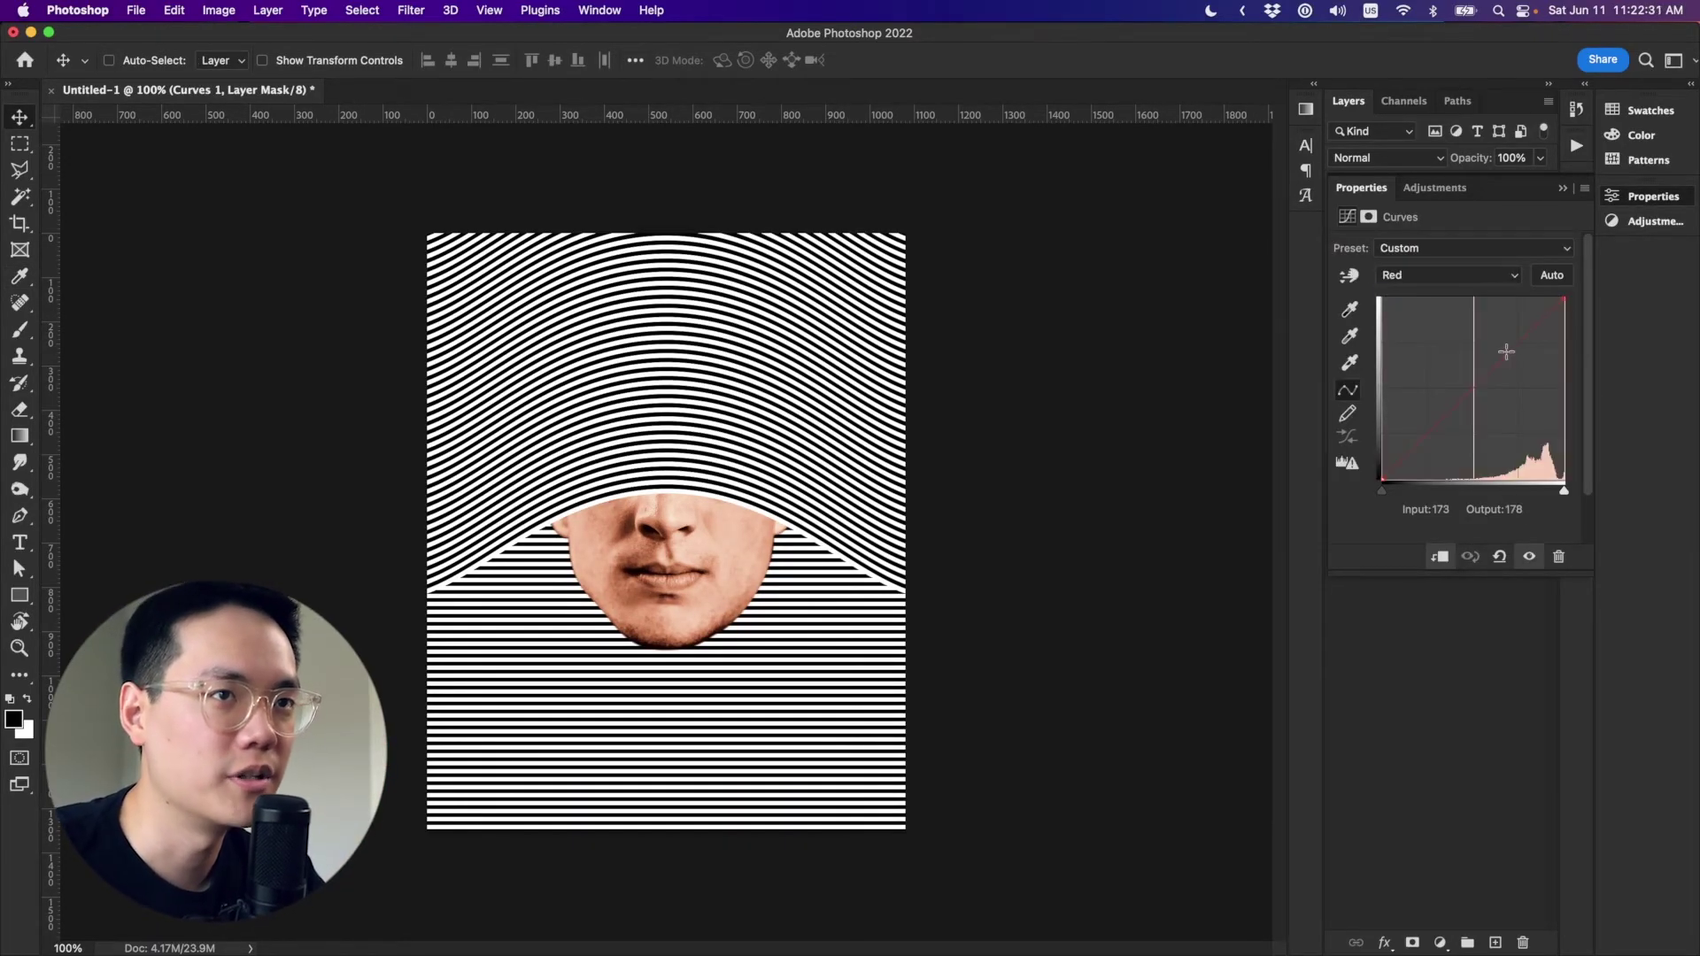
pyautogui.click(1462, 275)
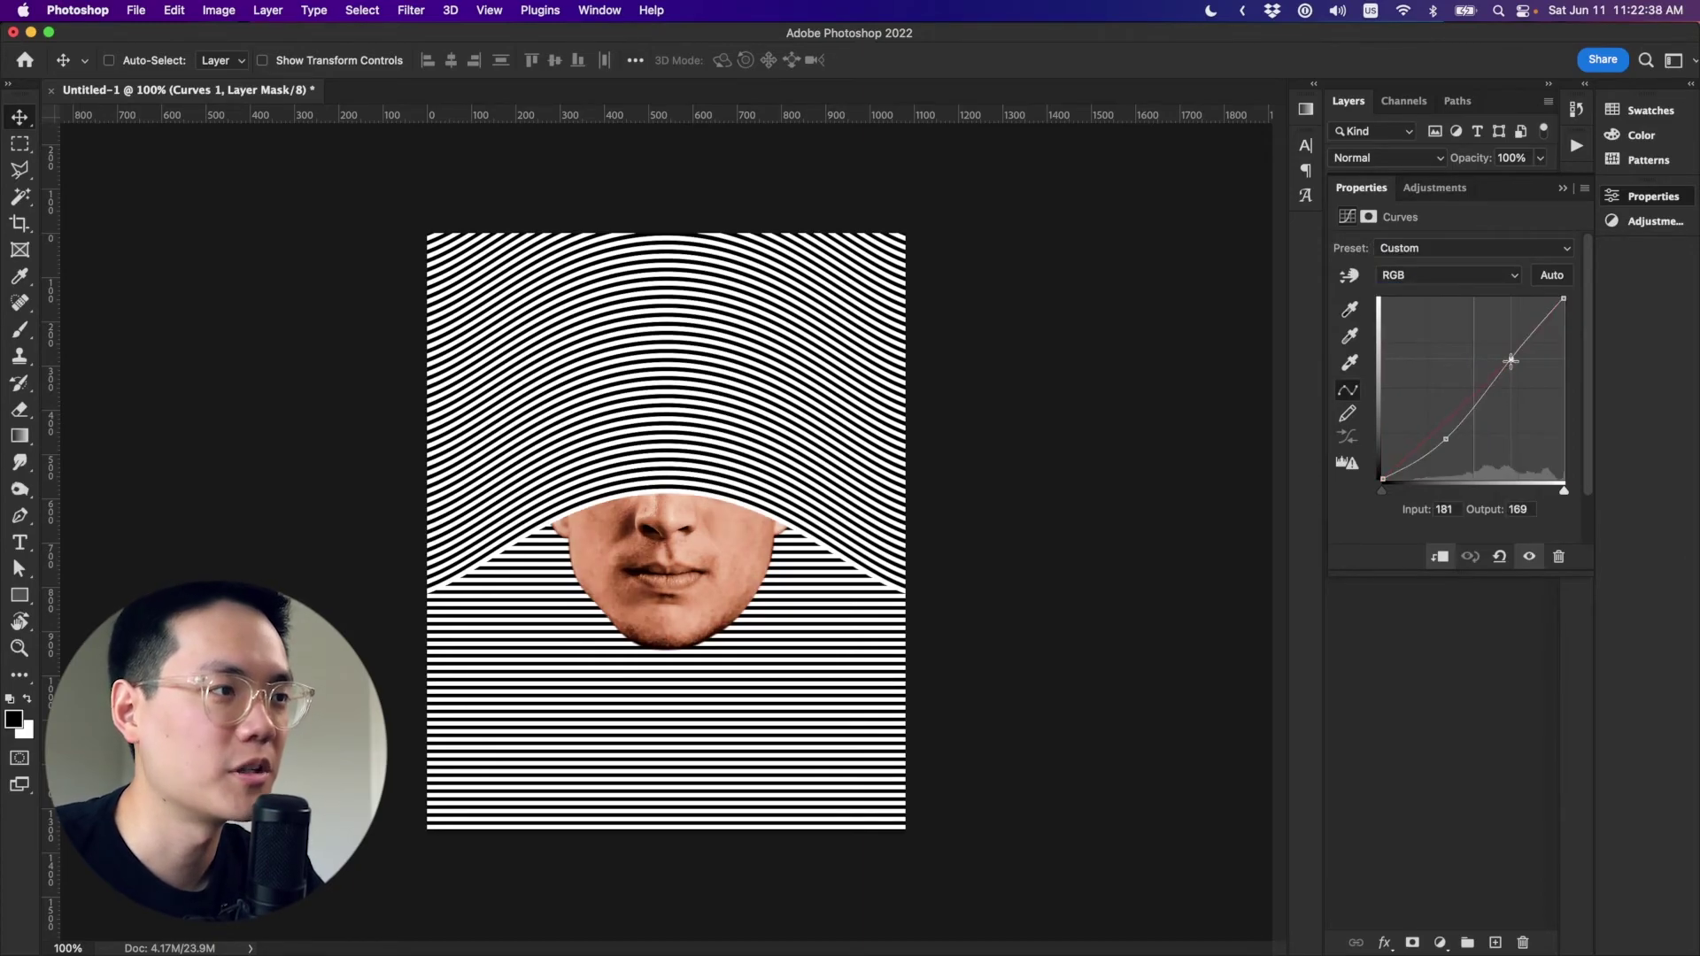
pyautogui.moveTo(1511, 360); pyautogui.dragTo(1511, 356)
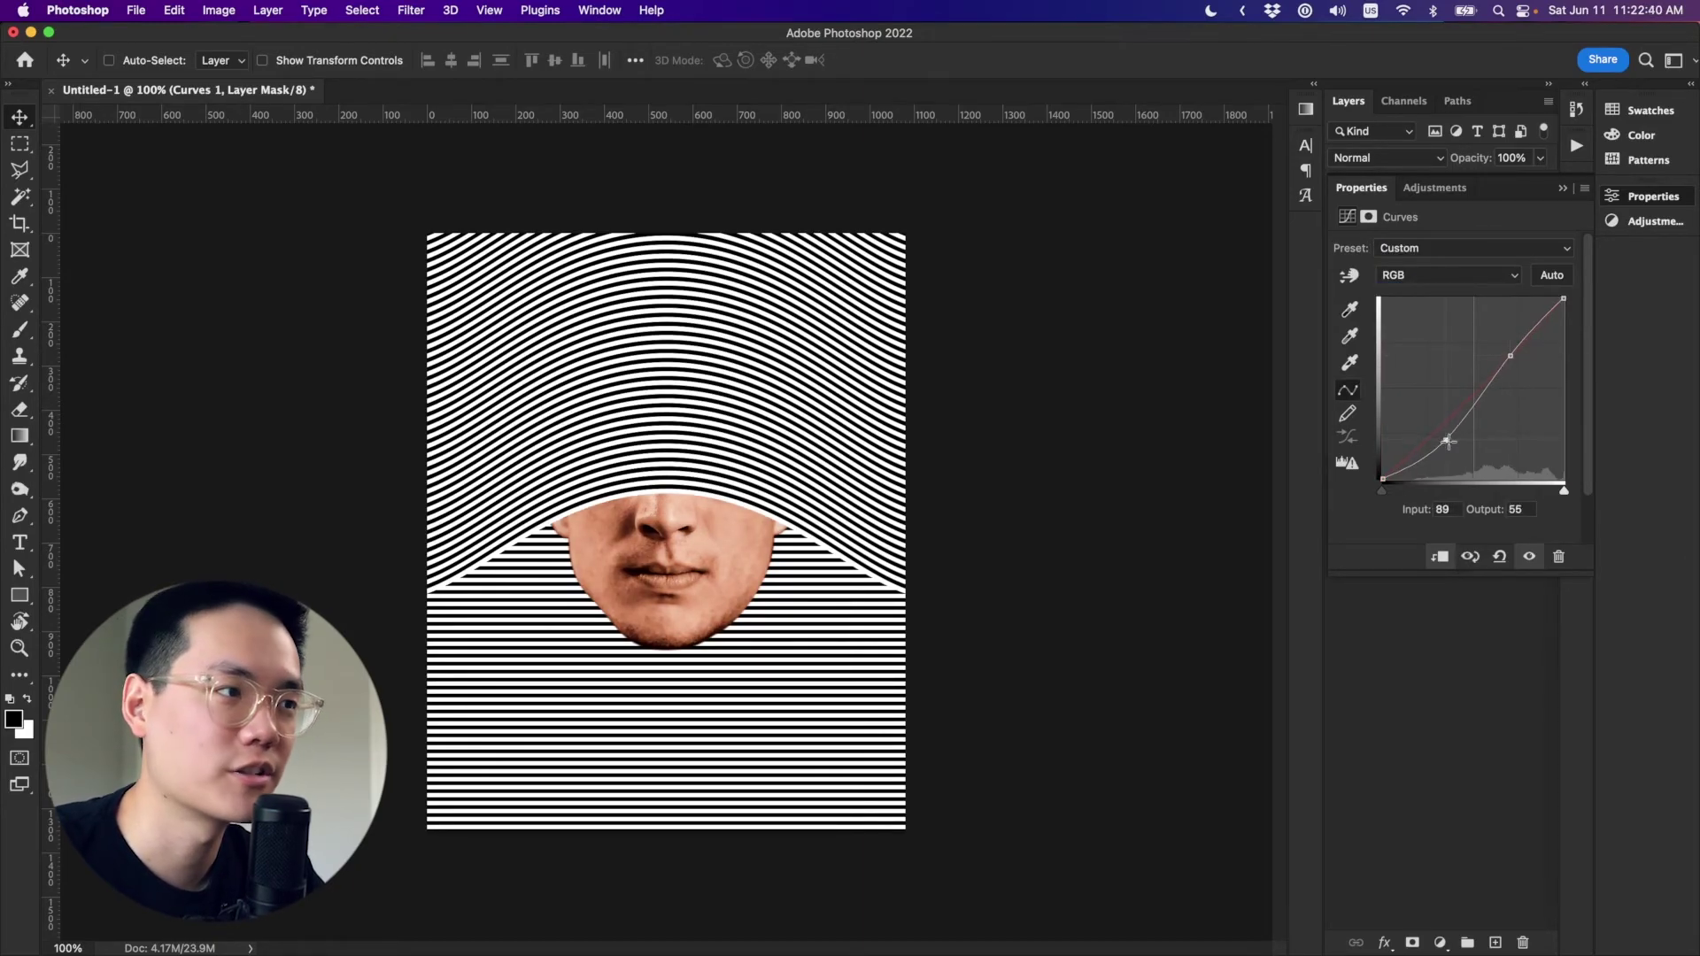
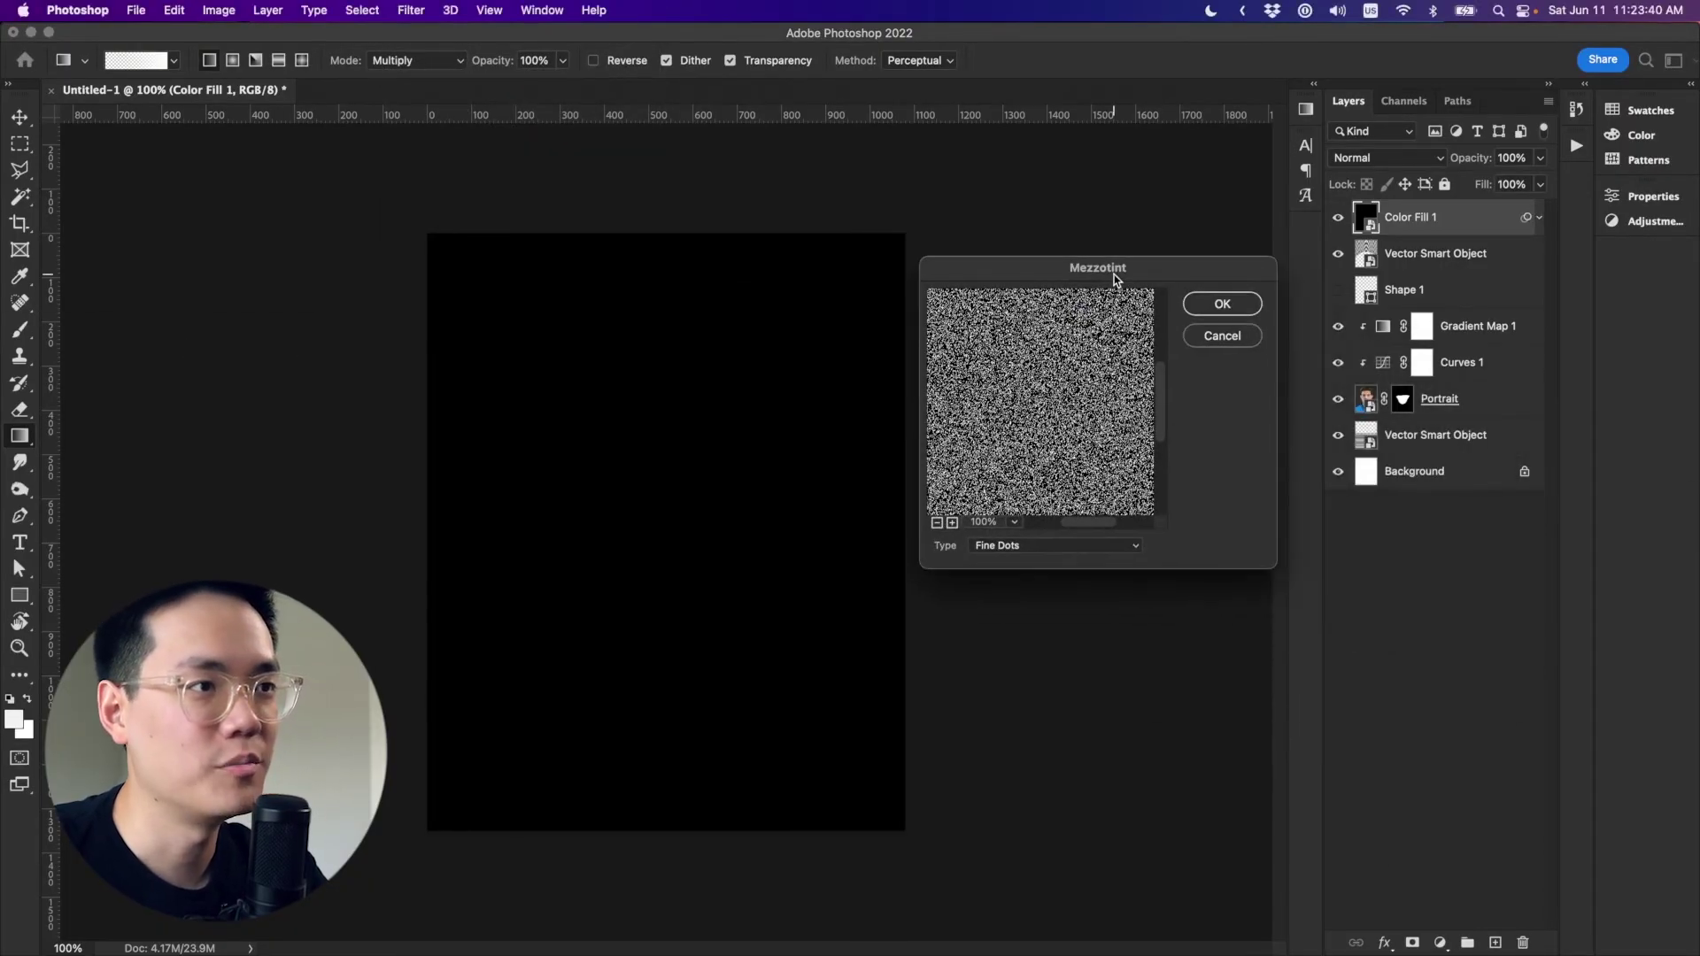
# Apply the Mezzotint filter with Fine Dots to the Color Fill 1 layer and set its blend mode to Soft Light.
pyautogui.click(1221, 306)
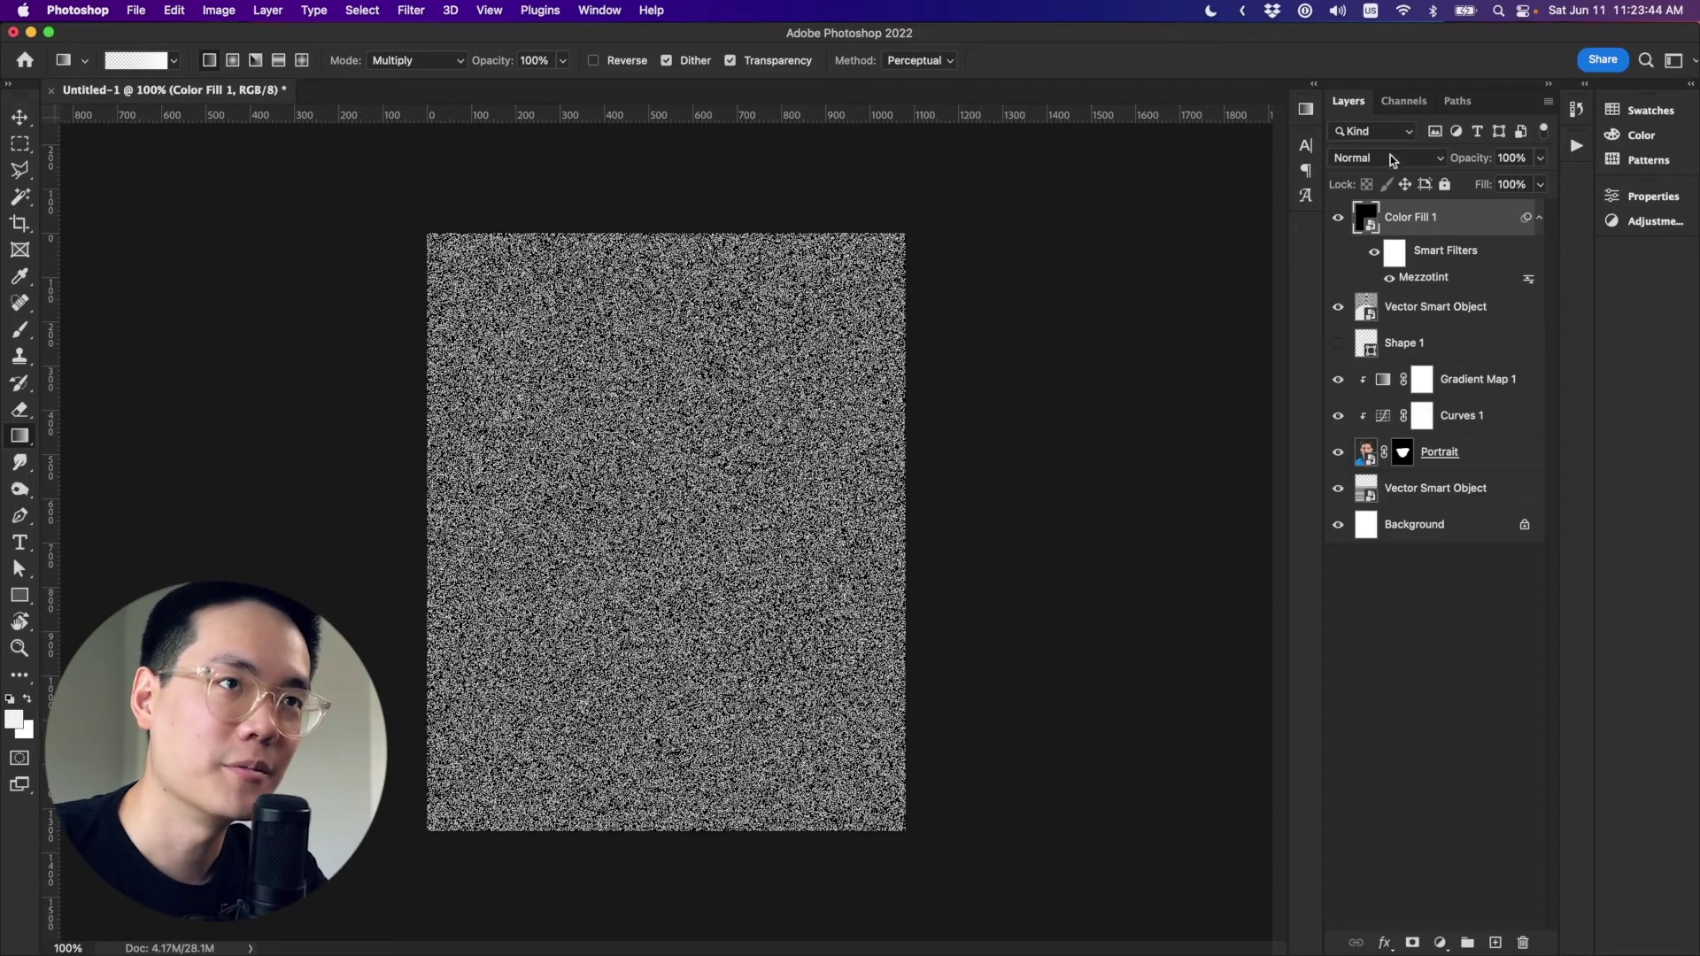
pyautogui.click(1389, 155)
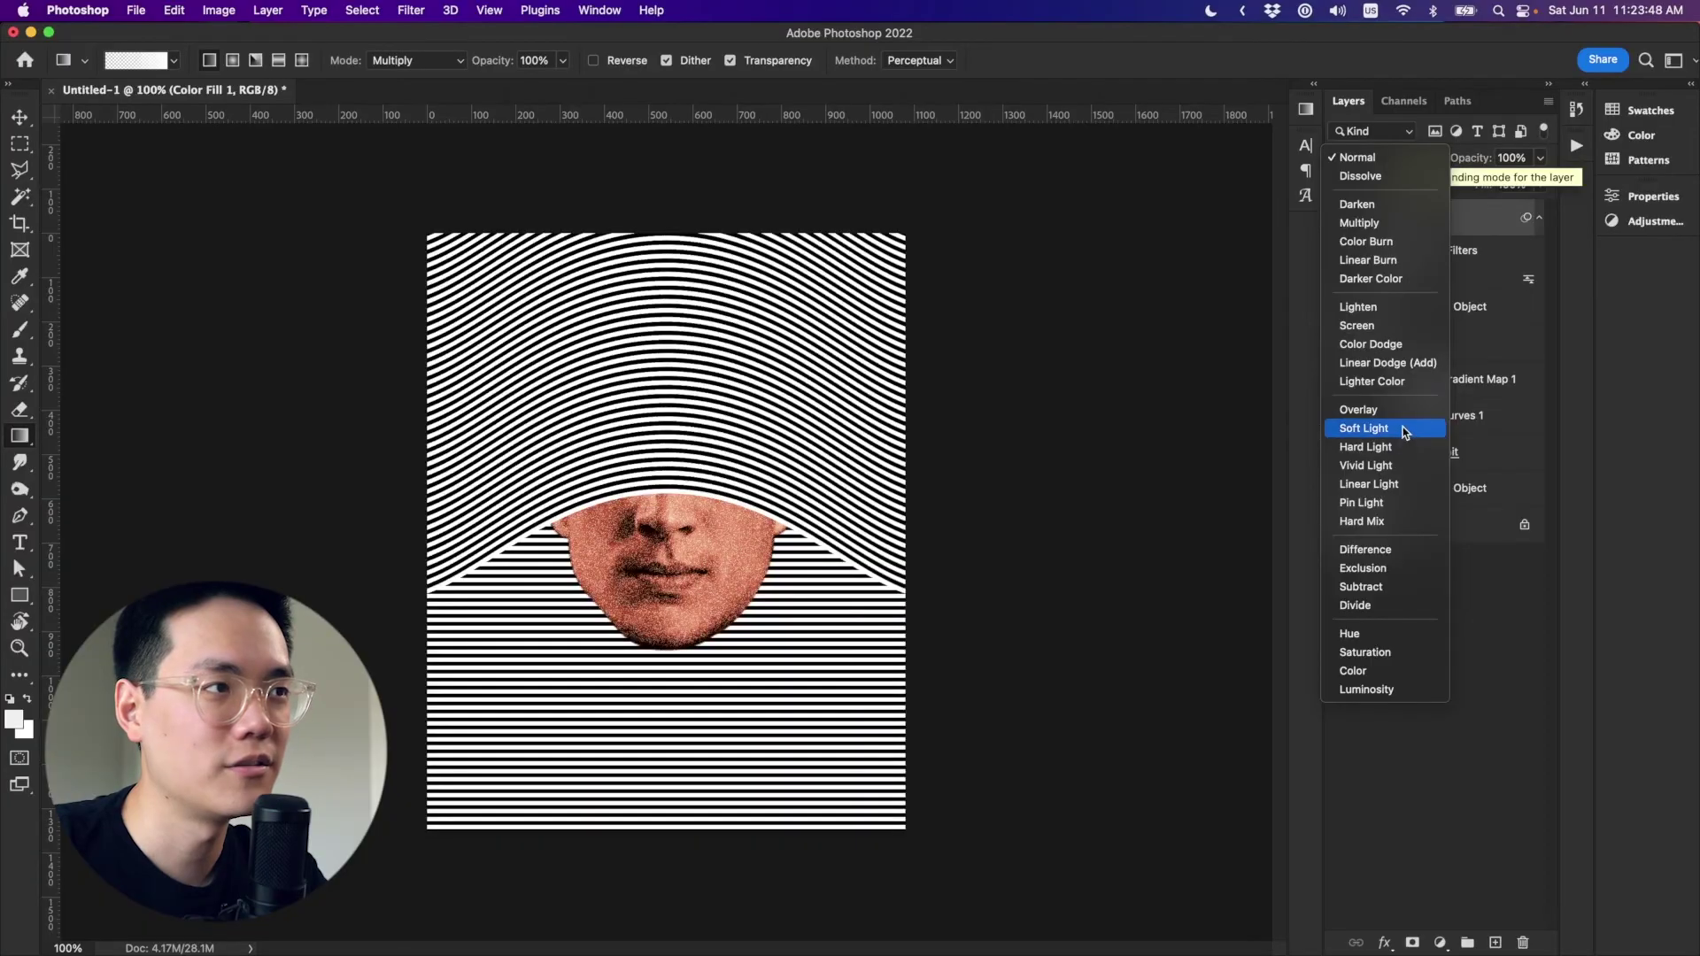
pyautogui.click(1403, 429)
# Set the Color Fill 1 layer's opacity to 50% and deselect the layer.
pyautogui.click(1514, 159)
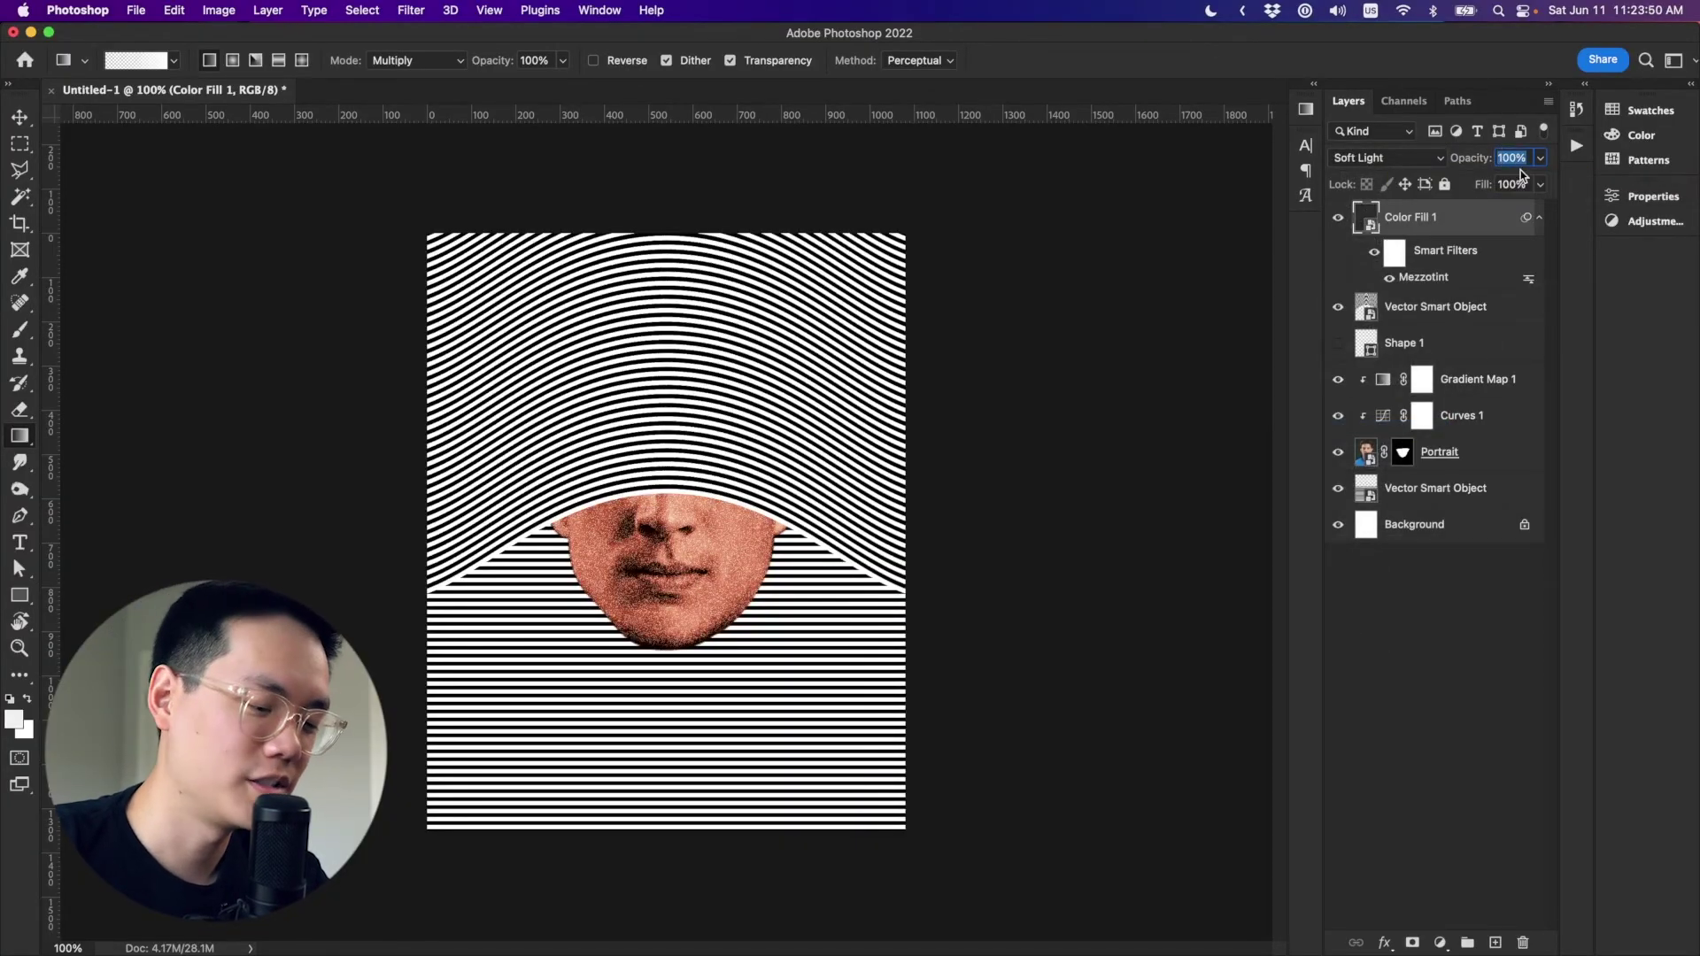
pyautogui.write('50')
pyautogui.press('Return')
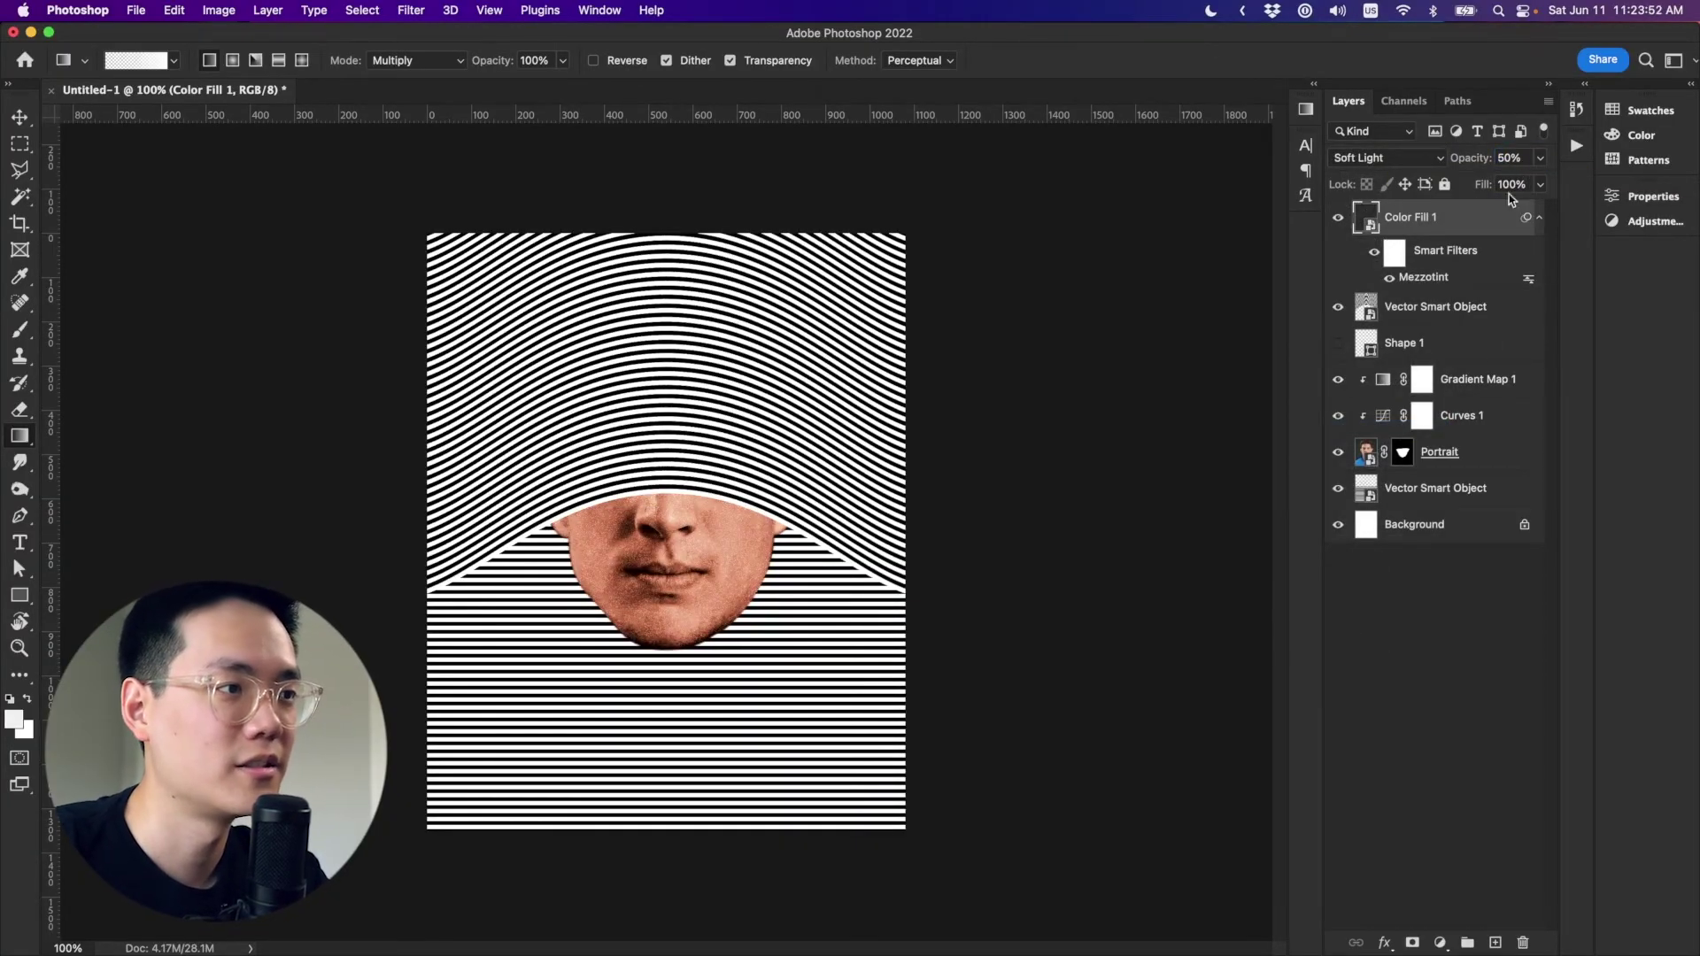
pyautogui.click(1463, 724)
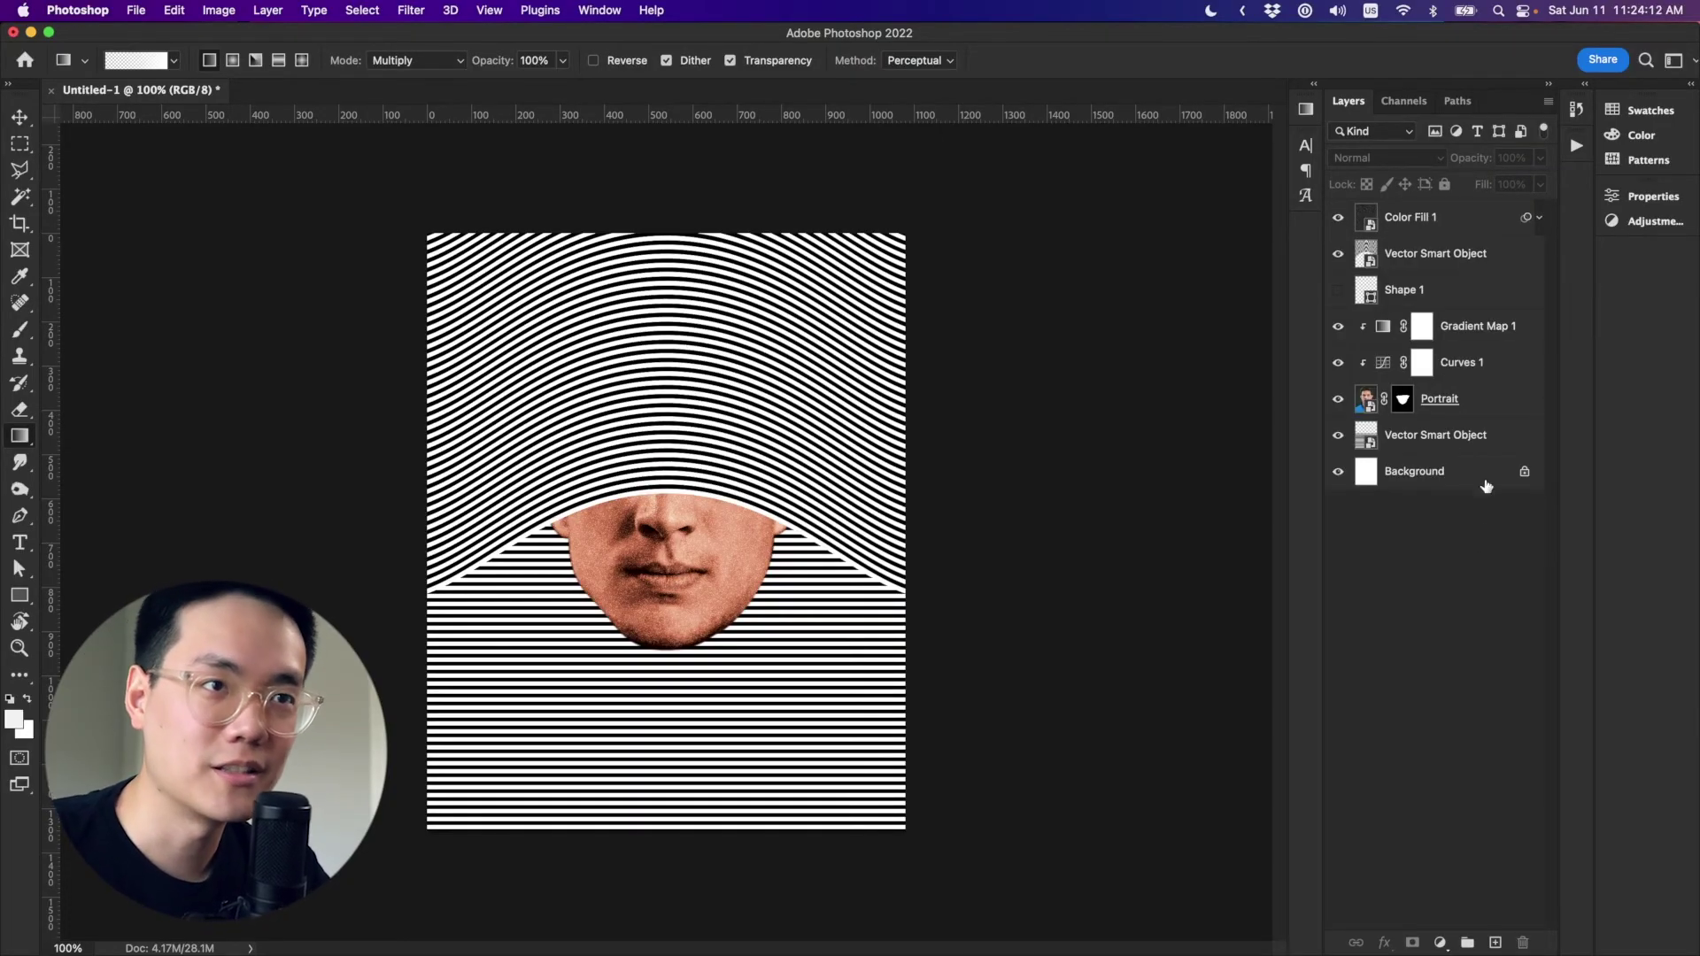
# Add a Drop Shadow to the Portrait layer with 47% opacity, 18 px distance, 122 px size and 17% noise.
pyautogui.click(1478, 405)
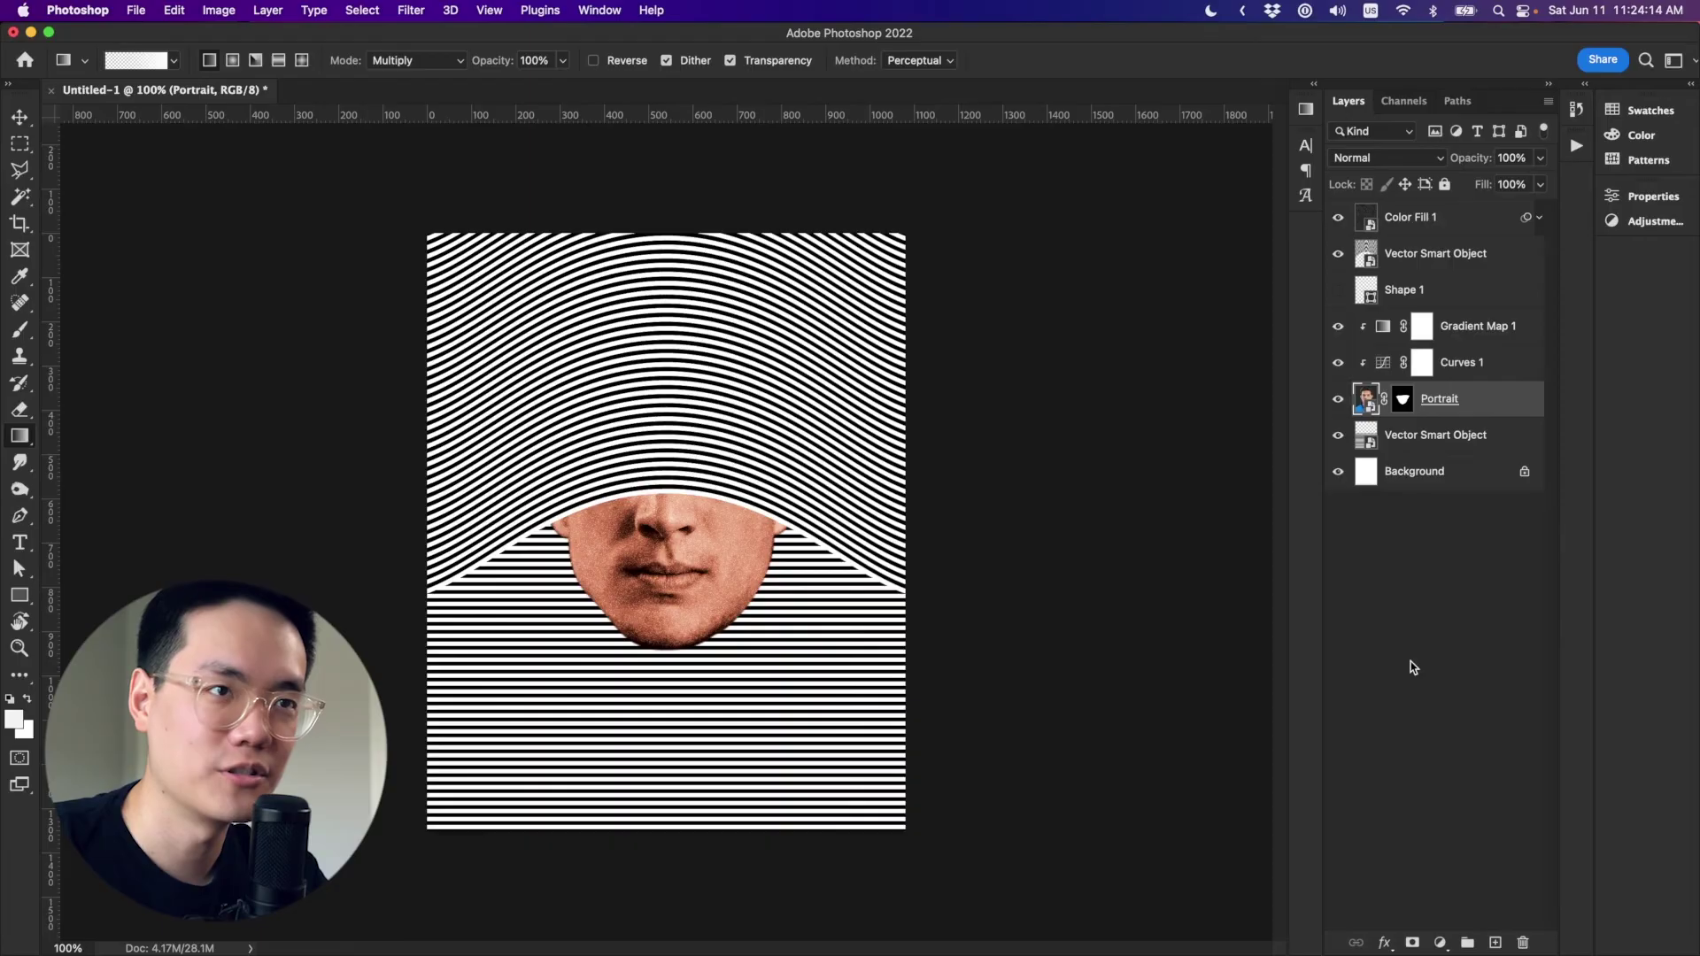
pyautogui.click(1385, 944)
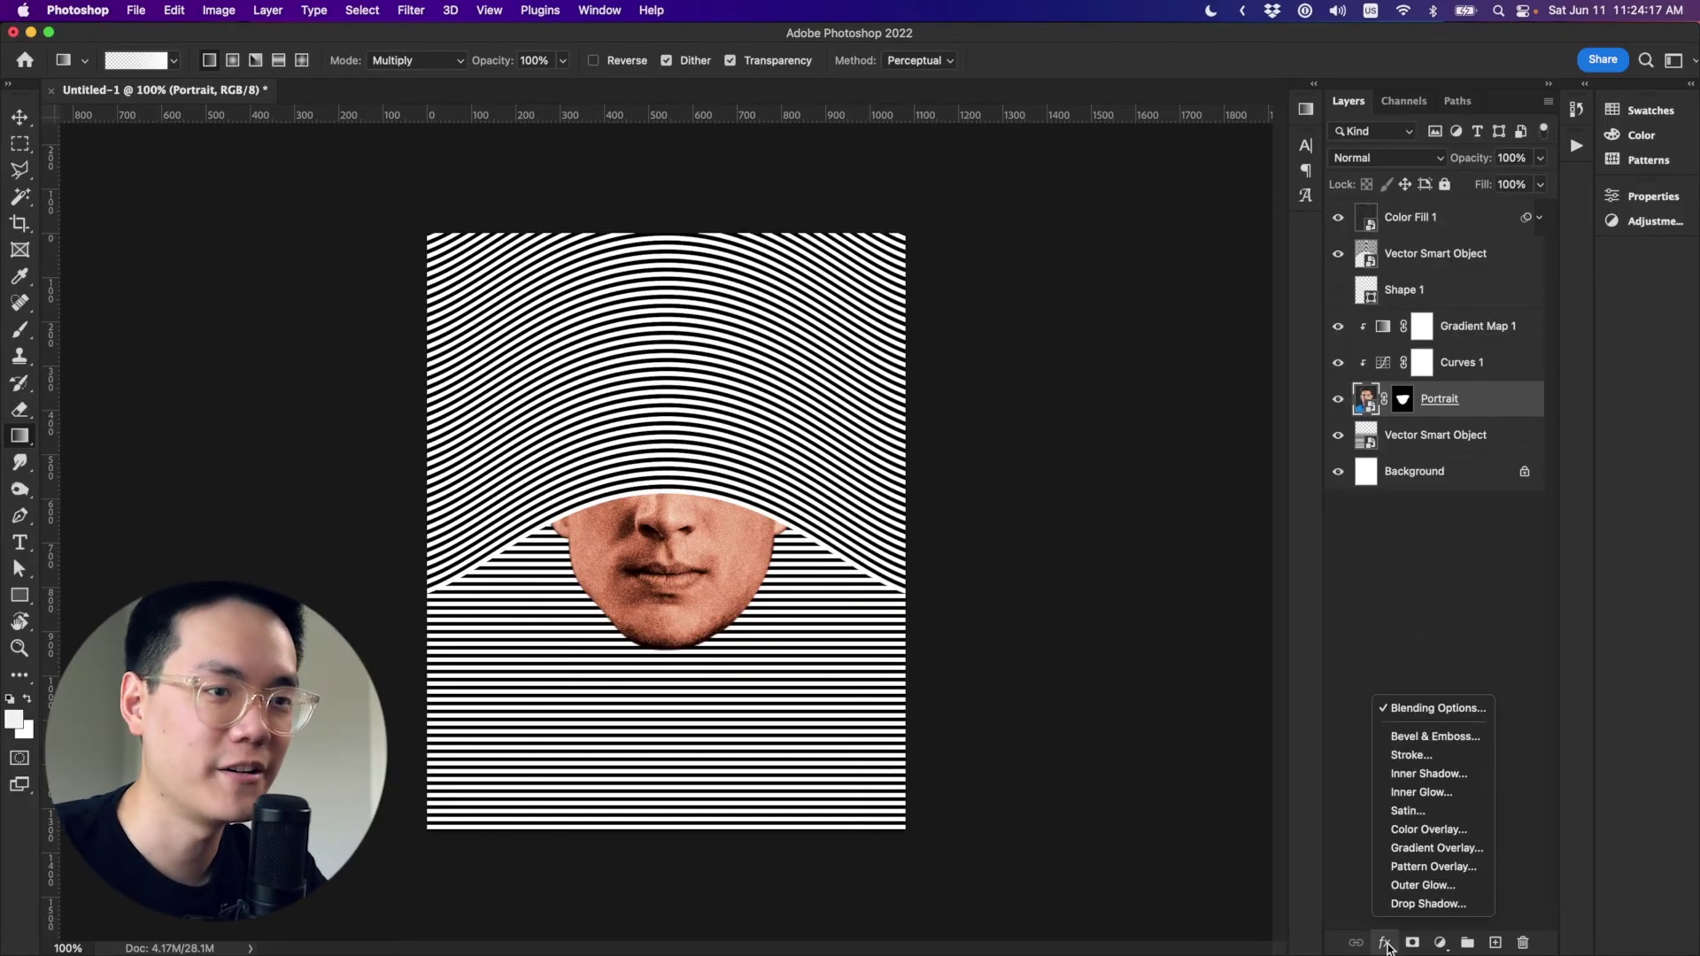
pyautogui.click(1408, 903)
pyautogui.moveTo(1233, 352); pyautogui.dragTo(1264, 286)
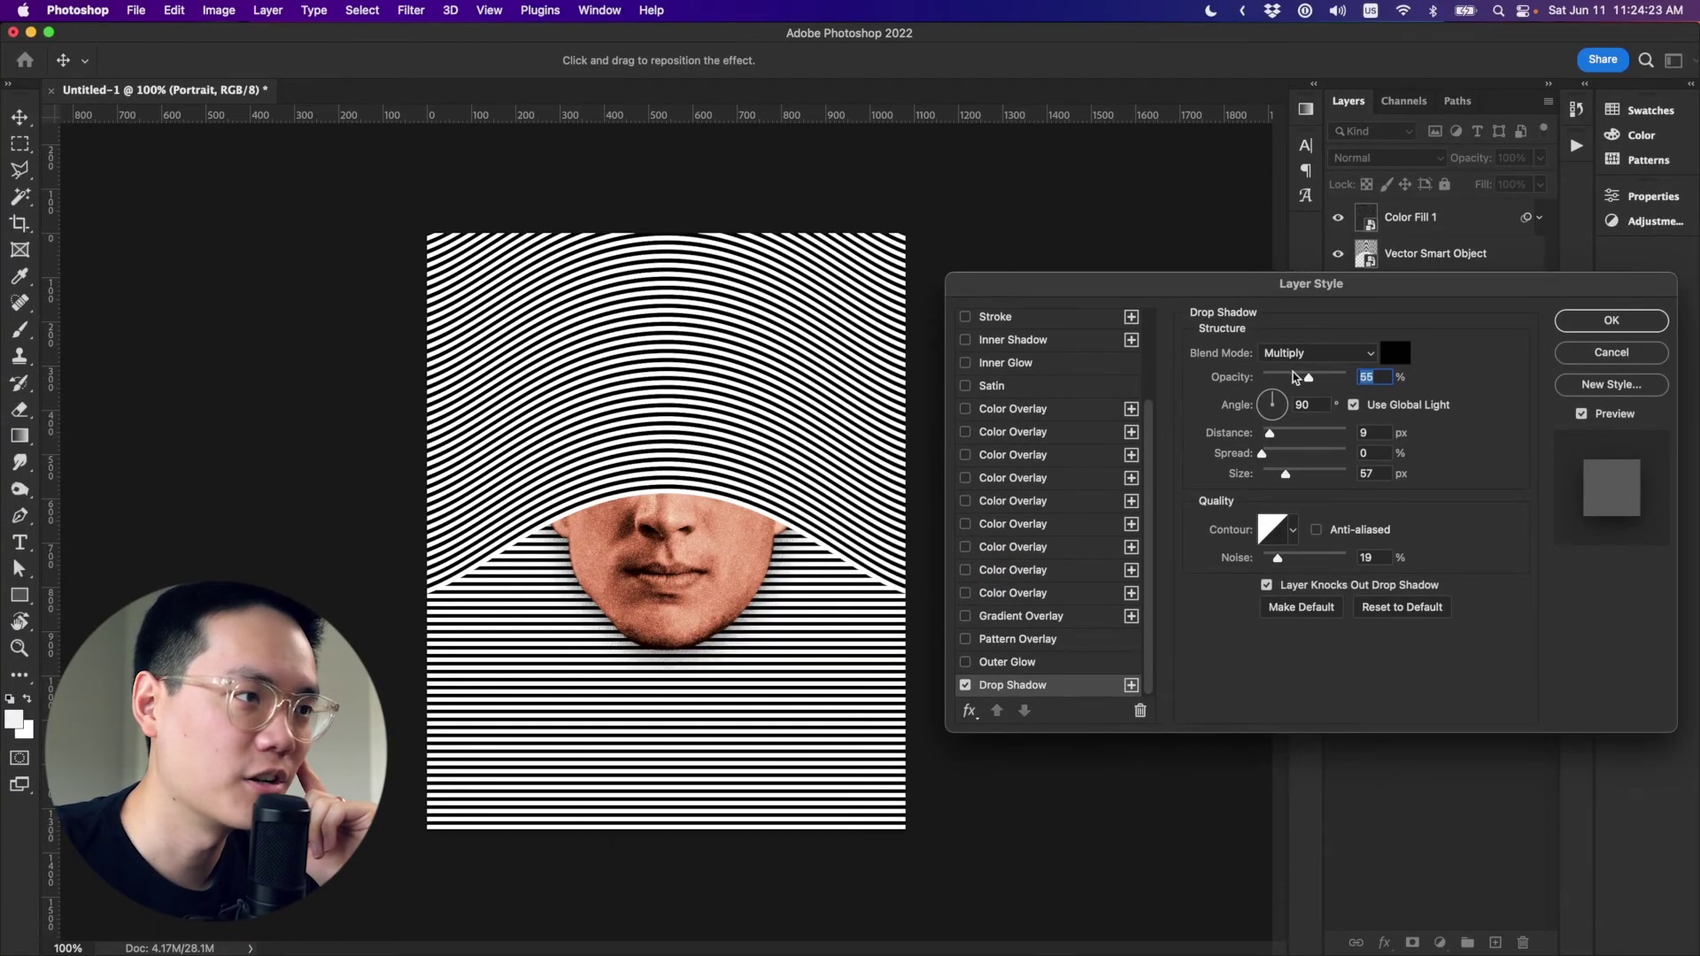
pyautogui.moveTo(1285, 474); pyautogui.dragTo(1303, 476)
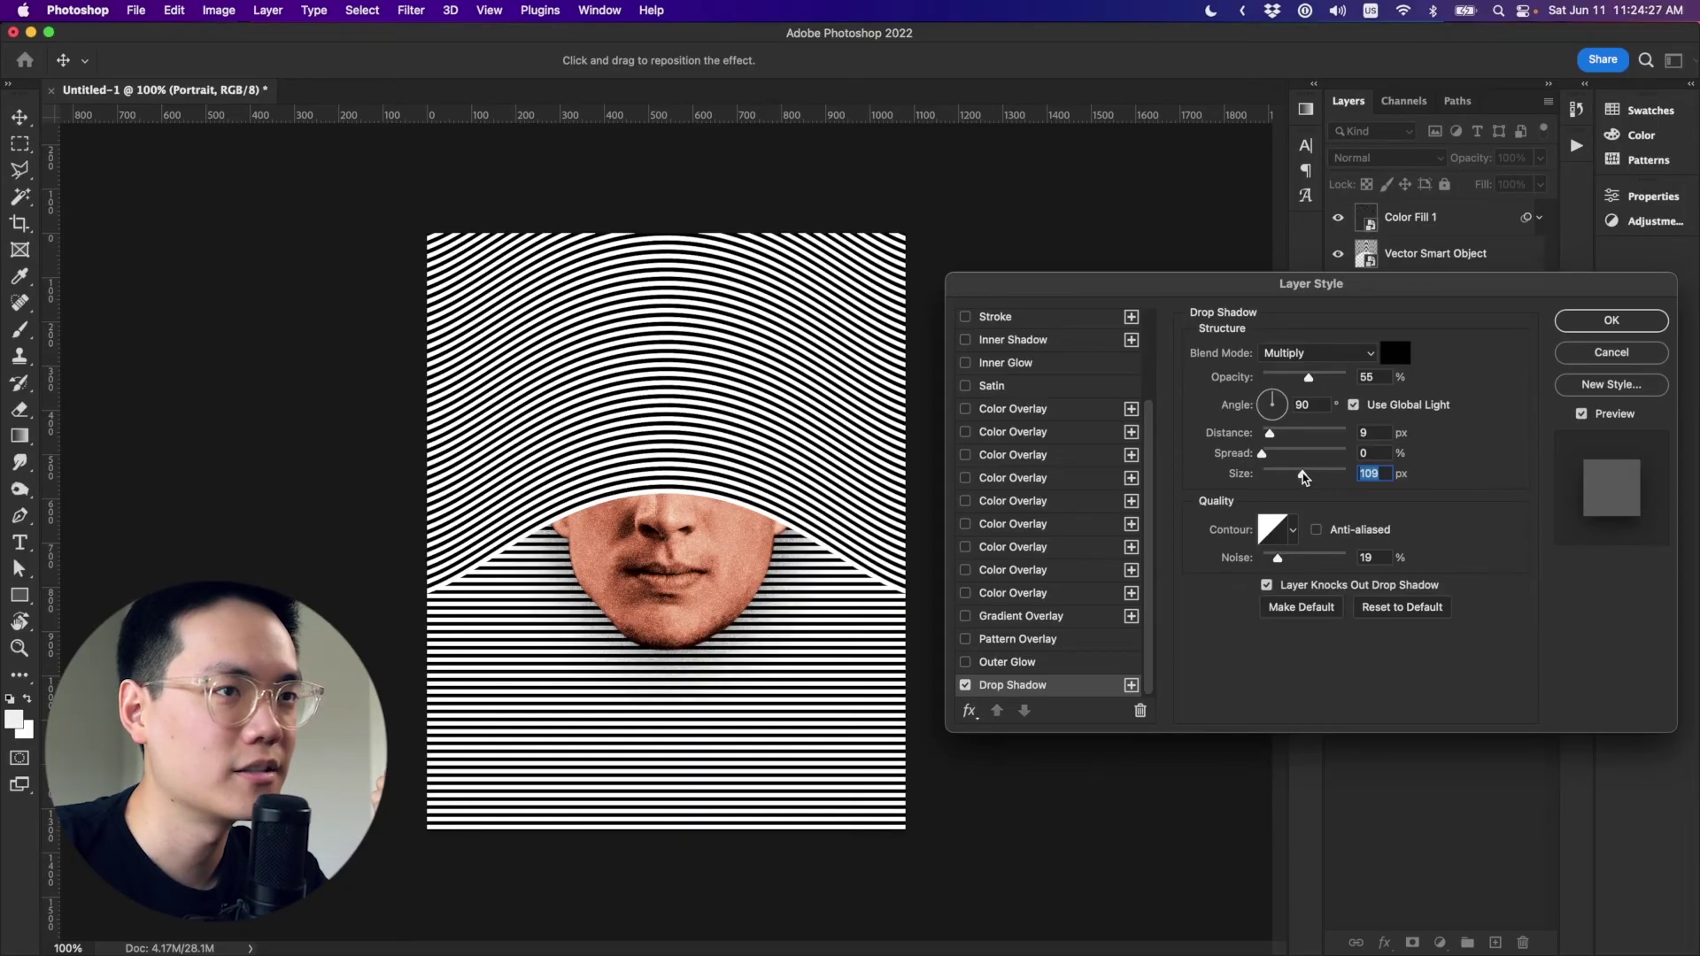
pyautogui.moveTo(1311, 381)
pyautogui.mouseDown()
pyautogui.moveTo(1332, 379)
pyautogui.moveTo(1302, 377)
pyautogui.mouseUp()
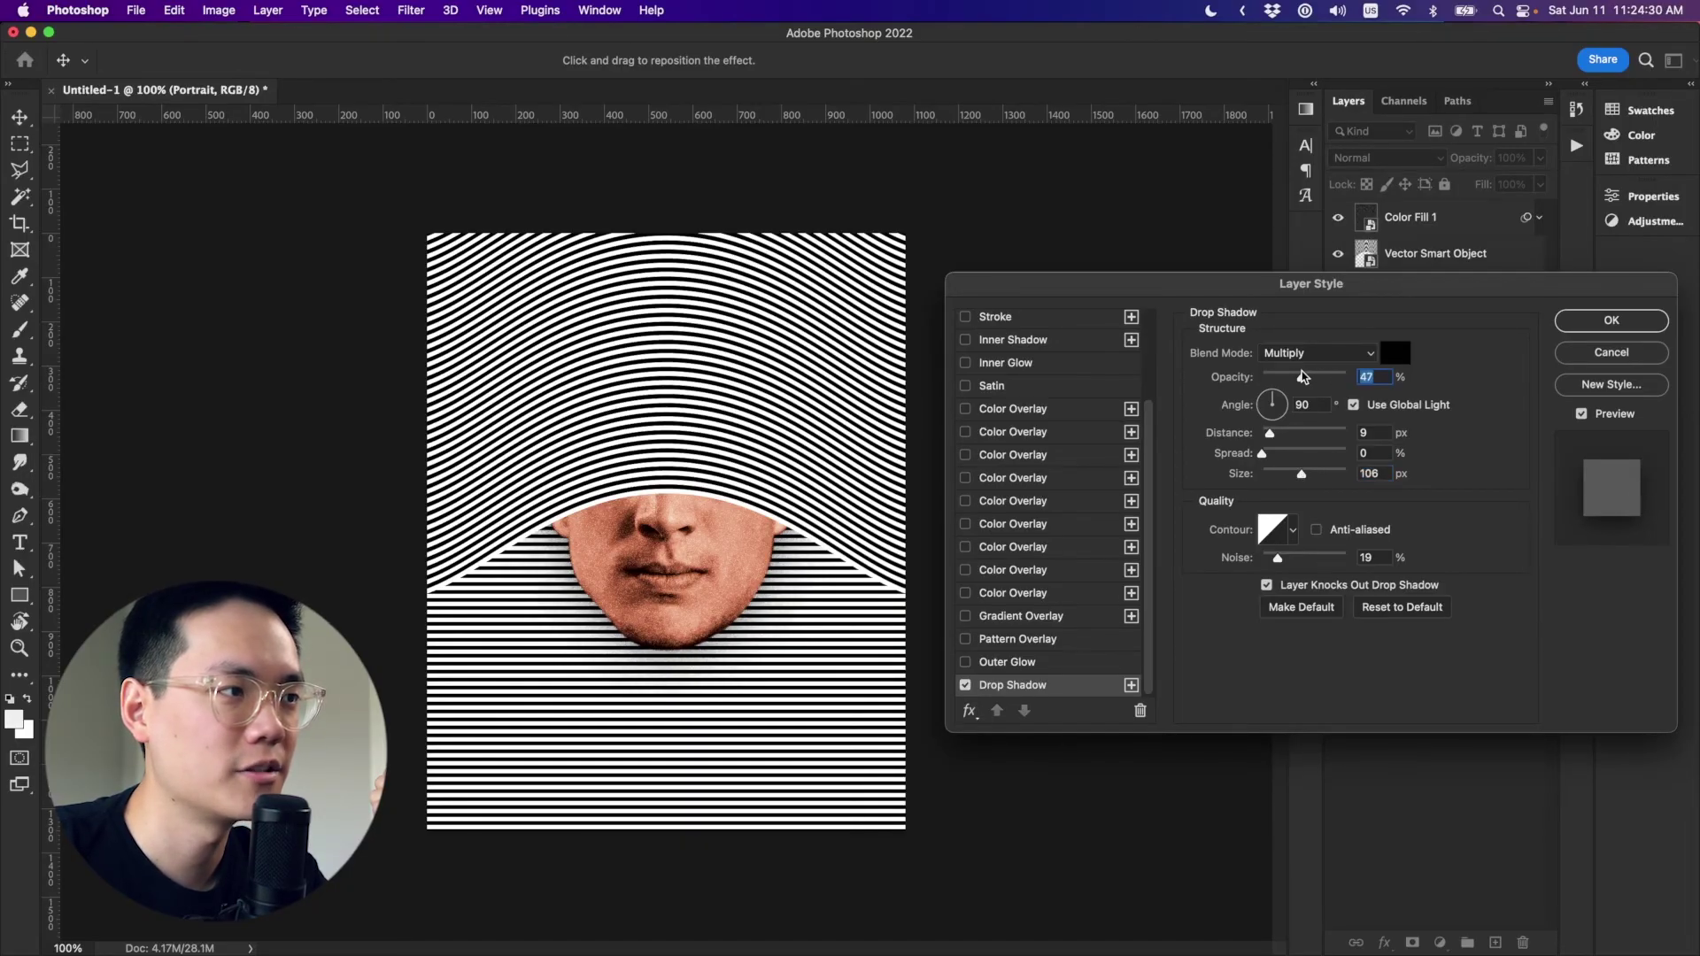
pyautogui.click(1279, 436)
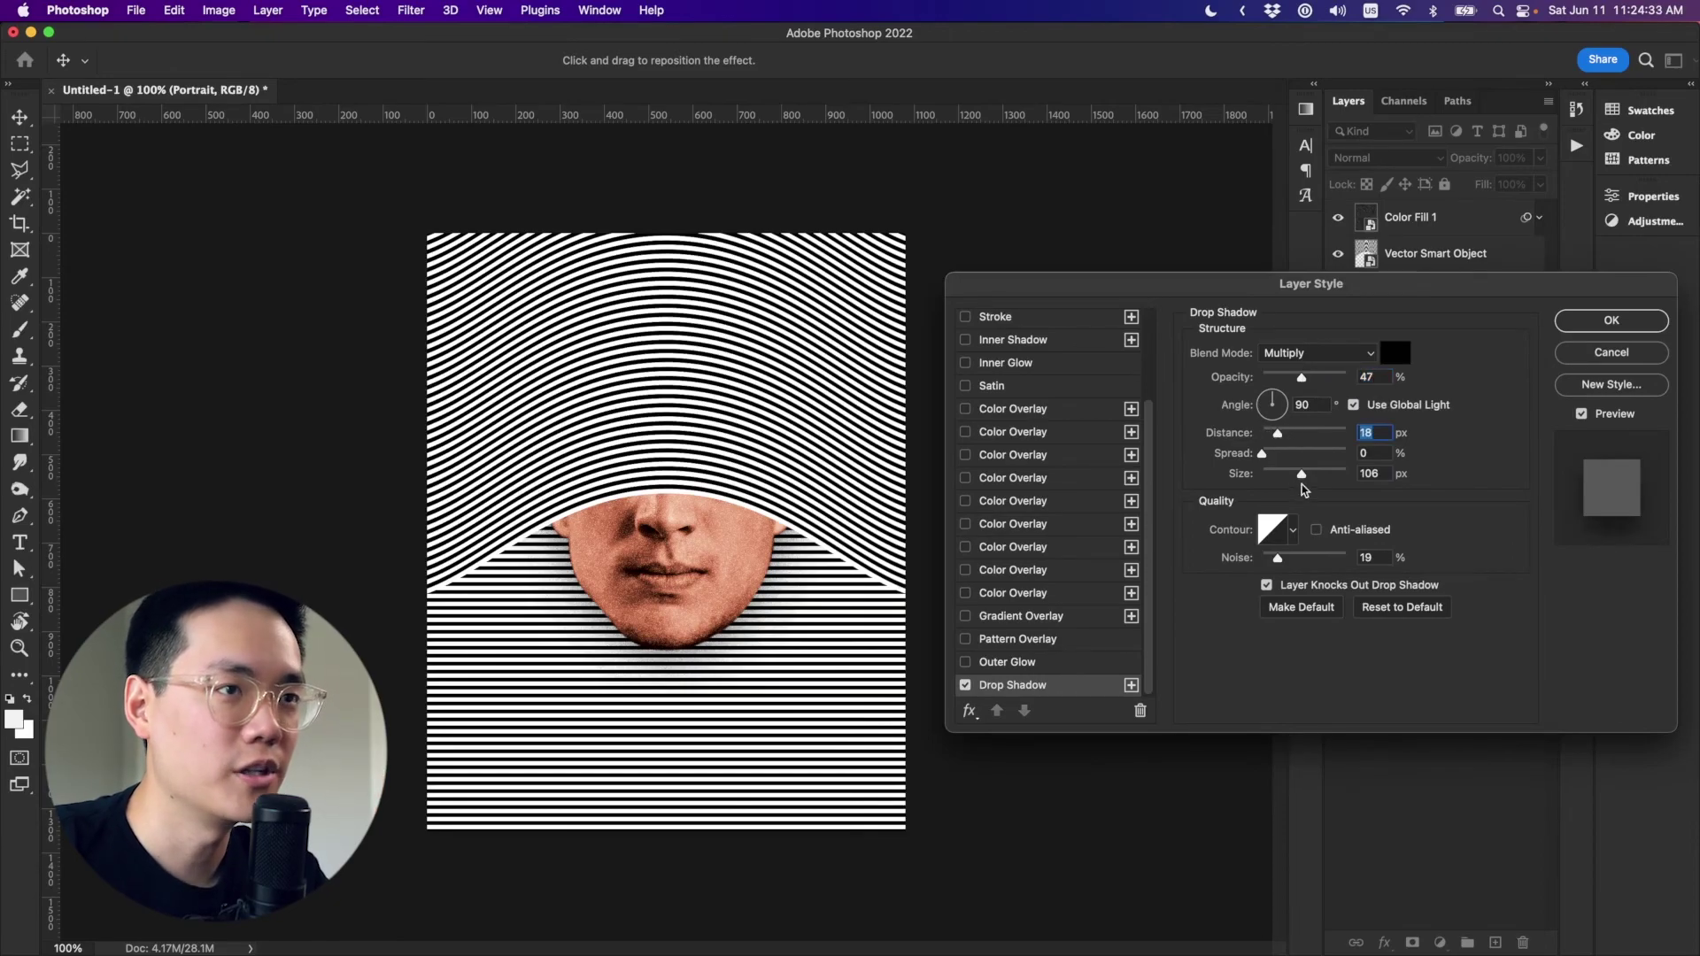
pyautogui.moveTo(1301, 476); pyautogui.dragTo(1309, 481)
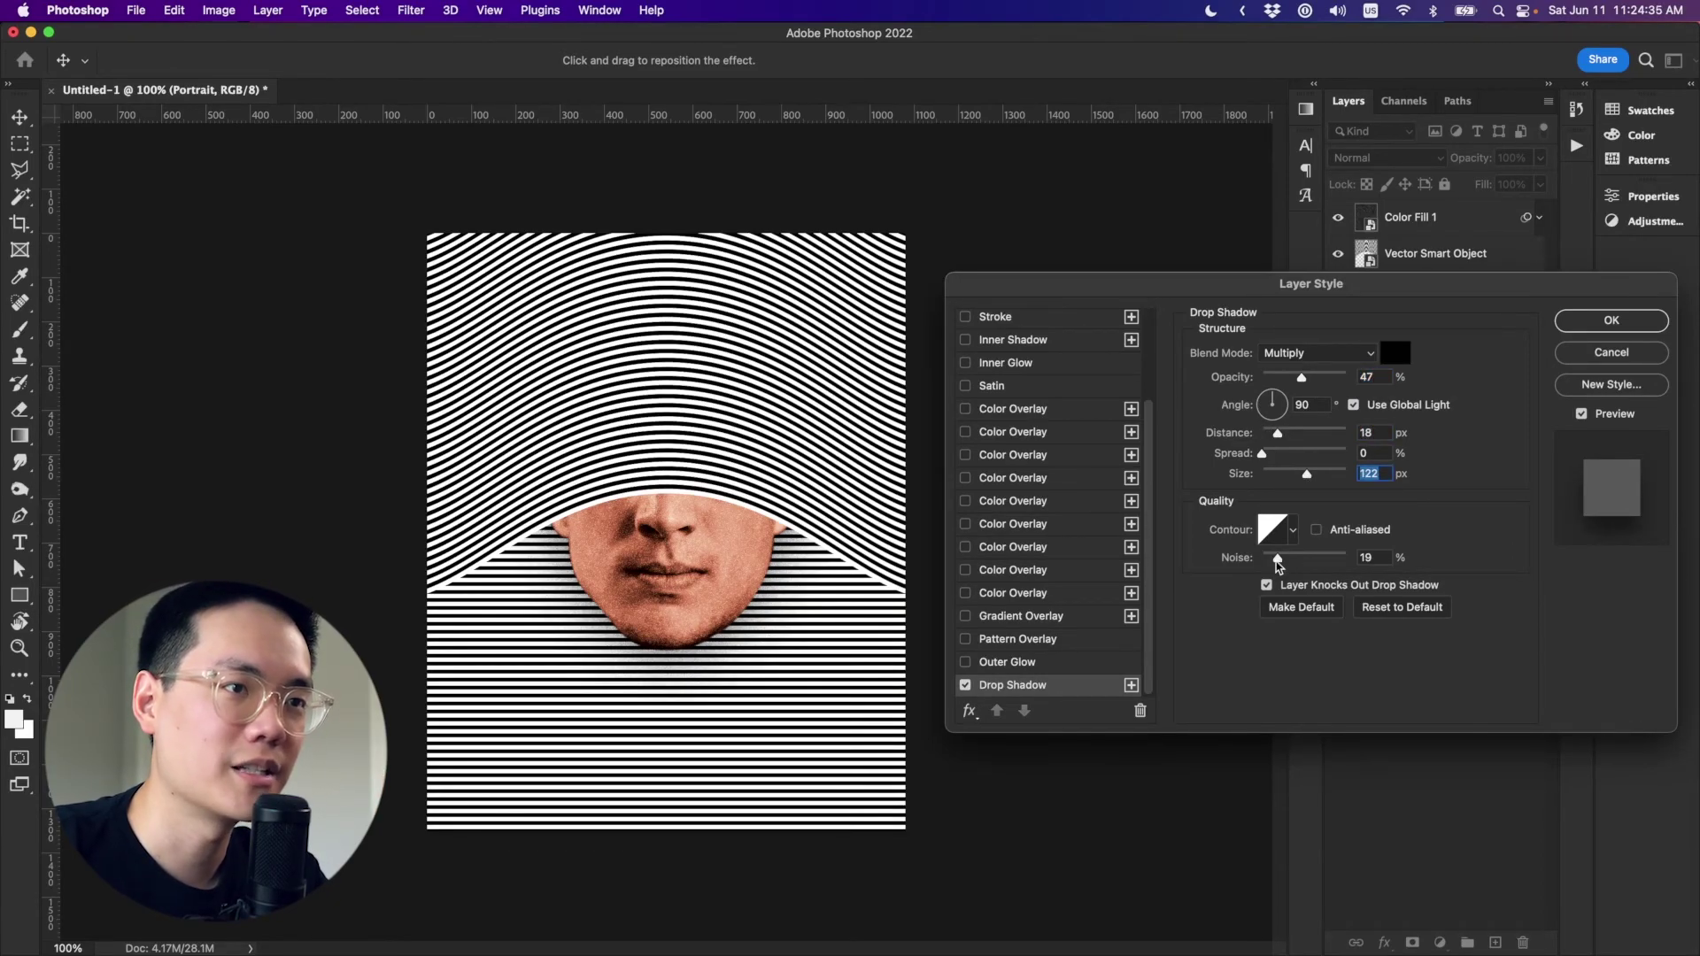
pyautogui.moveTo(1278, 560); pyautogui.dragTo(1279, 567)
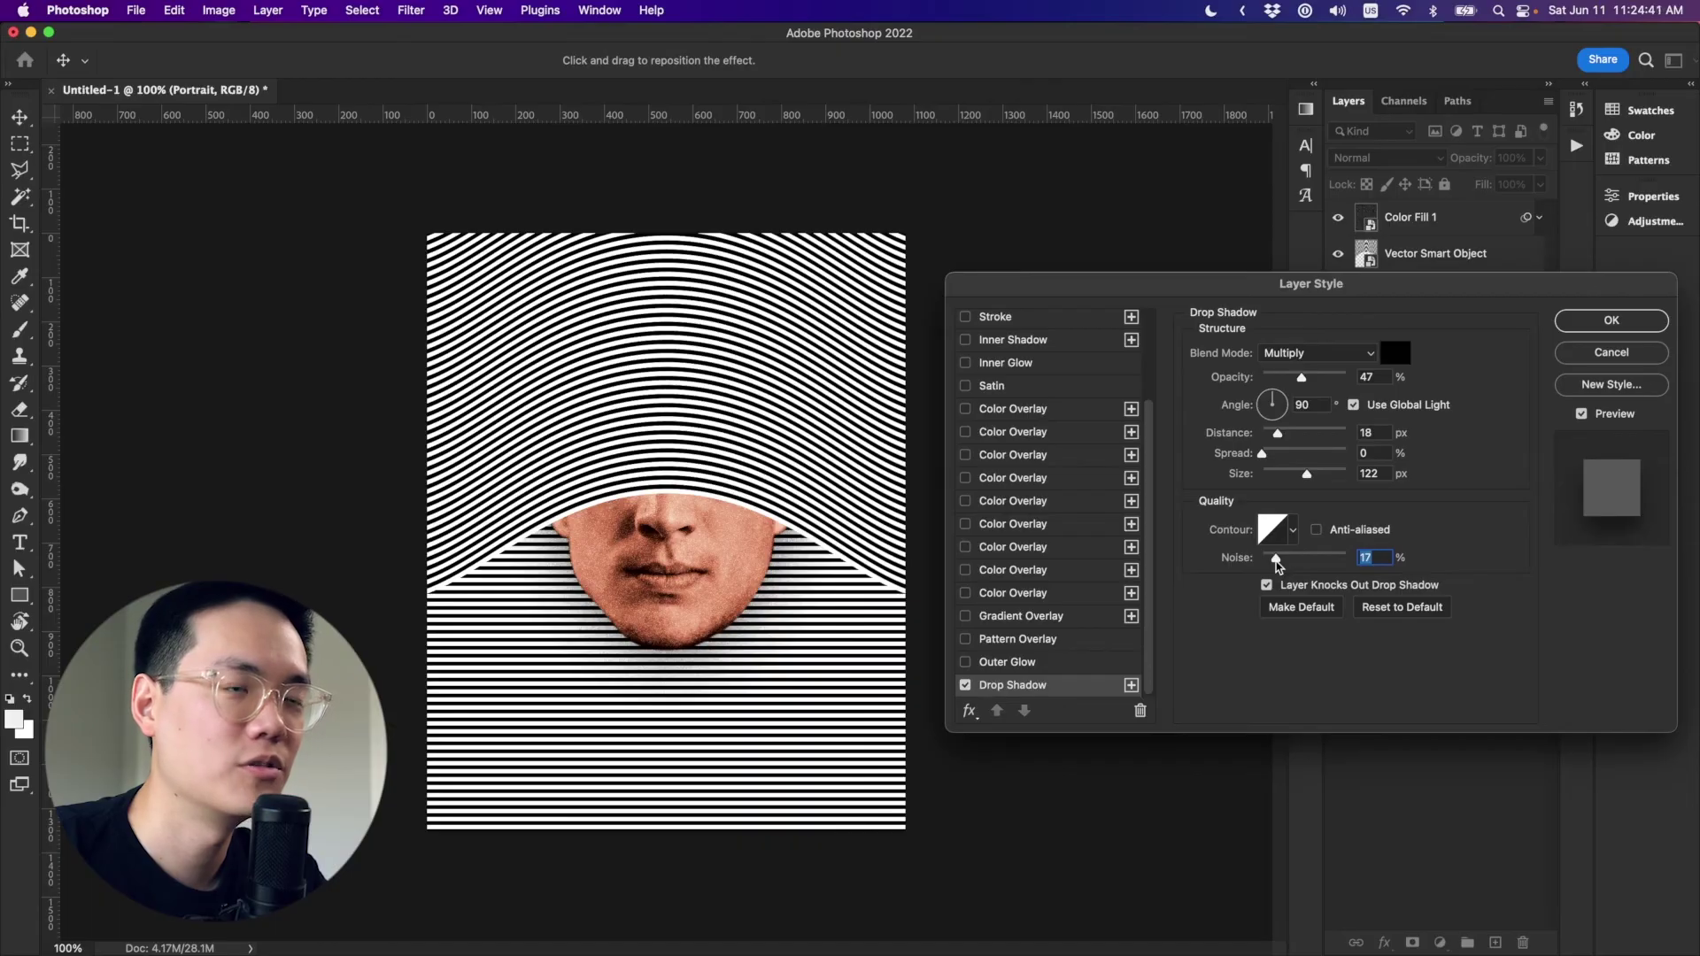
pyautogui.click(1598, 321)
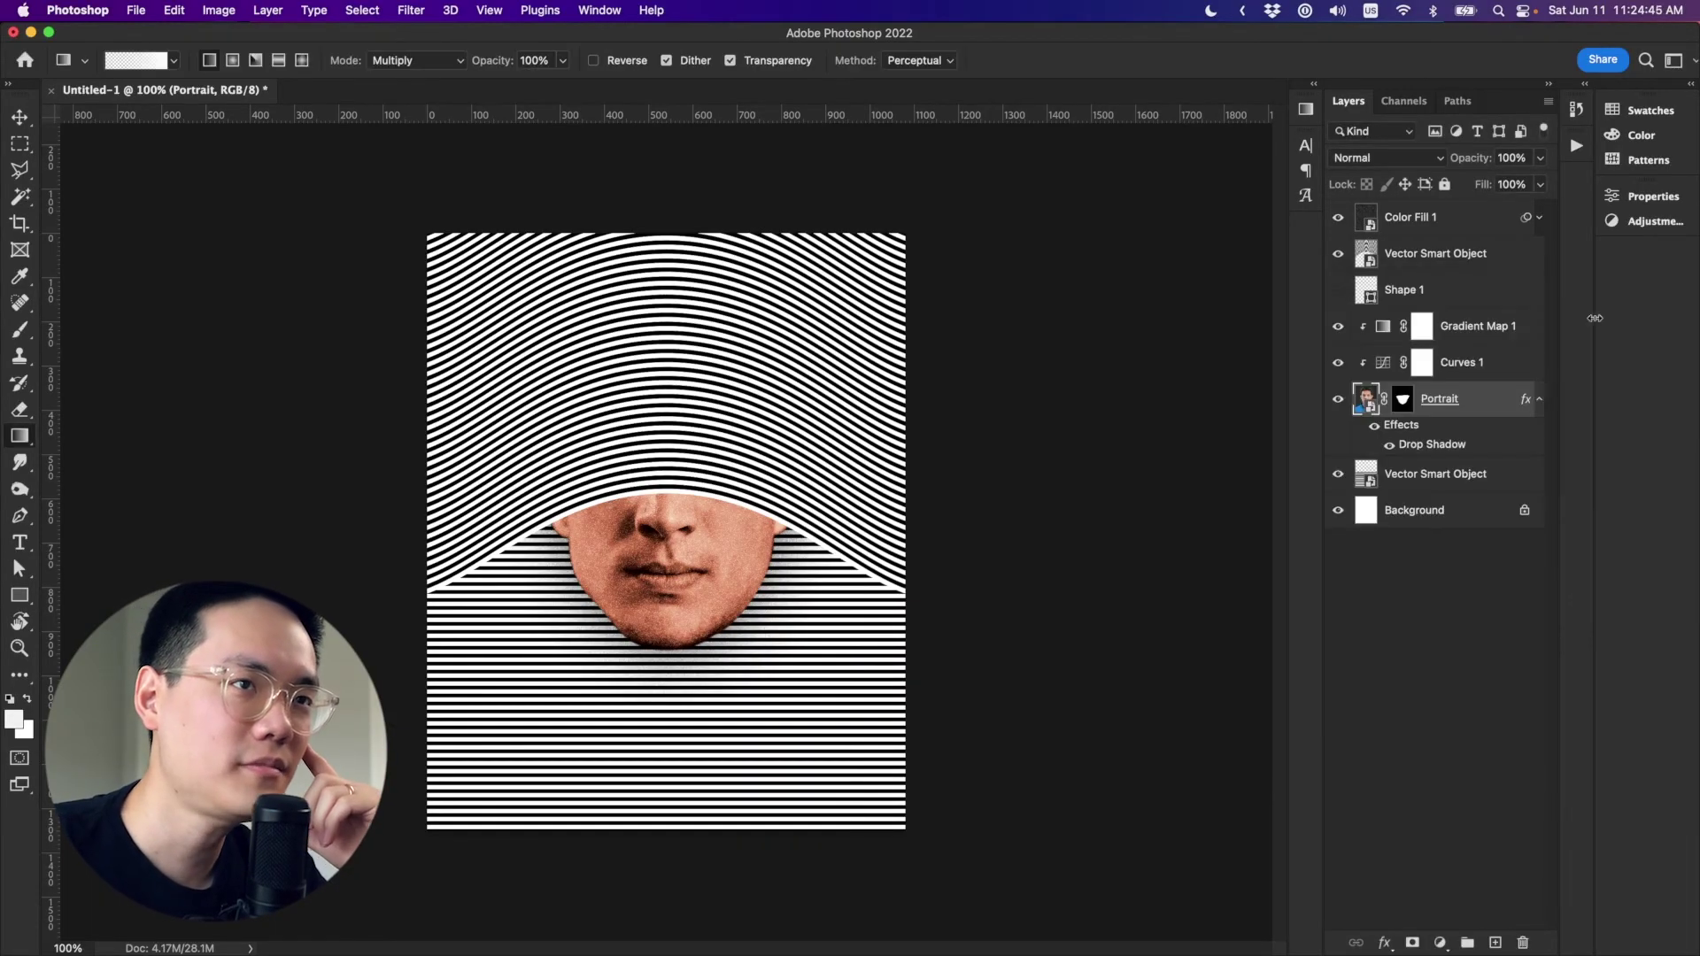
# Add a Drop Shadow with a size of 46 px to the wavy stripe Vector Smart Object above the face.
pyautogui.click(1451, 268)
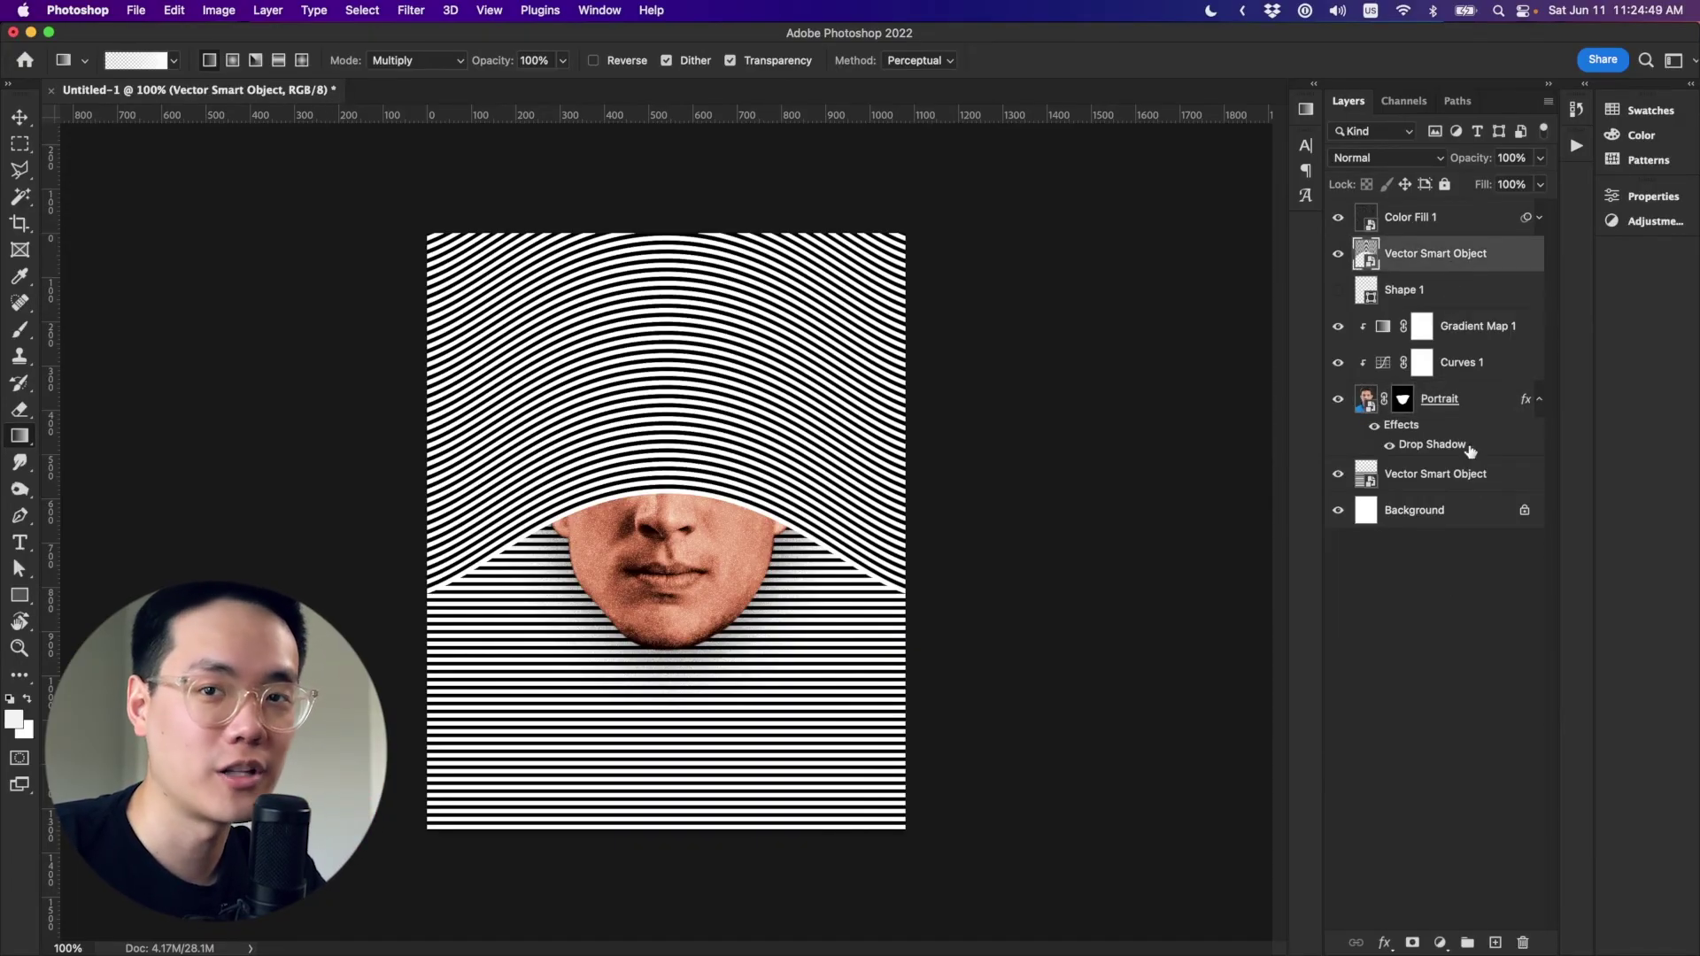
pyautogui.click(1385, 943)
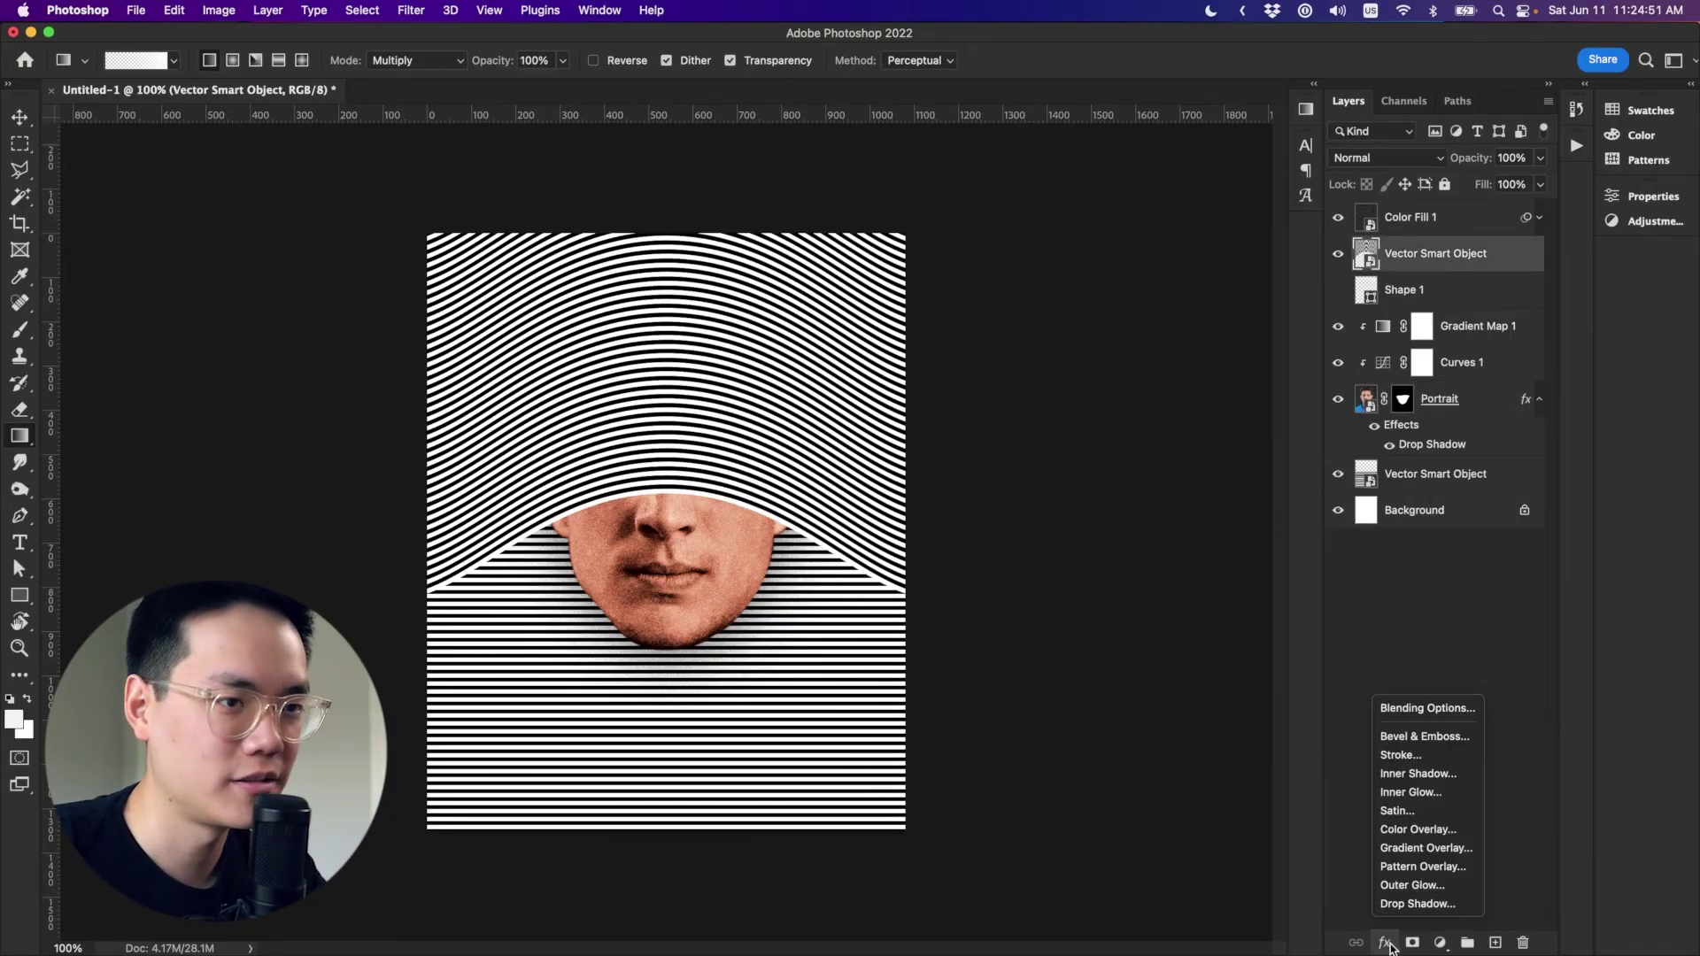
pyautogui.click(1415, 904)
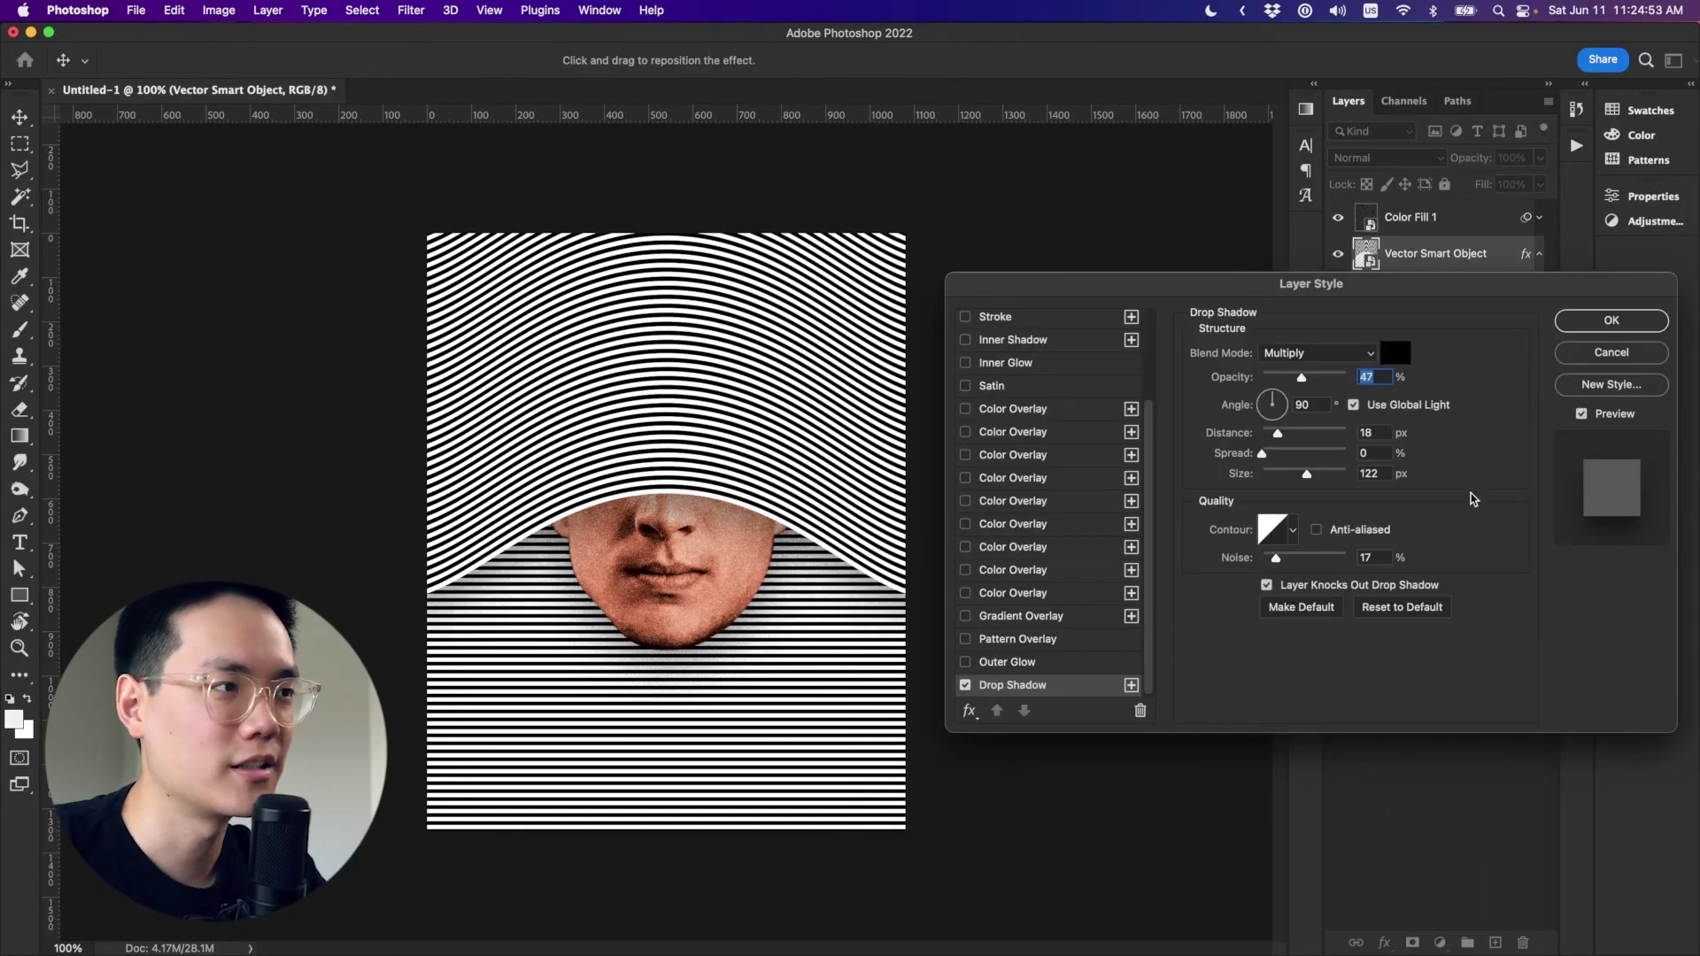
pyautogui.moveTo(1294, 485); pyautogui.dragTo(1283, 475)
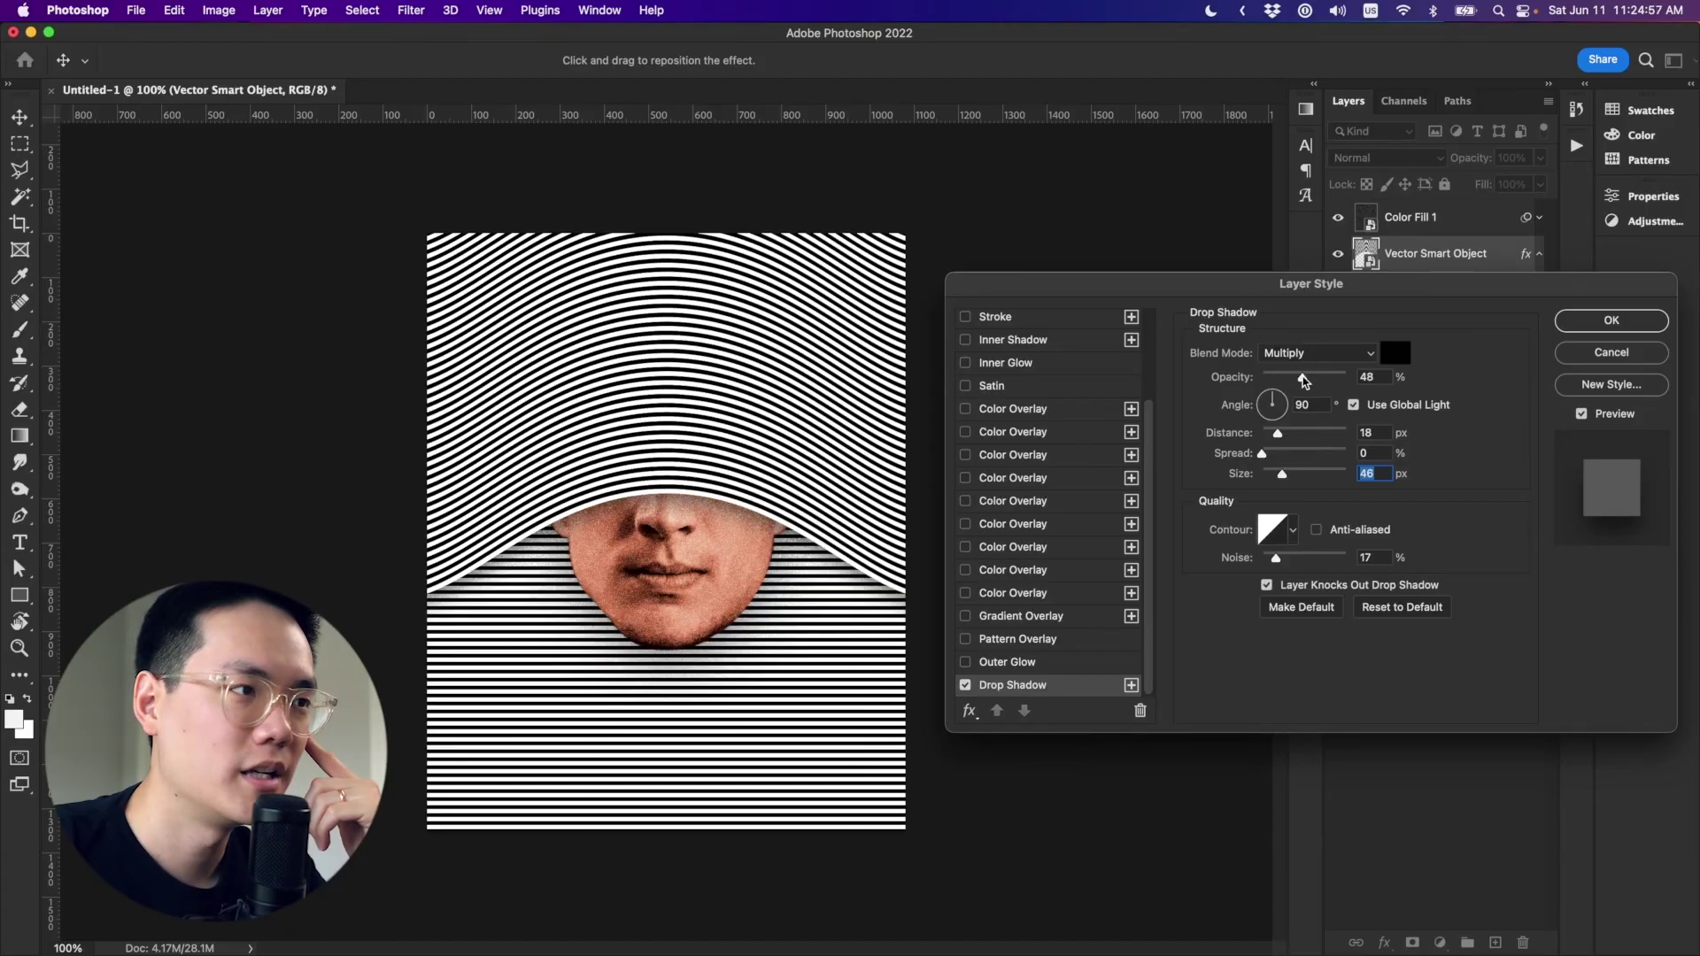
pyautogui.moveTo(1303, 381); pyautogui.dragTo(1284, 436)
pyautogui.click(1598, 322)
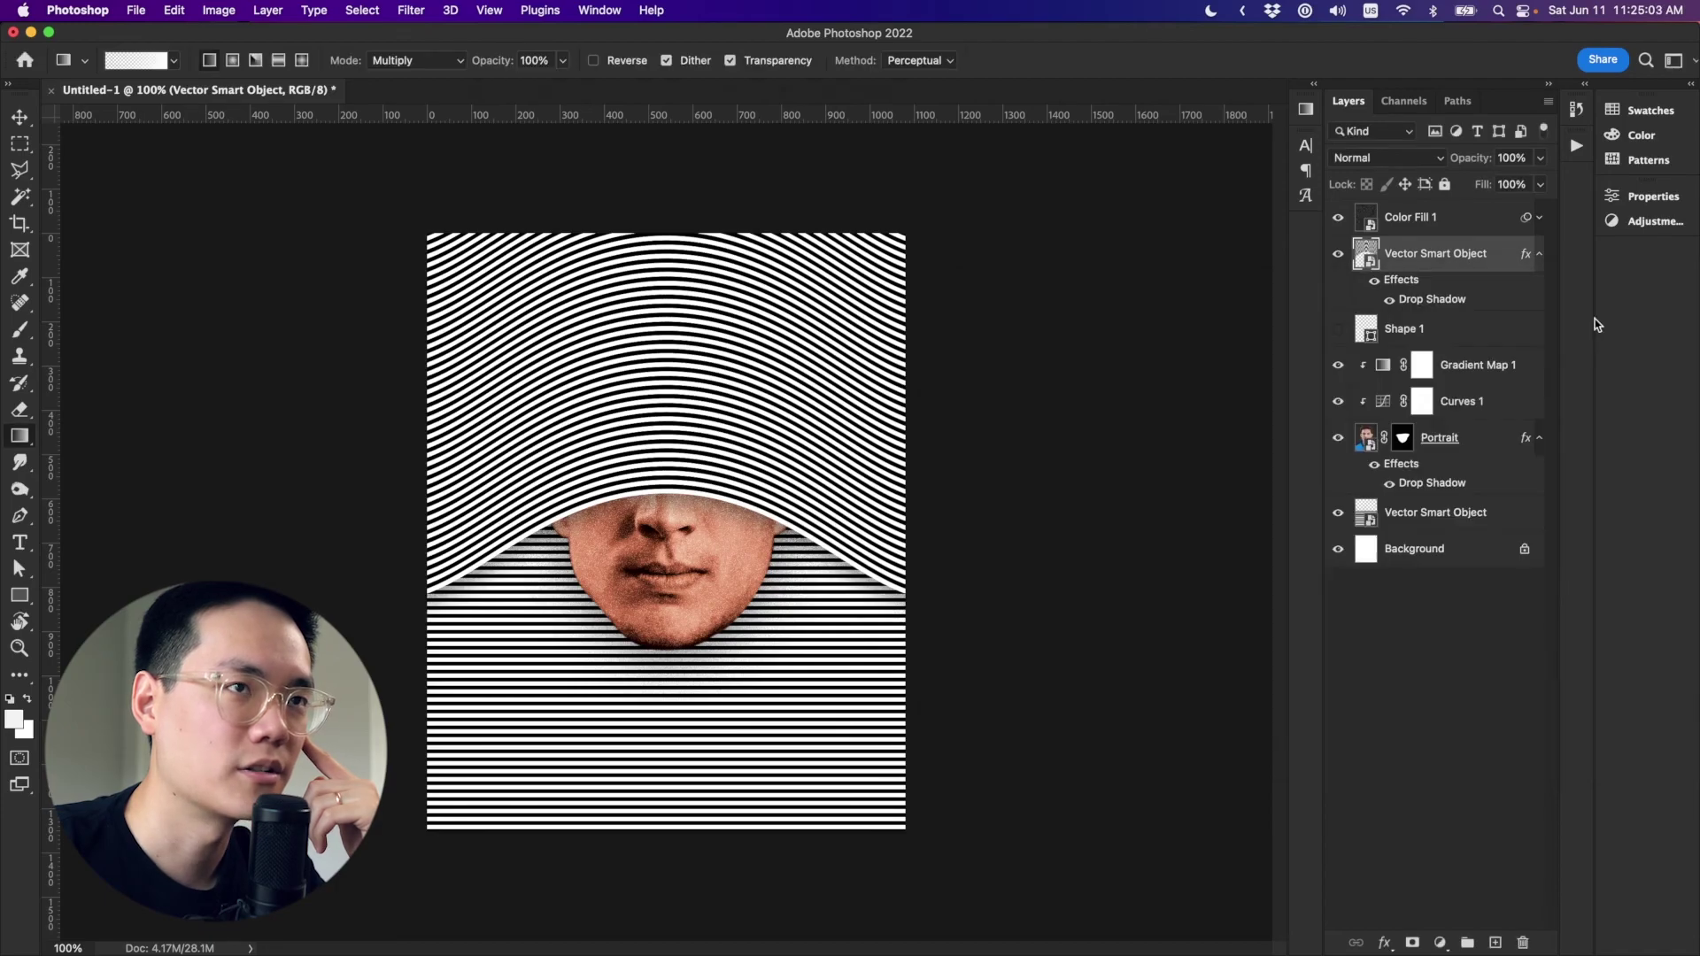
# Open the Color Fill 1 layer's opacity for editing.
pyautogui.click(1464, 232)
pyautogui.click(1496, 159)
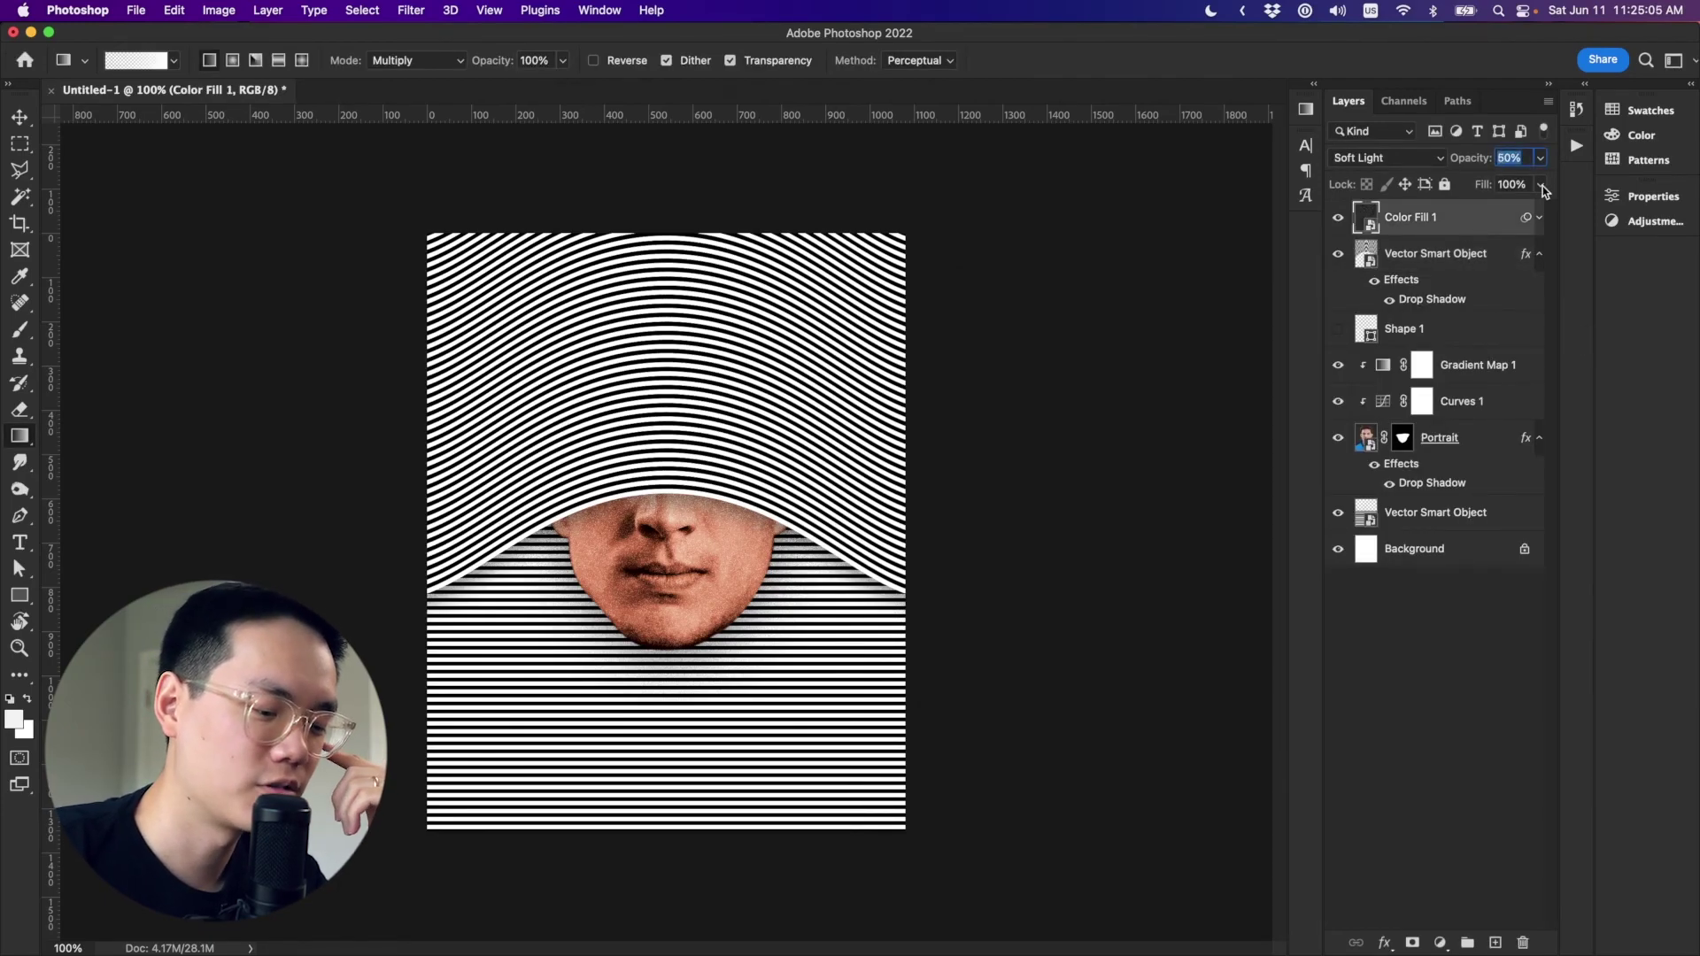
pyautogui.click(1453, 688)
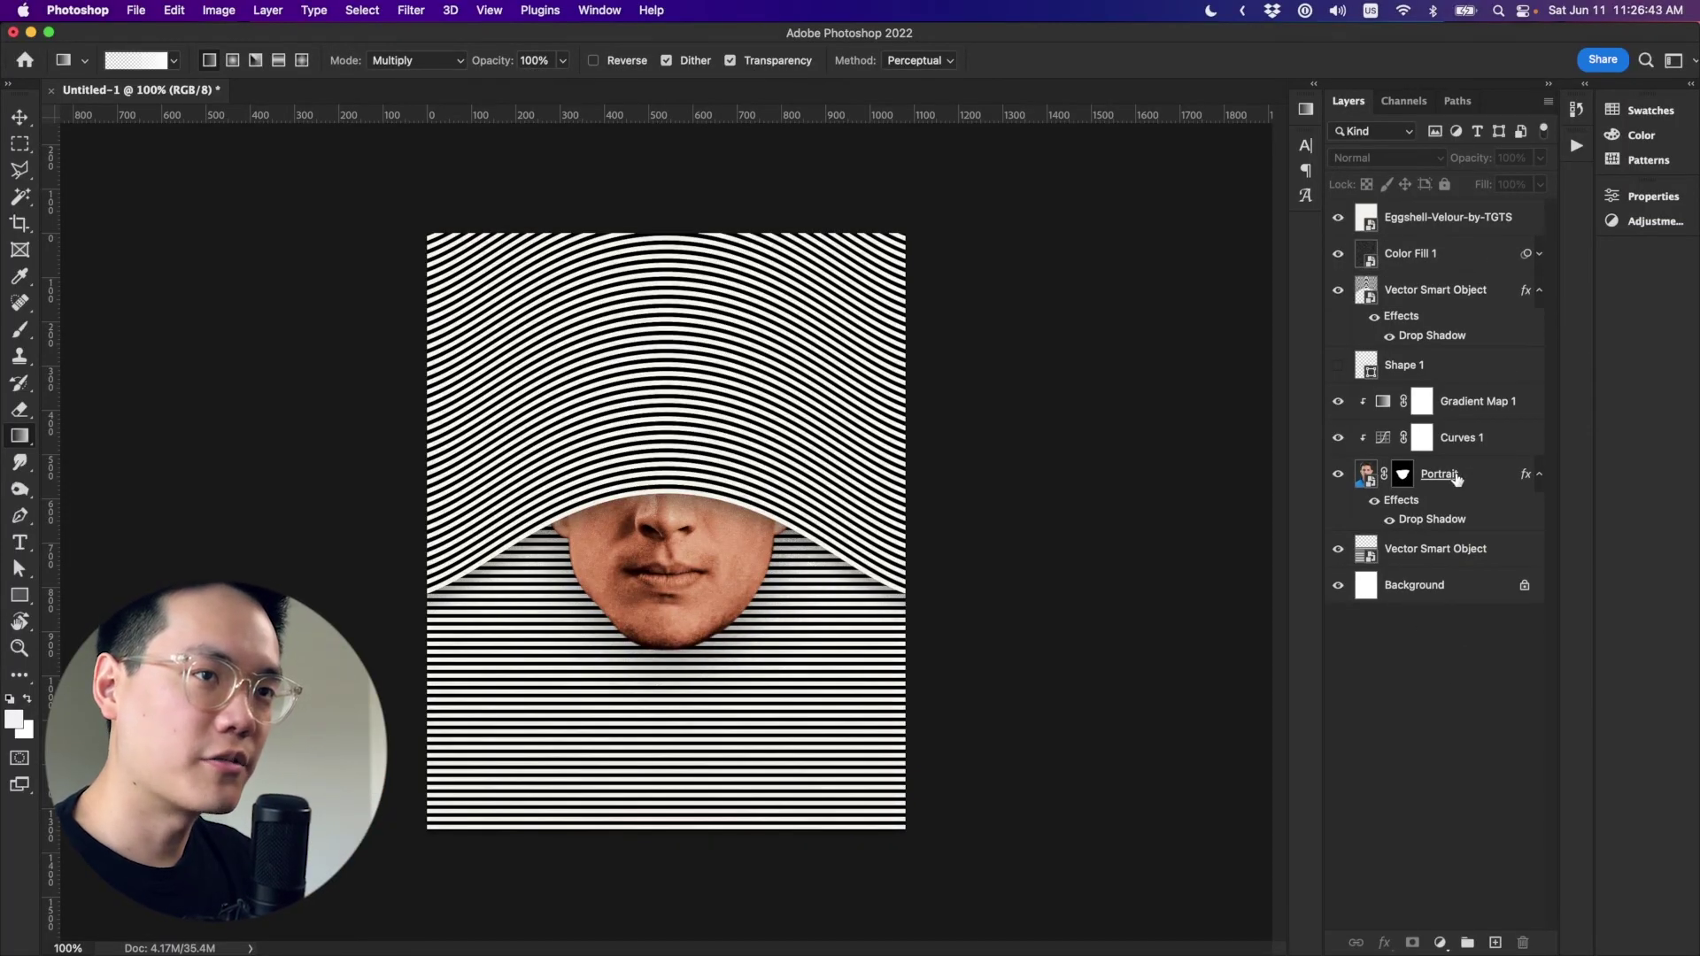
# Scale the Portrait layer up slightly with Free Transform.
pyautogui.click(1458, 478)
pyautogui.hotkey('ctrl', 't')
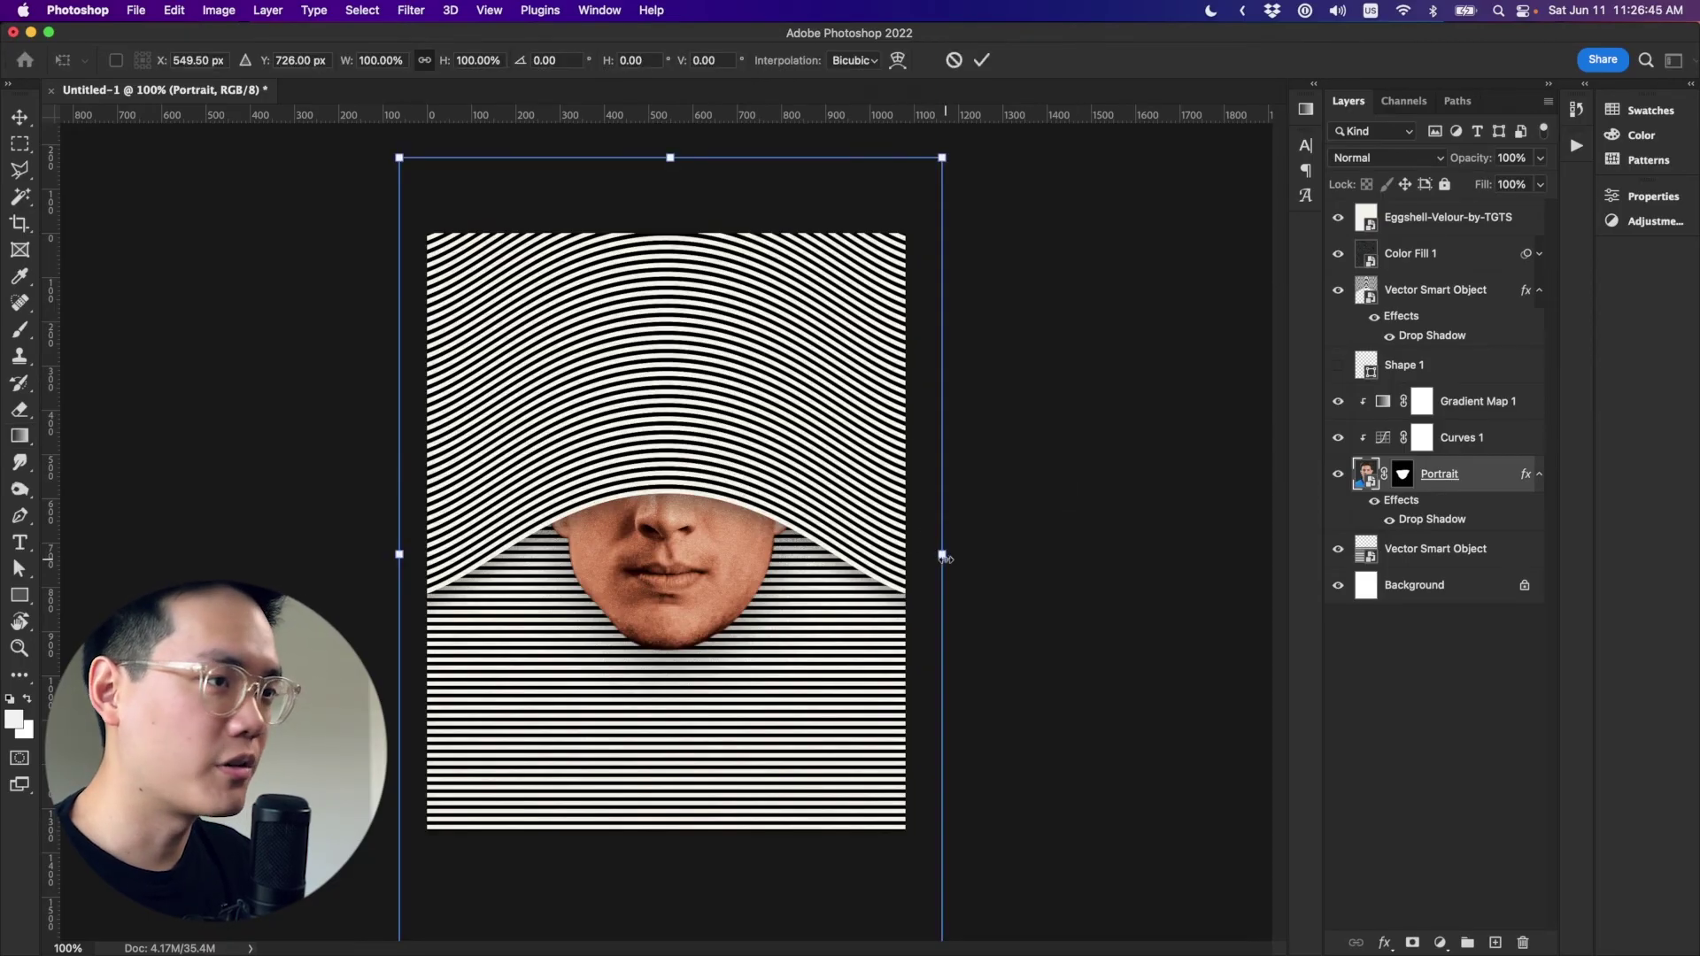
pyautogui.moveTo(943, 555); pyautogui.dragTo(975, 555)
pyautogui.press('Return')
# Move the wavy stripe Vector Smart Object up slightly to reveal more of the nose.
pyautogui.click(1452, 289)
pyautogui.press('g')
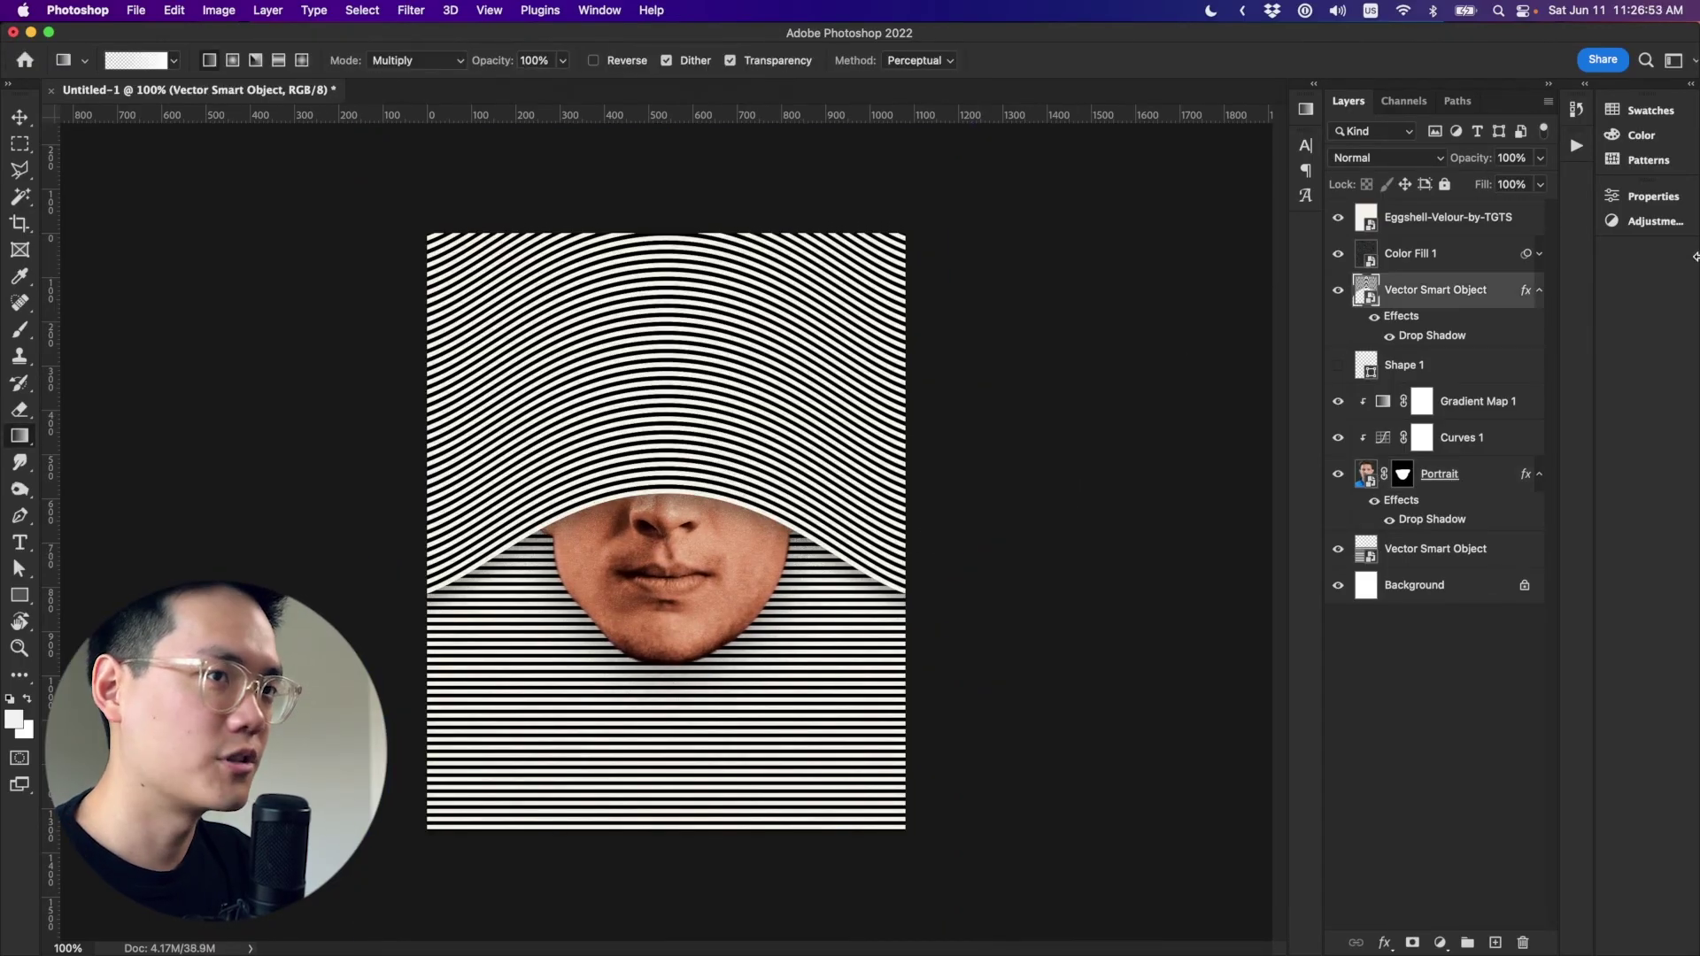
pyautogui.press('v')
pyautogui.moveTo(604, 414); pyautogui.dragTo(604, 383)
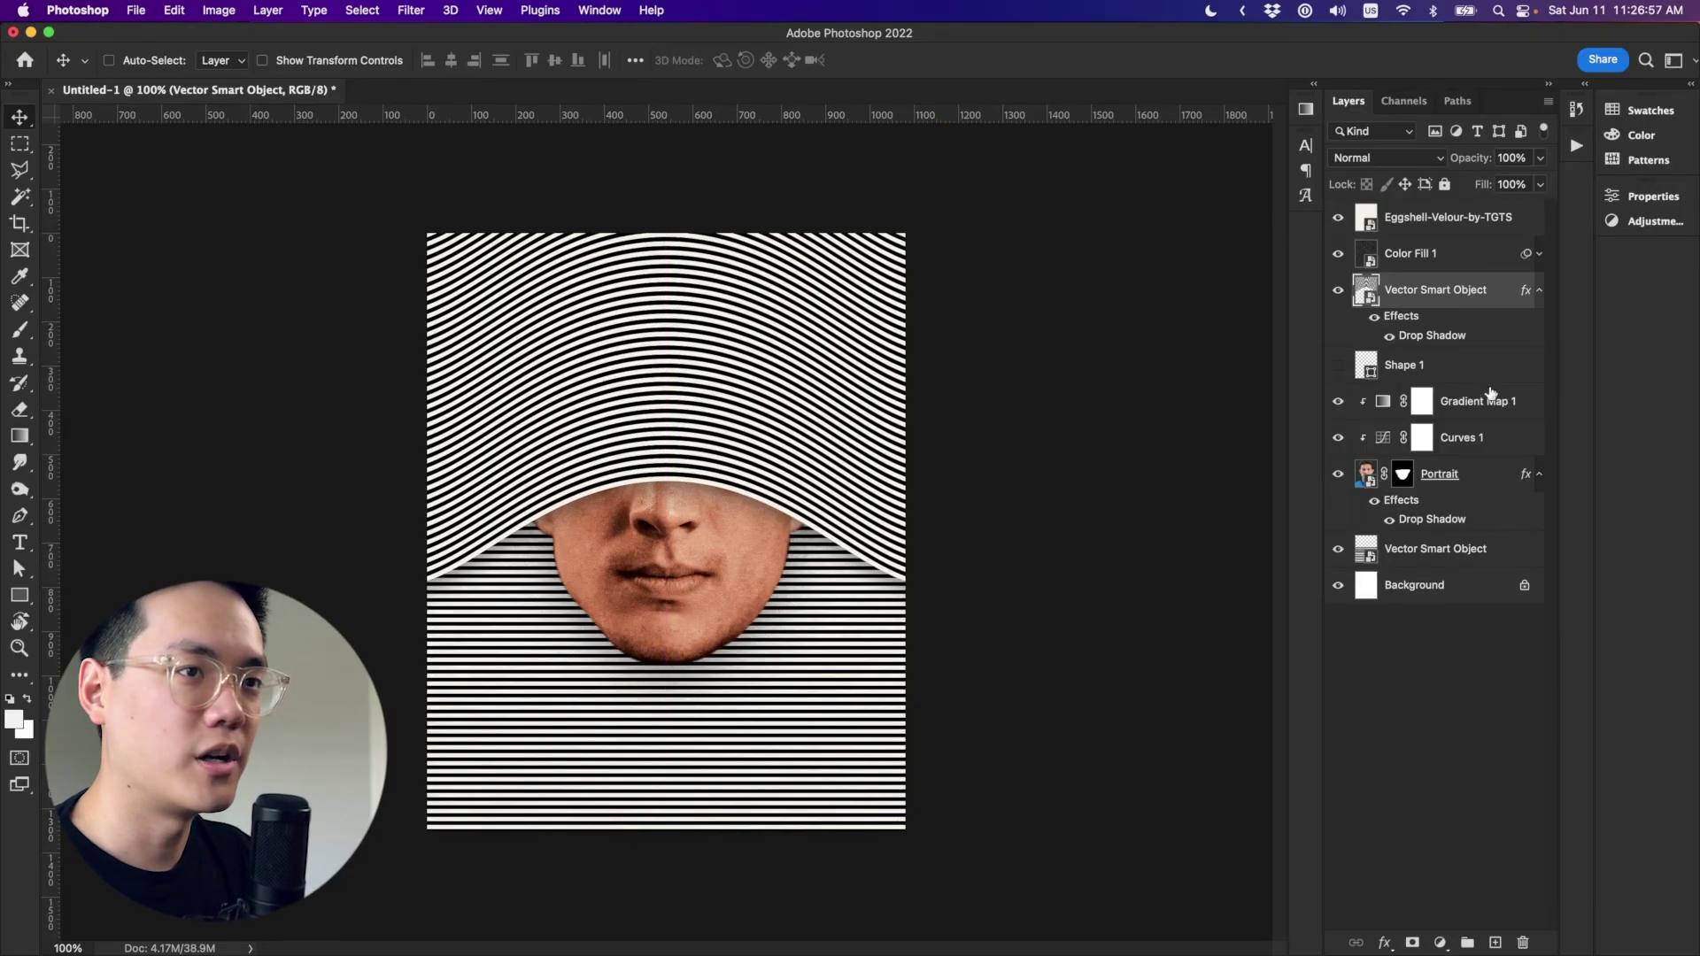
# Scale up the straight stripe Vector Smart Object behind the face slightly with Free Transform.
pyautogui.click(1456, 550)
pyautogui.press('super+t')
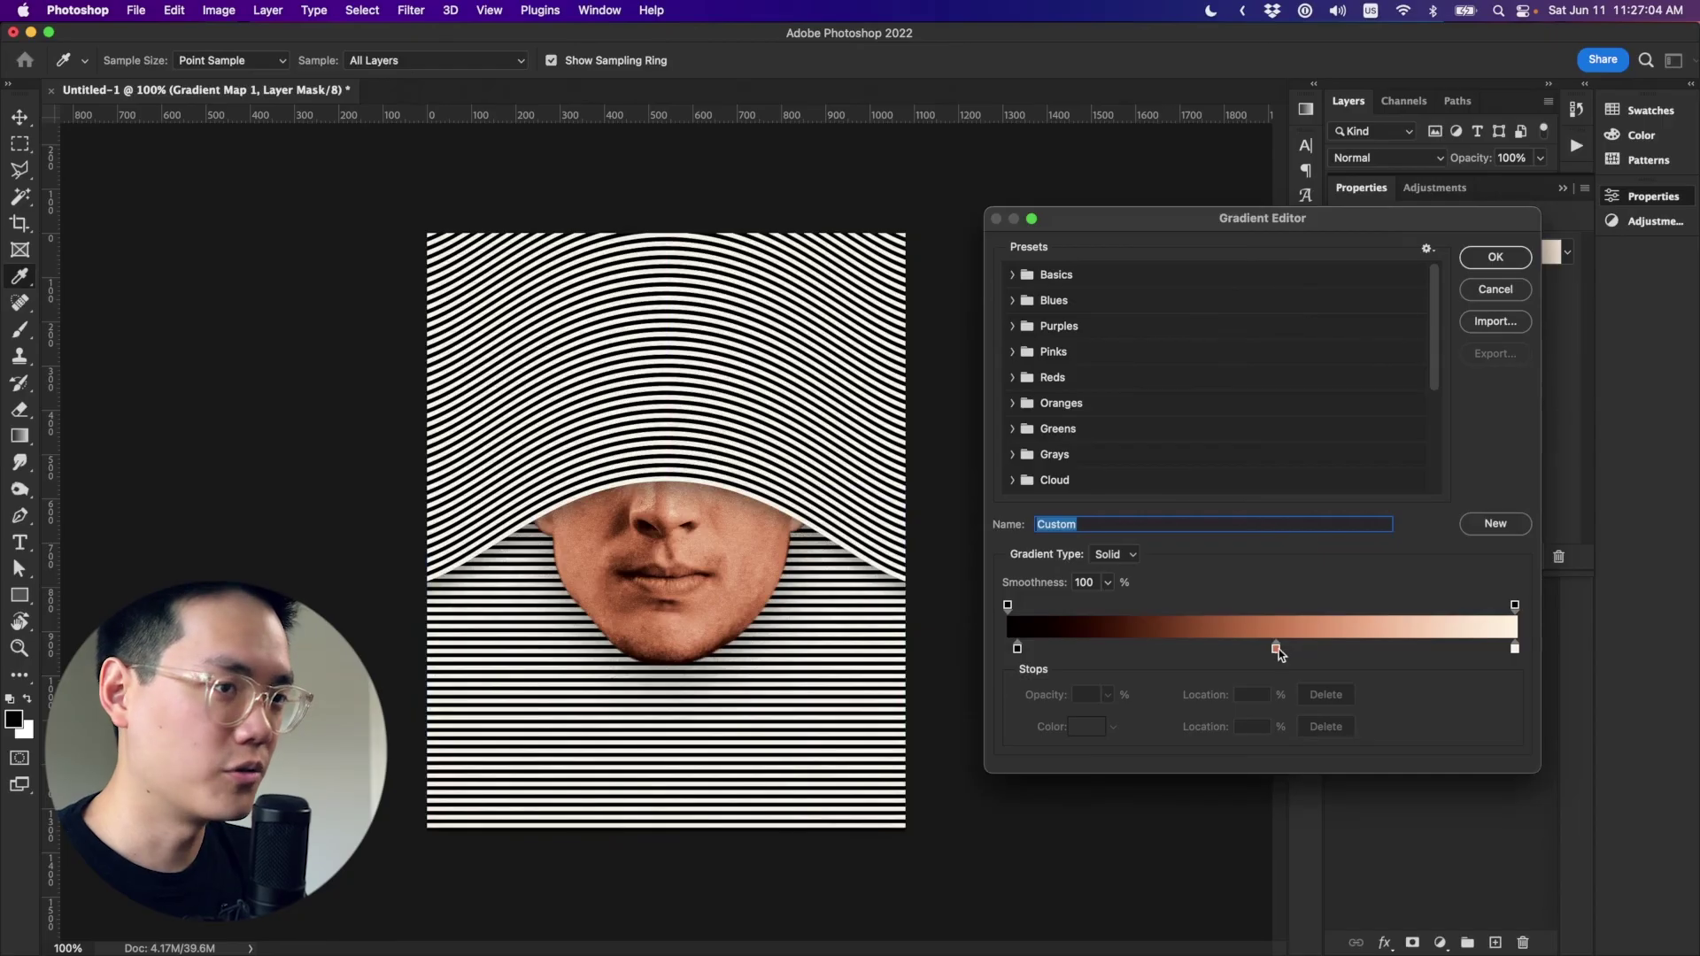
# Change the middle color stop of the Gradient Map 1 gradient to a slightly deeper burnt orange.
pyautogui.doubleClick(1279, 650)
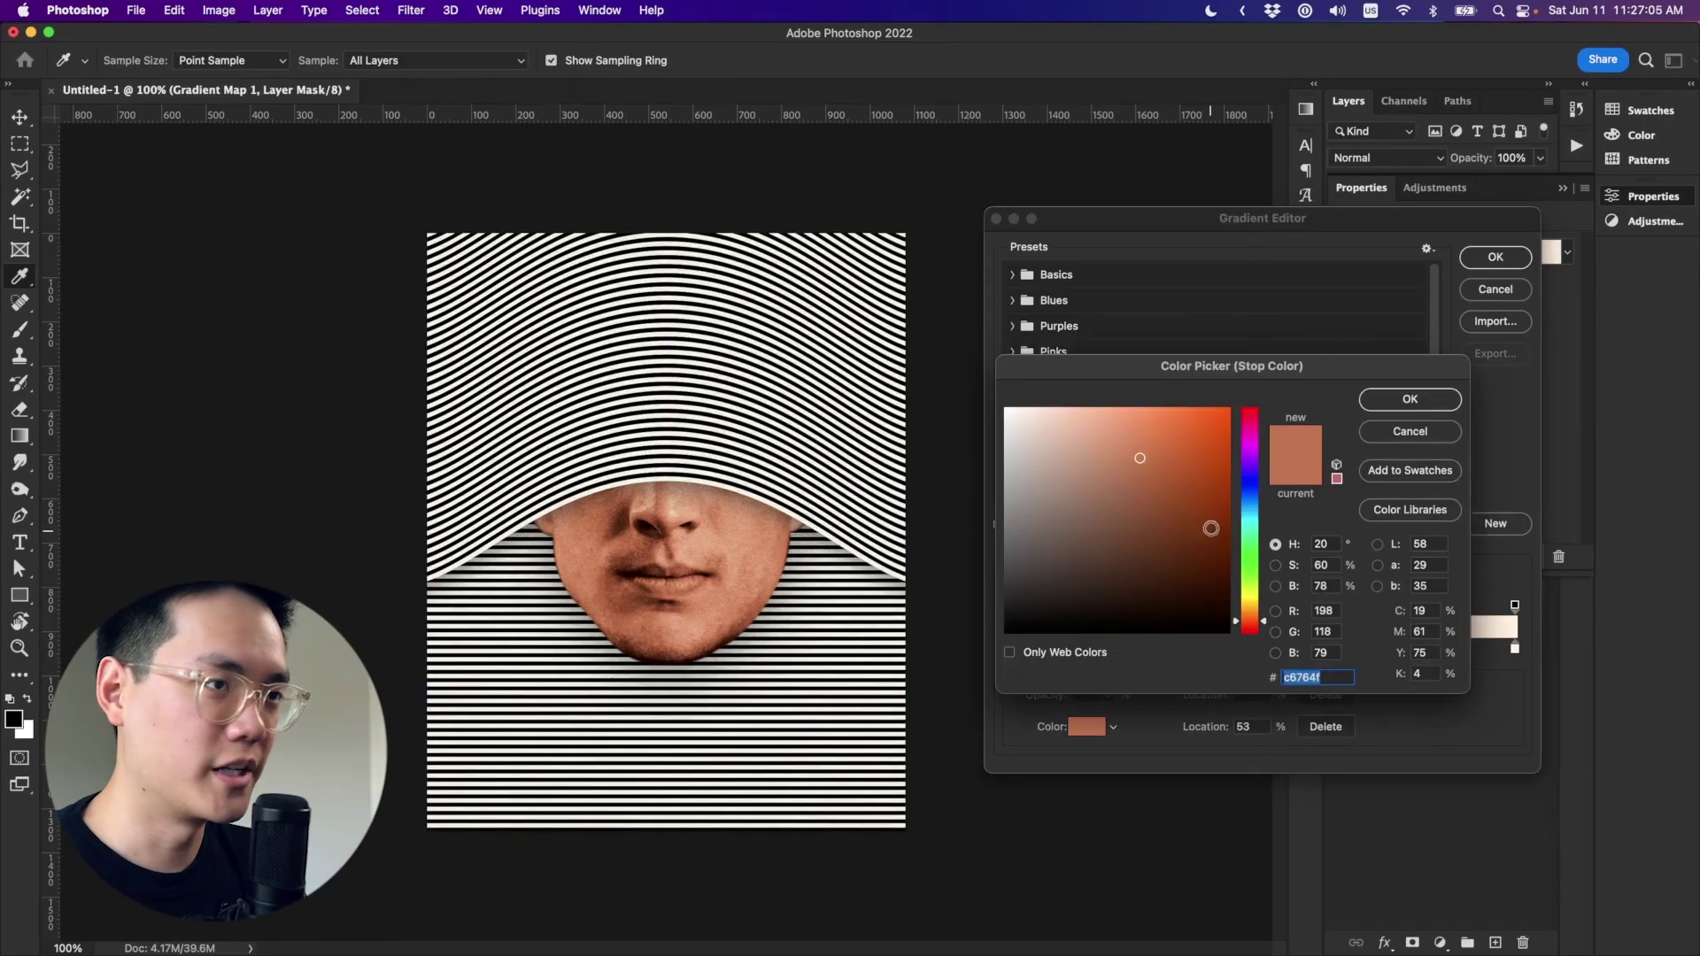
pyautogui.click(1133, 432)
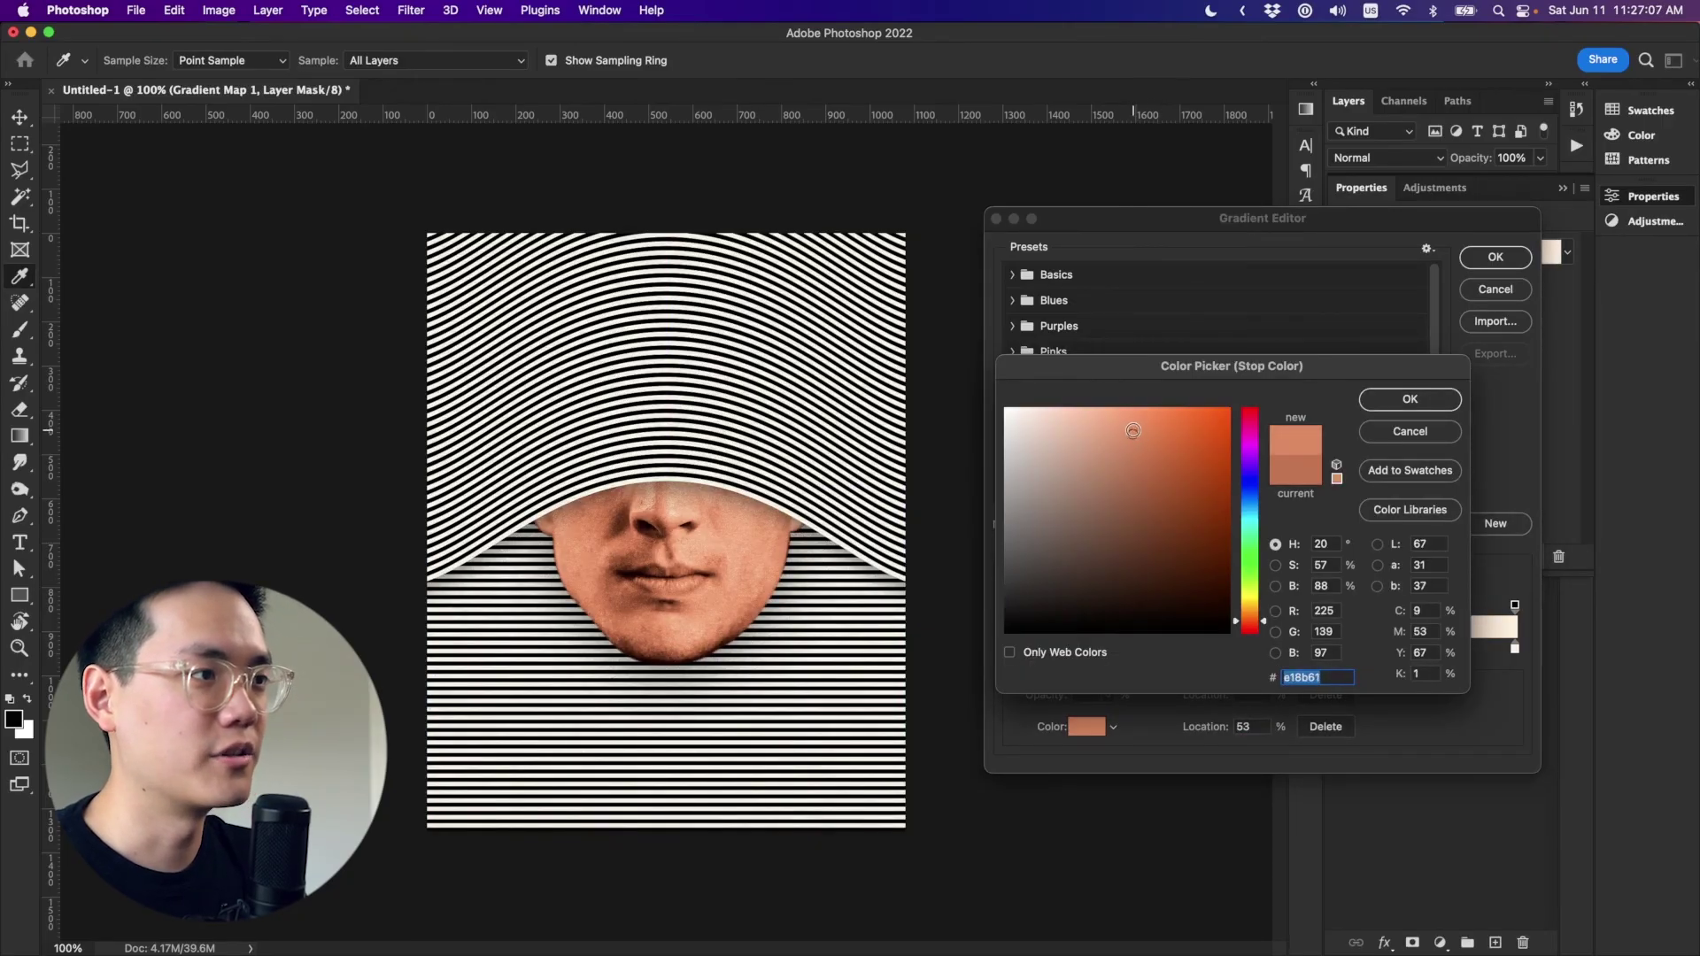
pyautogui.click(1149, 453)
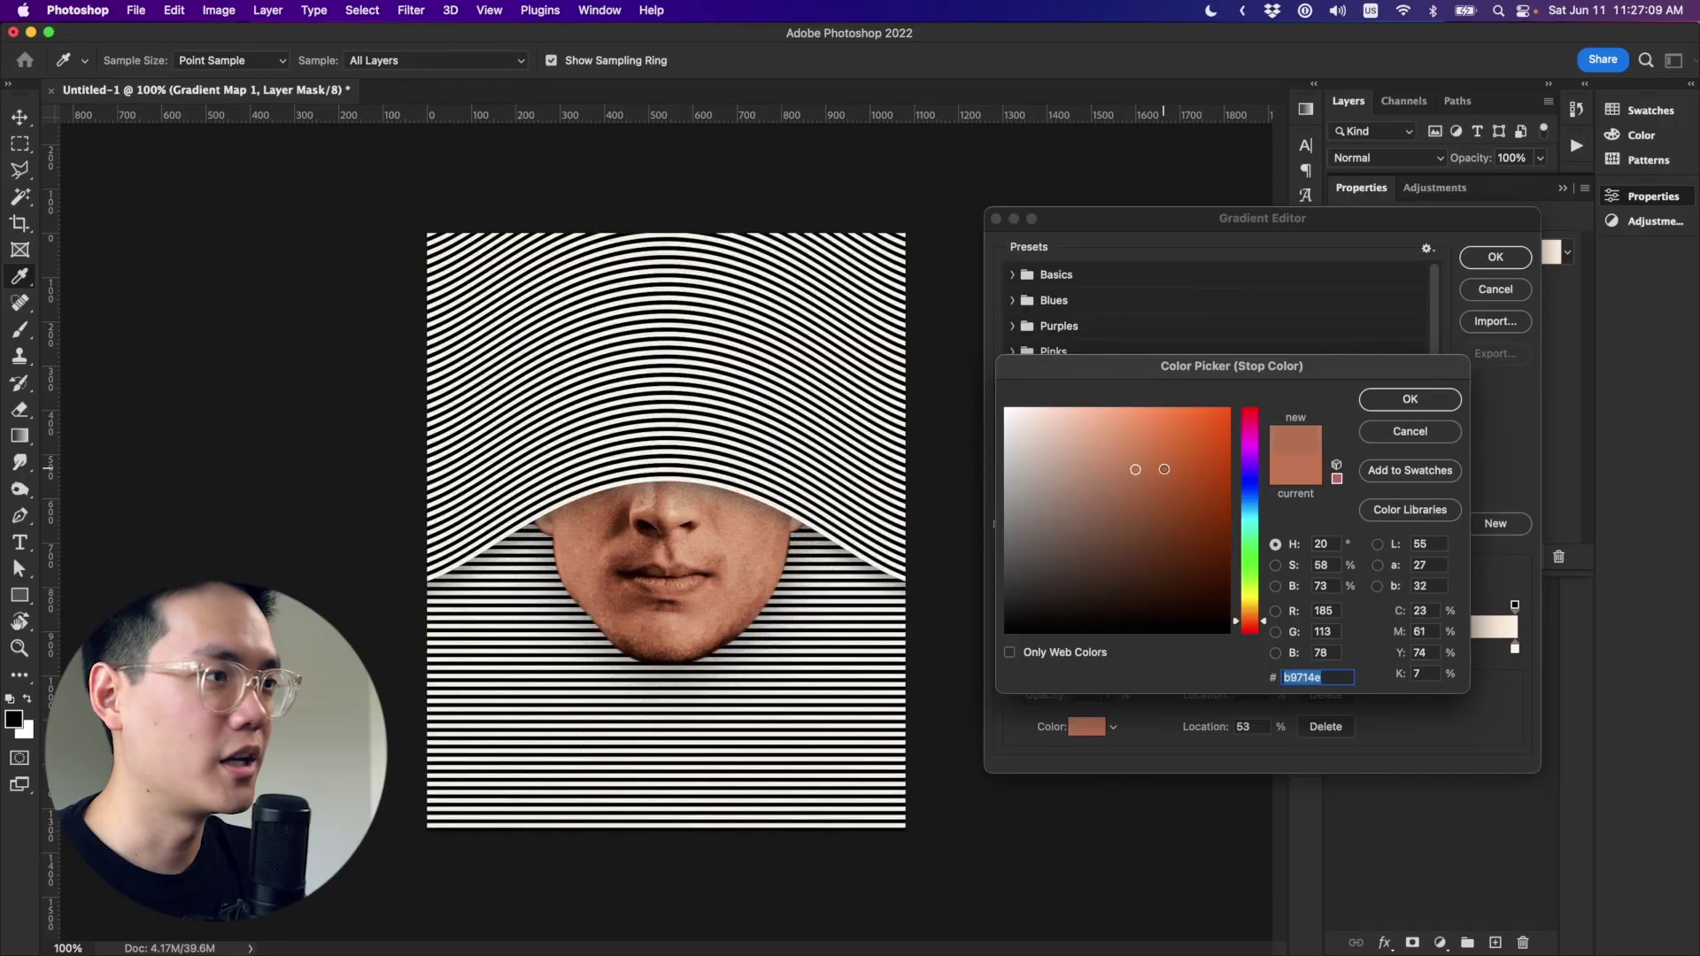
pyautogui.click(1163, 470)
pyautogui.click(1139, 458)
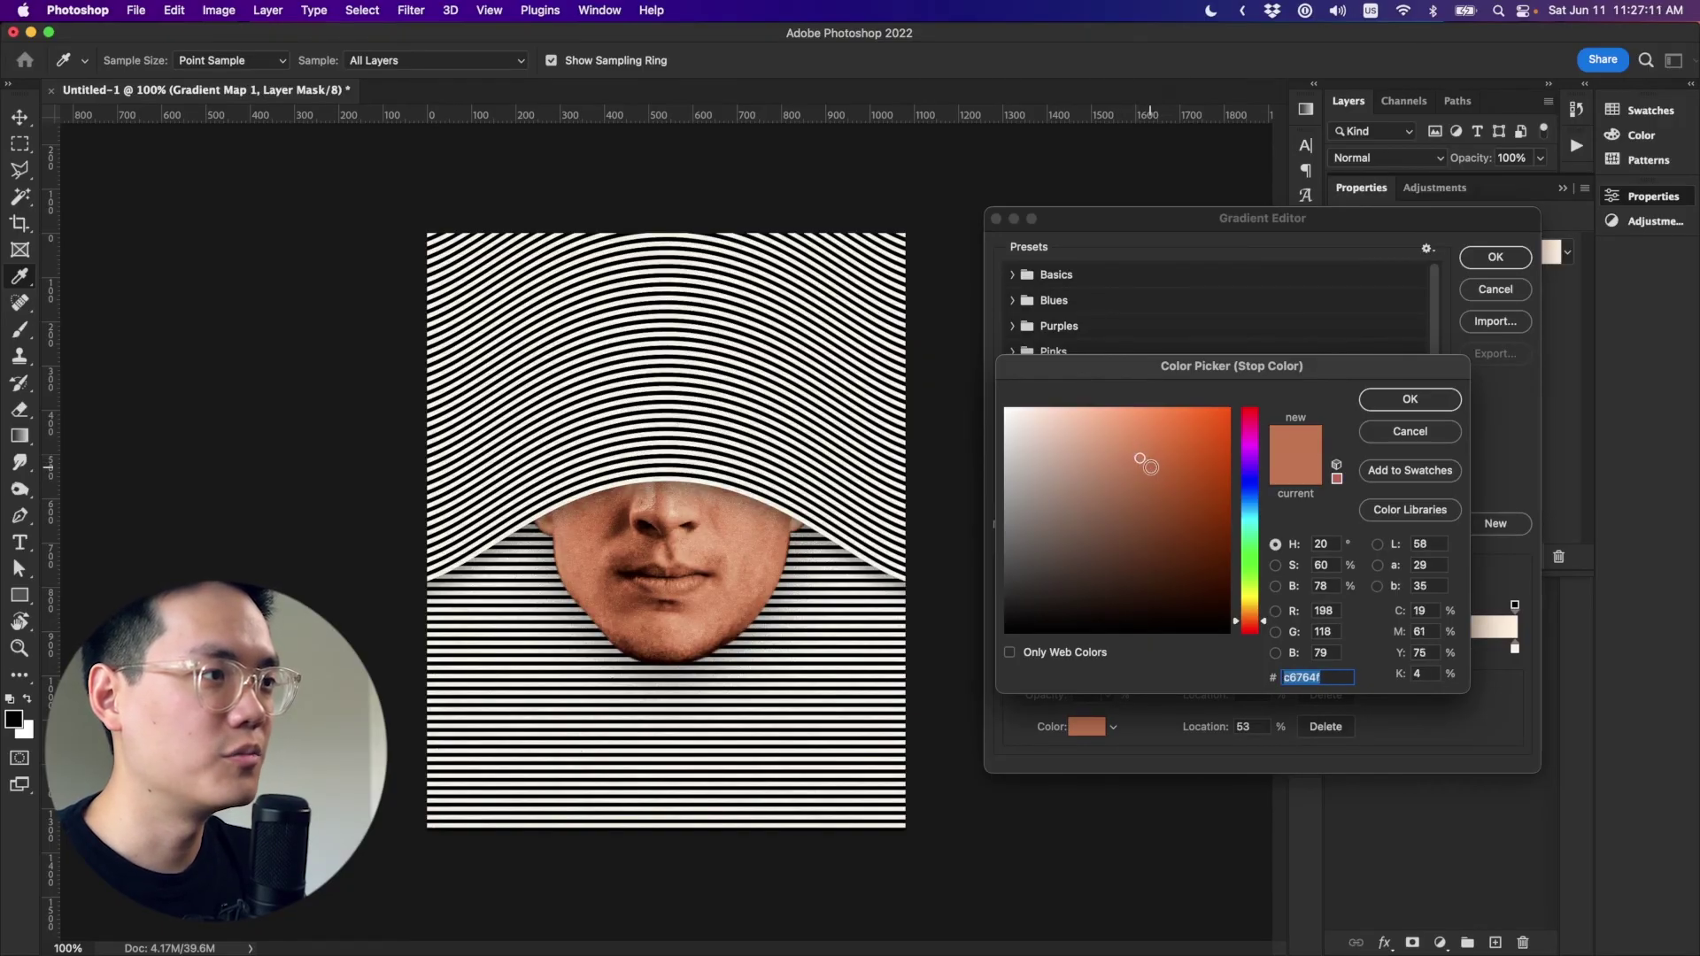
pyautogui.click(1149, 467)
pyautogui.click(1398, 401)
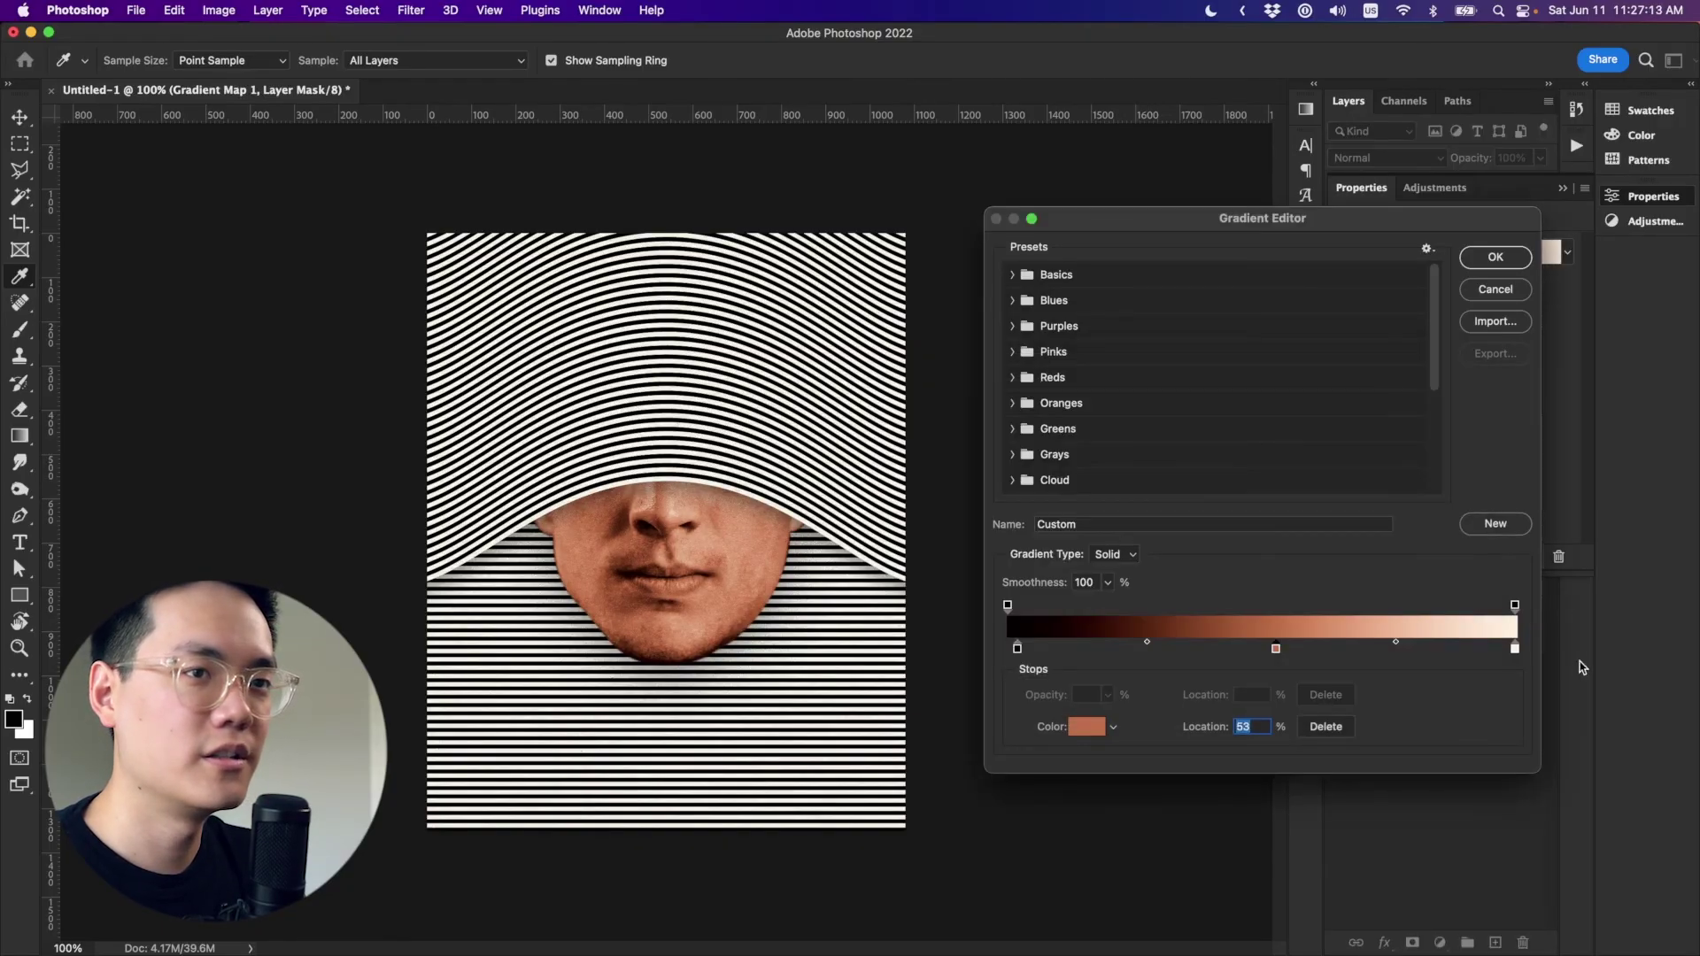
# Reposition the gradient's color stops, setting the middle one to 52% and bringing the black and cream end stops slightly inward.
pyautogui.moveTo(1277, 646)
pyautogui.mouseDown()
pyautogui.moveTo(1317, 646)
pyautogui.moveTo(1240, 646)
pyautogui.moveTo(1270, 648)
pyautogui.mouseUp()
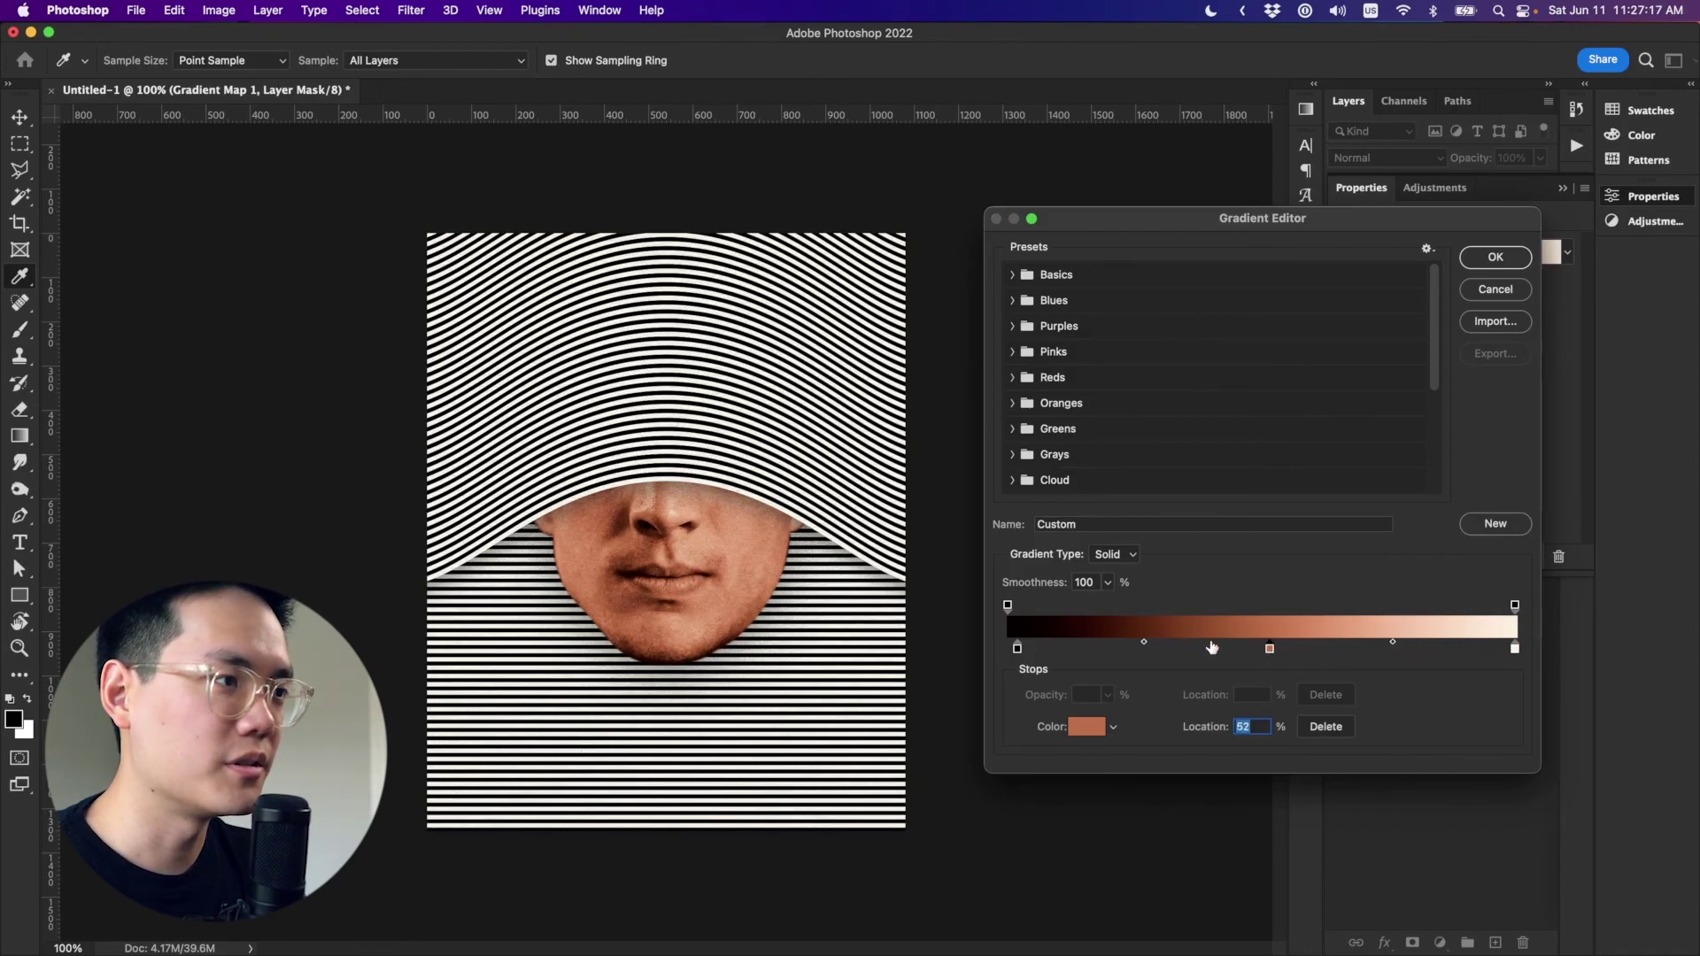
pyautogui.moveTo(1018, 648)
pyautogui.mouseDown()
pyautogui.moveTo(1089, 652)
pyautogui.moveTo(1048, 649)
pyautogui.mouseUp()
pyautogui.moveTo(1515, 649); pyautogui.dragTo(1482, 649)
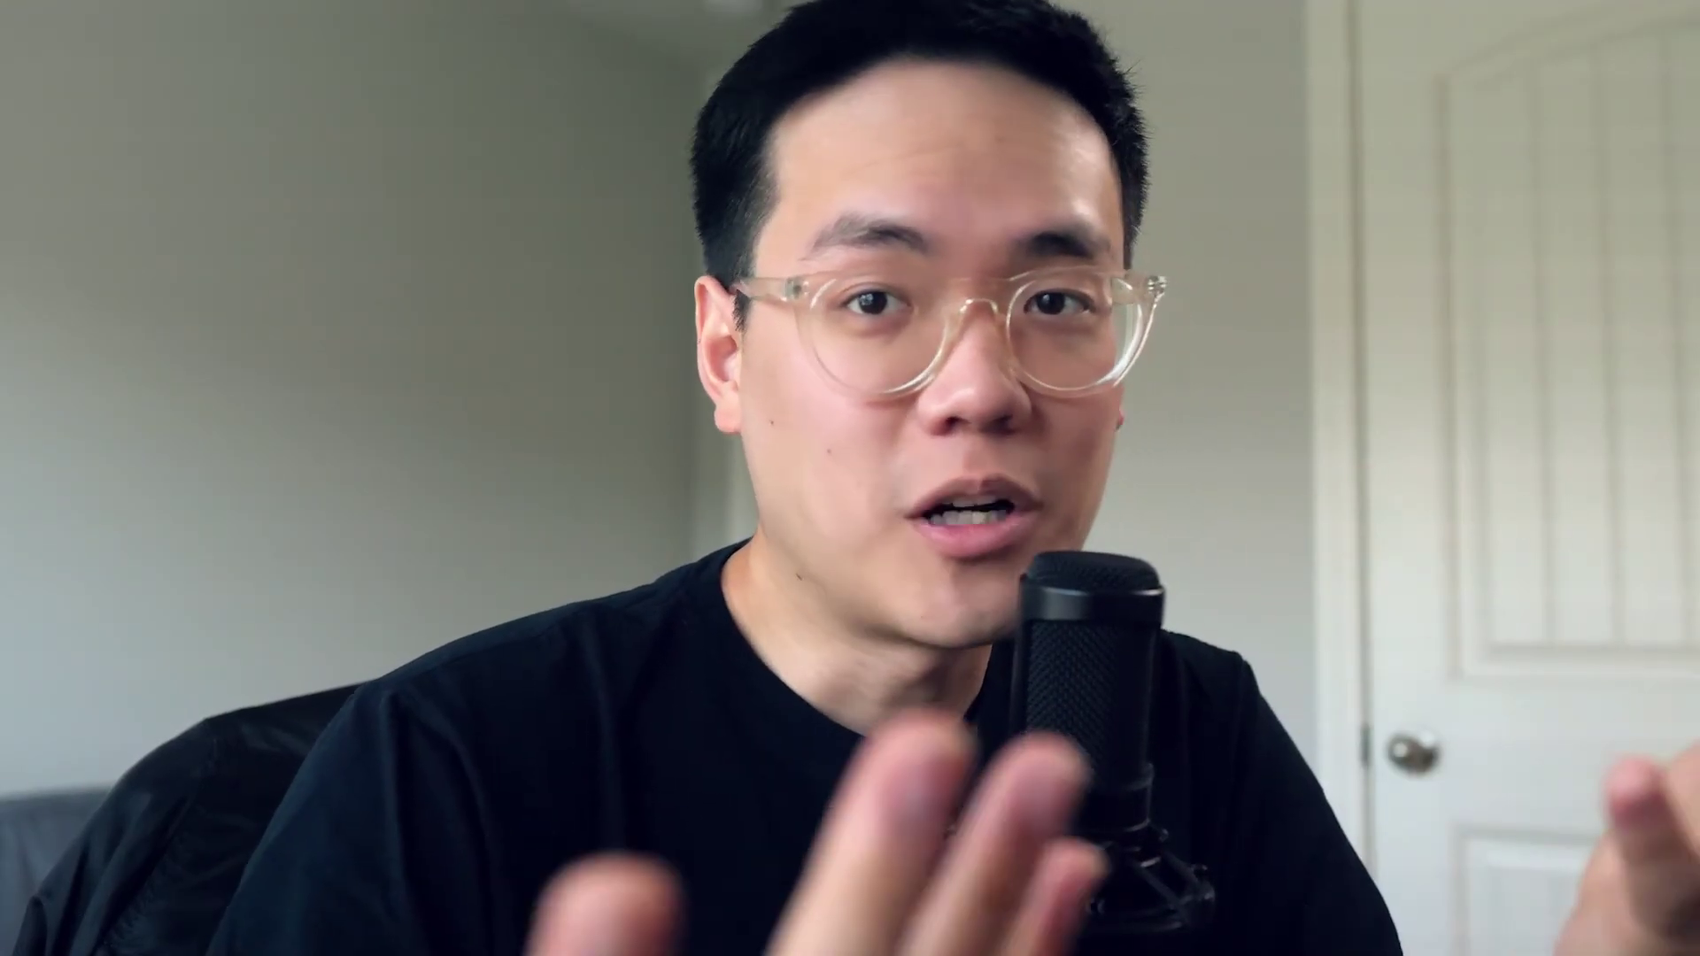